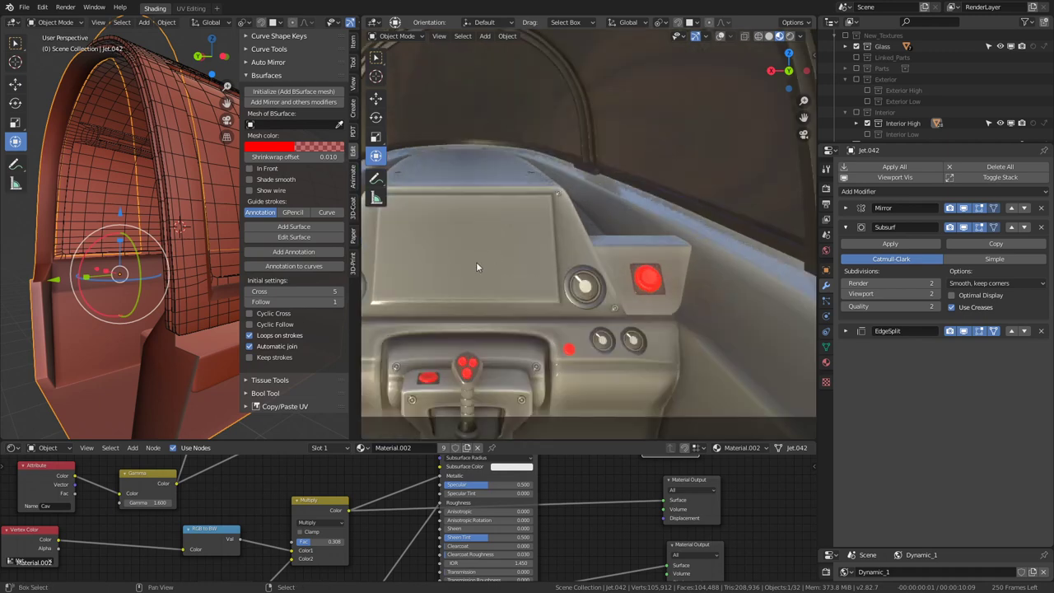
# Step: Enter Edit Mode on the jet mesh and view it through the scene camera
pyautogui.scroll(-3, 586, 266)
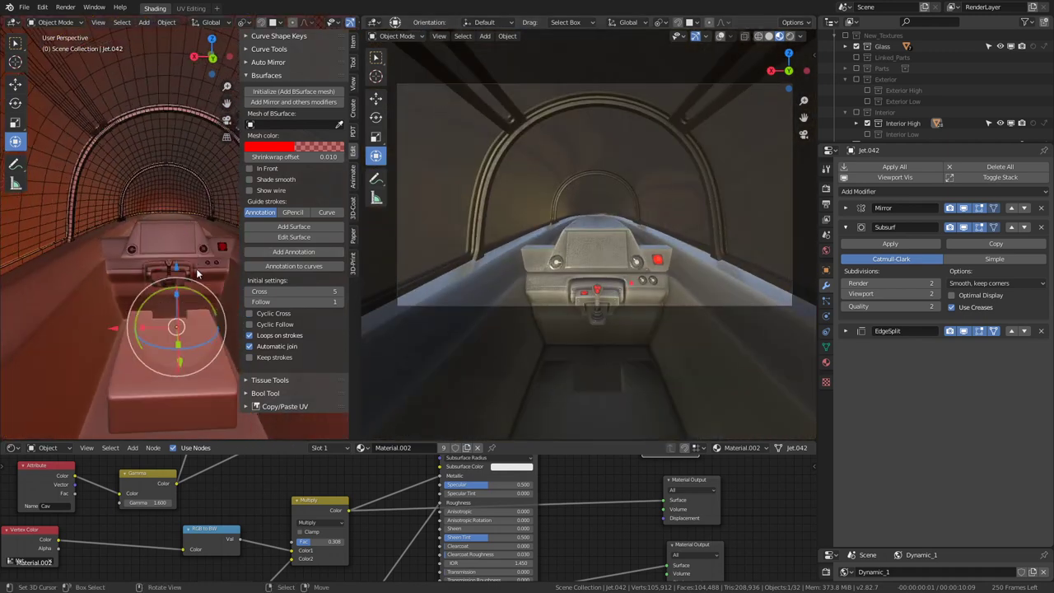
pyautogui.press('Tab')
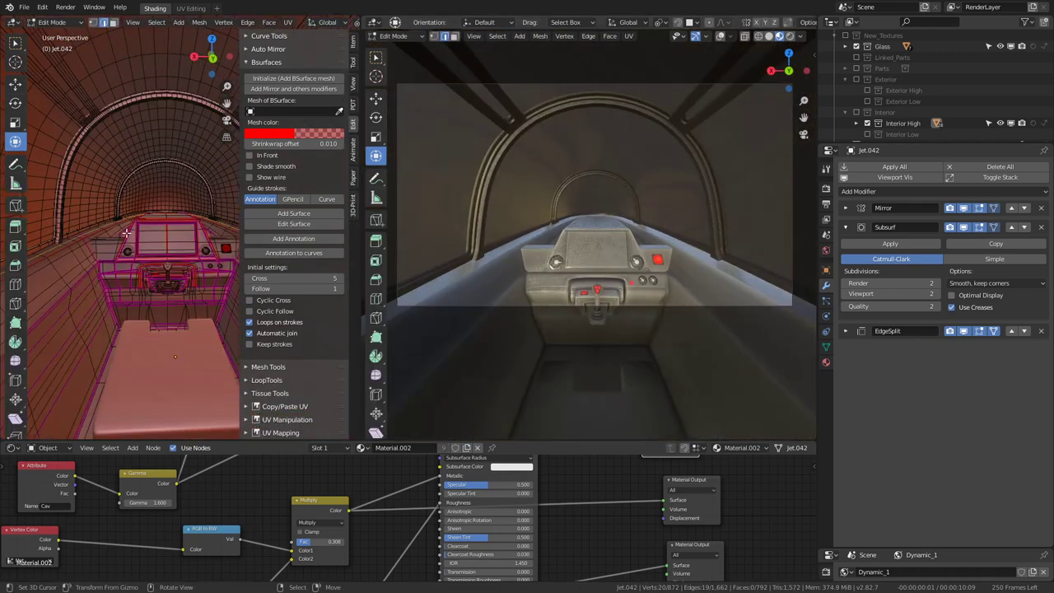
pyautogui.press('KP_0')
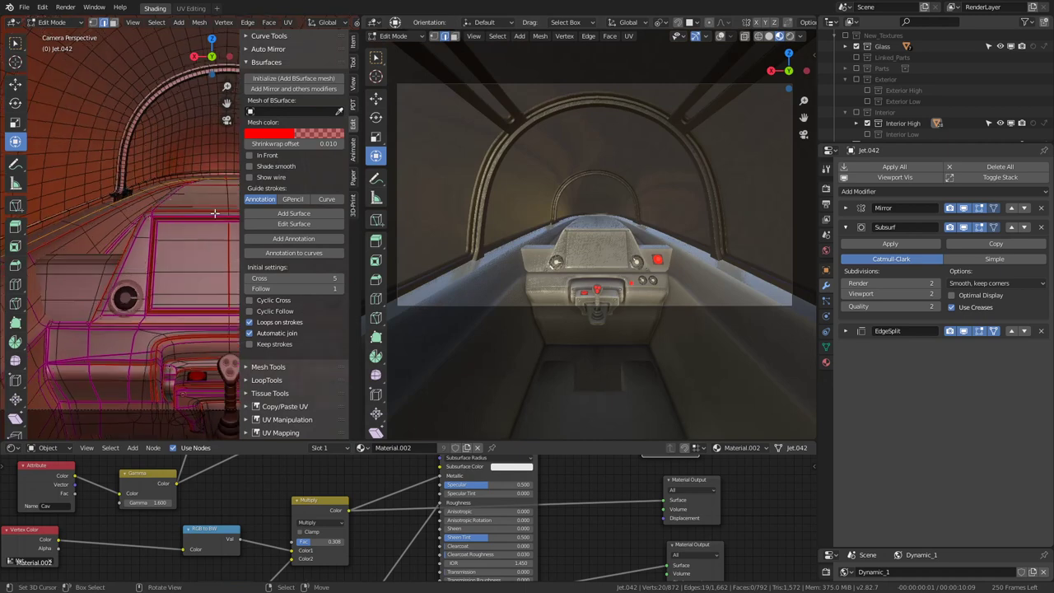
pyautogui.scroll(1, 95, 267)
pyautogui.scroll(1, 89, 257)
# Step: Frame the side speaker cover in a maximized viewport and select the whole cover block
pyautogui.click(71, 266)
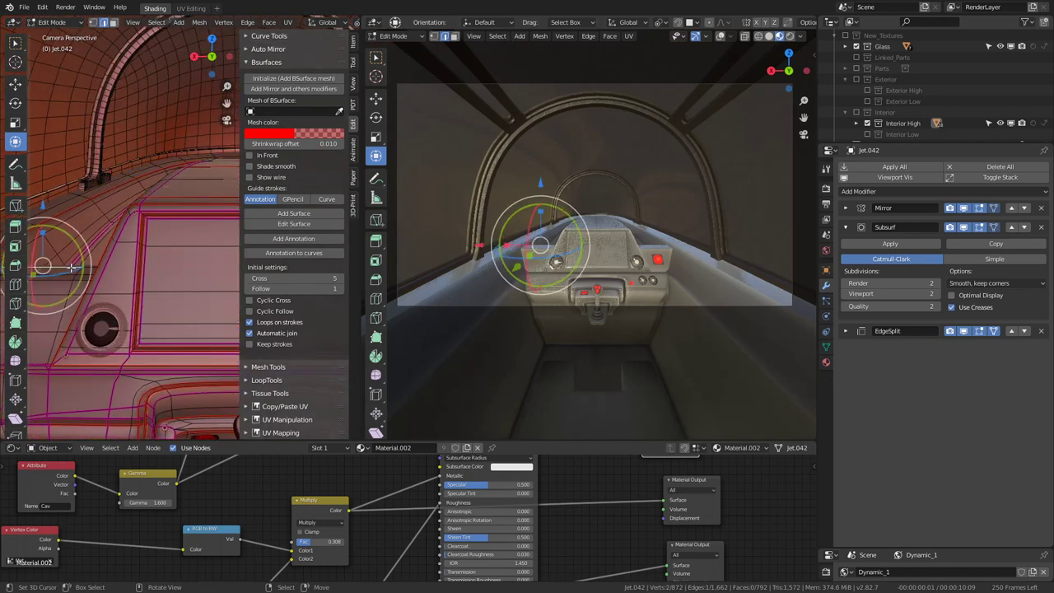
pyautogui.moveTo(76, 267); pyautogui.dragTo(114, 271, button='middle')
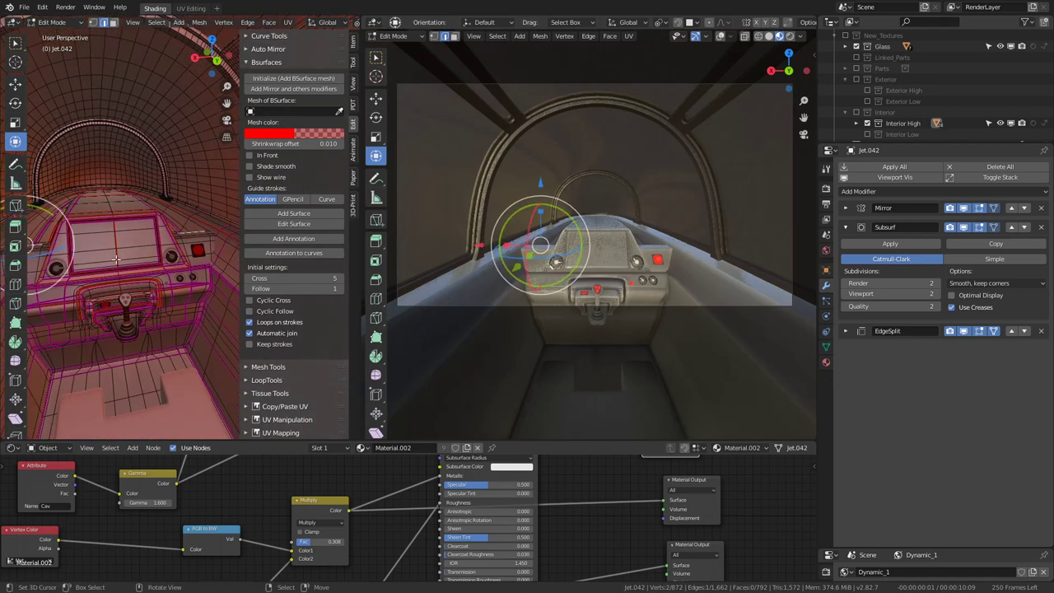
pyautogui.press('KP_Decimal')
pyautogui.hotkey('ctrl', 'space')
pyautogui.moveTo(724, 272)
pyautogui.keyDown('shift'); pyautogui.mouseDown(button='middle')
pyautogui.moveTo(756, 275)
pyautogui.moveTo(517, 264)
pyautogui.mouseUp(button='middle'); pyautogui.keyUp('shift')
pyautogui.press('l')
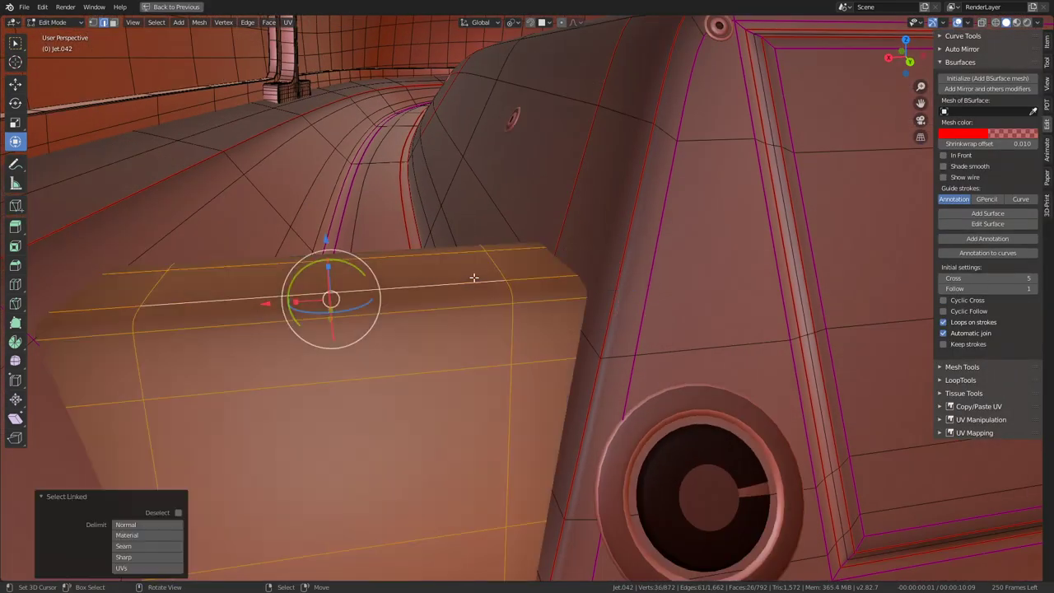
# Step: Hide everything but the speaker cover and delete its two end faces
pyautogui.hotkey('shift', 'h')
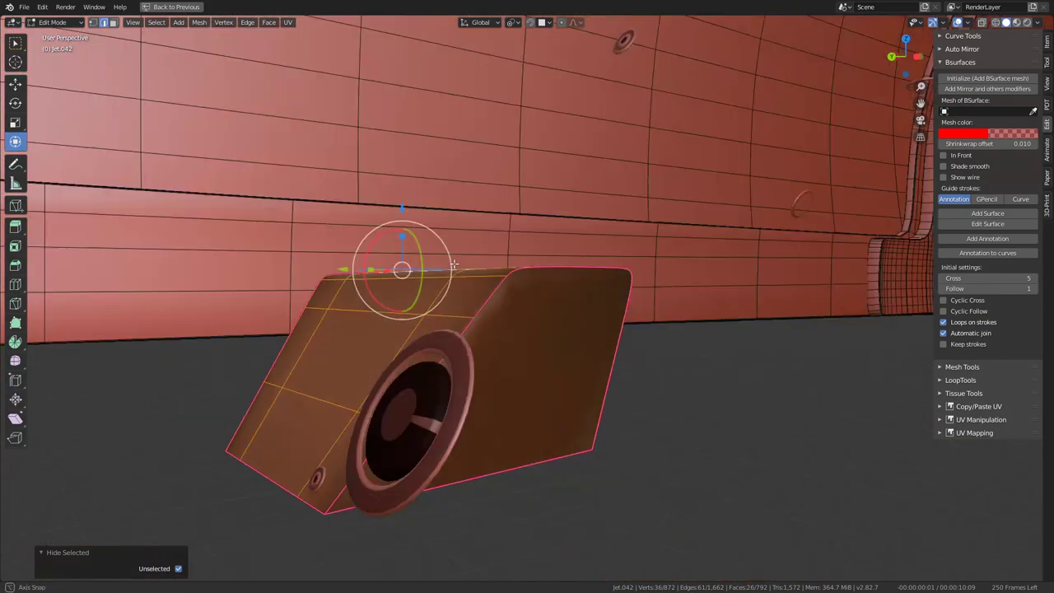
pyautogui.moveTo(513, 275); pyautogui.dragTo(2, 165, button='middle')
pyautogui.click(114, 23)
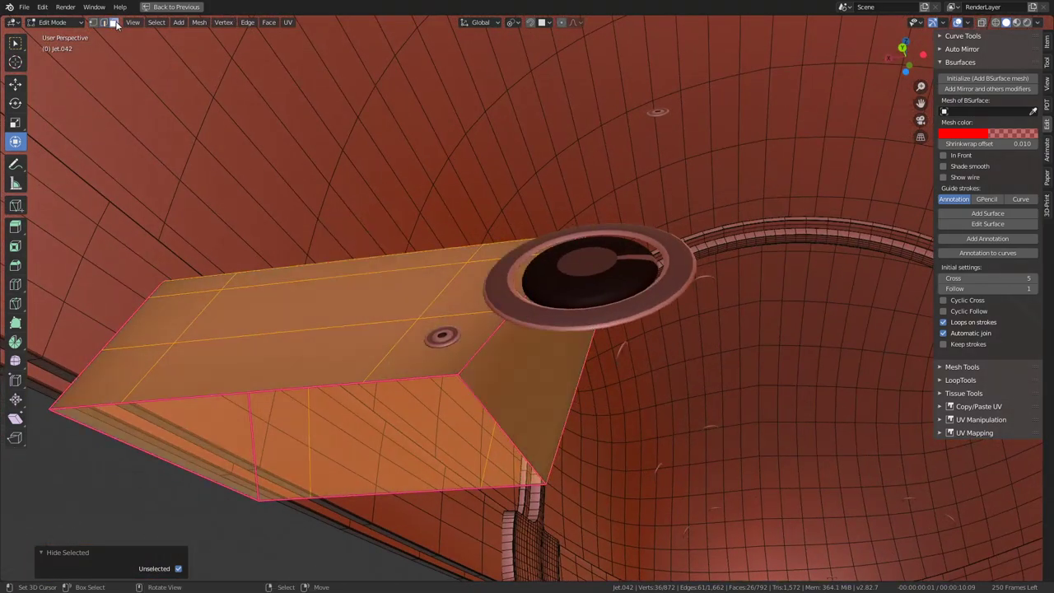
pyautogui.click(530, 392)
pyautogui.press('x')
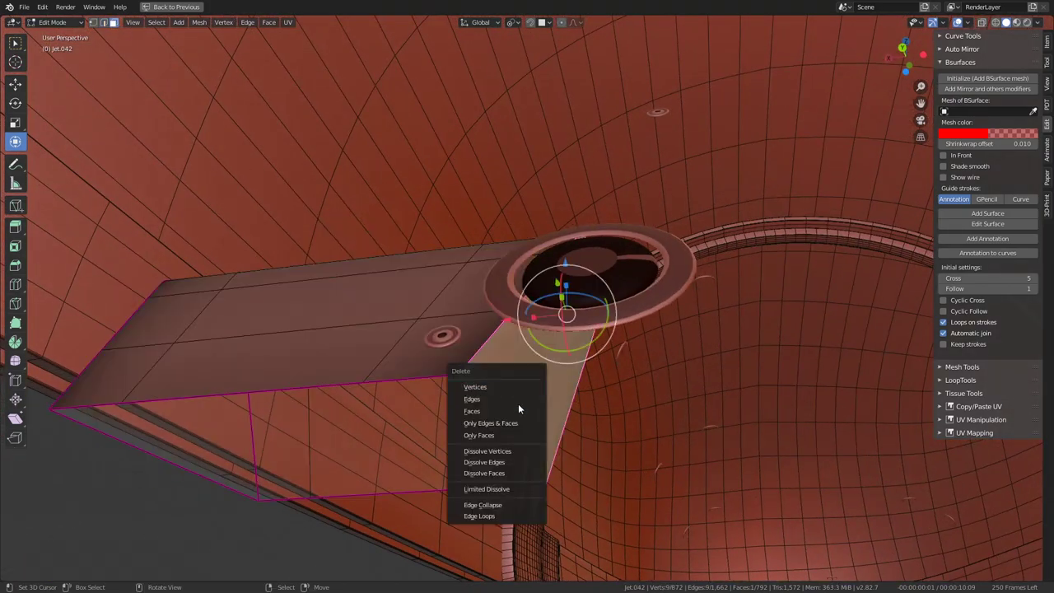
pyautogui.click(516, 411)
pyautogui.click(153, 445)
pyautogui.press('x')
pyautogui.press('Return')
# Step: Limited Dissolve the linked cover faces, trying Max Angle 0.1° and 0°, then undo to the loop selection
pyautogui.moveTo(216, 391); pyautogui.dragTo(384, 340, button='middle')
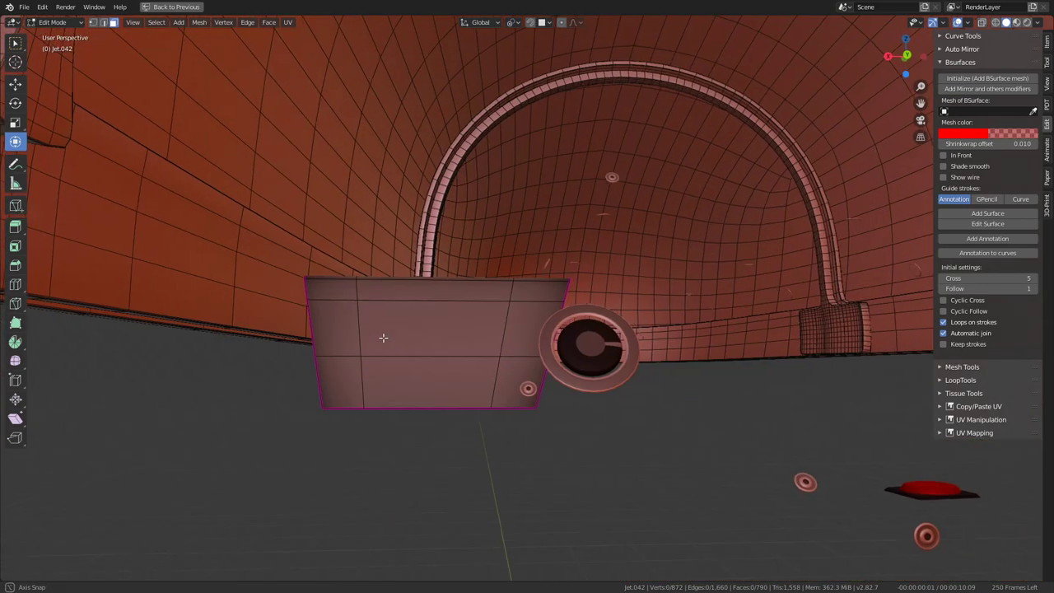
pyautogui.click(383, 339)
pyautogui.hotkey('ctrl', 'l')
pyautogui.press('q')
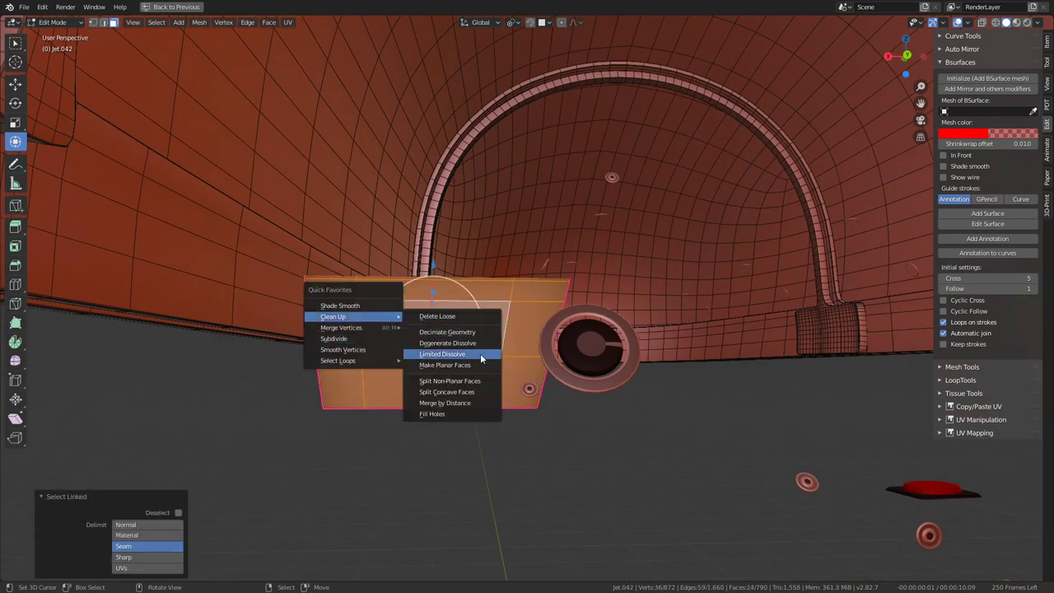
pyautogui.click(480, 353)
pyautogui.moveTo(480, 354); pyautogui.dragTo(72, 502, button='middle')
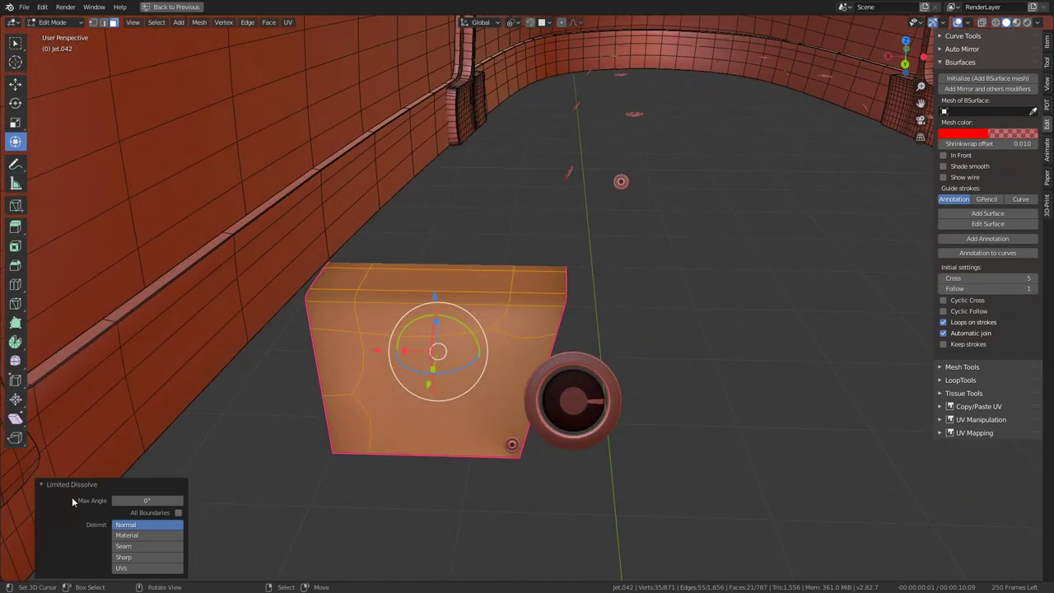
pyautogui.click(181, 501)
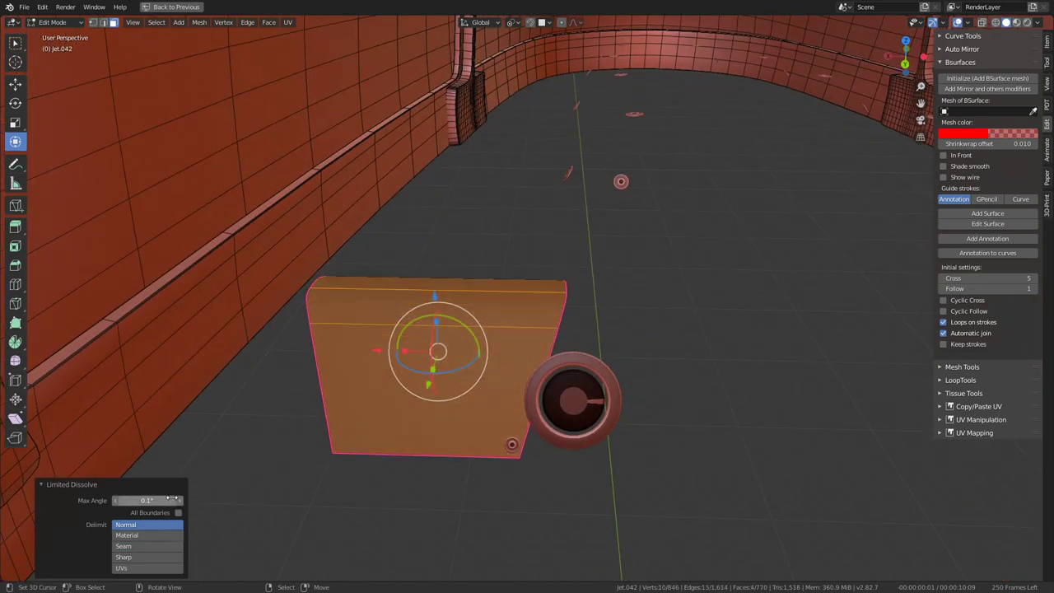
pyautogui.moveTo(172, 499); pyautogui.dragTo(148, 499)
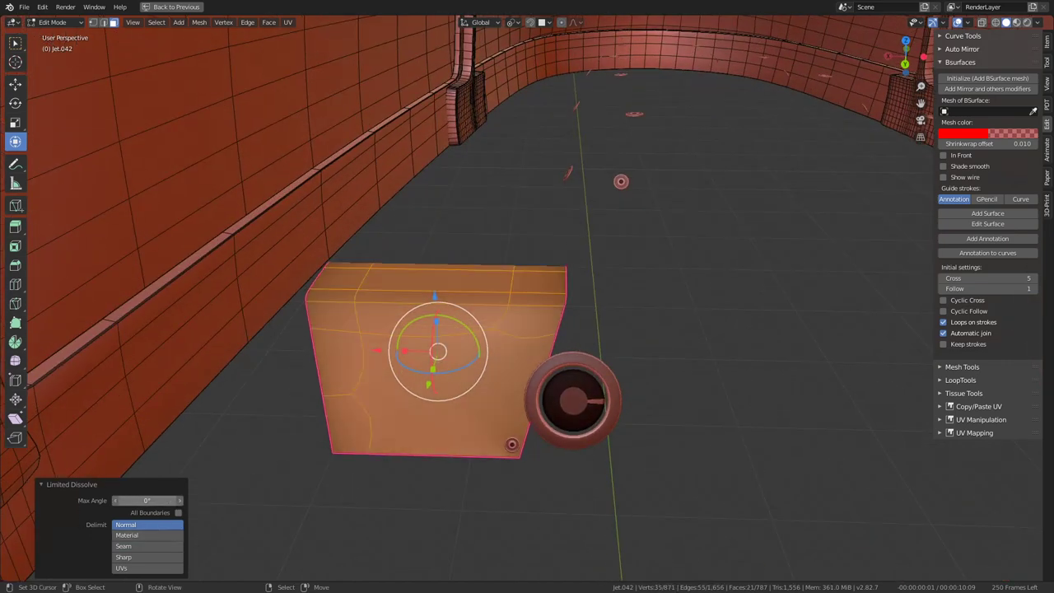
pyautogui.click(181, 501)
pyautogui.moveTo(248, 461)
pyautogui.mouseDown(button='middle')
pyautogui.moveTo(597, 303)
pyautogui.moveTo(568, 317)
pyautogui.mouseUp(button='middle')
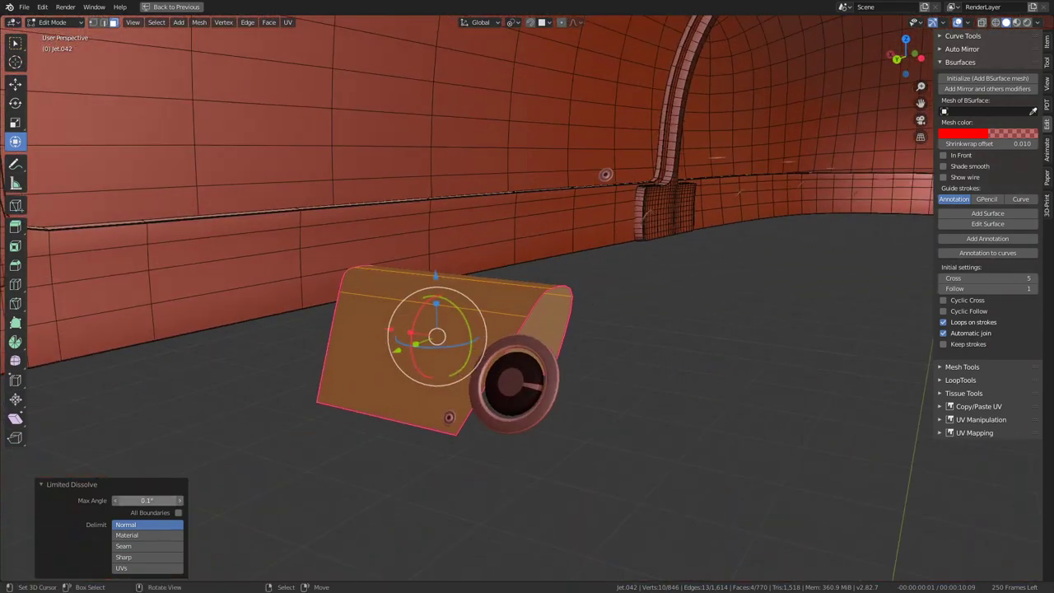
pyautogui.moveTo(146, 500); pyautogui.dragTo(132, 500)
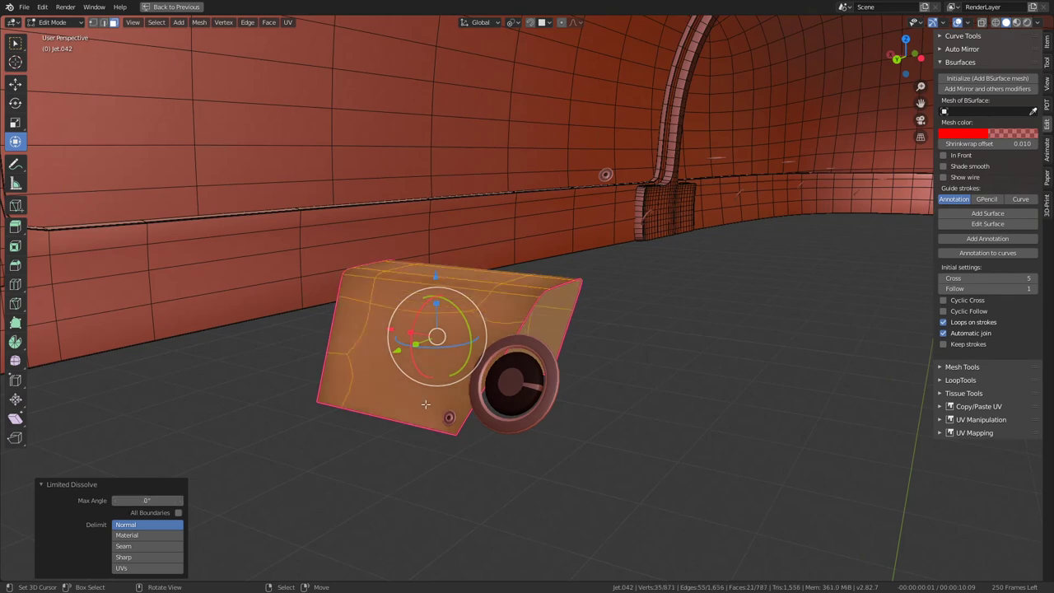
pyautogui.hotkey('ctrl', 'z')
pyautogui.hotkey('ctrl', 'z')
# Step: Edge Slide two vertical edge loops of the cover onto its left and right ends
pyautogui.moveTo(599, 347); pyautogui.dragTo(212, 146, button='middle')
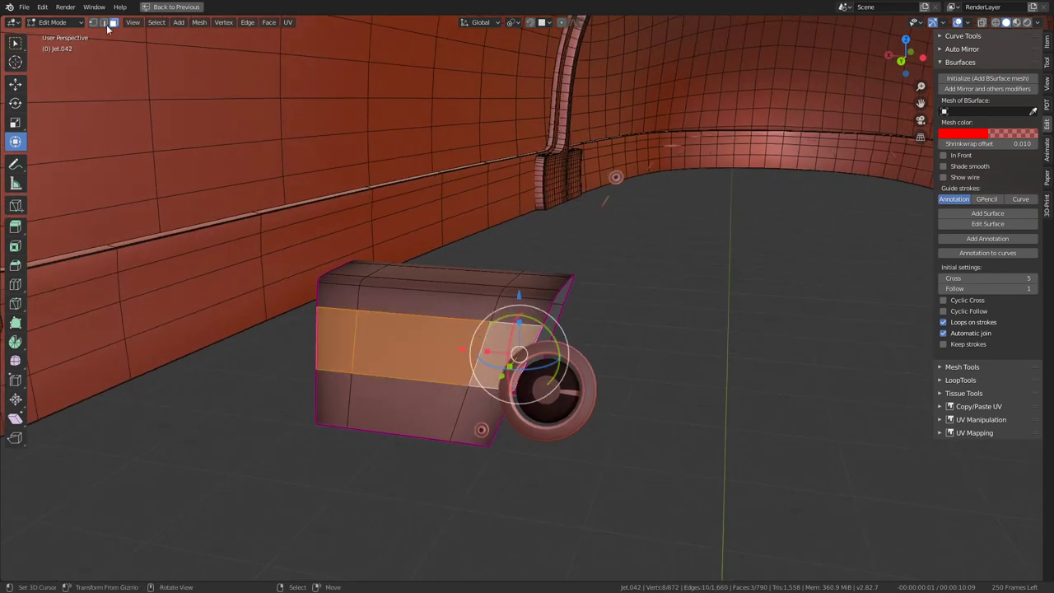
pyautogui.click(103, 22)
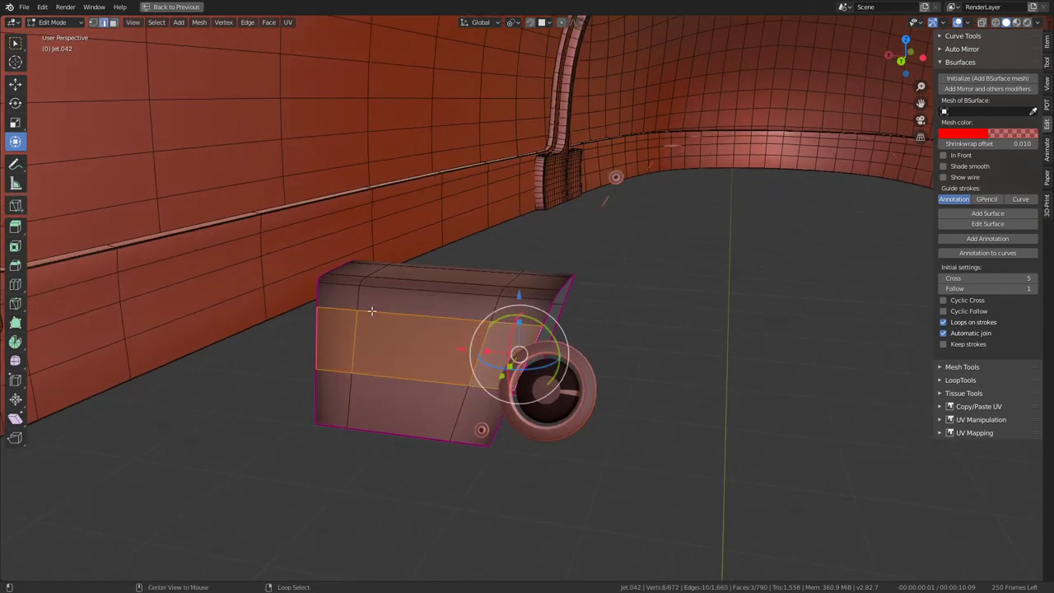
pyautogui.keyDown('alt'); pyautogui.click(358, 332); pyautogui.keyUp('alt')
pyautogui.press('g')
pyautogui.press('g')
pyautogui.click(57, 306)
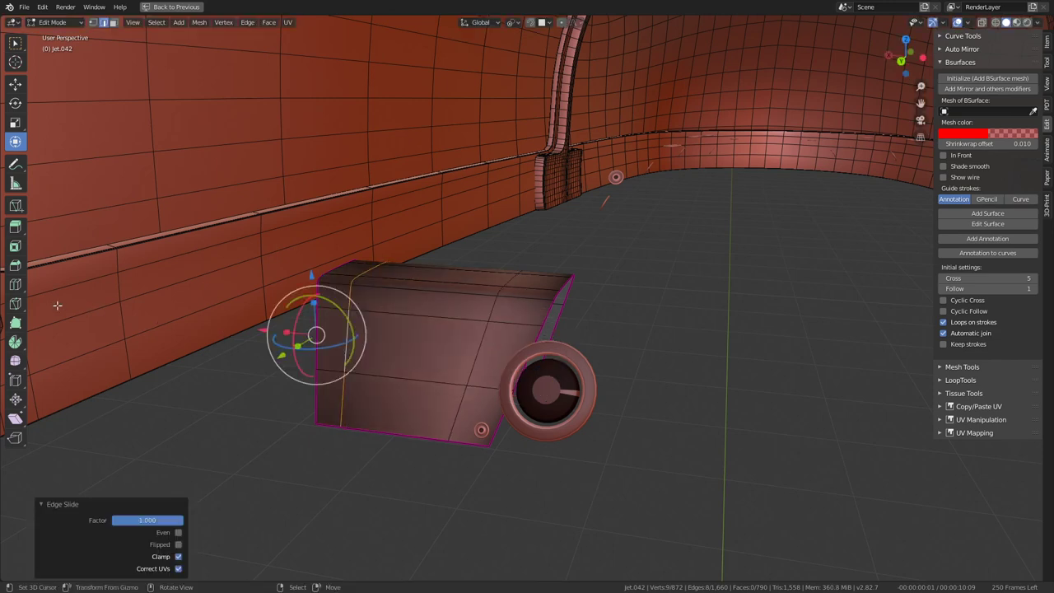
pyautogui.keyDown('alt'); pyautogui.click(483, 359); pyautogui.keyUp('alt')
pyautogui.press('g')
pyautogui.press('g')
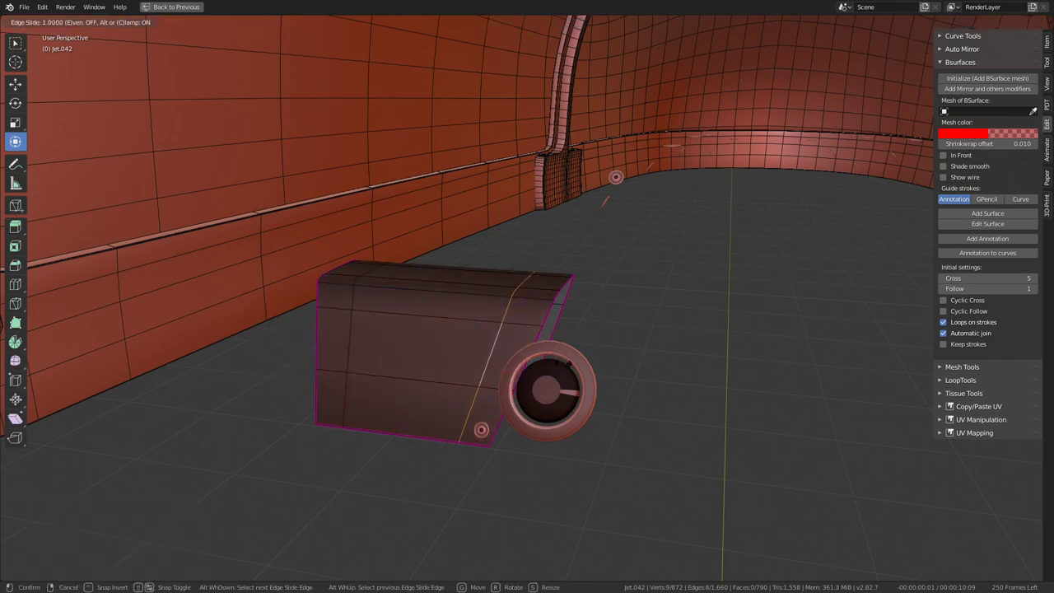
pyautogui.click(899, 404)
# Step: Merge by Distance on the whole cover, removing 18 vertices, then select an edge near the fan ring
pyautogui.press('l')
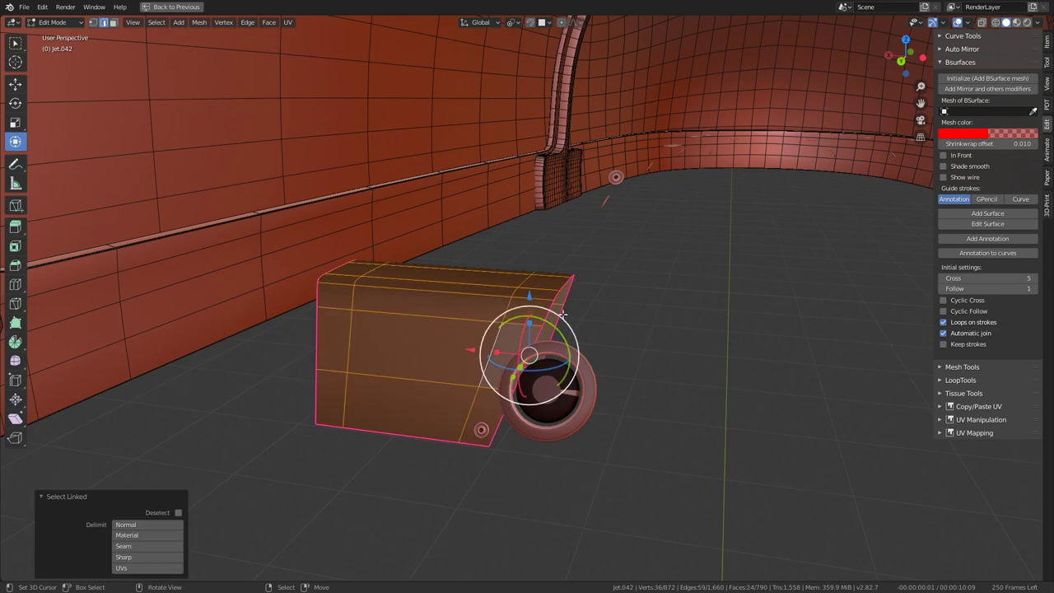
pyautogui.press('q')
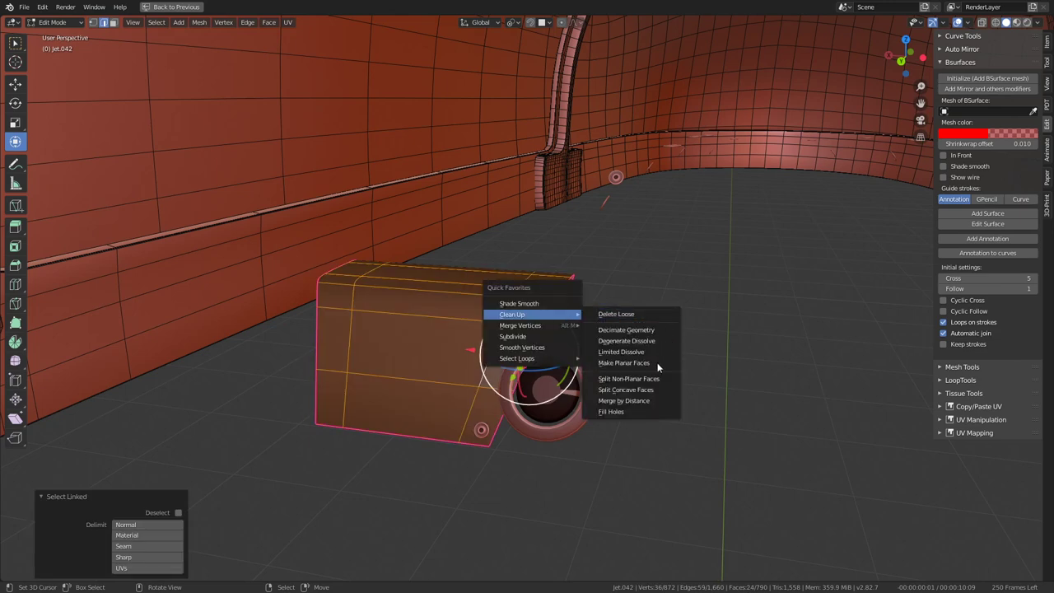
pyautogui.click(630, 400)
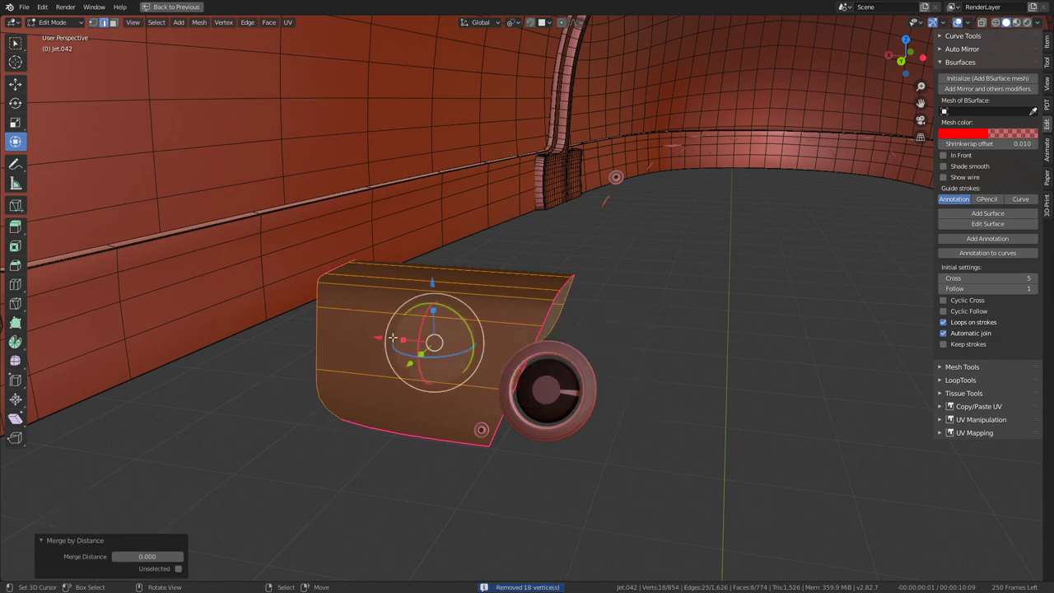
pyautogui.moveTo(630, 401); pyautogui.dragTo(299, 384, button='middle')
pyautogui.hotkey('alt', 'a')
pyautogui.click(560, 354)
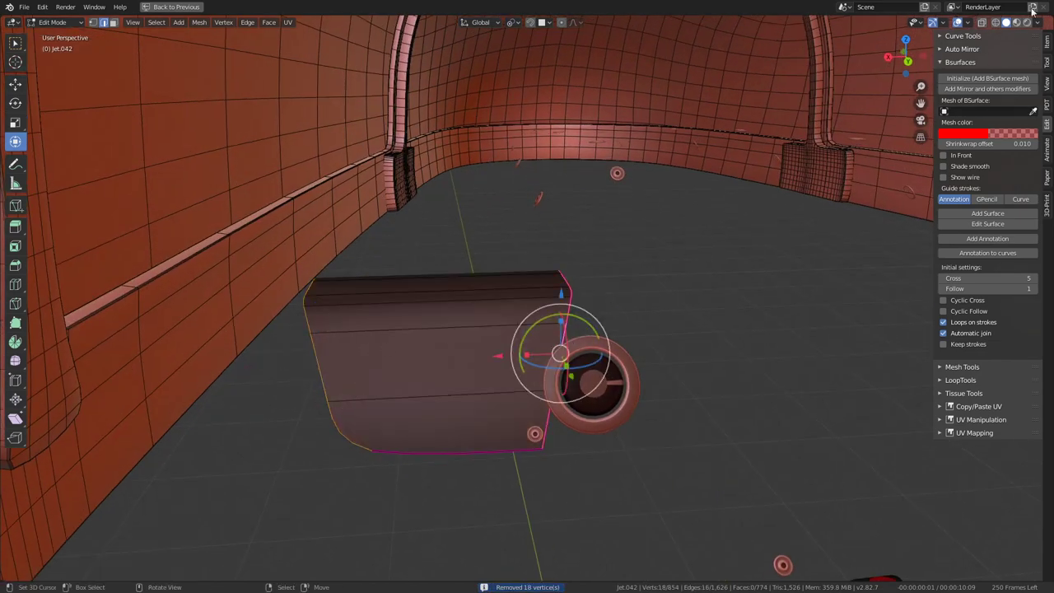
# Step: Give the cover's edges a Mean Crease of 1.00 in the Item sidebar
pyautogui.click(1048, 41)
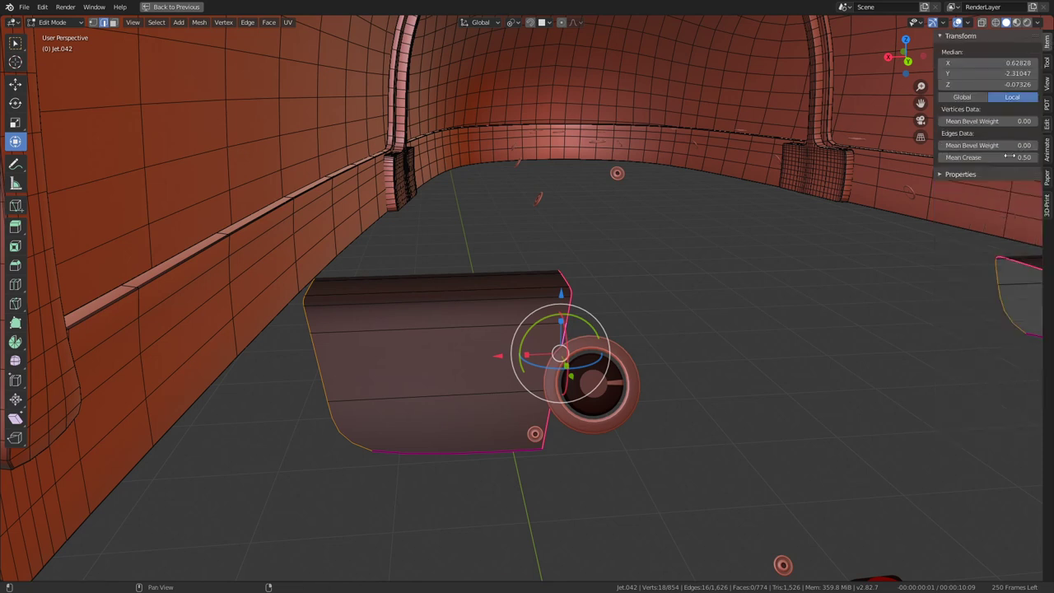
pyautogui.click(546, 424)
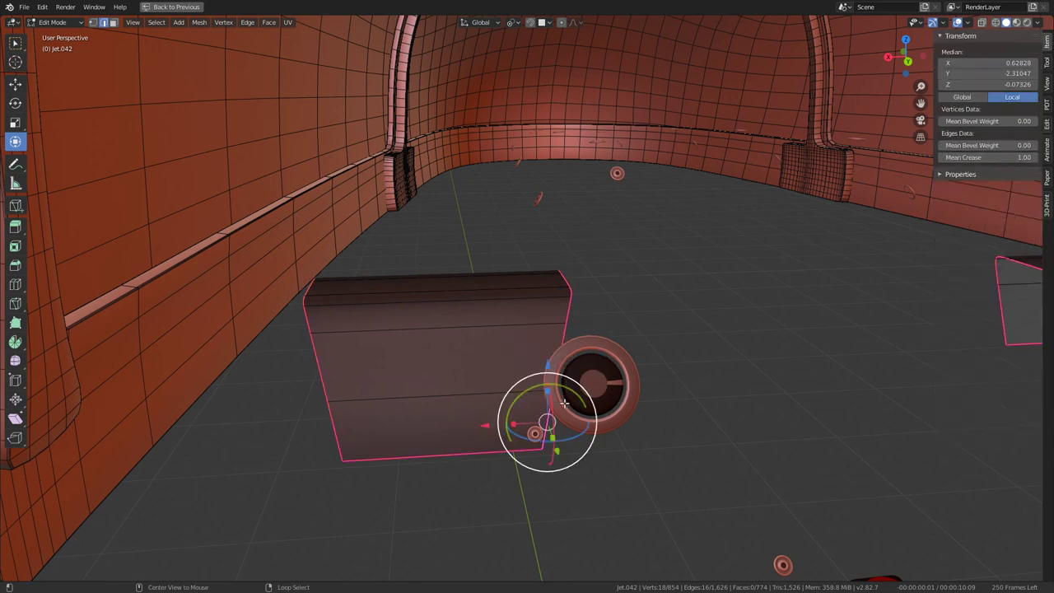
pyautogui.moveTo(494, 424)
pyautogui.mouseDown(button='middle')
pyautogui.moveTo(470, 421)
pyautogui.moveTo(441, 384)
pyautogui.mouseUp(button='middle')
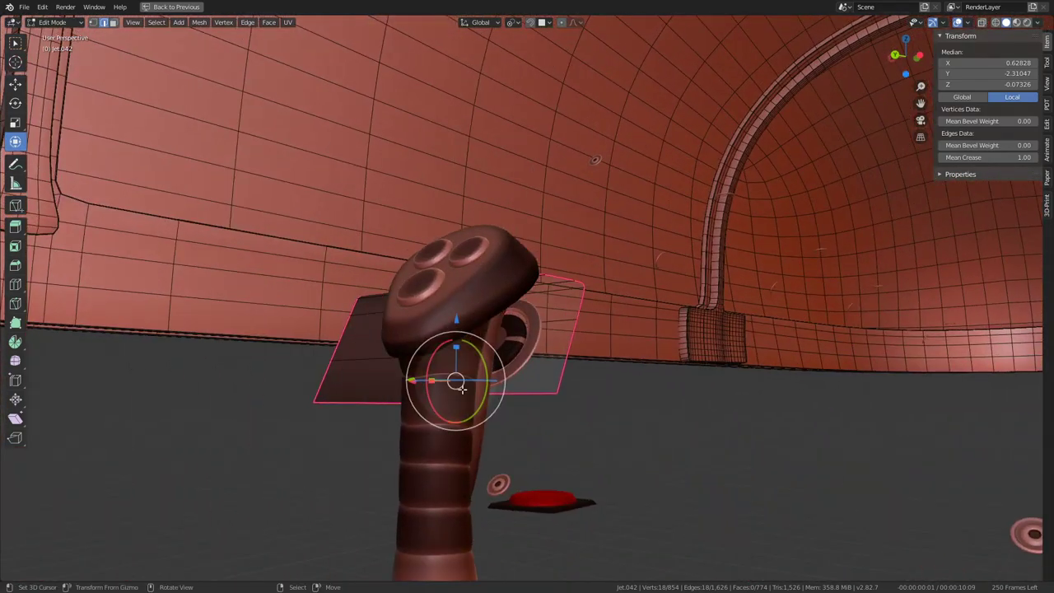
pyautogui.press('KP_0')
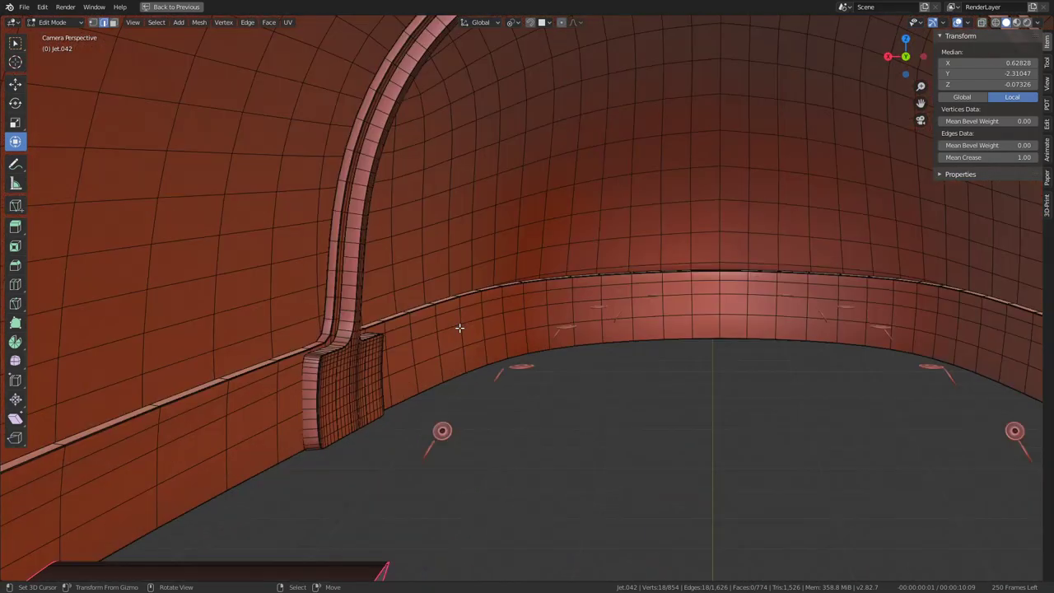
# Step: Reveal the hidden cockpit geometry and zoom to the panel with the speaker hole
pyautogui.press('Tab')
pyautogui.moveTo(460, 327); pyautogui.dragTo(538, 266, button='middle')
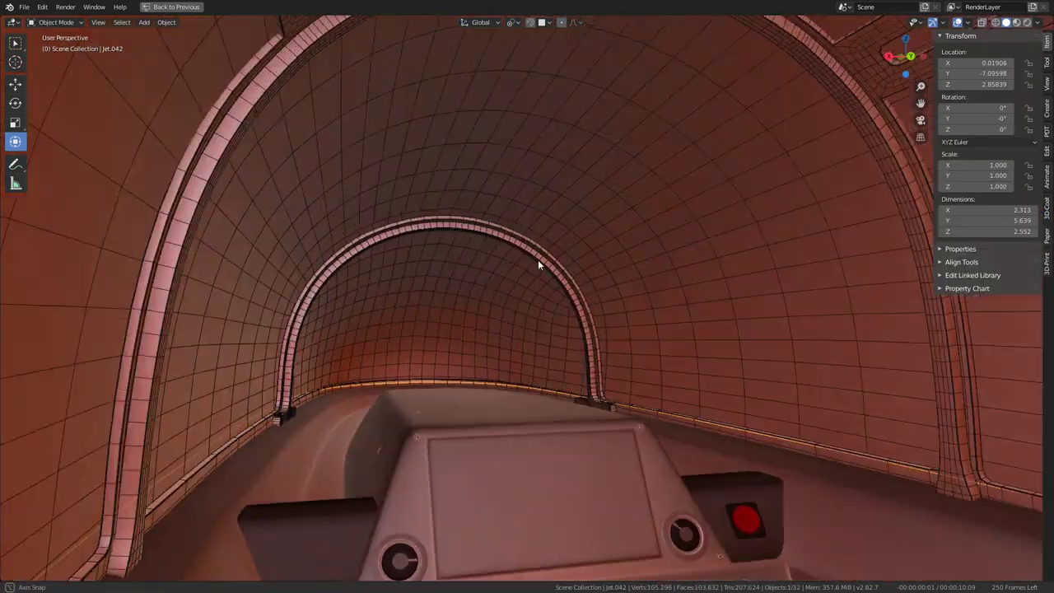
pyautogui.press('KP_Decimal')
pyautogui.moveTo(473, 357); pyautogui.dragTo(575, 162, button='middle')
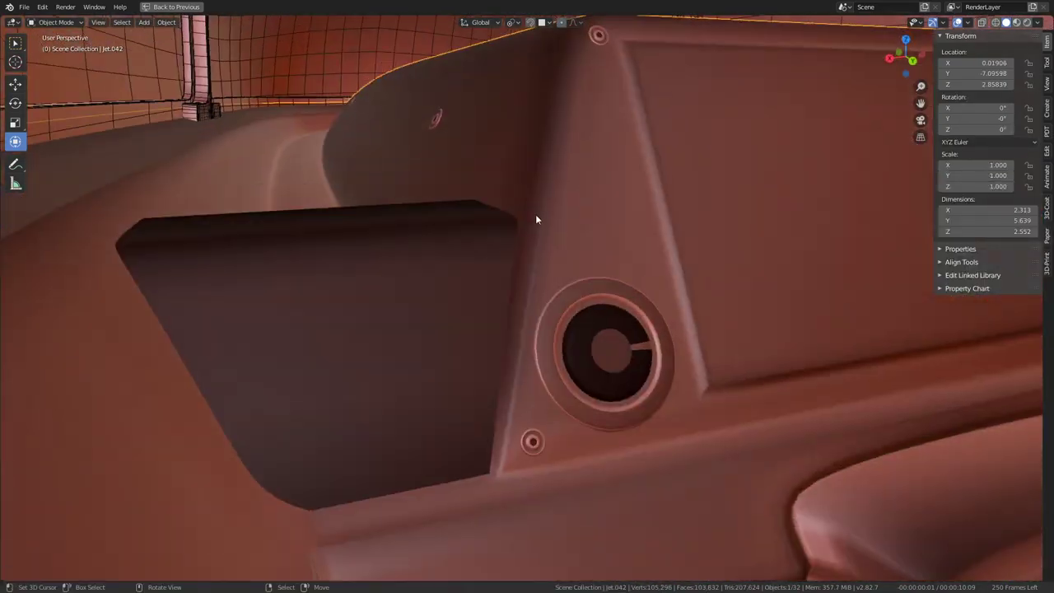
pyautogui.press('Tab')
pyautogui.moveTo(521, 234)
pyautogui.mouseDown(button='middle')
pyautogui.moveTo(388, 231)
pyautogui.moveTo(494, 176)
pyautogui.mouseUp(button='middle')
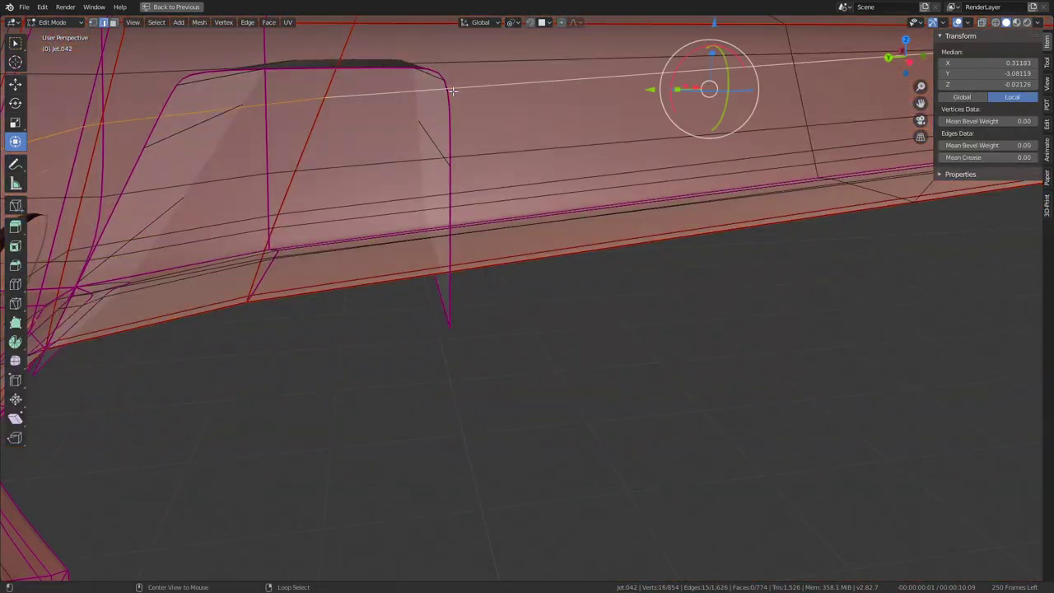
# Step: Select the cover's top edge loop, frame it, and switch to front view
pyautogui.keyDown('alt'); pyautogui.click(442, 73); pyautogui.keyUp('alt')
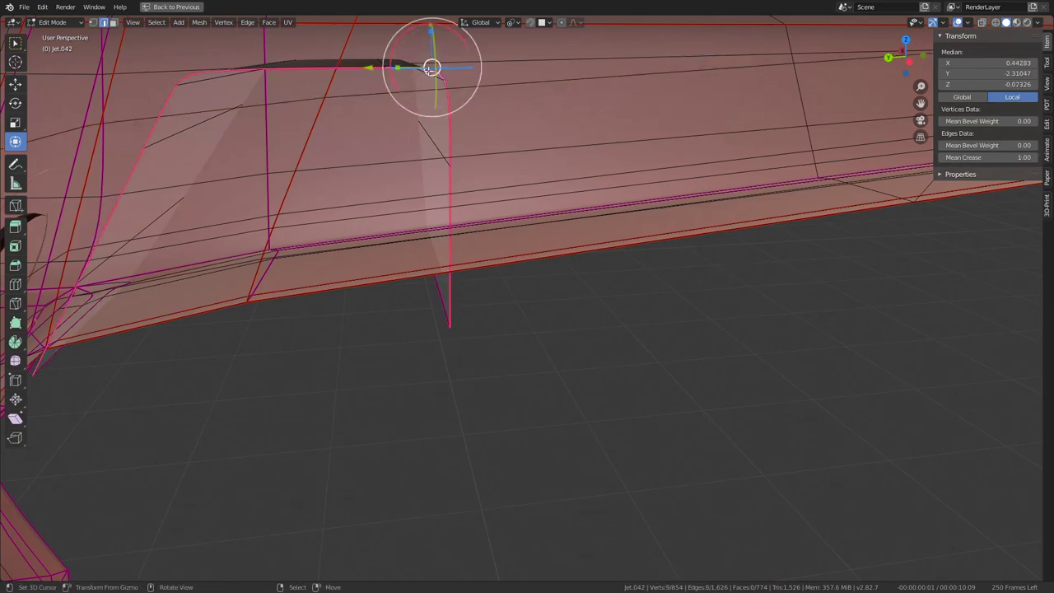
pyautogui.press('KP_Decimal')
pyautogui.moveTo(477, 198)
pyautogui.mouseDown(button='middle')
pyautogui.moveTo(447, 105)
pyautogui.moveTo(353, 219)
pyautogui.mouseUp(button='middle')
pyautogui.press('KP_1')
pyautogui.scroll(-4, 520, 220)
pyautogui.scroll(1, 576, 216)
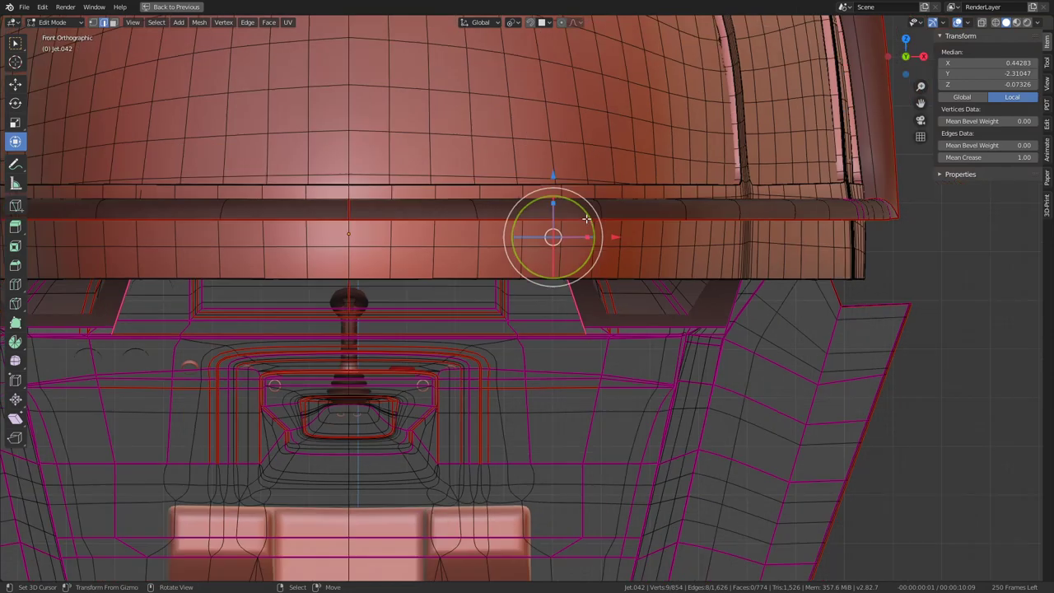
# Step: Restore the multi-panel layout and lower the speaker cover along Z onto the dashboard panel
pyautogui.hotkey('ctrl', 'space')
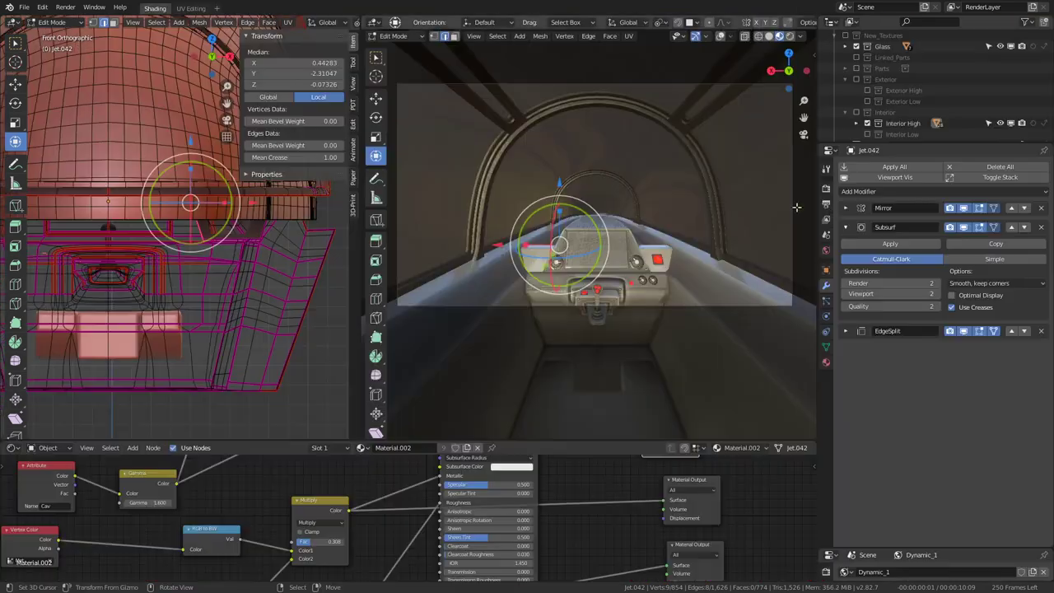
pyautogui.press('KP_Decimal')
pyautogui.scroll(5, 559, 228)
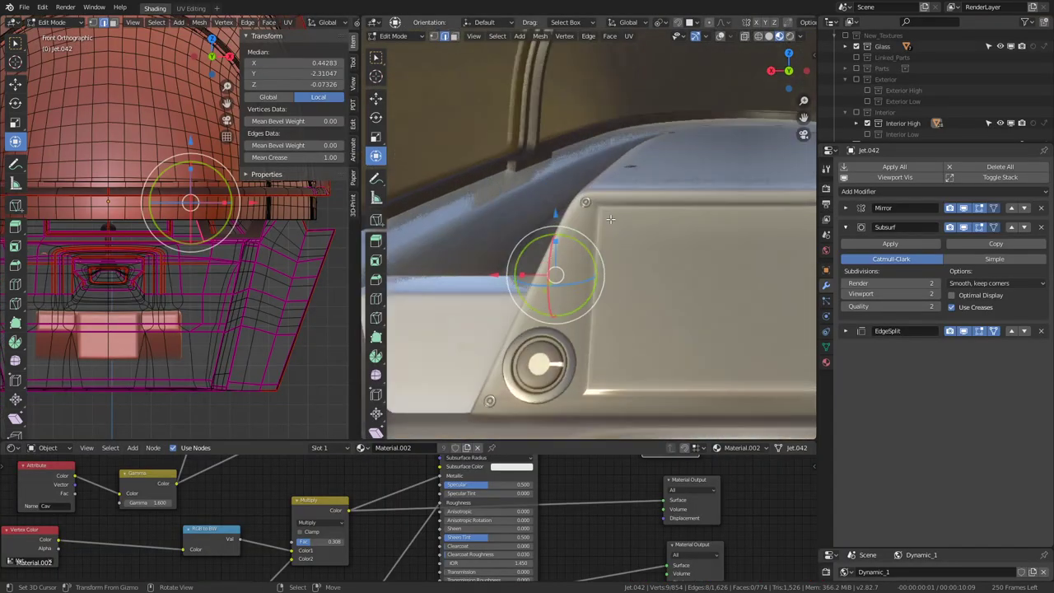
pyautogui.scroll(1, 559, 229)
pyautogui.scroll(-2, 564, 206)
pyautogui.press('g')
pyautogui.press('z')
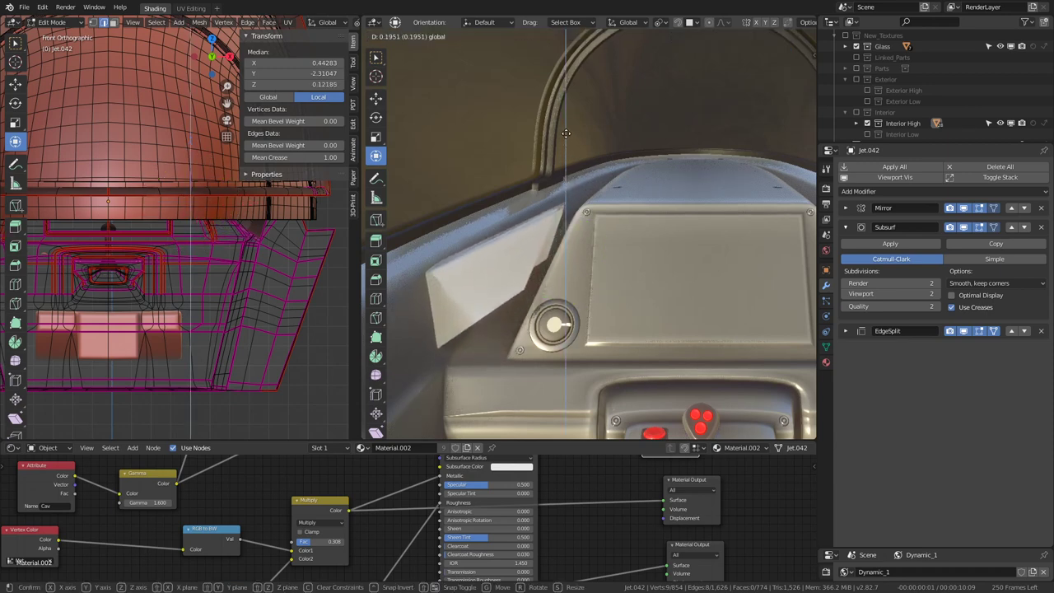
pyautogui.click(561, 178)
# Step: Limited Dissolve the whole linked cover at a 3.9° Max Angle, leaving 846 vertices
pyautogui.moveTo(181, 248)
pyautogui.mouseDown(button='middle')
pyautogui.moveTo(212, 220)
pyautogui.moveTo(151, 256)
pyautogui.mouseUp(button='middle')
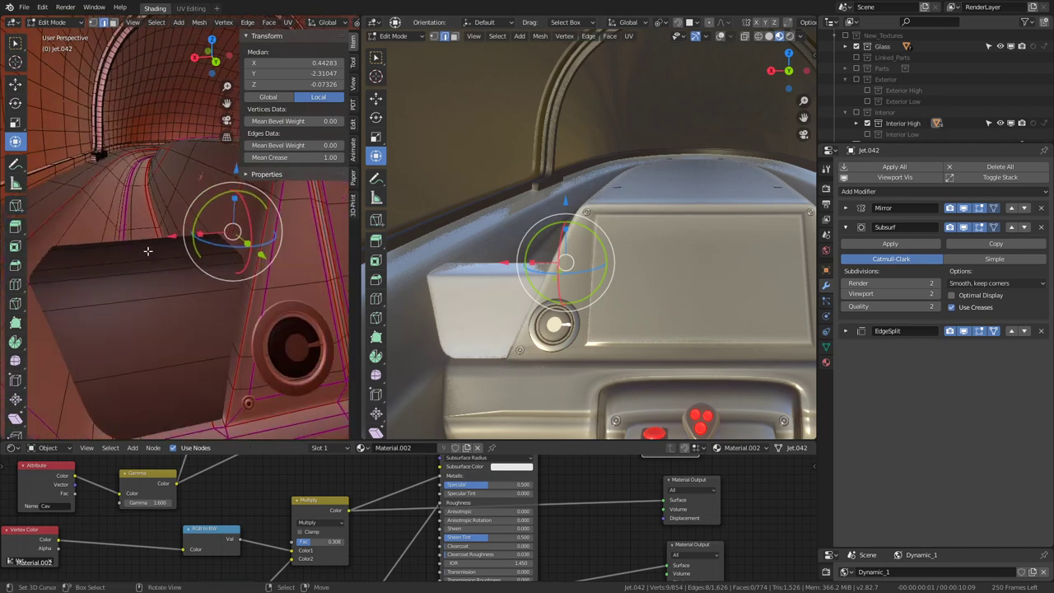
pyautogui.press('l')
pyautogui.press('q')
pyautogui.click(227, 265)
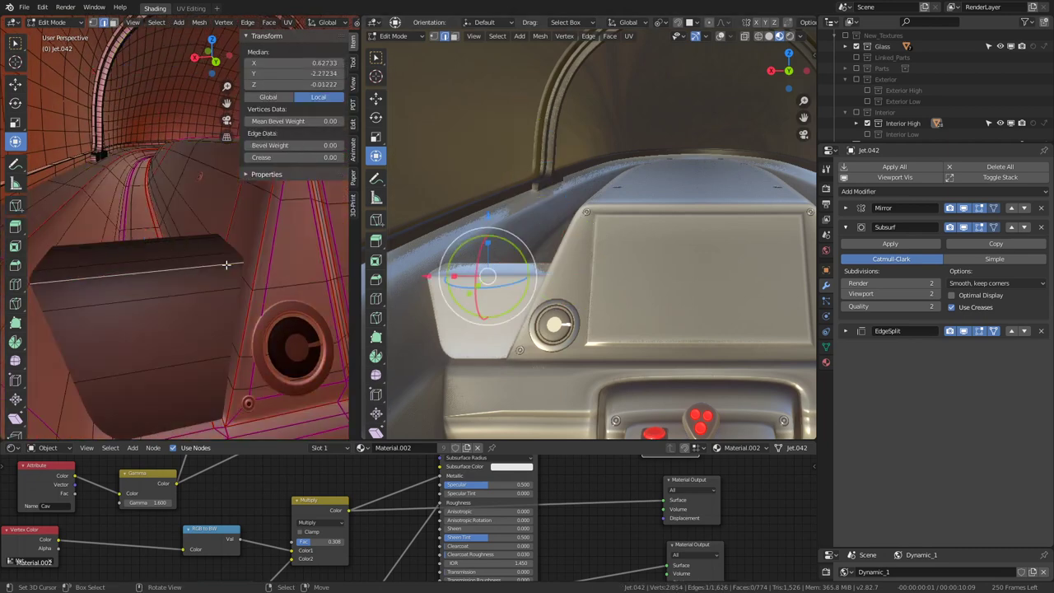
pyautogui.press('l')
pyautogui.press('q')
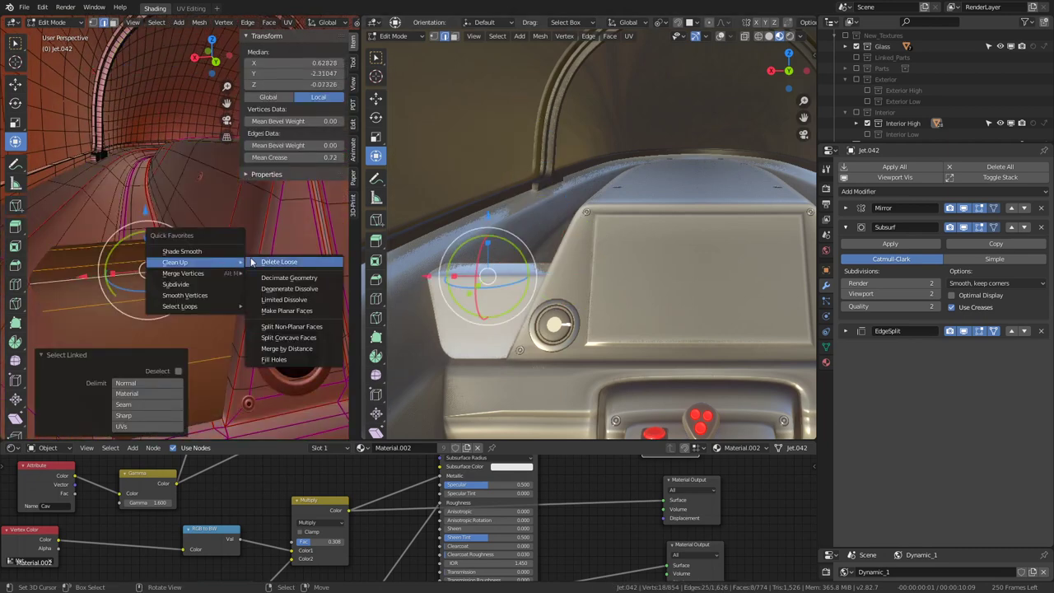
pyautogui.click(303, 298)
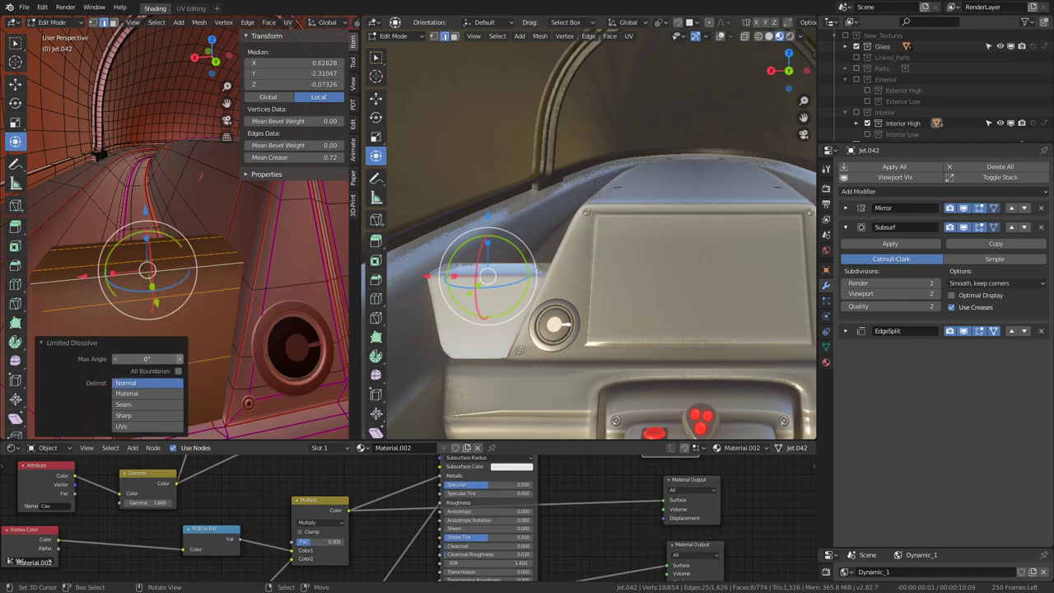
pyautogui.click(179, 359)
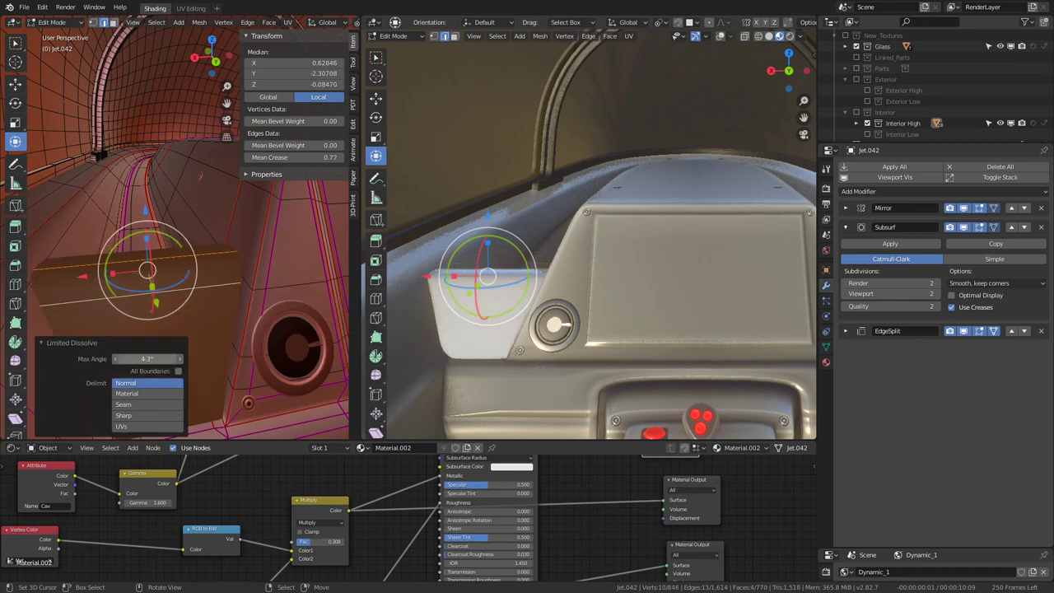
pyautogui.moveTo(146, 359)
pyautogui.mouseDown()
pyautogui.moveTo(177, 359)
pyautogui.moveTo(124, 359)
pyautogui.mouseUp()
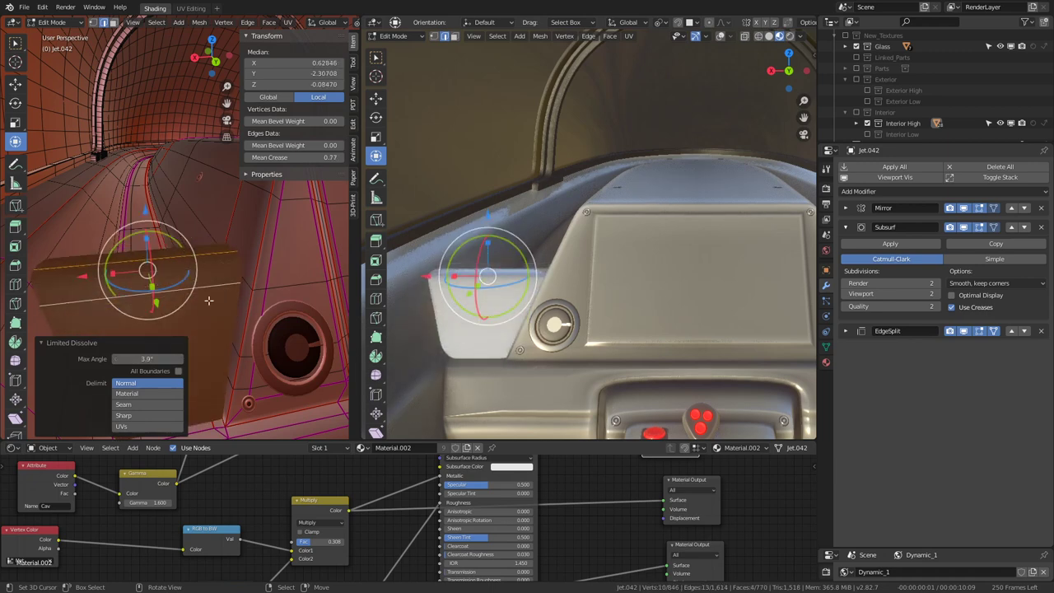
# Step: Isolate the speaker cover with Shift+H and select its connected geometry
pyautogui.press('KP_Divide')
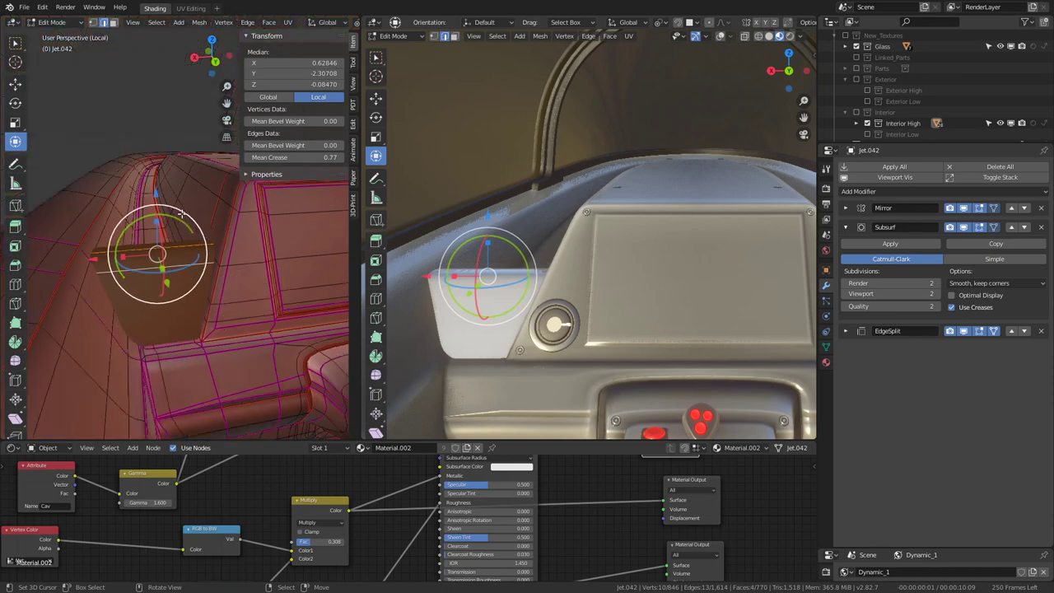
pyautogui.press('KP_Divide')
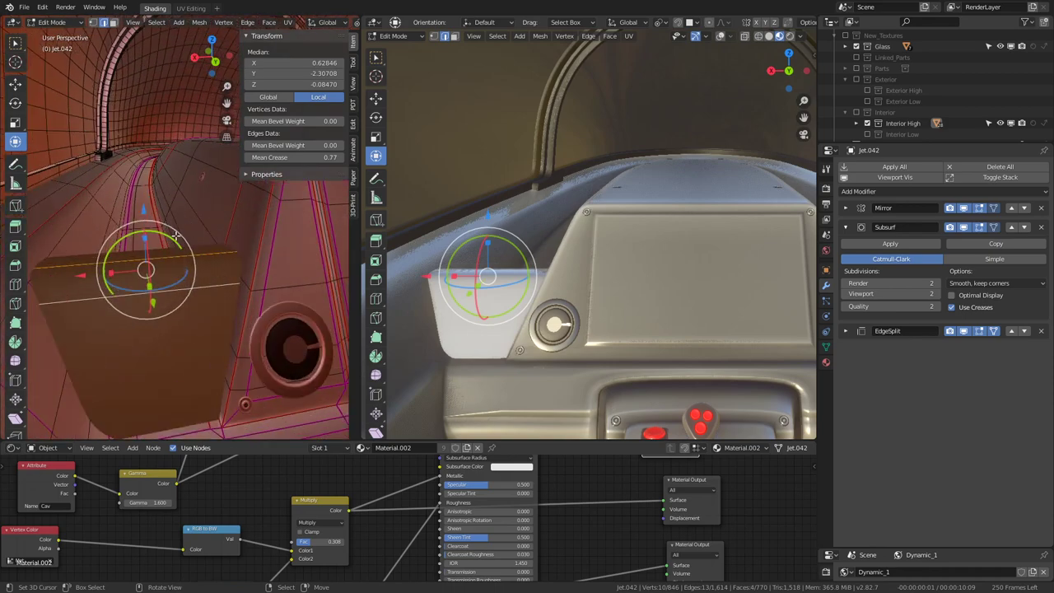
pyautogui.hotkey('shift', 'h')
pyautogui.moveTo(183, 229); pyautogui.dragTo(140, 266, button='middle')
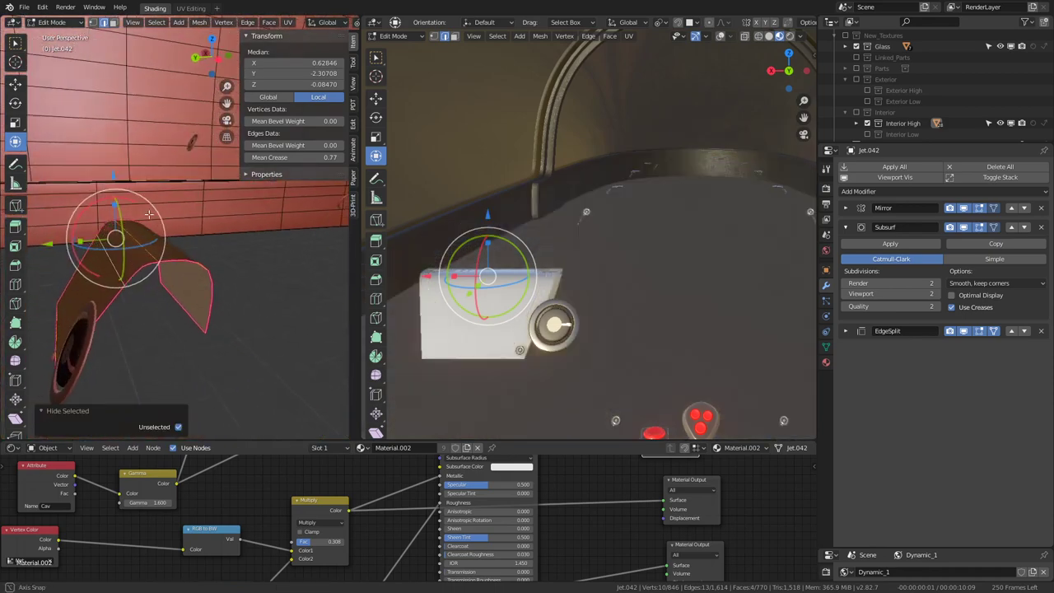
pyautogui.click(122, 257)
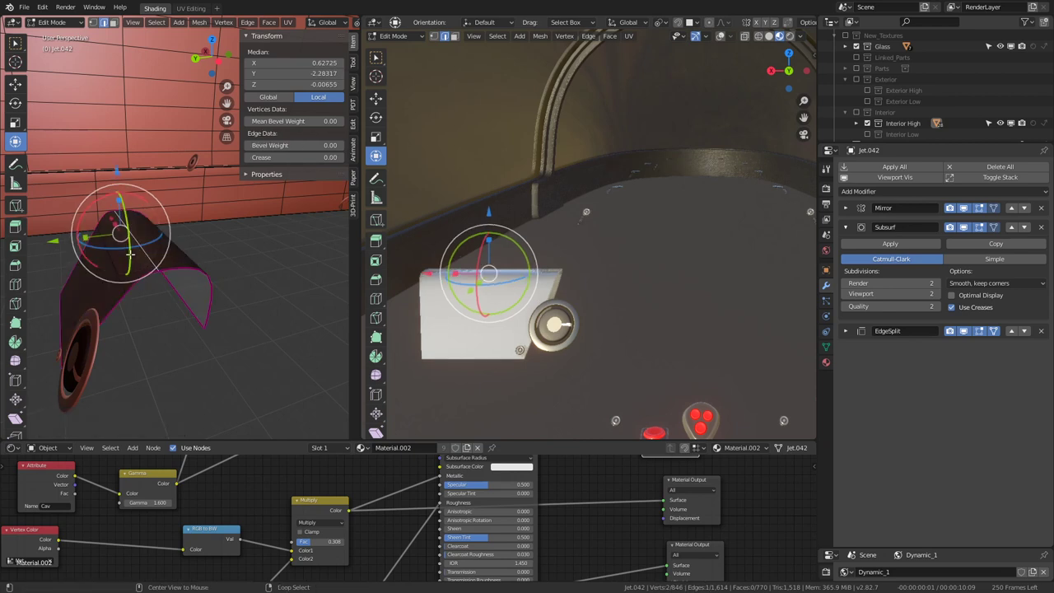
pyautogui.press('l')
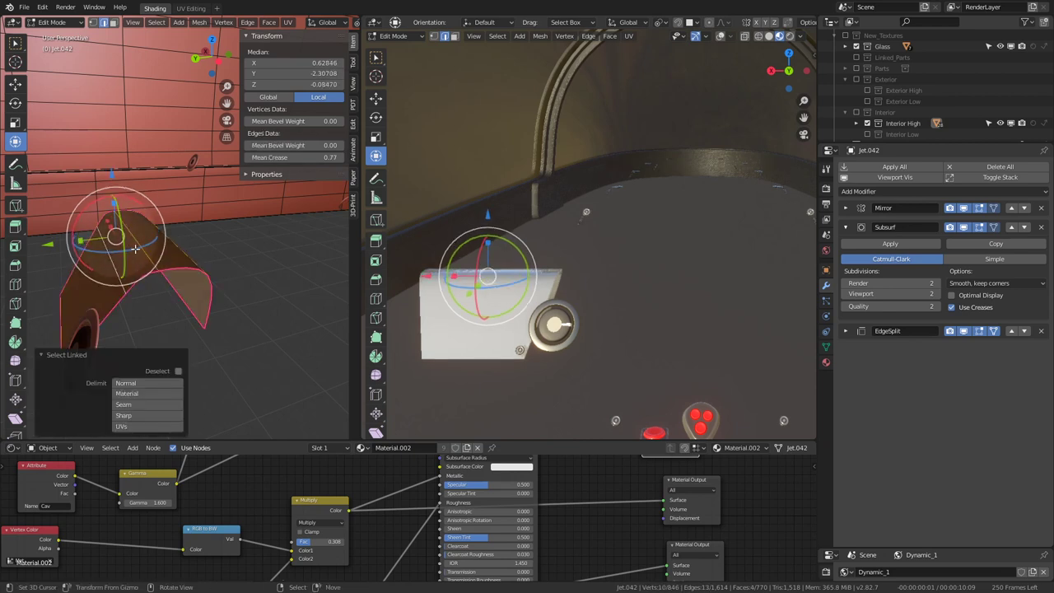
pyautogui.click(138, 271)
pyautogui.click(169, 224)
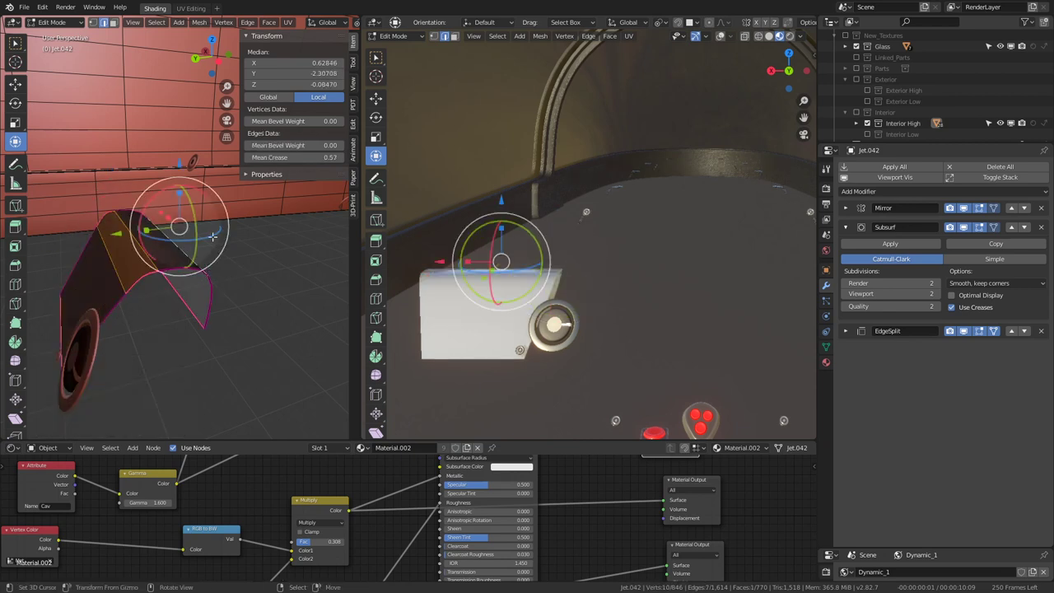
pyautogui.press('q')
# Step: Collapse the stray pair of cover edges into one vertex, bringing the mesh to 844 vertices
pyautogui.click(122, 270)
pyautogui.moveTo(142, 309); pyautogui.dragTo(52, 258, button='middle')
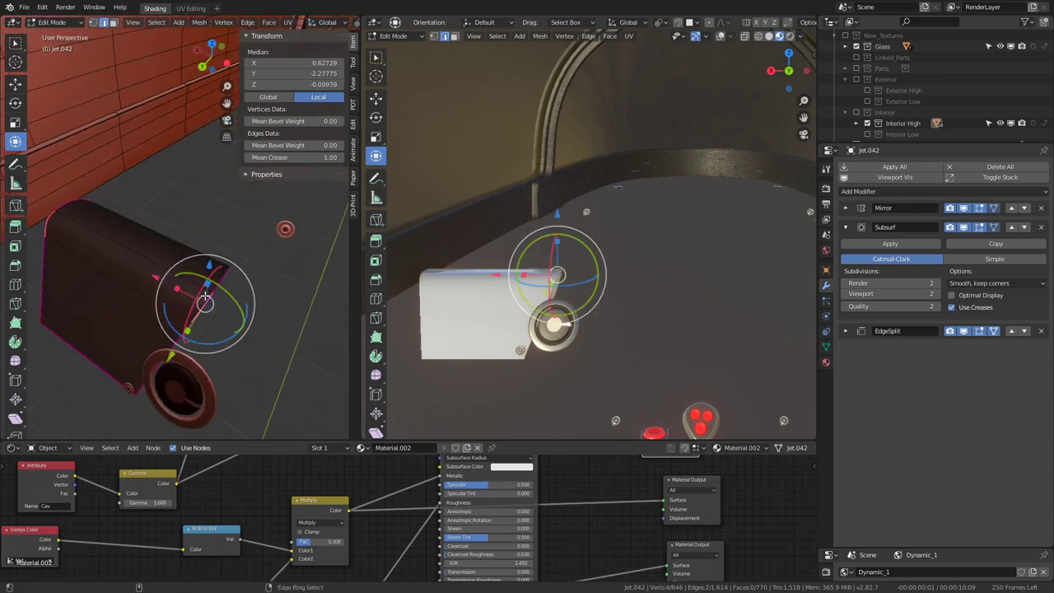
pyautogui.click(202, 239)
pyautogui.click(156, 247)
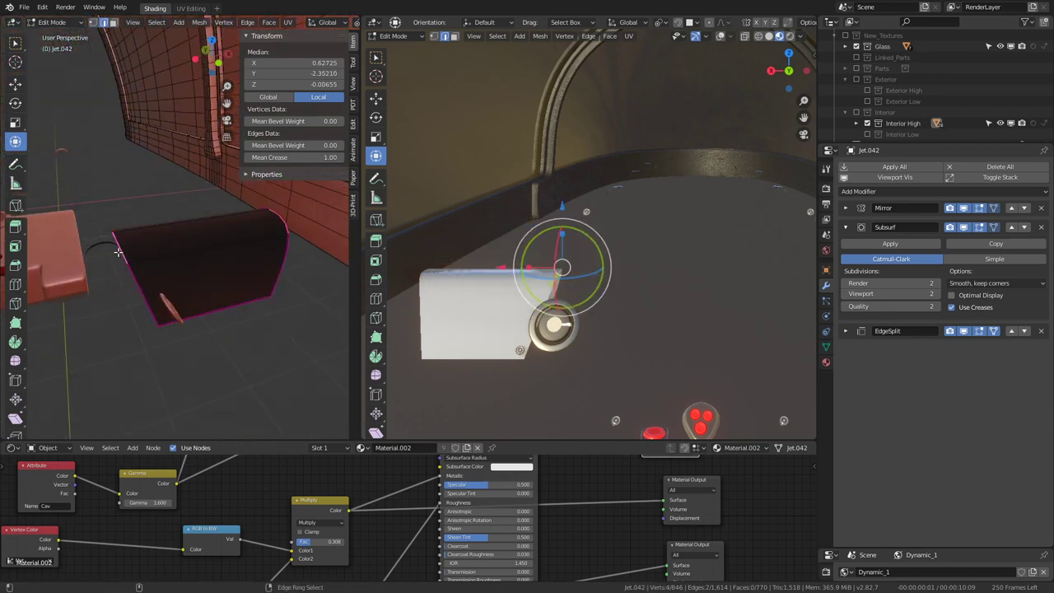
pyautogui.moveTo(157, 247)
pyautogui.mouseDown(button='middle')
pyautogui.moveTo(218, 264)
pyautogui.moveTo(189, 272)
pyautogui.mouseUp(button='middle')
pyautogui.click(144, 298)
pyautogui.press('q')
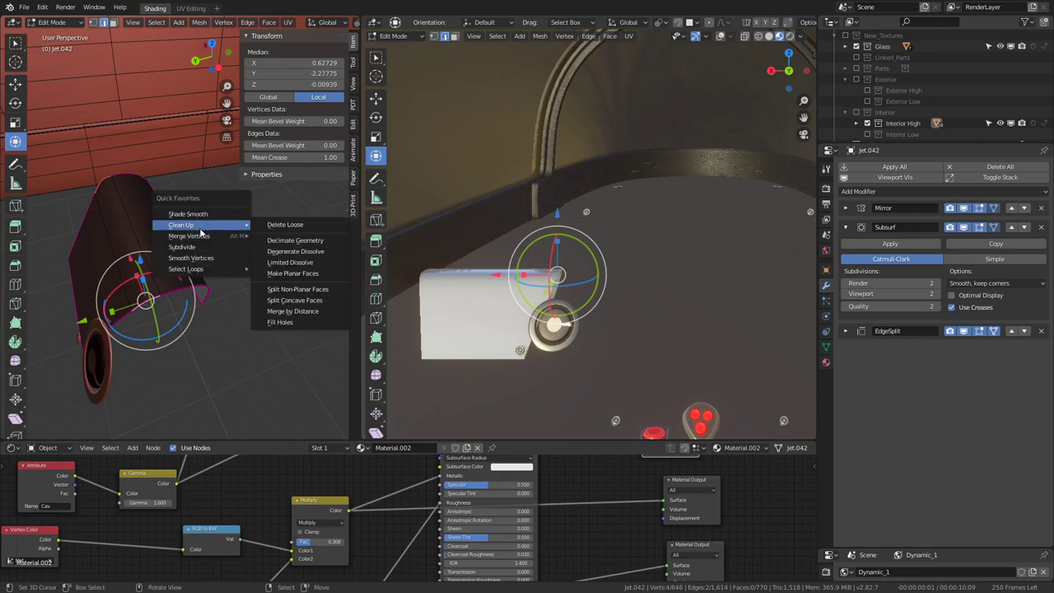
pyautogui.moveTo(190, 235)
pyautogui.click(313, 262)
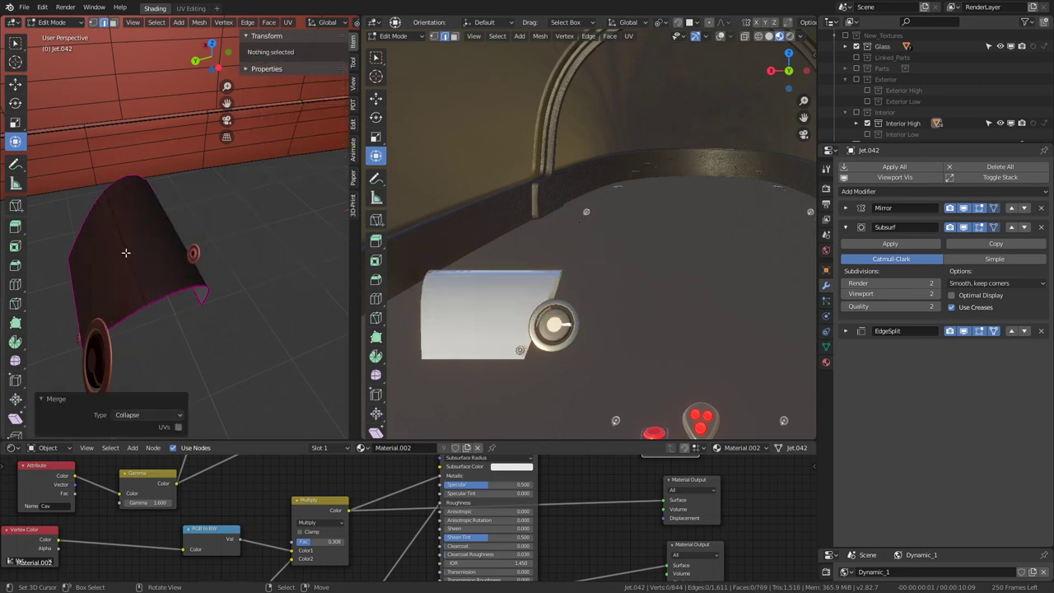
# Step: Inspect the cleaned cover from both views and return to Object Mode
pyautogui.click(170, 289)
pyautogui.moveTo(171, 289)
pyautogui.mouseDown(button='middle')
pyautogui.moveTo(171, 242)
pyautogui.moveTo(162, 244)
pyautogui.mouseUp(button='middle')
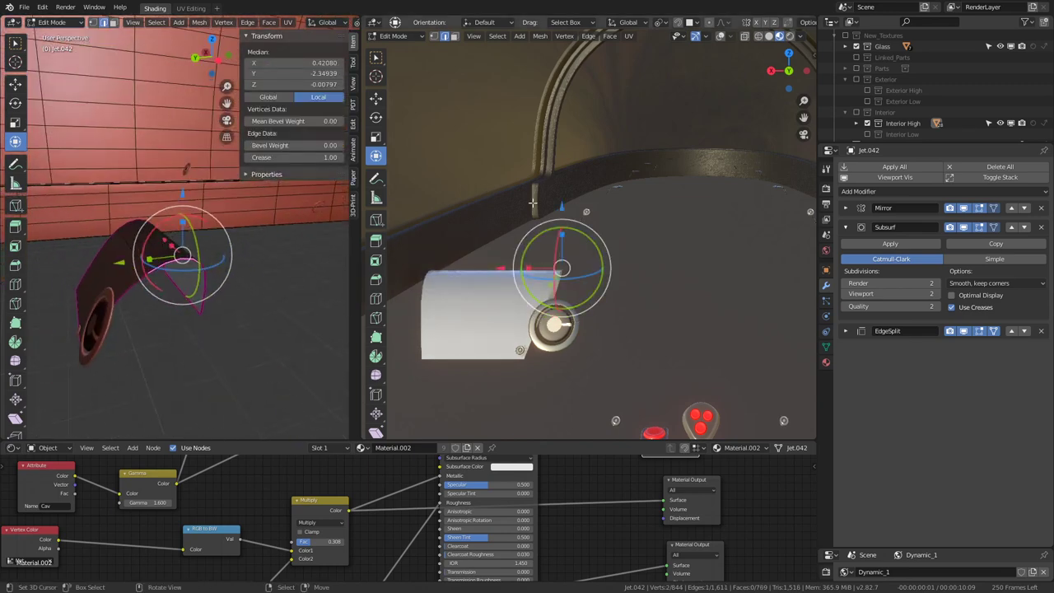
pyautogui.moveTo(657, 218); pyautogui.dragTo(699, 208, button='middle')
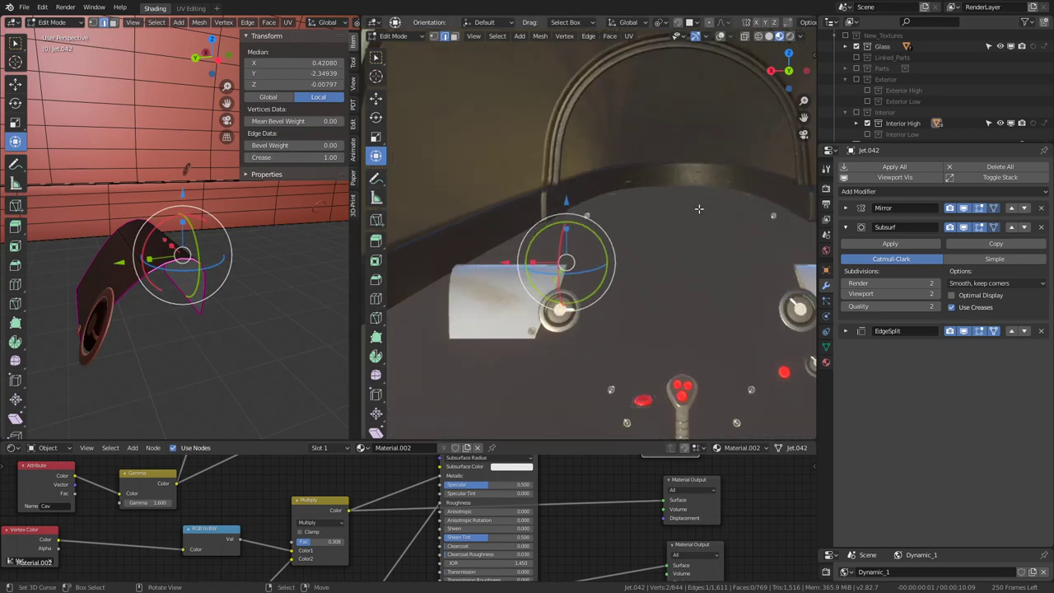
pyautogui.scroll(3, 699, 209)
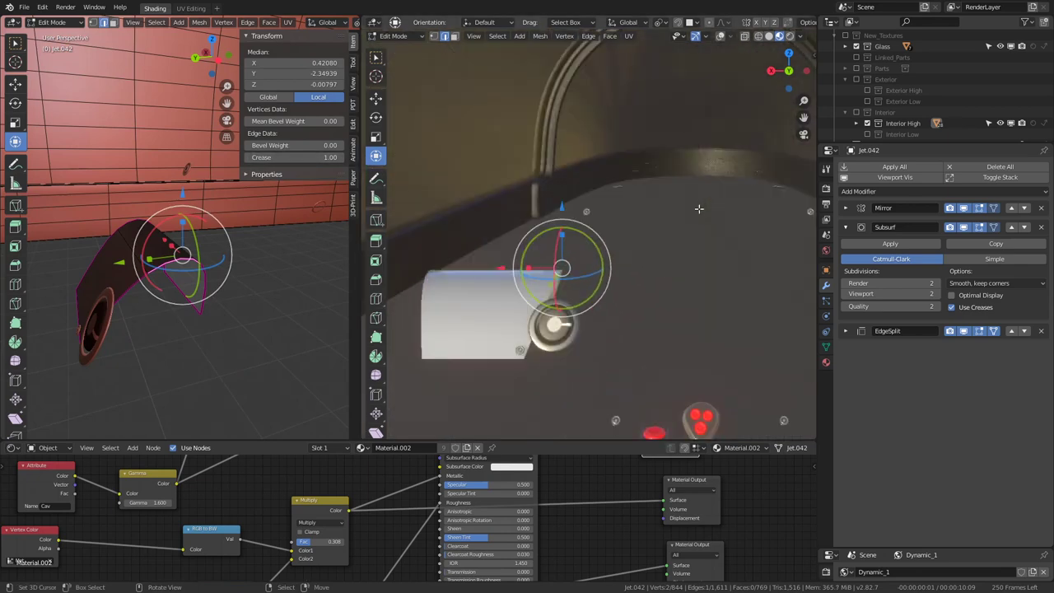
pyautogui.scroll(-3, 699, 209)
pyautogui.scroll(3, 611, 211)
pyautogui.scroll(-3, 611, 211)
pyautogui.press('Tab')
pyautogui.press('Tab')
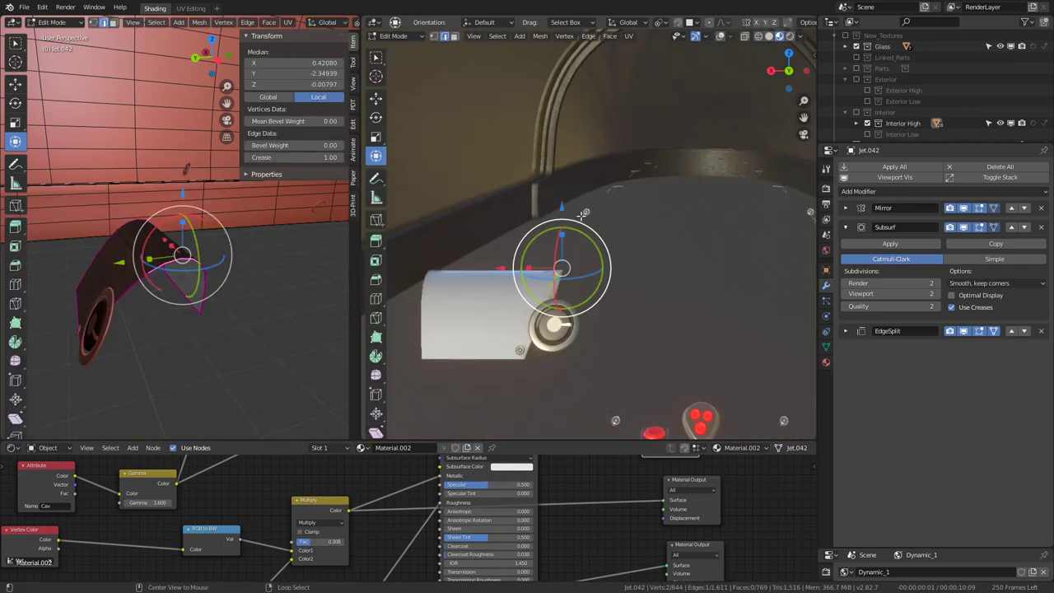
pyautogui.press('Tab')
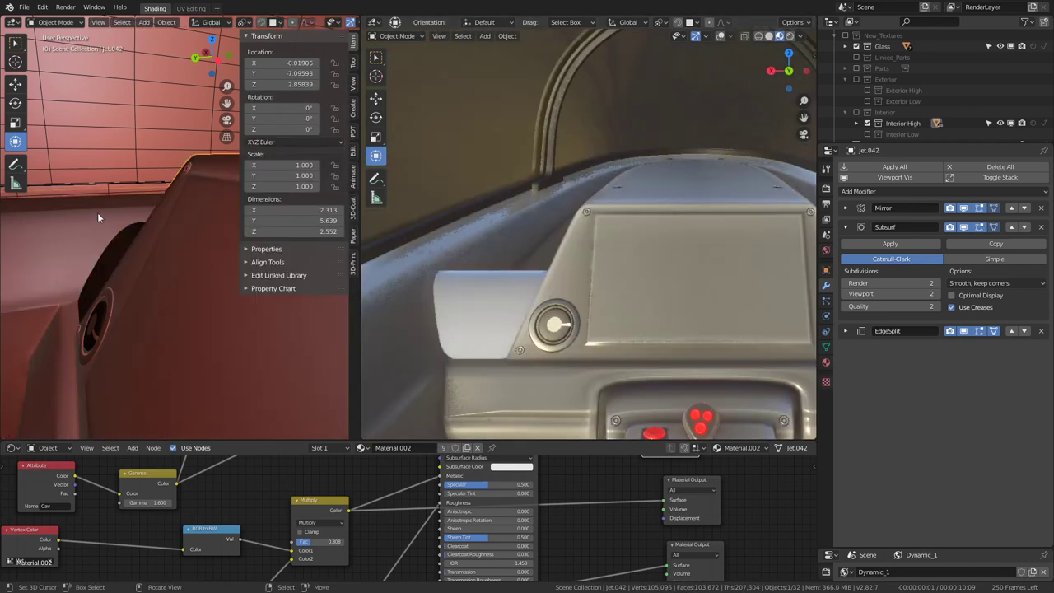
# Step: Separate the selected speaker cover into its own object, Jet.082, and unhide the dashboard geometry
pyautogui.press('KP_0')
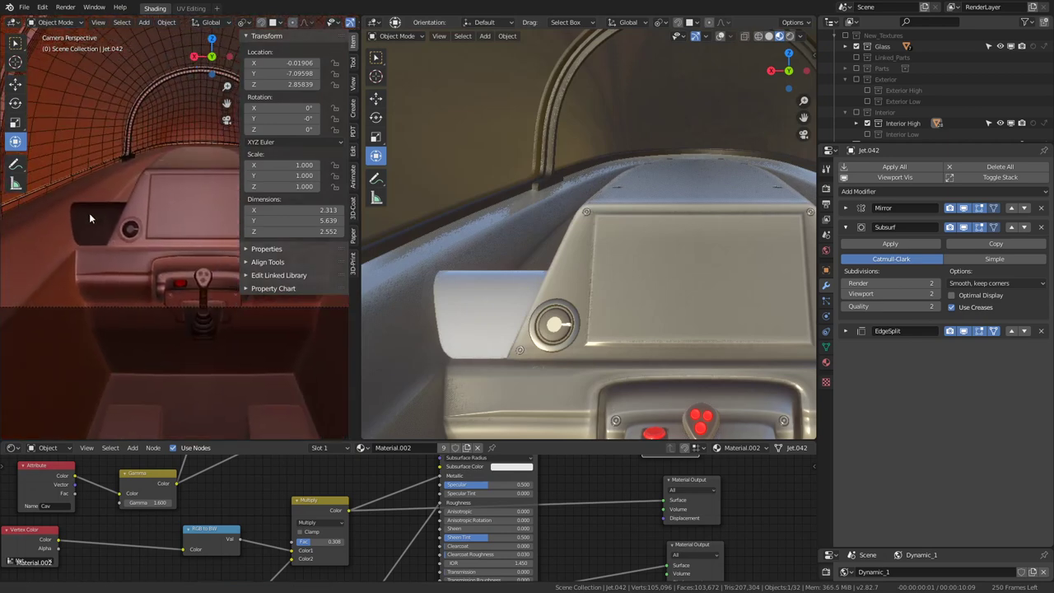
pyautogui.press('Tab')
pyautogui.press('Tab')
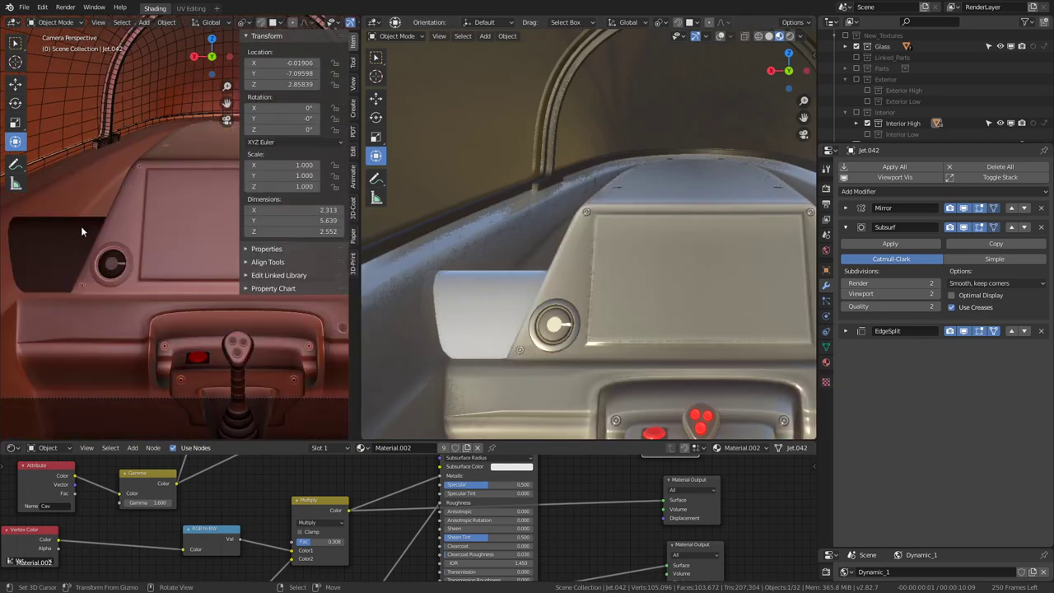
pyautogui.press('Tab')
pyautogui.click(72, 221)
pyautogui.press('p')
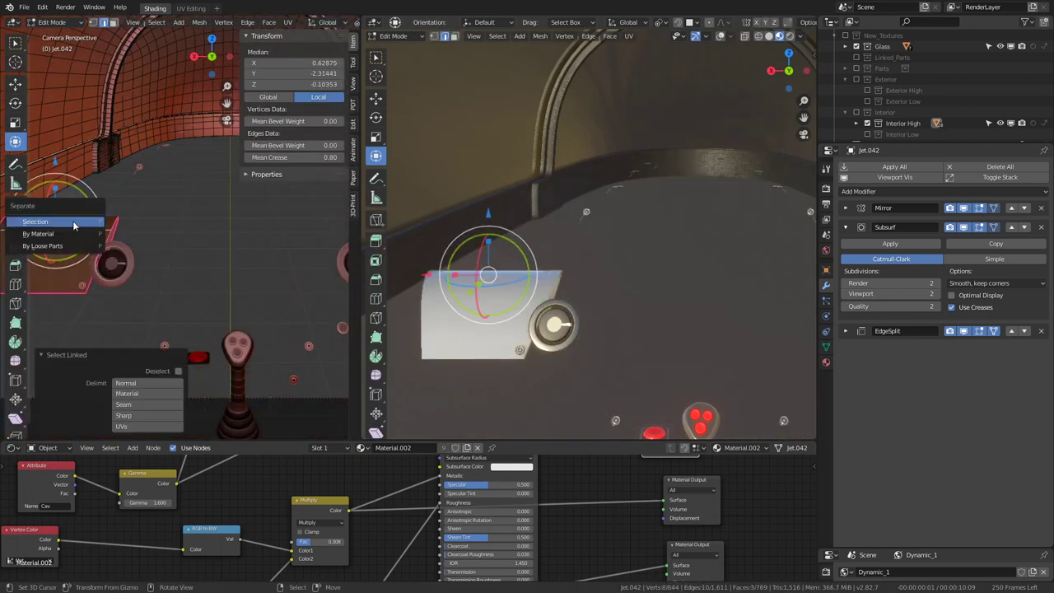
pyautogui.click(74, 227)
pyautogui.press('Tab')
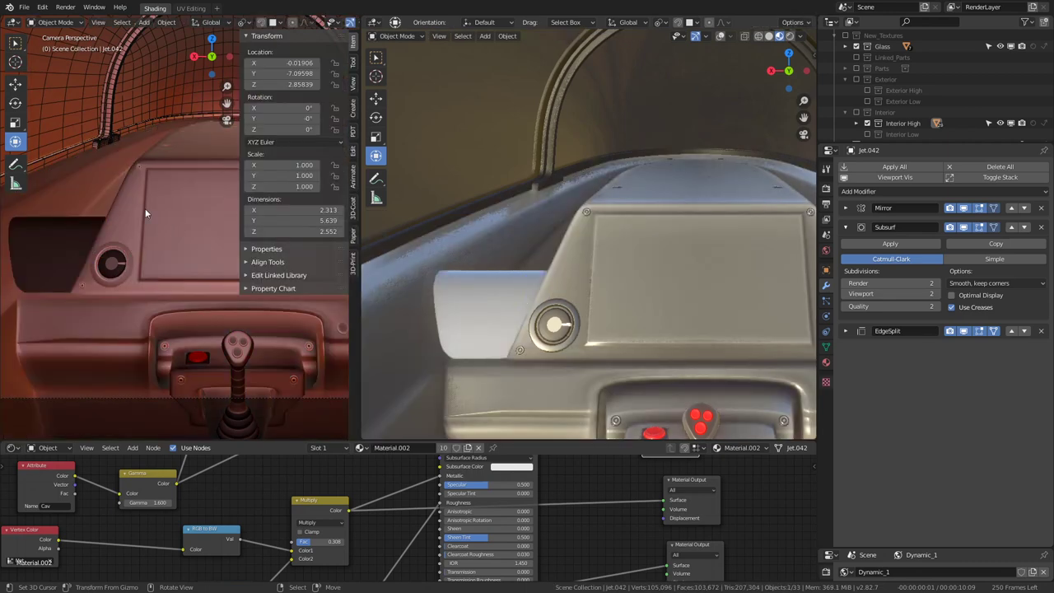
pyautogui.press('Tab')
pyautogui.hotkey('alt', 'h')
pyautogui.press('Tab')
pyautogui.press('Tab')
# Step: Move the Jet.082 edge along Z, X and Y (-0.103) to sit against the dashboard panel
pyautogui.click(113, 159)
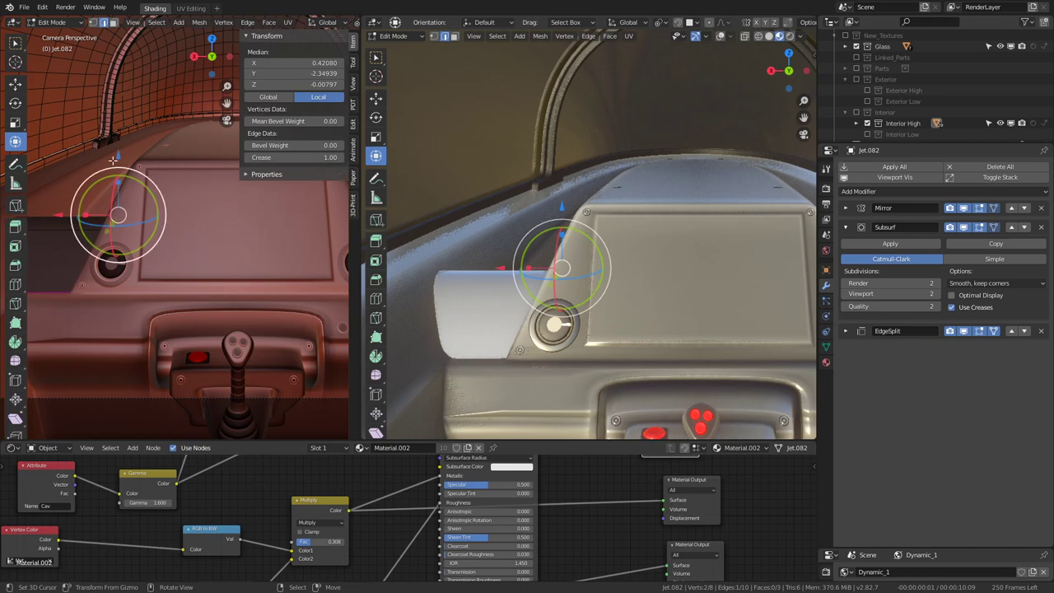
pyautogui.moveTo(120, 151); pyautogui.dragTo(104, 96)
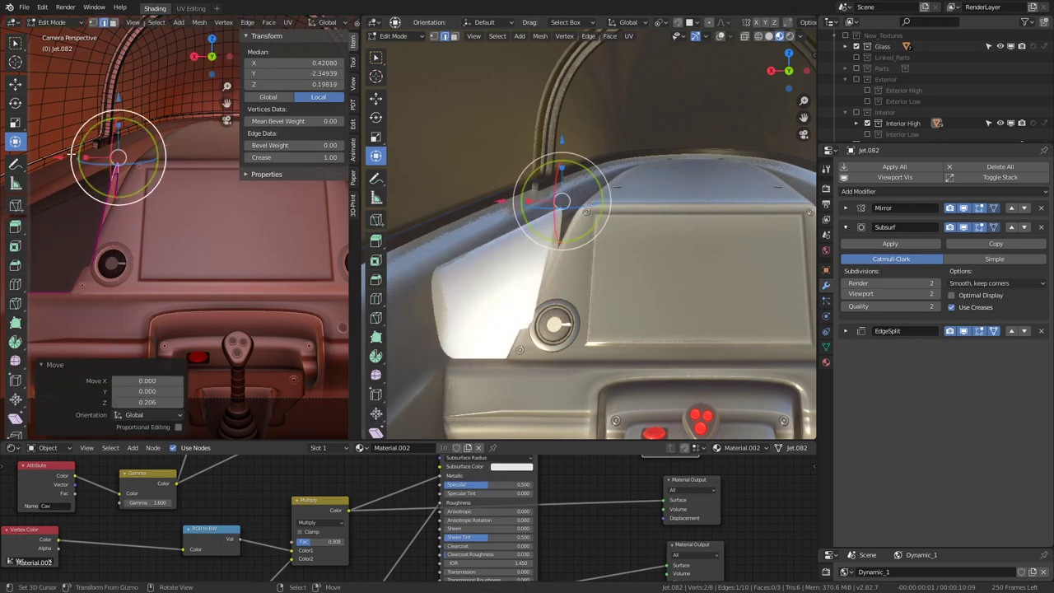
pyautogui.moveTo(72, 153); pyautogui.dragTo(84, 160)
pyautogui.moveTo(577, 206)
pyautogui.mouseDown(button='middle')
pyautogui.moveTo(578, 338)
pyautogui.moveTo(634, 207)
pyautogui.mouseUp(button='middle')
pyautogui.moveTo(645, 183); pyautogui.dragTo(606, 186)
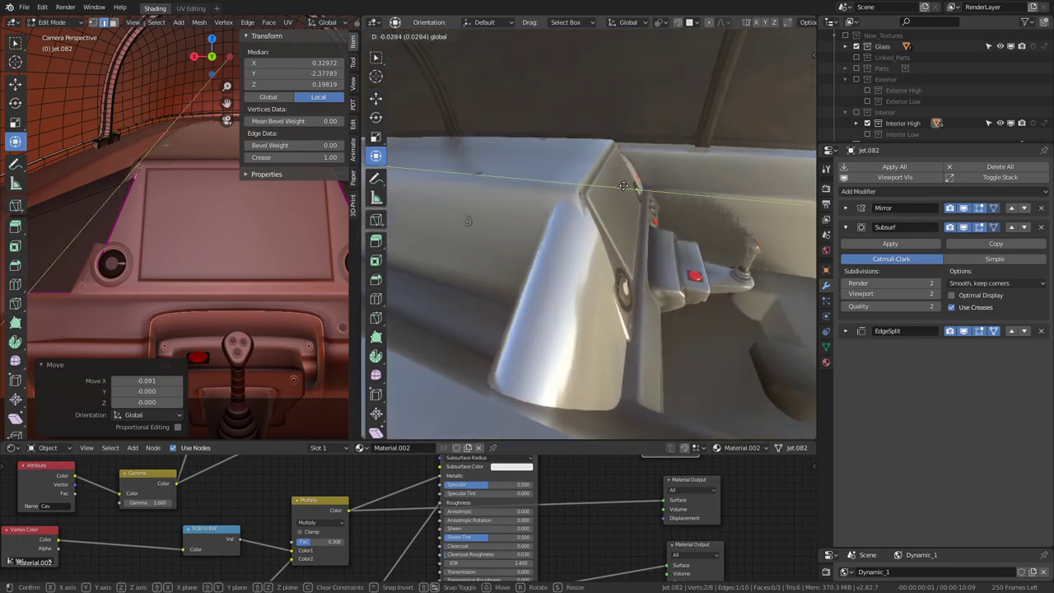
pyautogui.moveTo(605, 186)
pyautogui.mouseDown(button='middle')
pyautogui.moveTo(722, 164)
pyautogui.moveTo(660, 229)
pyautogui.moveTo(673, 283)
pyautogui.mouseUp(button='middle')
pyautogui.moveTo(26, 124)
pyautogui.mouseDown(button='middle')
pyautogui.moveTo(35, 266)
pyautogui.moveTo(172, 219)
pyautogui.moveTo(214, 233)
pyautogui.moveTo(116, 227)
pyautogui.mouseUp(button='middle')
pyautogui.click(113, 23)
# Step: Flatten the cover's selected face to zero on Y and move it along Y toward the panel
pyautogui.click(238, 263)
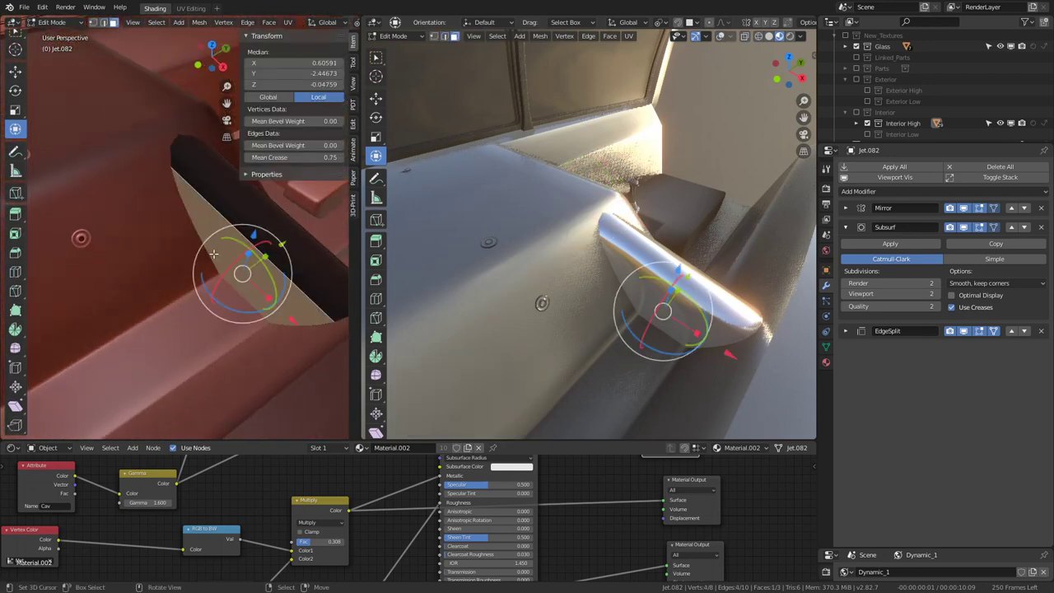
pyautogui.moveTo(239, 263); pyautogui.dragTo(227, 216, button='middle')
pyautogui.press('s')
pyautogui.press('y')
pyautogui.press('0')
pyautogui.press('Return')
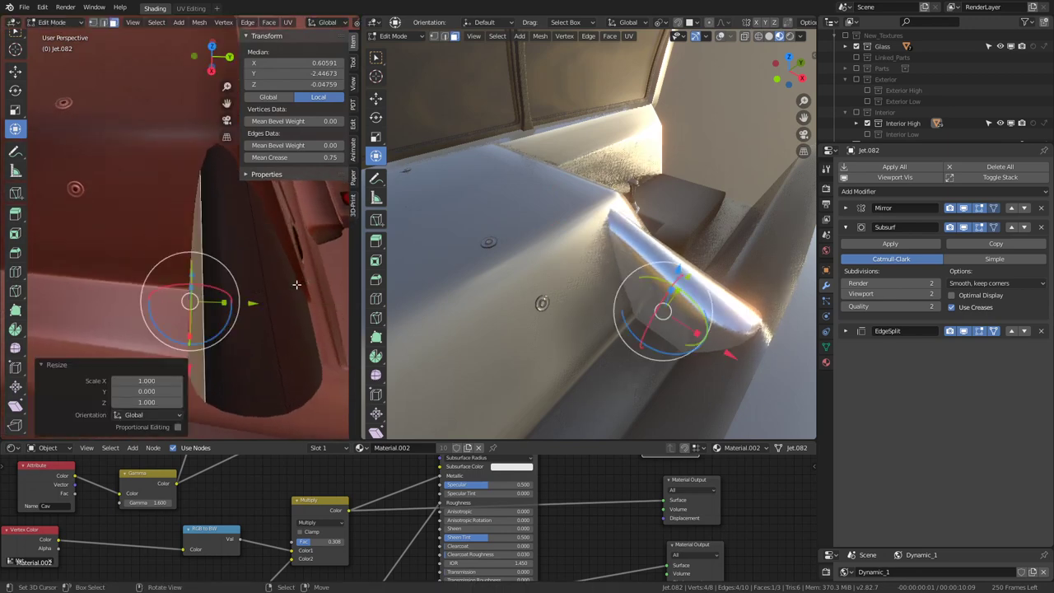
pyautogui.press('g')
pyautogui.press('y')
pyautogui.click(233, 305)
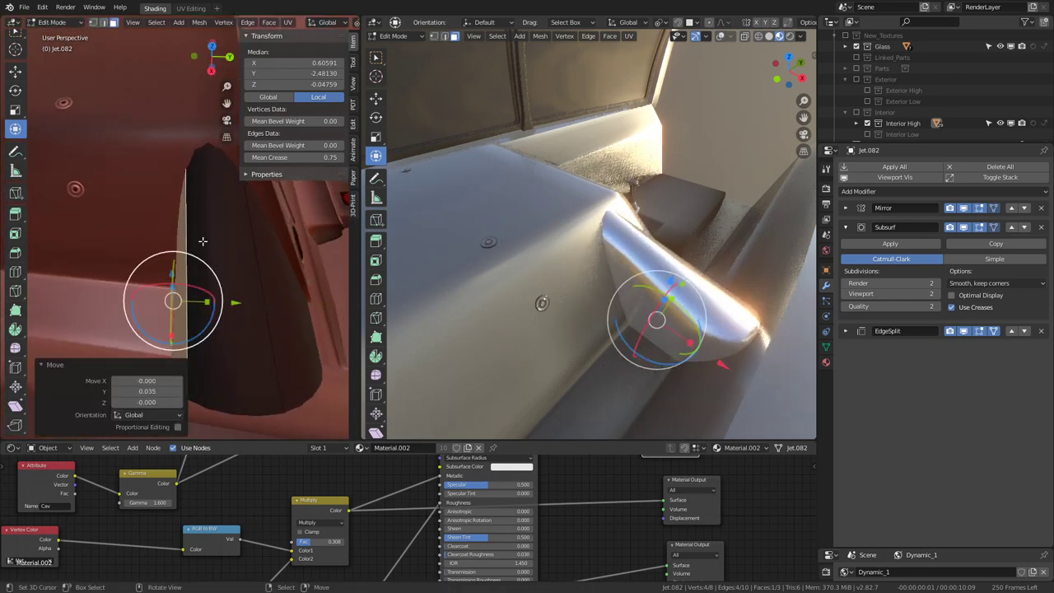
# Step: In edge select, flatten a speaker cover edge to zero along Y with S Y 0
pyautogui.click(103, 22)
pyautogui.click(257, 248)
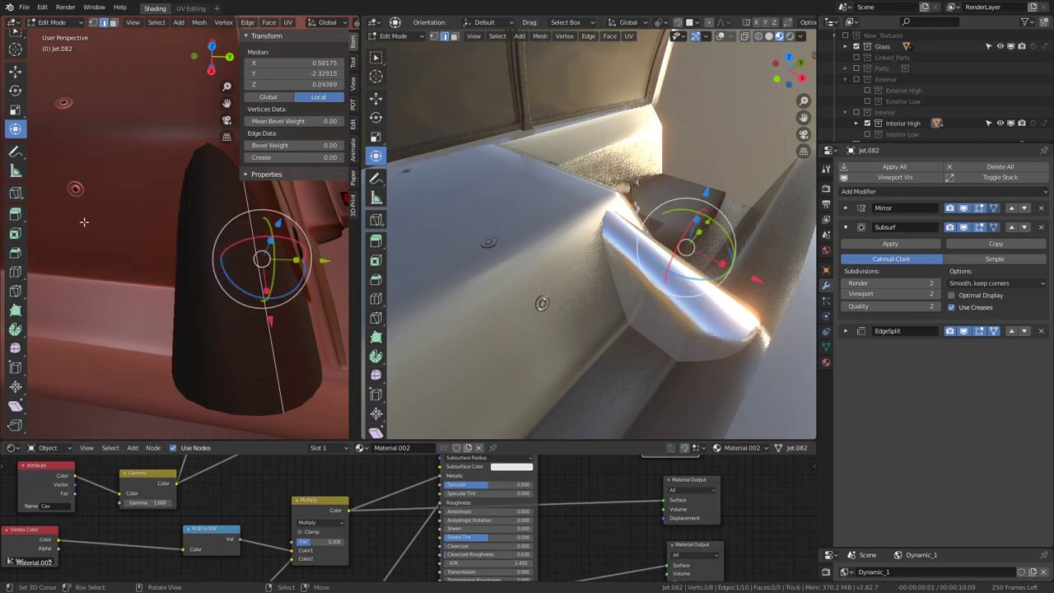
pyautogui.press('s')
pyautogui.press('y')
pyautogui.press('0')
pyautogui.press('Return')
pyautogui.moveTo(545, 199)
pyautogui.mouseDown(button='middle')
pyautogui.moveTo(581, 258)
pyautogui.moveTo(635, 173)
pyautogui.moveTo(532, 174)
pyautogui.mouseUp(button='middle')
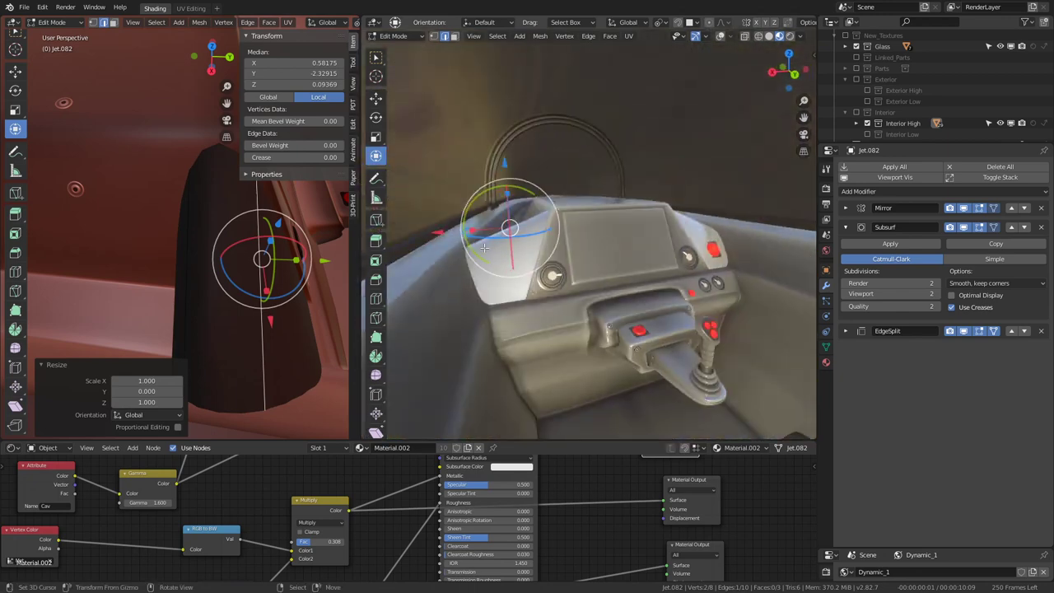
pyautogui.moveTo(451, 213); pyautogui.dragTo(76, 229, button='middle')
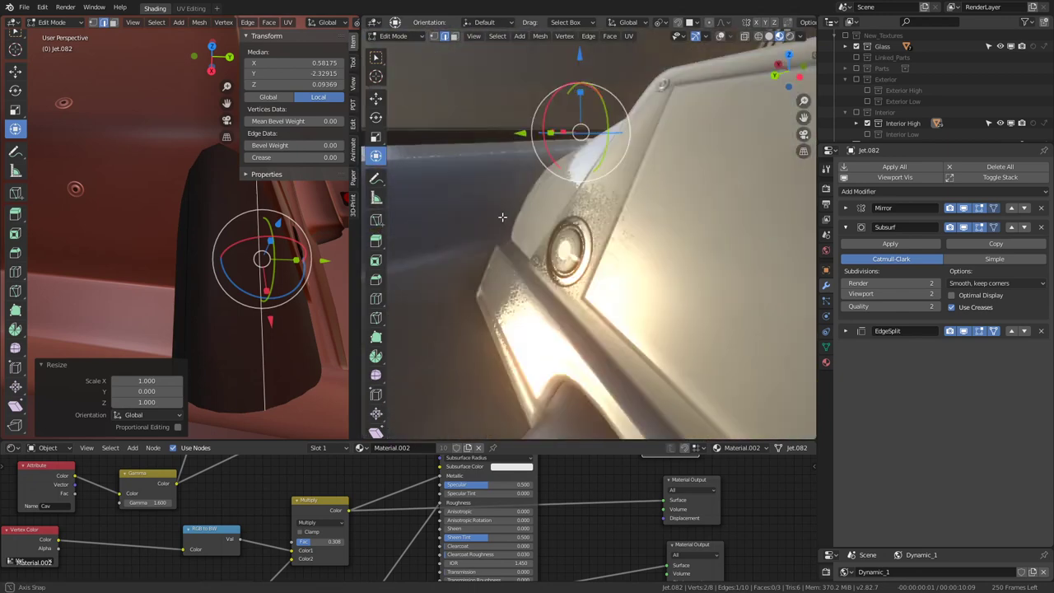
pyautogui.press('KP_0')
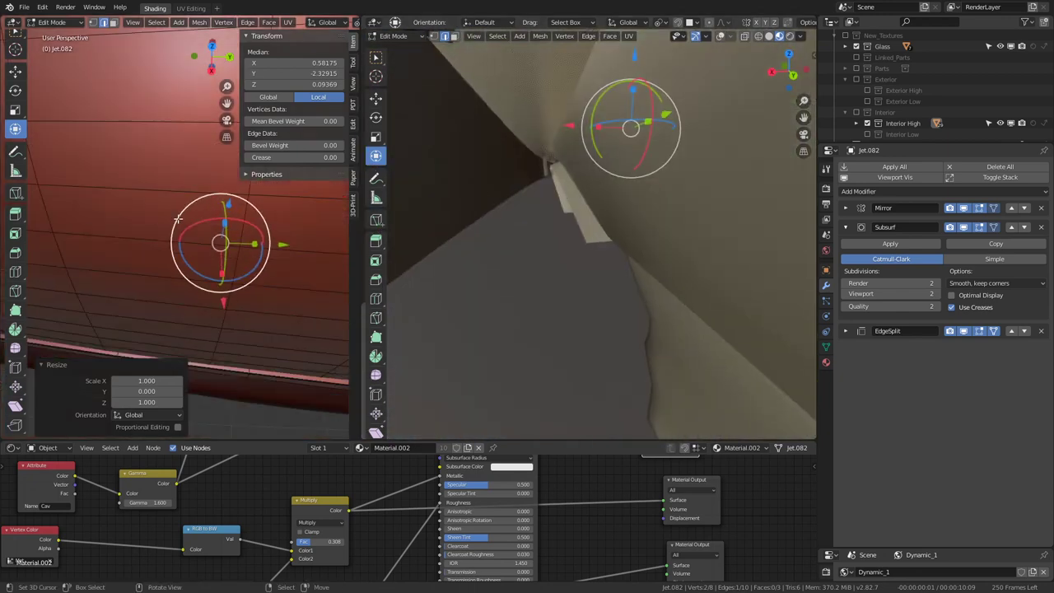
pyautogui.moveTo(76, 229); pyautogui.dragTo(168, 223, button='middle')
pyautogui.moveTo(168, 183)
pyautogui.mouseDown(button='middle')
pyautogui.moveTo(115, 261)
pyautogui.moveTo(196, 206)
pyautogui.moveTo(177, 230)
pyautogui.moveTo(184, 225)
pyautogui.mouseUp(button='middle')
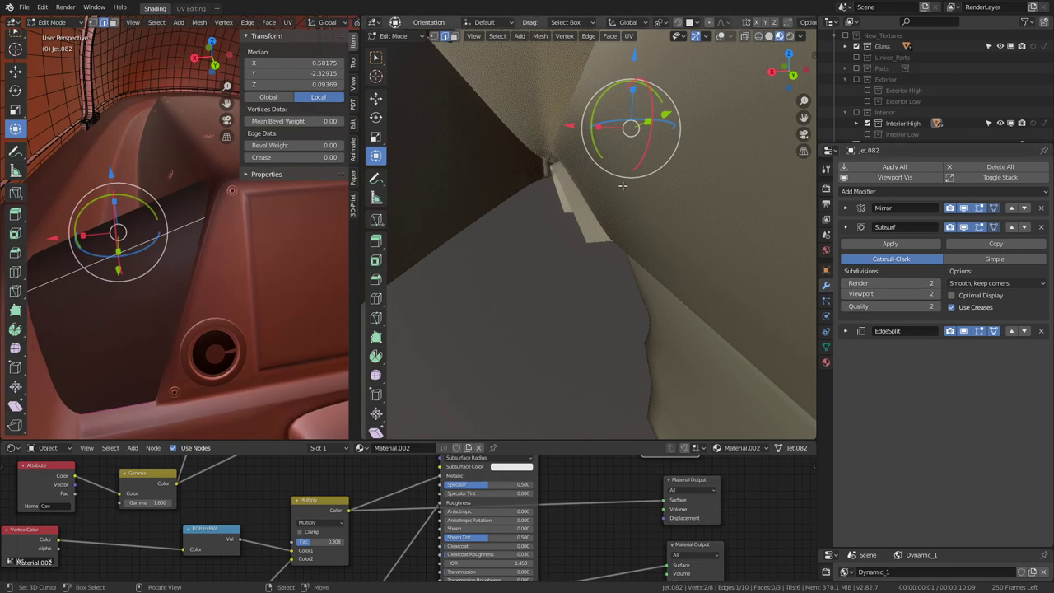
# Step: Set crease 1.00 on the cover's outline edge loops, then return to Object Mode
pyautogui.scroll(-2, 694, 221)
pyautogui.scroll(-2, 694, 221)
pyautogui.scroll(-2, 695, 221)
pyautogui.scroll(-3, 694, 222)
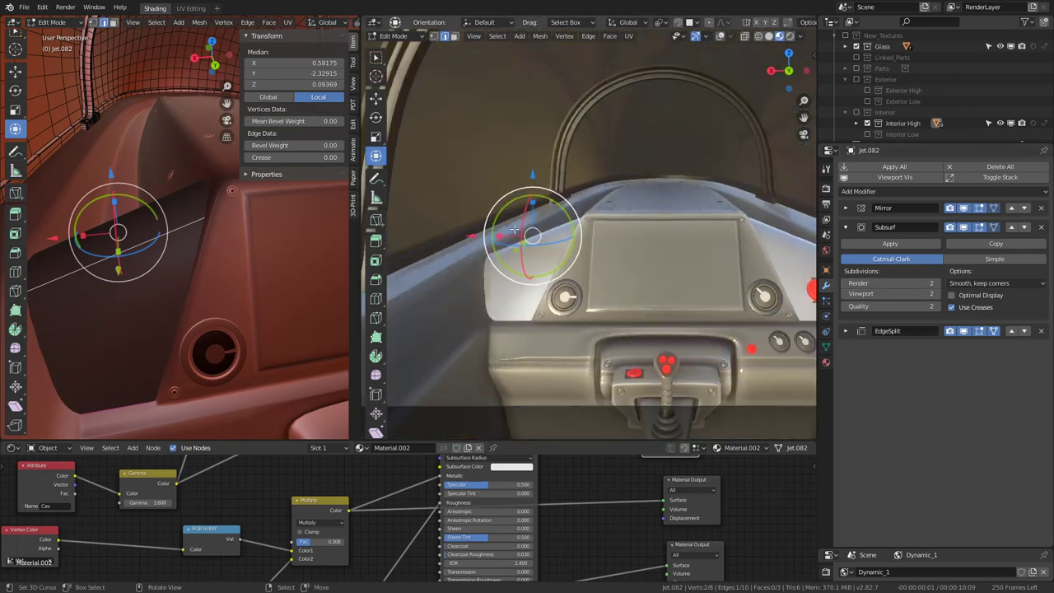
pyautogui.scroll(1, 694, 221)
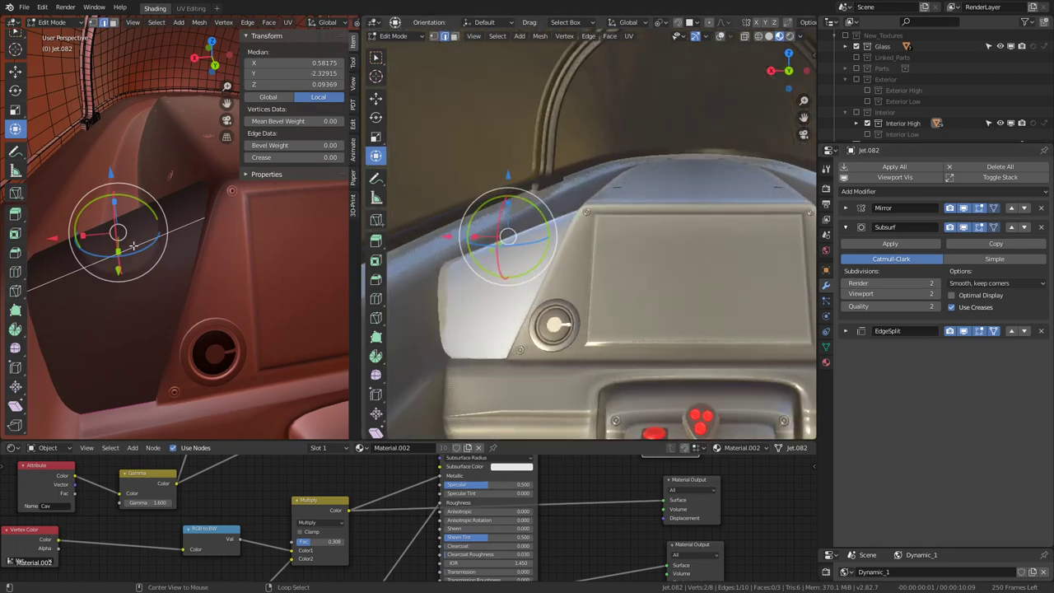
pyautogui.moveTo(280, 145)
pyautogui.mouseDown()
pyautogui.moveTo(354, 157)
pyautogui.moveTo(167, 216)
pyautogui.mouseUp()
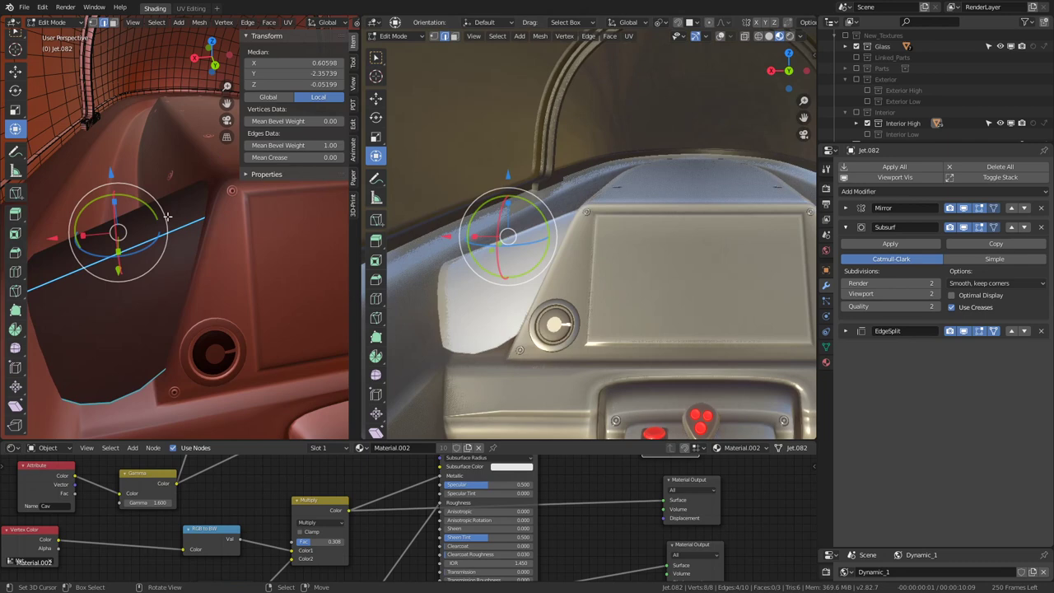
pyautogui.keyDown('alt'); pyautogui.click(126, 383); pyautogui.keyUp('alt')
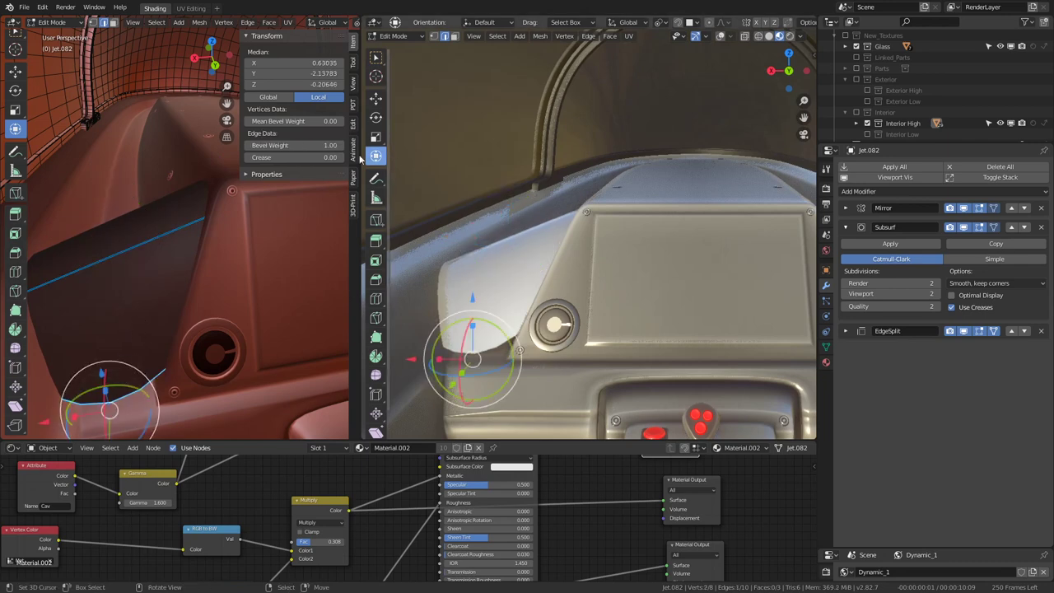
pyautogui.moveTo(294, 157); pyautogui.dragTo(338, 157)
pyautogui.press('Tab')
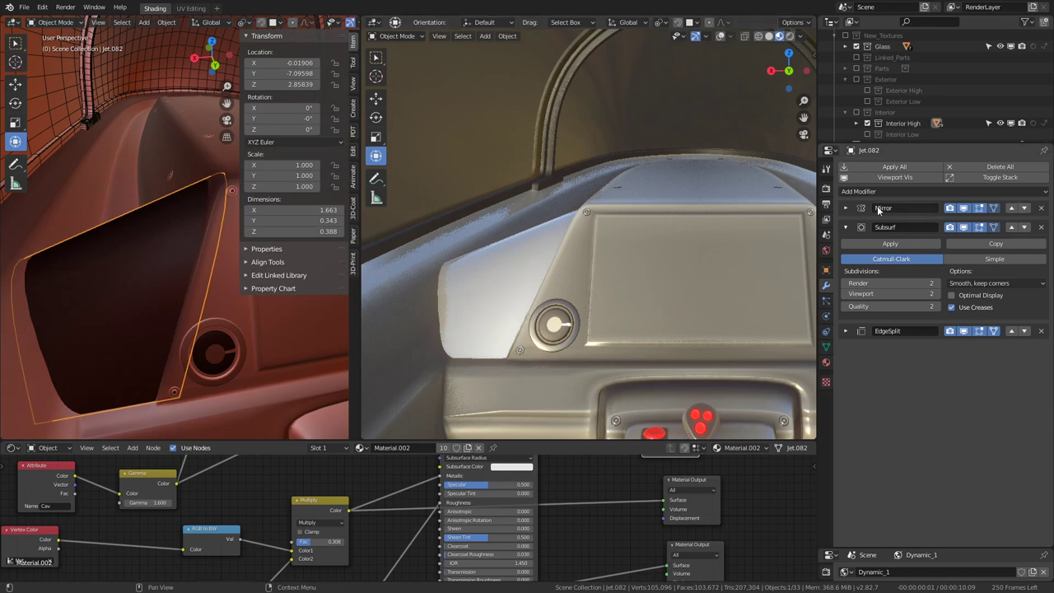
# Step: Toggle the Subsurf viewport display off and on to compare the smoothing
pyautogui.click(965, 227)
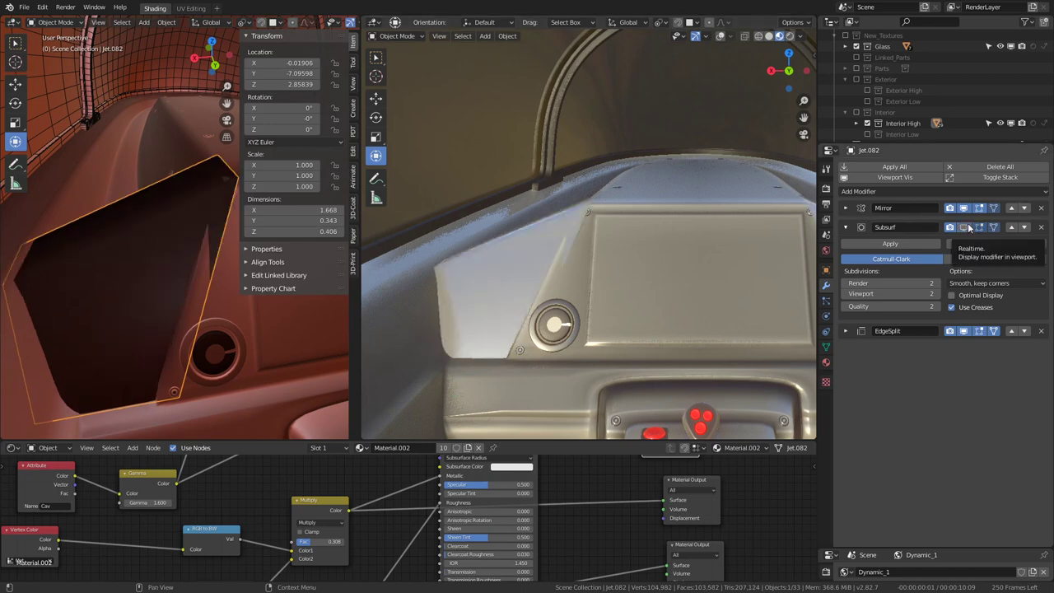
pyautogui.click(969, 228)
pyautogui.click(968, 228)
pyautogui.click(968, 228)
pyautogui.click(969, 228)
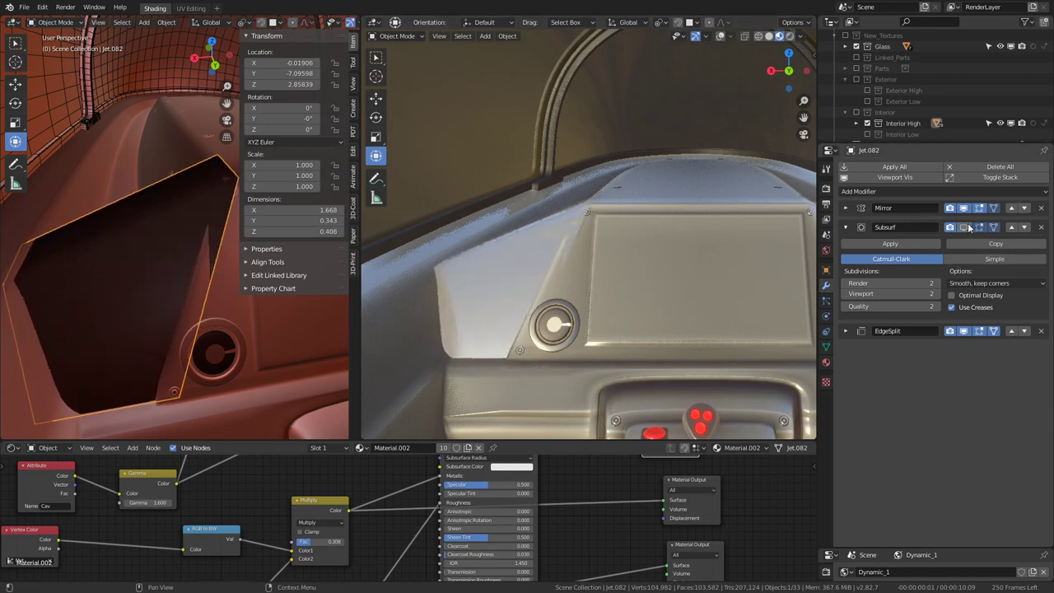
pyautogui.click(968, 228)
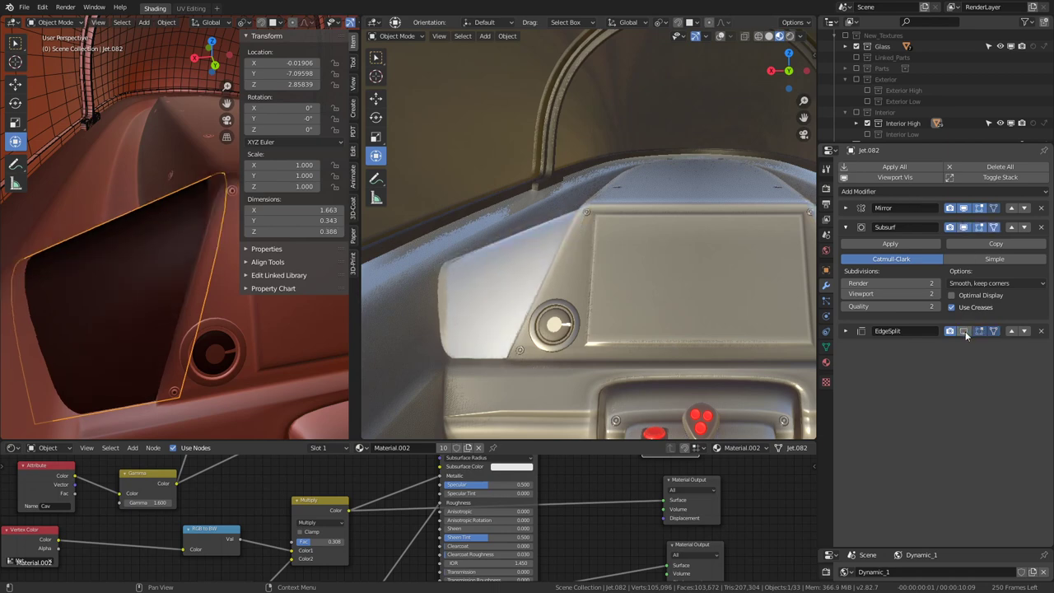
# Step: Replace the EdgeSplit modifier with a Bevel modifier placed above Subsurf
pyautogui.click(1042, 332)
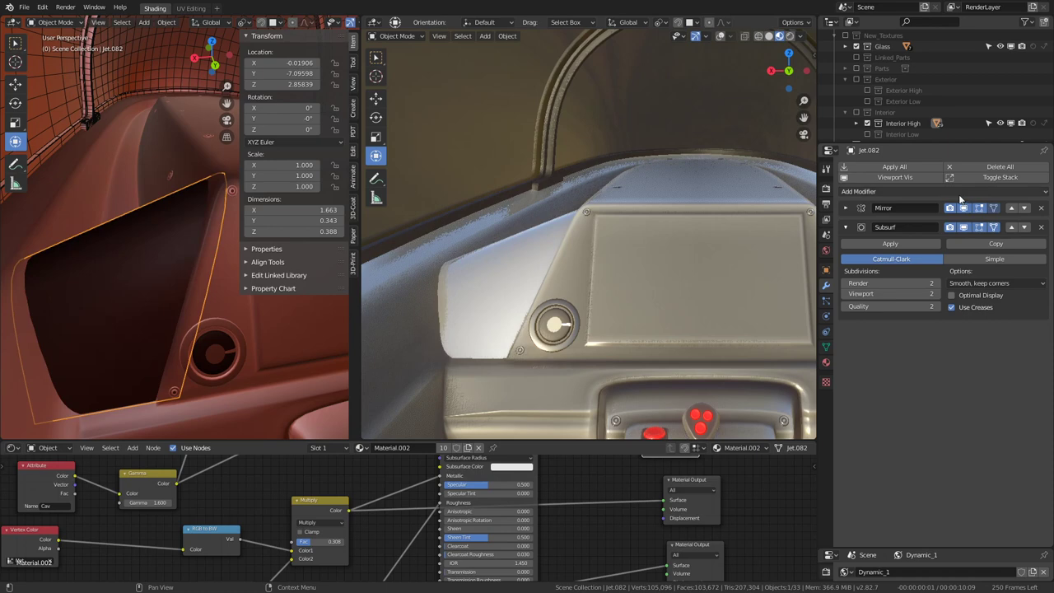
pyautogui.click(849, 192)
pyautogui.click(853, 226)
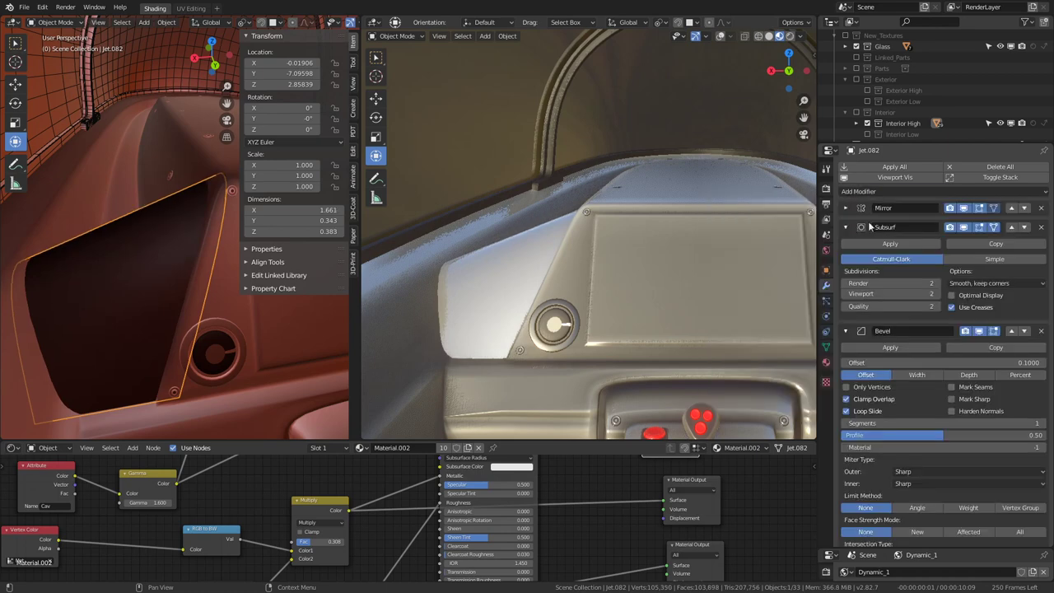
pyautogui.click(847, 230)
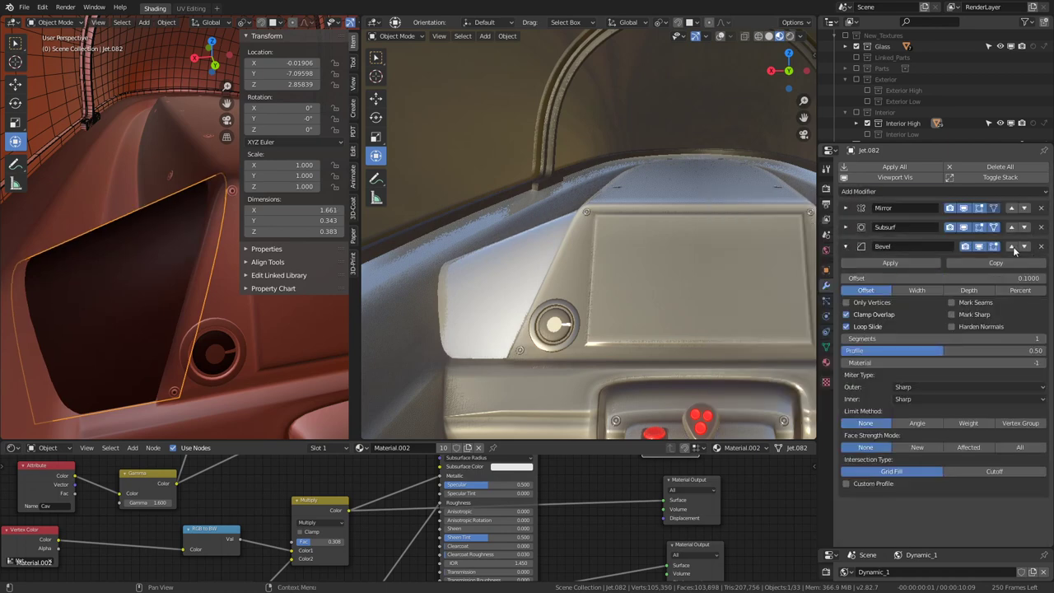
pyautogui.click(1012, 246)
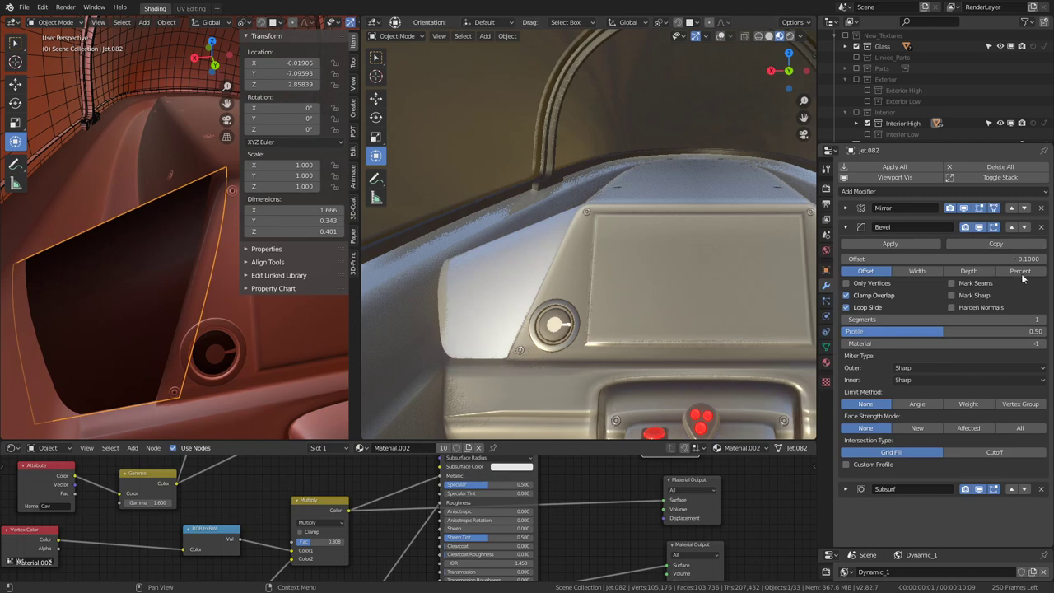
# Step: Give the Bevel 4 segments and an offset of 0.0363 on Jet.082
pyautogui.click(1043, 319)
pyautogui.click(1044, 320)
pyautogui.click(1044, 320)
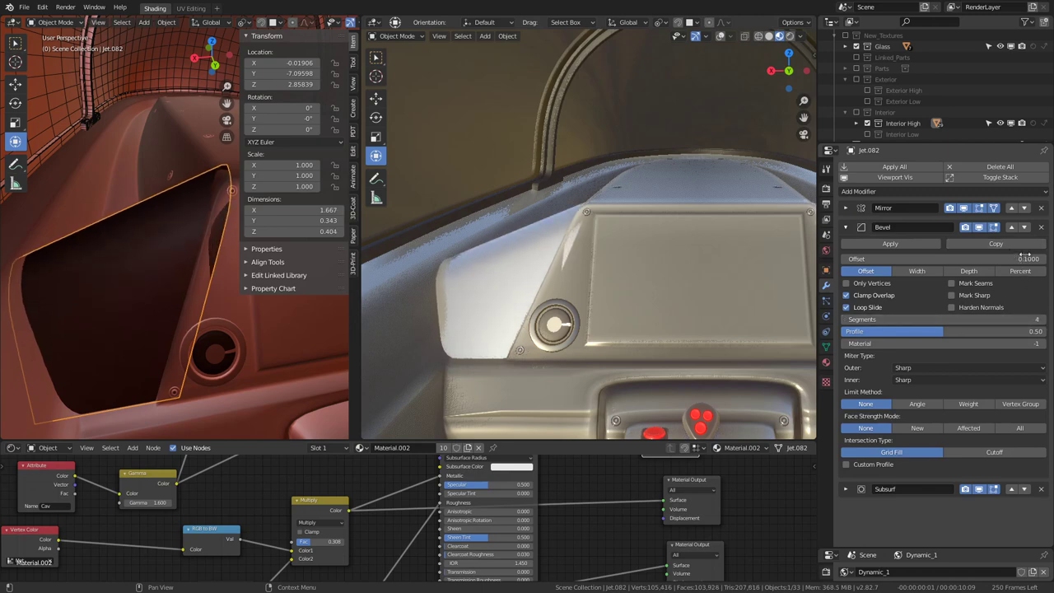
pyautogui.moveTo(996, 257)
pyautogui.mouseDown()
pyautogui.moveTo(914, 258)
pyautogui.moveTo(951, 259)
pyautogui.mouseUp()
pyautogui.moveTo(169, 209)
pyautogui.mouseDown(button='middle')
pyautogui.moveTo(201, 243)
pyautogui.moveTo(143, 197)
pyautogui.moveTo(200, 195)
pyautogui.moveTo(188, 262)
pyautogui.mouseUp(button='middle')
pyautogui.click(148, 207)
pyautogui.click(185, 224)
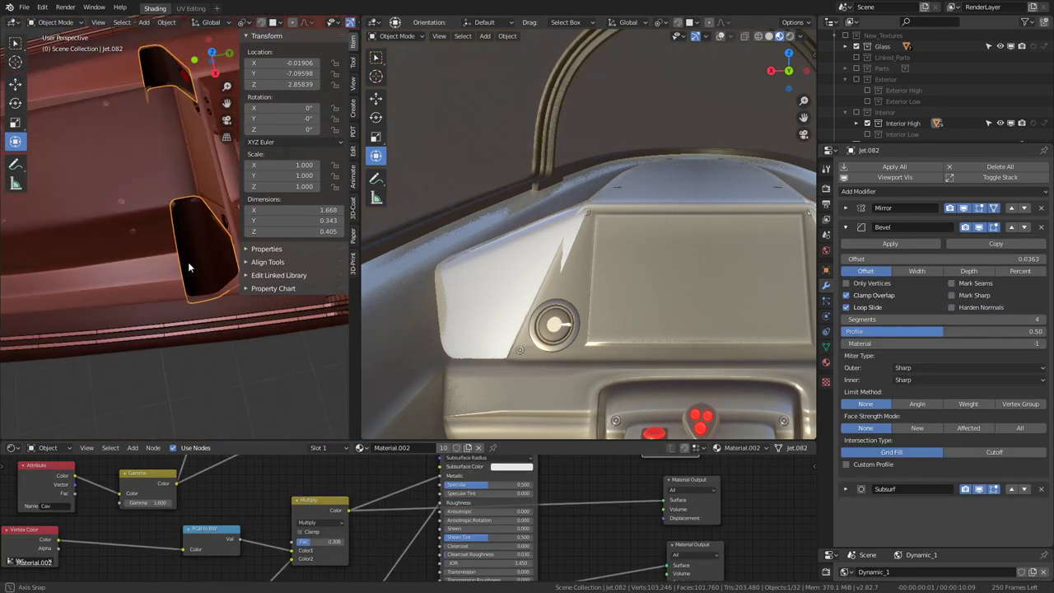
pyautogui.press('KP_7')
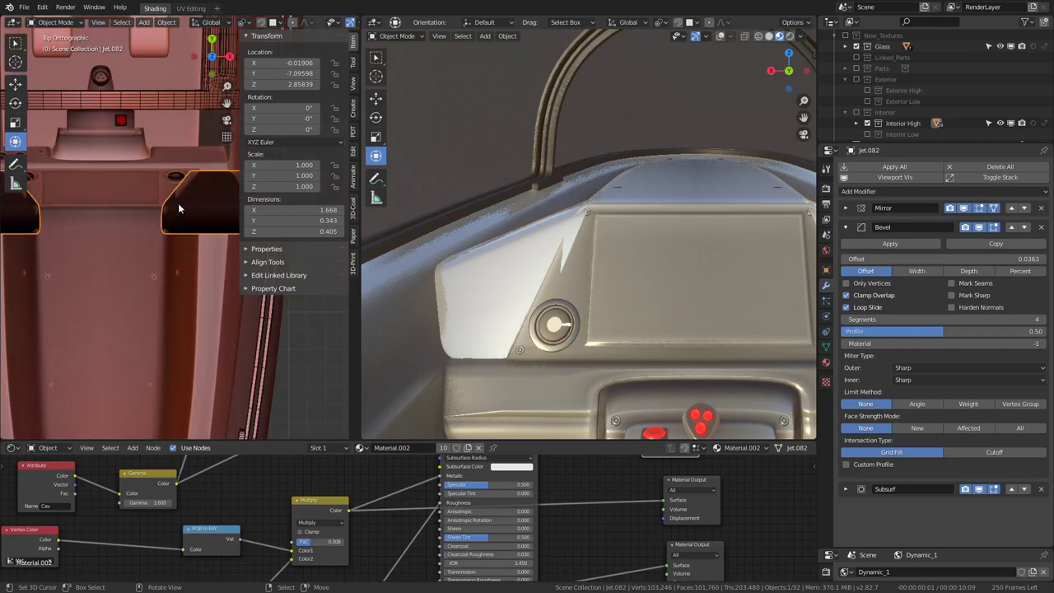
# Step: Lower the cover's top edge loop on Z and shift it 0.026 along Y
pyautogui.hotkey('ctrl', 'space')
pyautogui.press('Tab')
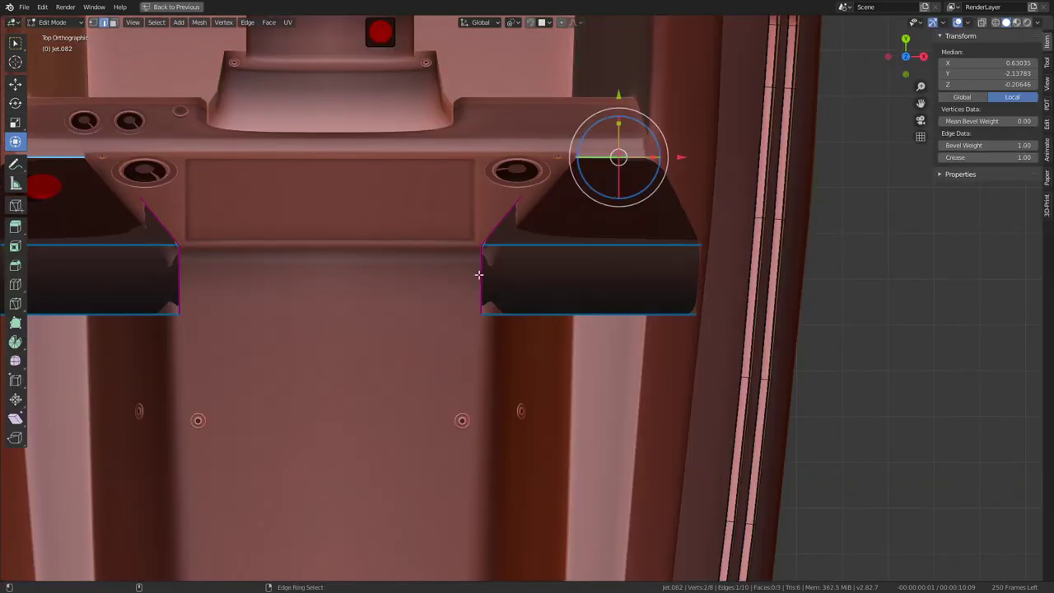
pyautogui.keyDown('alt'); pyautogui.click(537, 259); pyautogui.keyUp('alt')
pyautogui.moveTo(528, 244); pyautogui.dragTo(490, 145, button='middle')
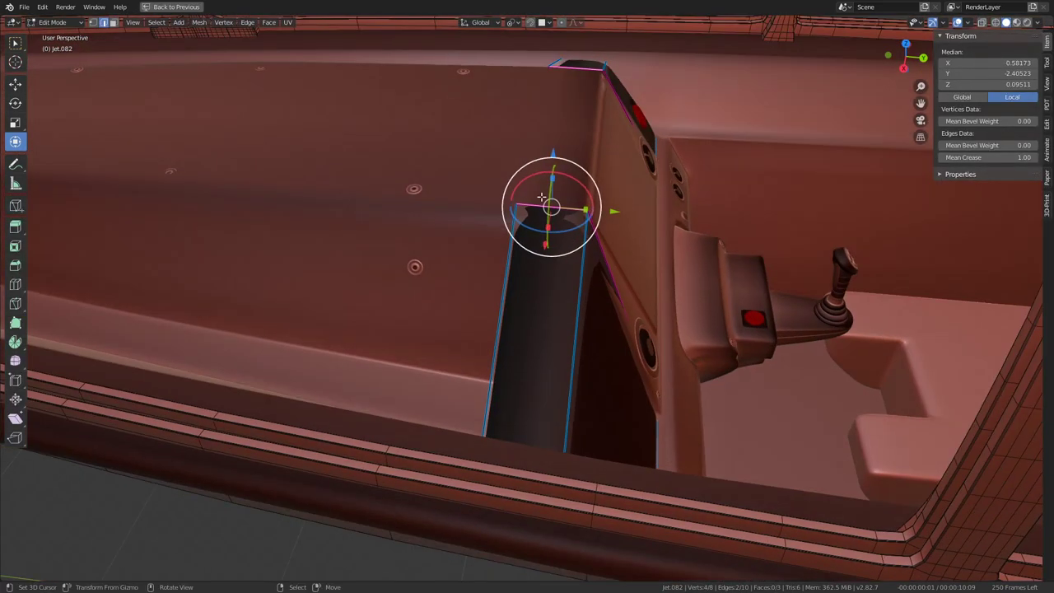
pyautogui.scroll(2, 576, 132)
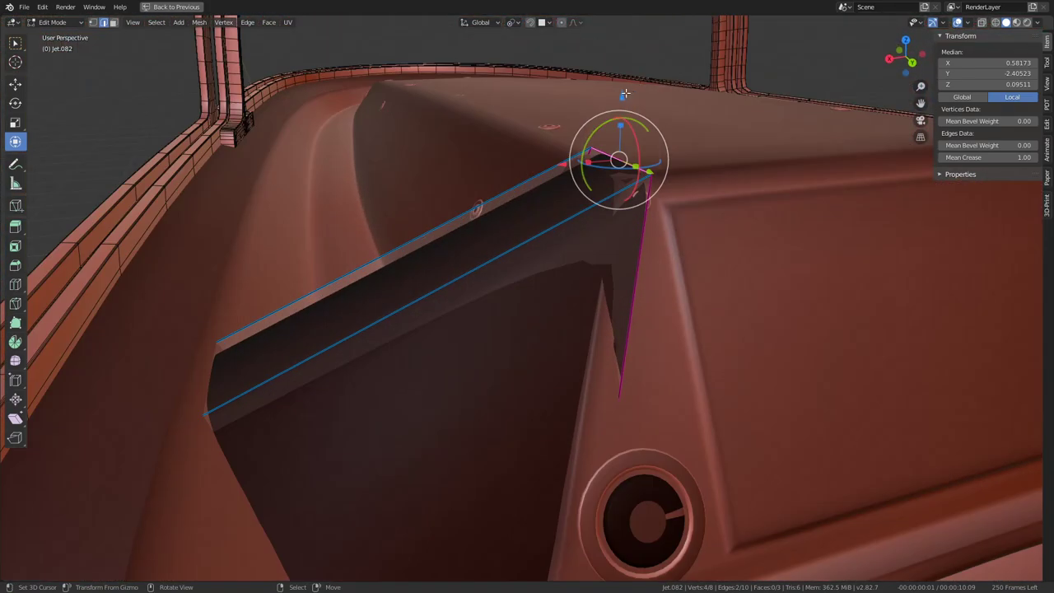
pyautogui.moveTo(625, 95); pyautogui.dragTo(624, 112)
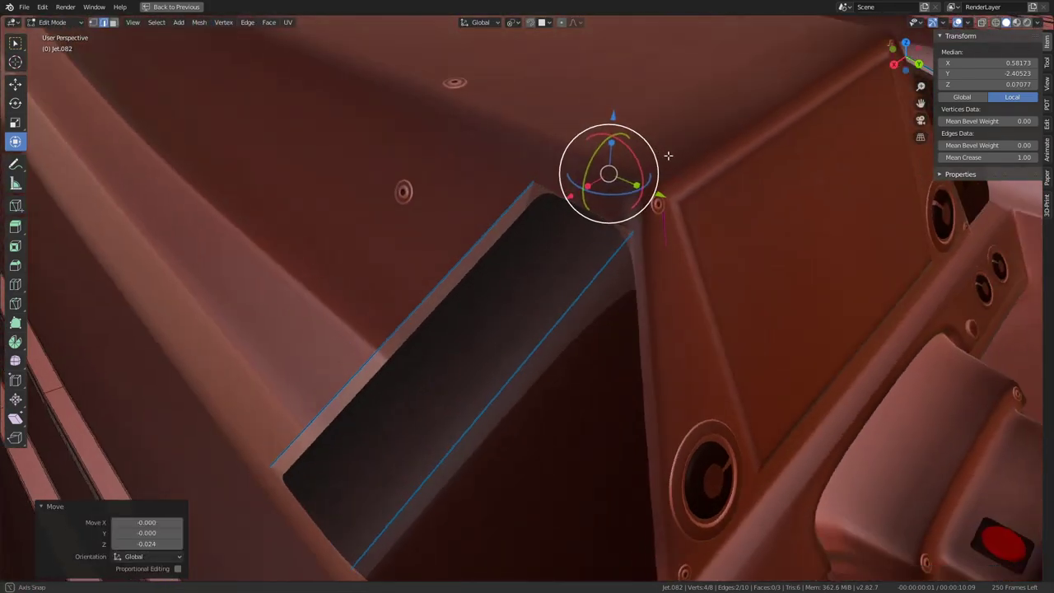
pyautogui.moveTo(624, 112); pyautogui.dragTo(634, 159, button='middle')
pyautogui.moveTo(634, 159); pyautogui.dragTo(617, 162)
pyautogui.moveTo(617, 162); pyautogui.dragTo(647, 223, button='middle')
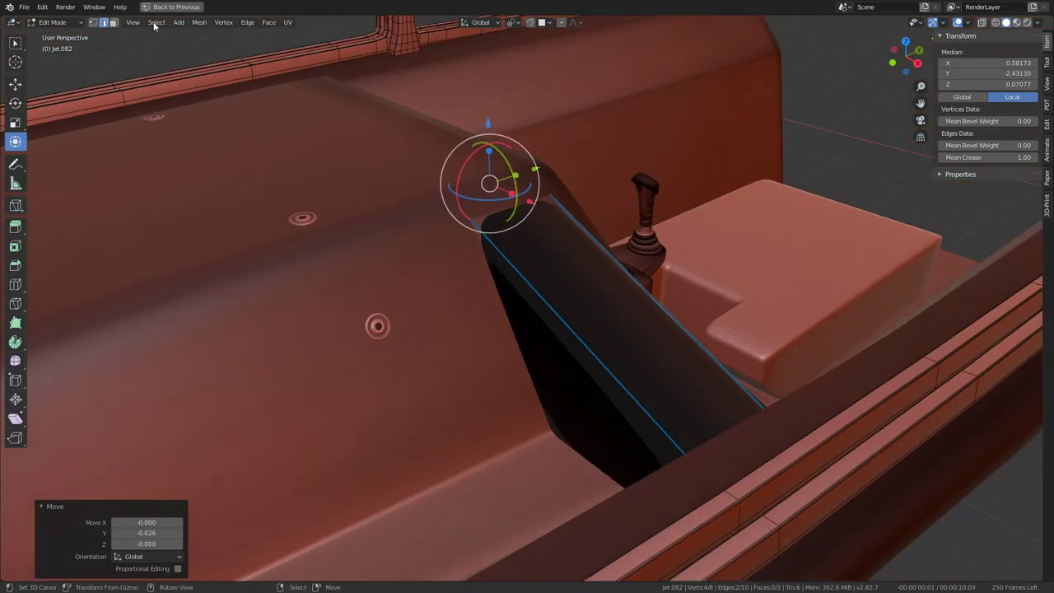
# Step: Flatten the cover's narrow side face to zero on Y and return to Object Mode
pyautogui.click(114, 22)
pyautogui.click(610, 372)
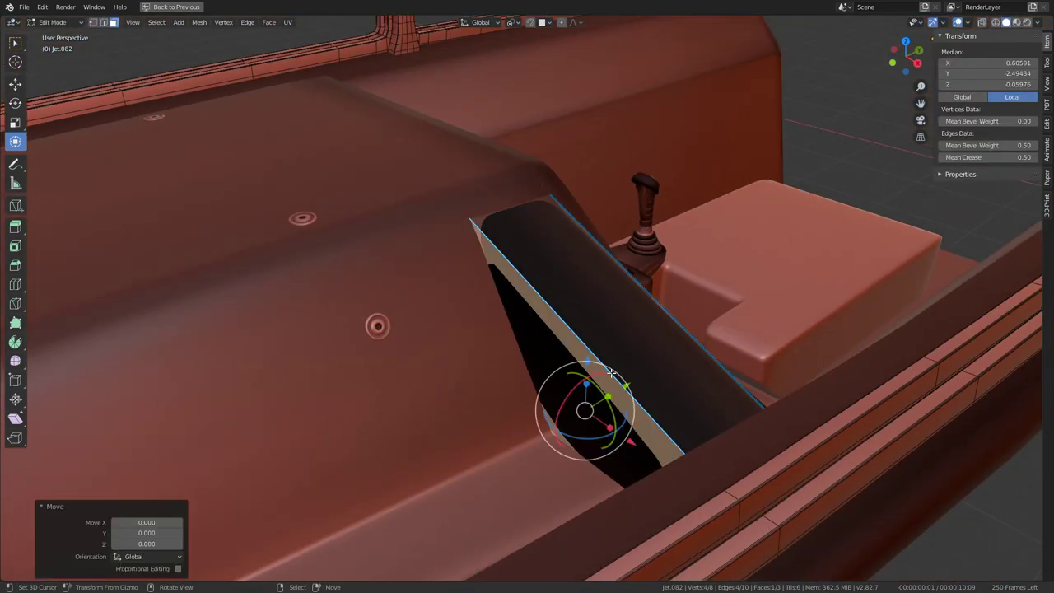
pyautogui.click(512, 22)
pyautogui.press('s')
pyautogui.press('y')
pyautogui.press('0')
pyautogui.press('Return')
pyautogui.press('KP_0')
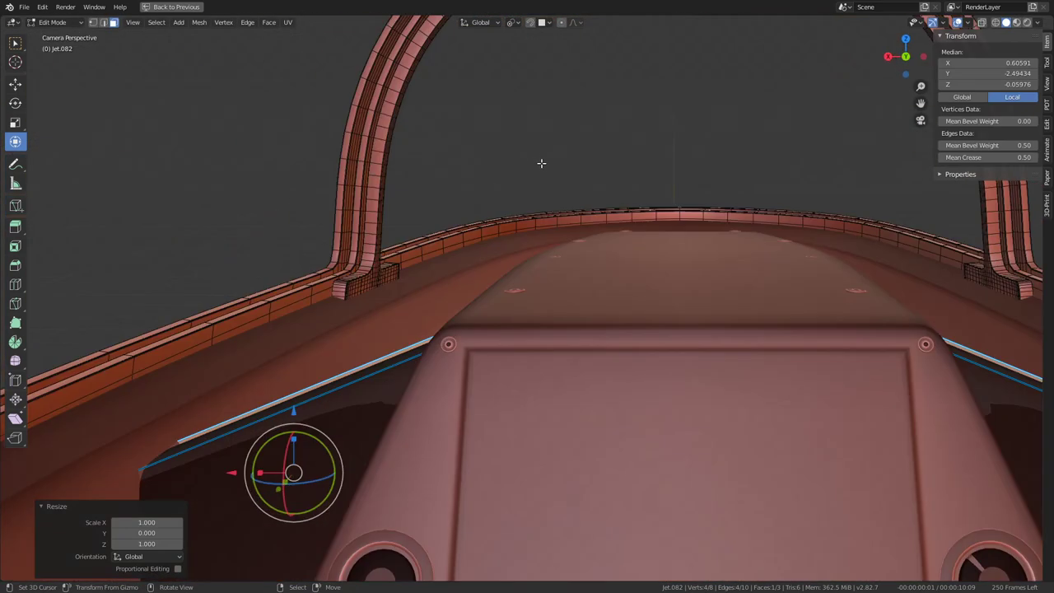
pyautogui.press('Tab')
pyautogui.hotkey('shift', 'Left')
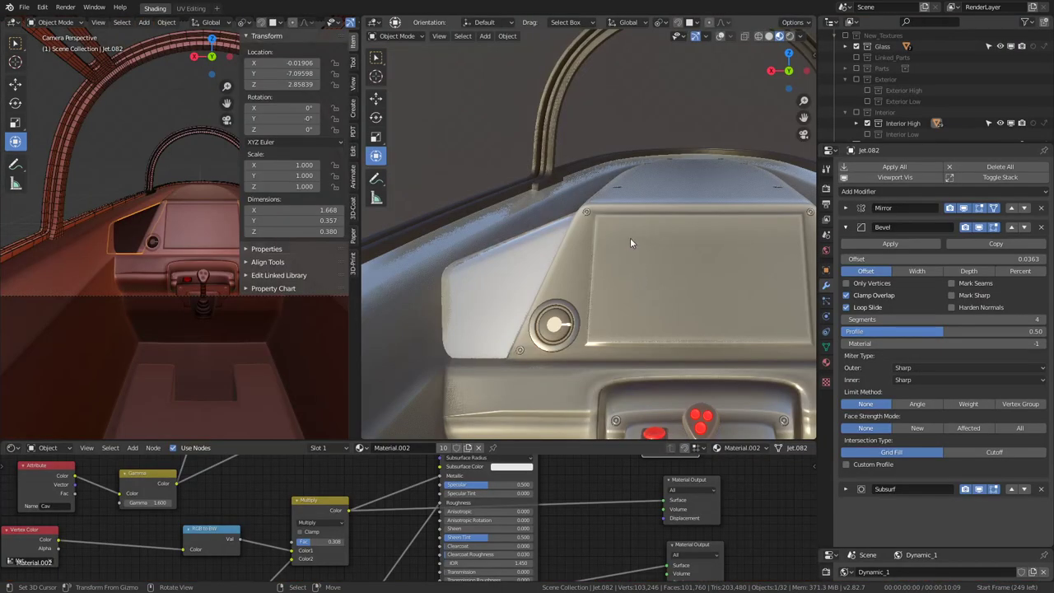
# Step: Slide one speaker cover edge along Y, then return to Object Mode and frame the canopy
pyautogui.moveTo(630, 237)
pyautogui.mouseDown(button='middle')
pyautogui.moveTo(803, 242)
pyautogui.moveTo(691, 227)
pyautogui.moveTo(551, 251)
pyautogui.moveTo(574, 206)
pyautogui.moveTo(635, 300)
pyautogui.mouseUp(button='middle')
pyautogui.press('Tab')
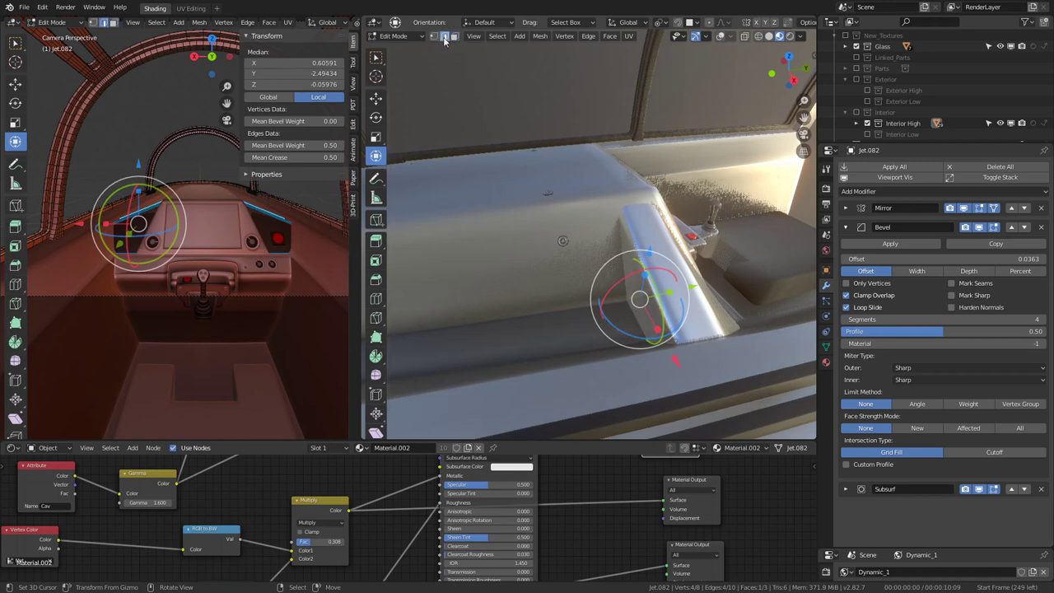
pyautogui.click(637, 329)
pyautogui.moveTo(707, 317)
pyautogui.mouseDown()
pyautogui.moveTo(391, 362)
pyautogui.moveTo(478, 346)
pyautogui.mouseUp()
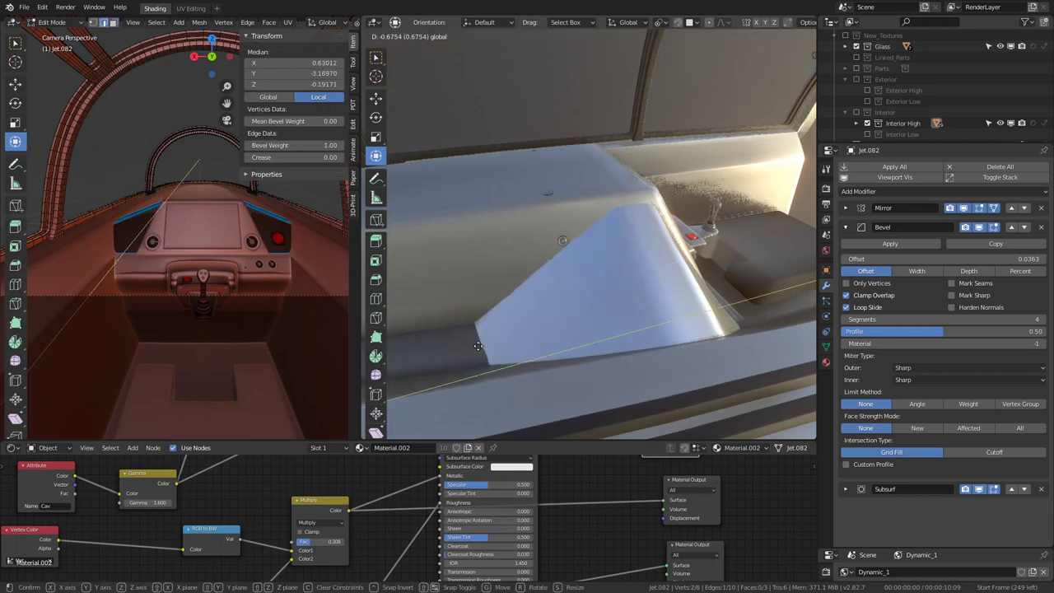
pyautogui.click(499, 344)
pyautogui.press('Tab')
pyautogui.press('KP_Decimal')
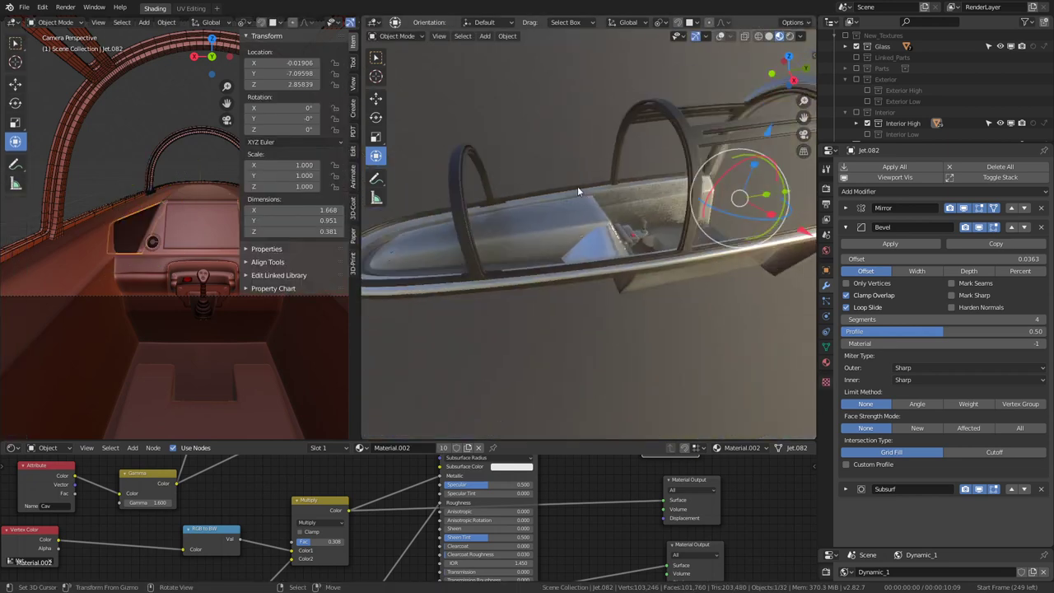
pyautogui.moveTo(577, 186)
pyautogui.mouseDown(button='middle')
pyautogui.moveTo(545, 199)
pyautogui.moveTo(638, 252)
pyautogui.moveTo(680, 196)
pyautogui.moveTo(486, 202)
pyautogui.moveTo(558, 208)
pyautogui.moveTo(550, 232)
pyautogui.mouseUp(button='middle')
pyautogui.scroll(5, 638, 252)
# Step: Orbit around the cockpit opening to inspect the cover in Edit and Object Mode
pyautogui.press('Tab')
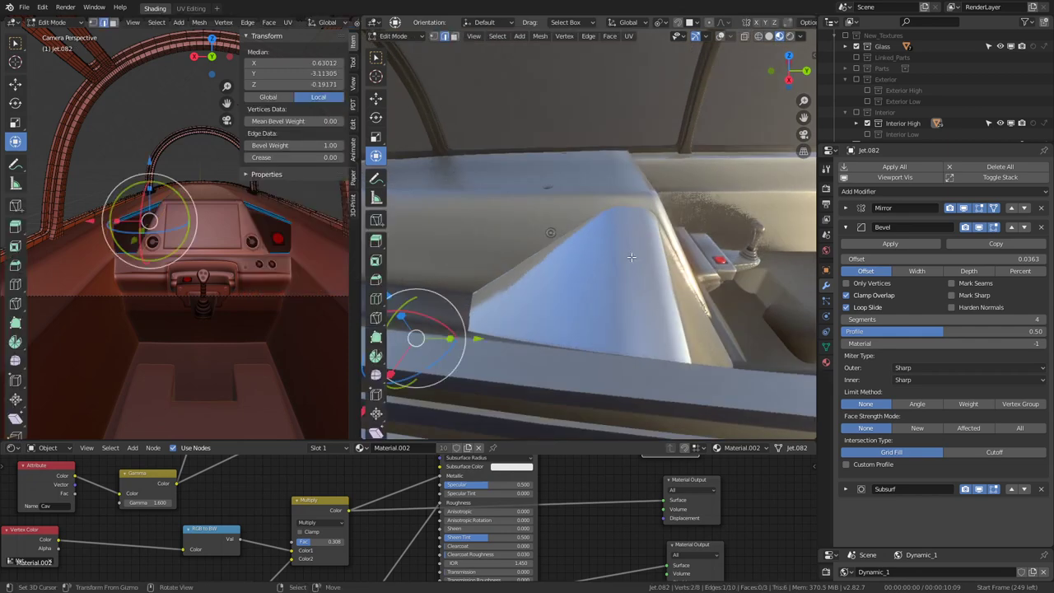
pyautogui.moveTo(341, 189); pyautogui.dragTo(290, 233, button='middle')
pyautogui.scroll(1, 218, 290)
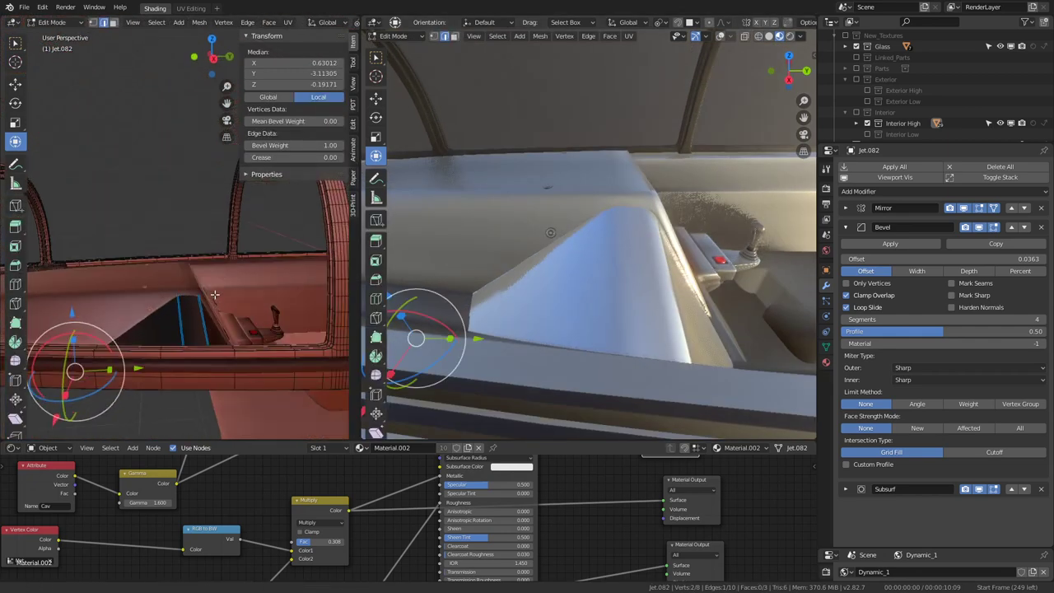
pyautogui.scroll(2, 165, 302)
pyautogui.moveTo(165, 302); pyautogui.dragTo(189, 280, button='middle')
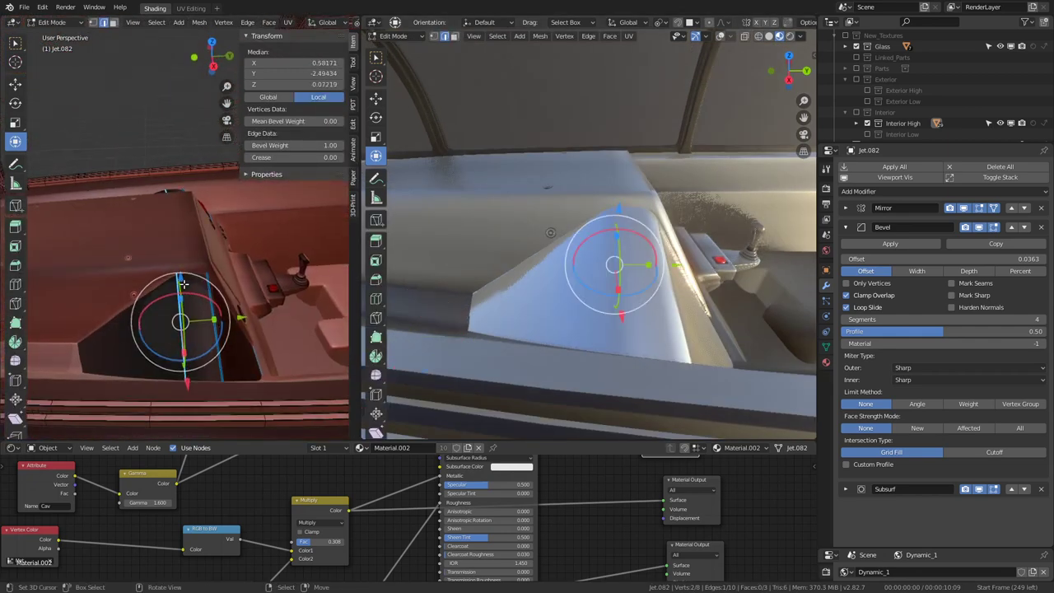
pyautogui.press('Tab')
pyautogui.moveTo(591, 257)
pyautogui.mouseDown(button='middle')
pyautogui.moveTo(585, 226)
pyautogui.moveTo(536, 225)
pyautogui.moveTo(591, 221)
pyautogui.mouseUp(button='middle')
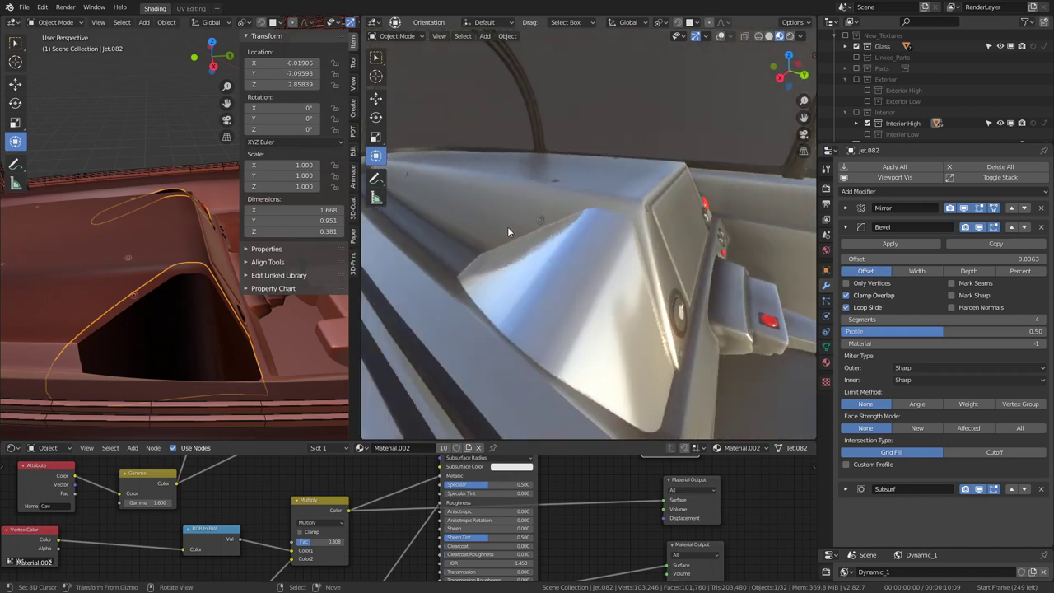
pyautogui.press('Tab')
pyautogui.moveTo(130, 303); pyautogui.dragTo(64, 364, button='middle')
# Step: Move the cover's bevelled edge along Y so Jet.082 measures 0.799 in Y
pyautogui.keyDown('alt'); pyautogui.click(185, 323); pyautogui.keyUp('alt')
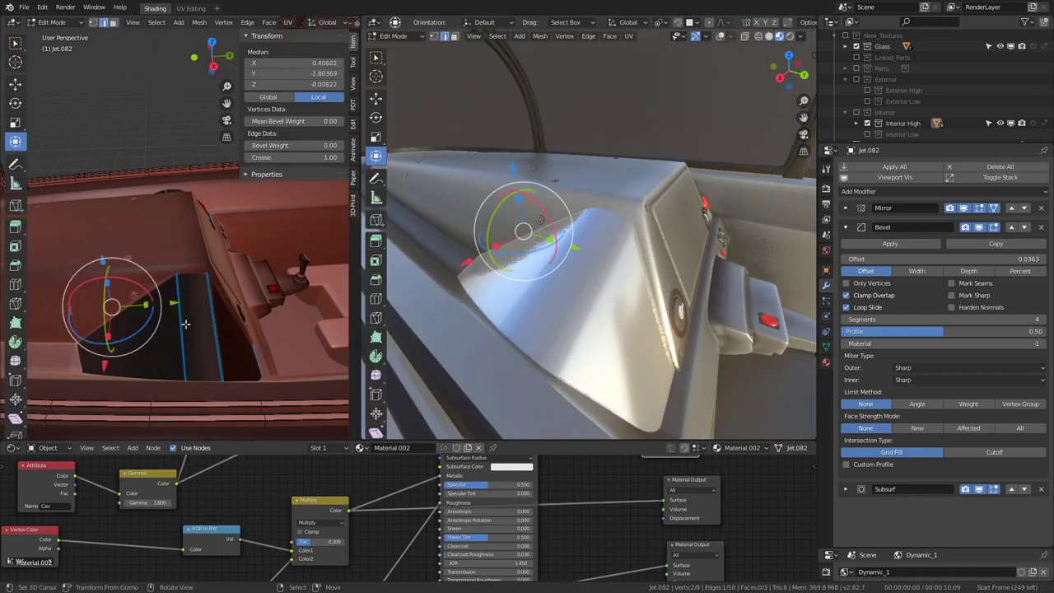
pyautogui.keyDown('alt'); pyautogui.click(174, 306); pyautogui.keyUp('alt')
pyautogui.keyDown('alt'); pyautogui.click(107, 362); pyautogui.keyUp('alt')
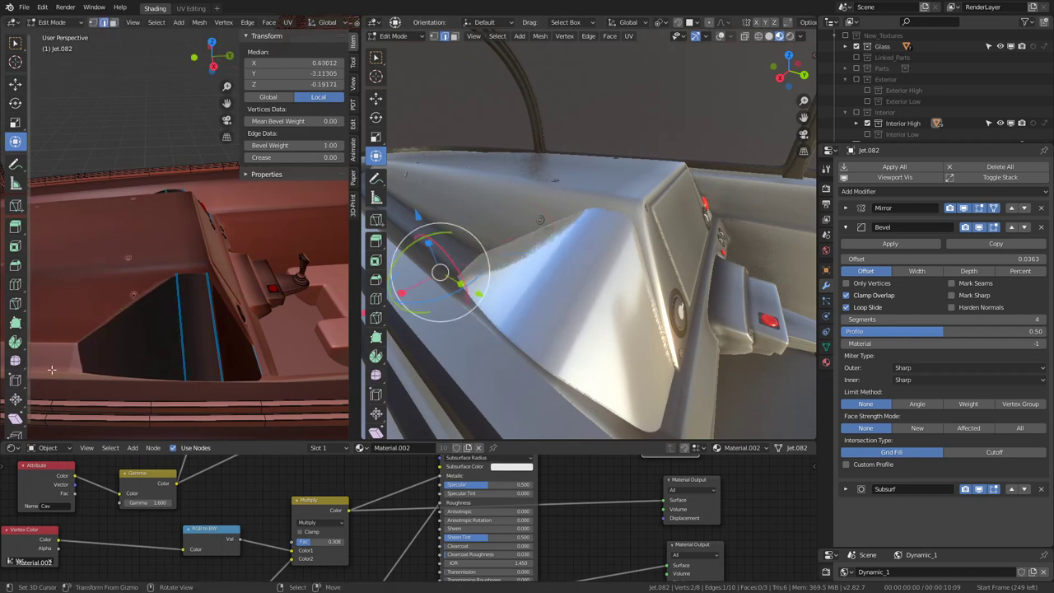
pyautogui.press('g')
pyautogui.press('y')
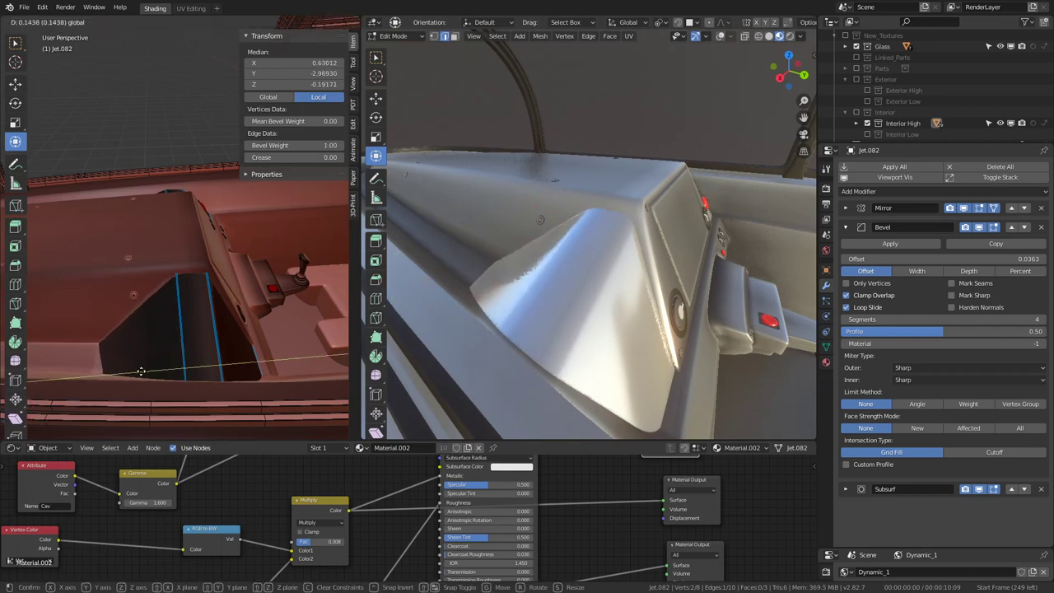
pyautogui.click(143, 373)
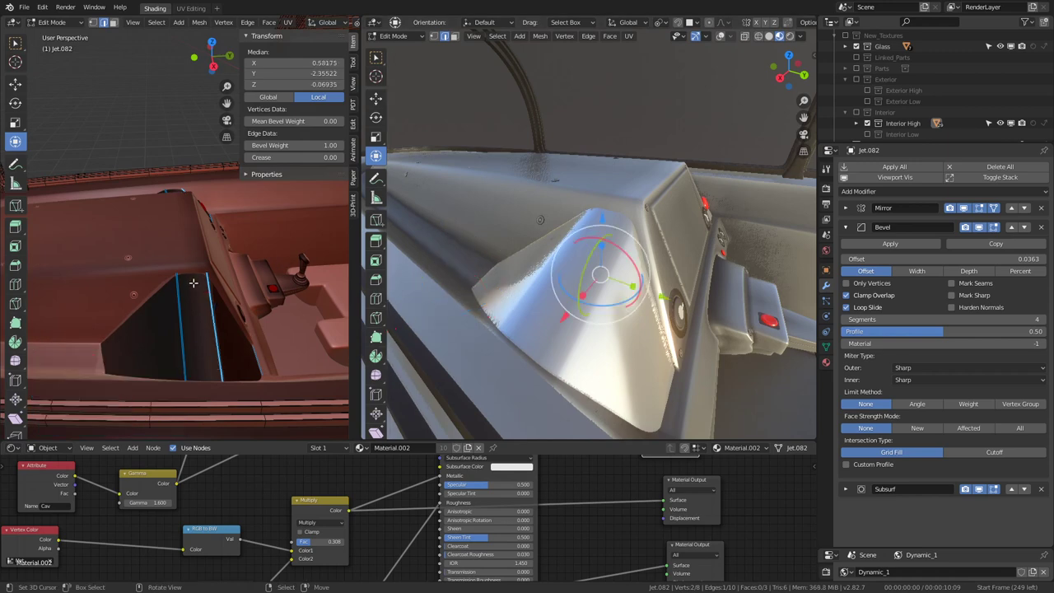
pyautogui.press('Tab')
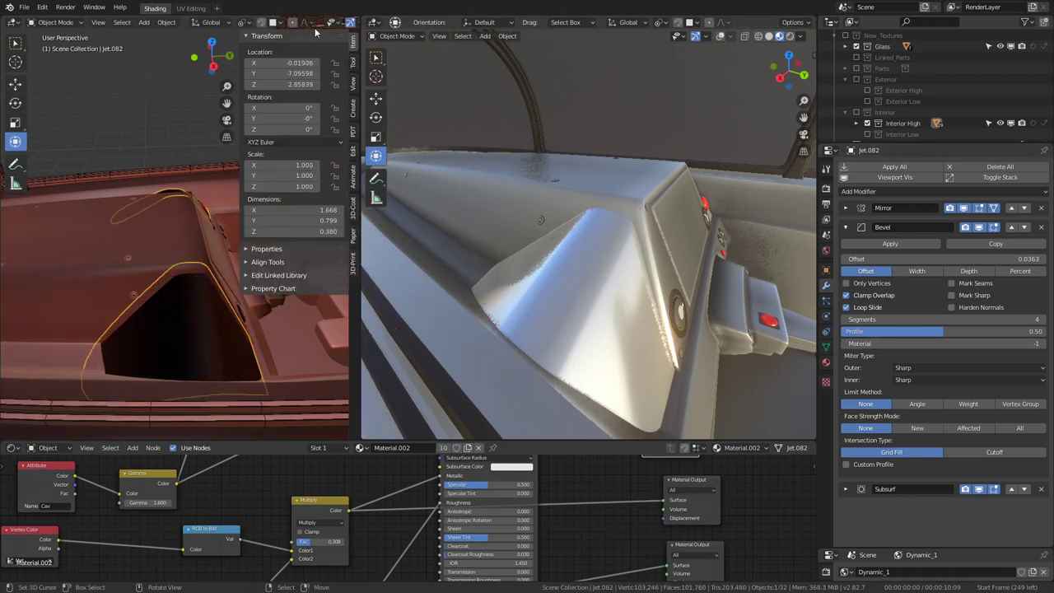
pyautogui.scroll(-2, 303, 23)
pyautogui.scroll(-3, 308, 17)
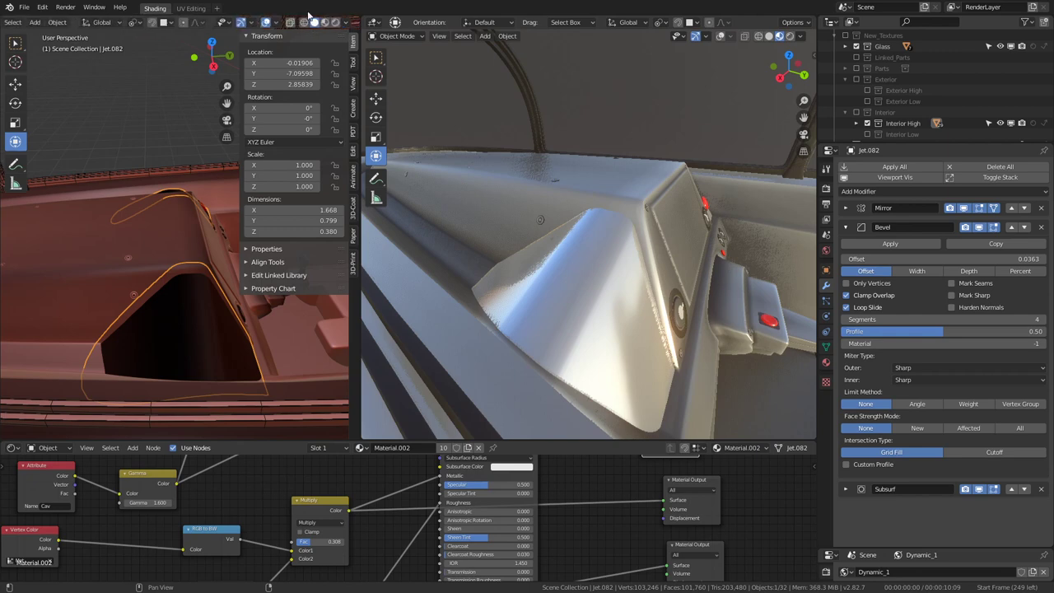
# Step: Enable Cavity in the Viewport Shading options and orbit into the cockpit
pyautogui.click(347, 24)
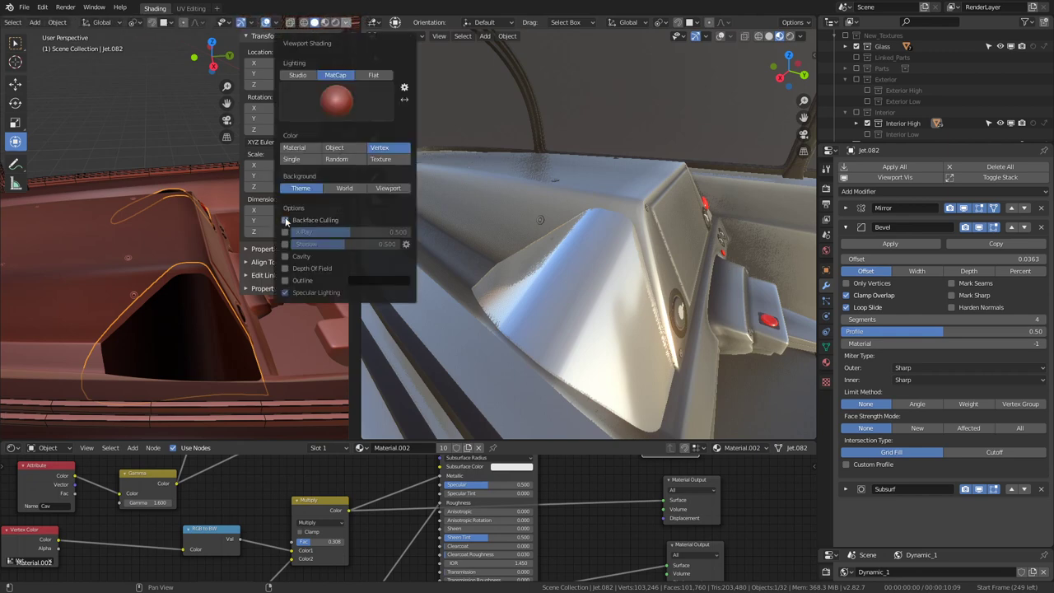
pyautogui.click(284, 261)
pyautogui.click(284, 261)
pyautogui.click(284, 261)
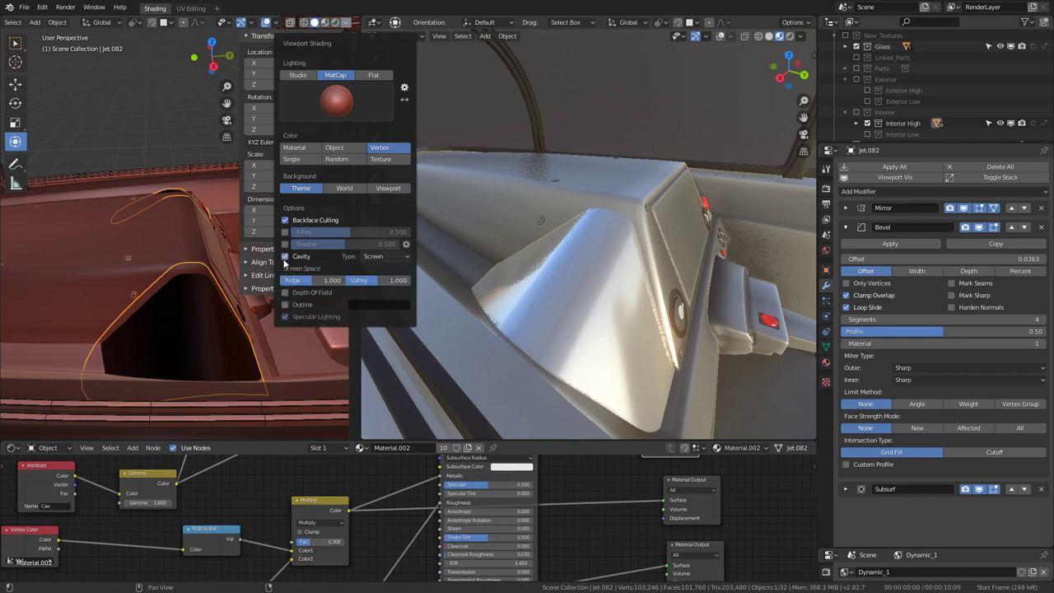
pyautogui.click(284, 261)
pyautogui.moveTo(284, 262)
pyautogui.mouseDown(button='middle')
pyautogui.moveTo(125, 233)
pyautogui.moveTo(35, 195)
pyautogui.moveTo(28, 205)
pyautogui.moveTo(34, 252)
pyautogui.moveTo(153, 214)
pyautogui.moveTo(286, 289)
pyautogui.mouseUp(button='middle')
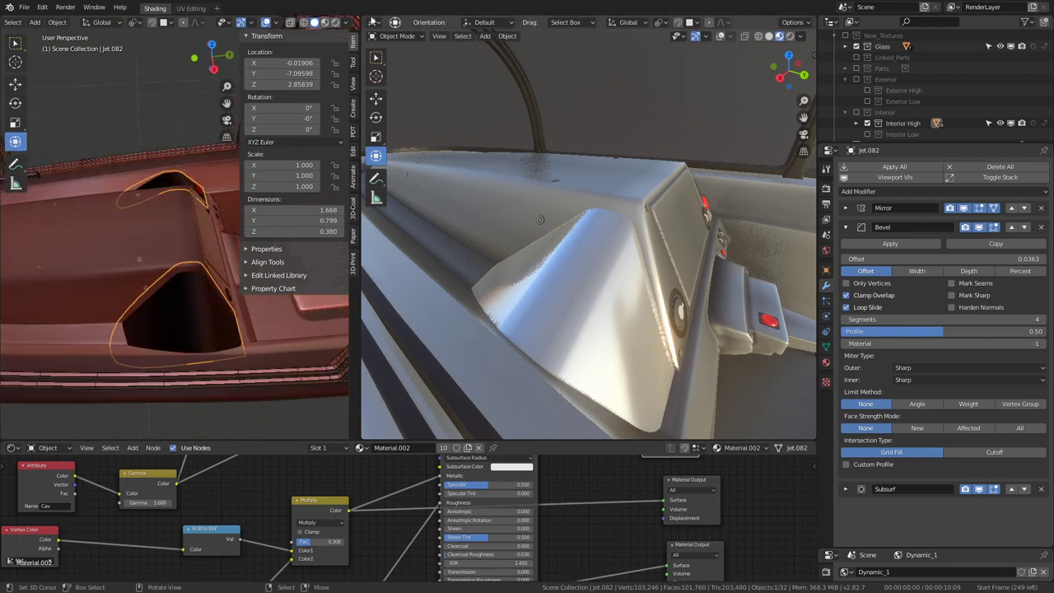
pyautogui.click(347, 25)
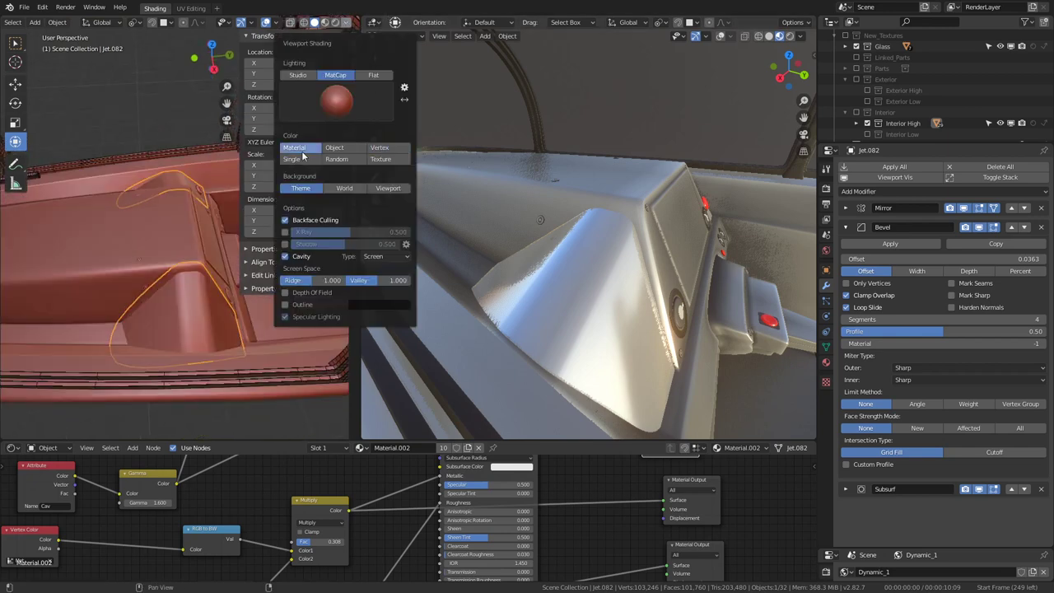
pyautogui.moveTo(80, 310)
pyautogui.mouseDown(button='middle')
pyautogui.moveTo(84, 252)
pyautogui.moveTo(19, 217)
pyautogui.moveTo(132, 235)
pyautogui.moveTo(118, 215)
pyautogui.moveTo(216, 238)
pyautogui.moveTo(198, 247)
pyautogui.mouseUp(button='middle')
# Step: Set the Bevel's Width Type to Width, Limit Method None, and width 0.0312
pyautogui.moveTo(577, 272); pyautogui.dragTo(626, 280, button='middle')
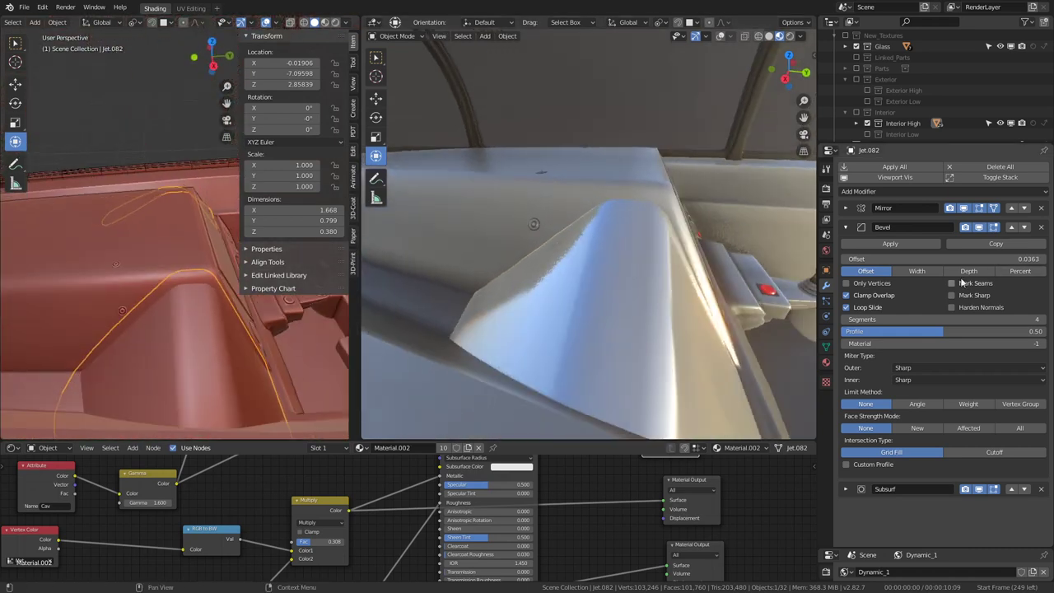
pyautogui.click(919, 271)
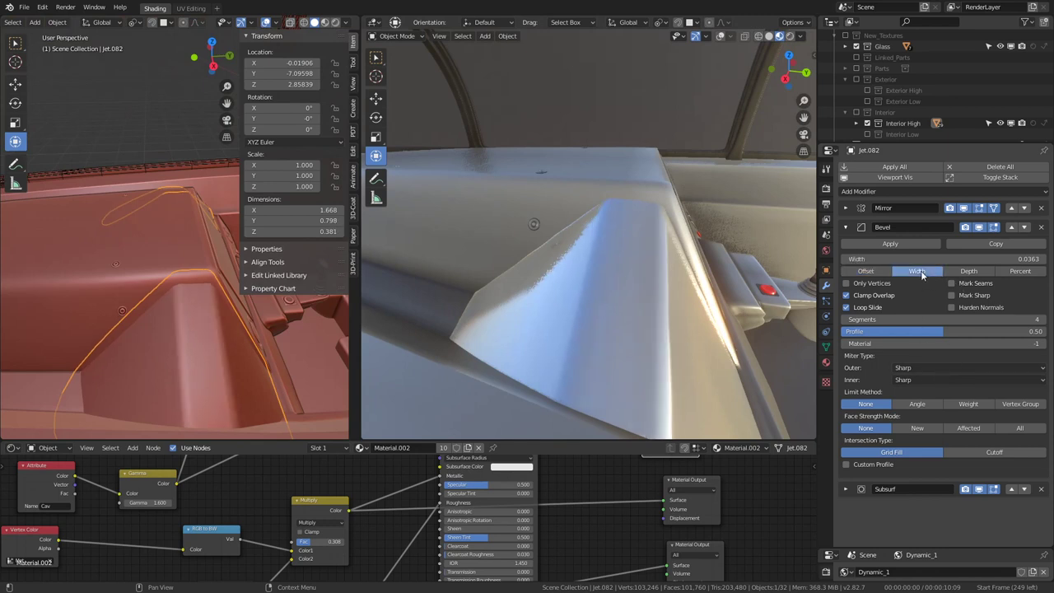
pyautogui.click(919, 404)
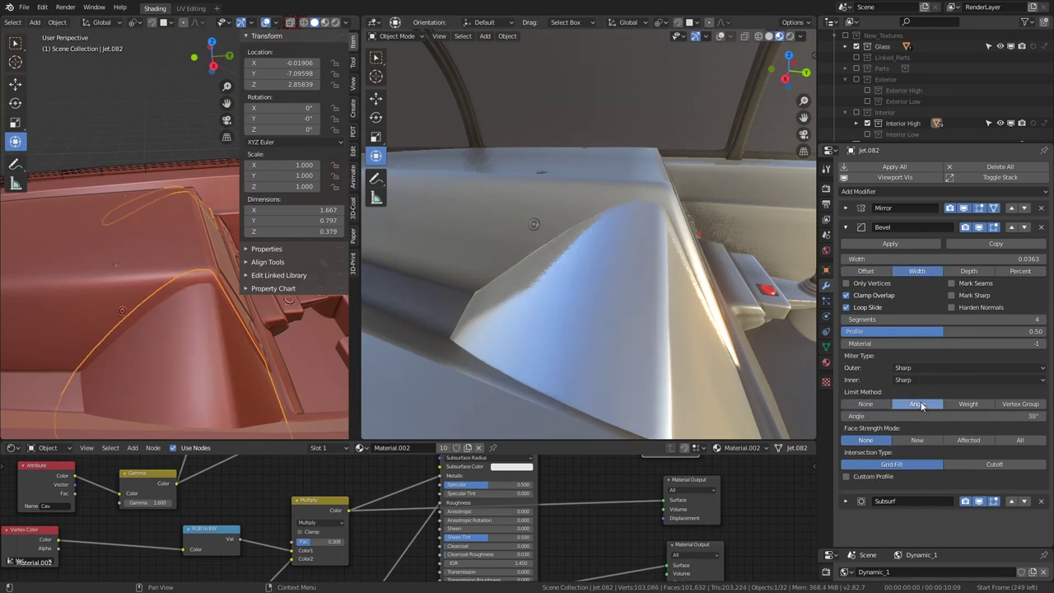
pyautogui.click(889, 405)
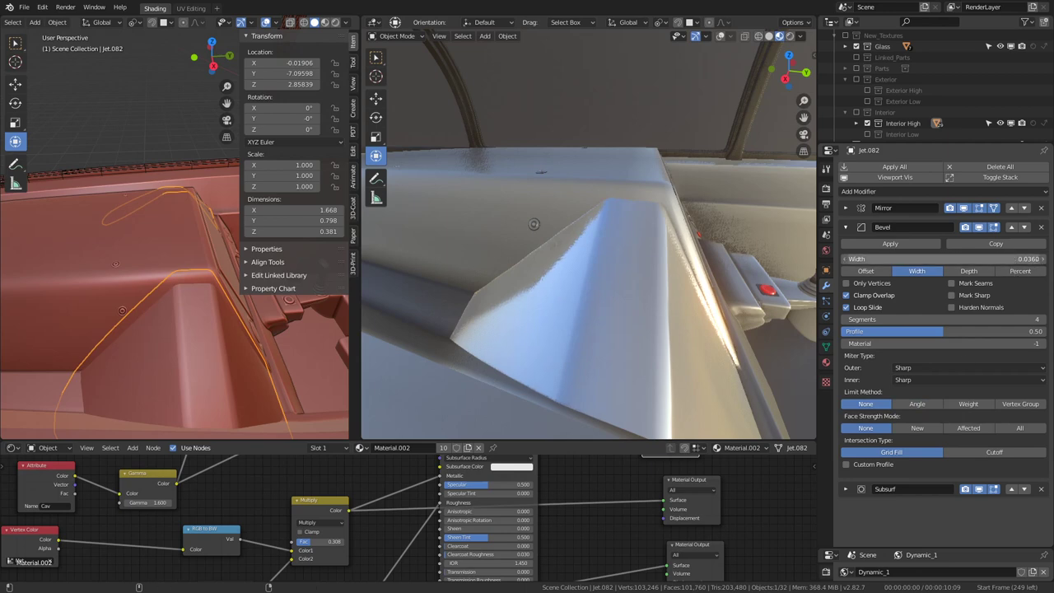
pyautogui.moveTo(943, 259)
pyautogui.mouseDown()
pyautogui.moveTo(898, 259)
pyautogui.moveTo(976, 259)
pyautogui.moveTo(931, 258)
pyautogui.mouseUp()
# Step: Lower the Bevel width to 0.0298 and orbit to view the speaker cover
pyautogui.press('Tab')
pyautogui.moveTo(138, 194); pyautogui.dragTo(115, 188, button='middle')
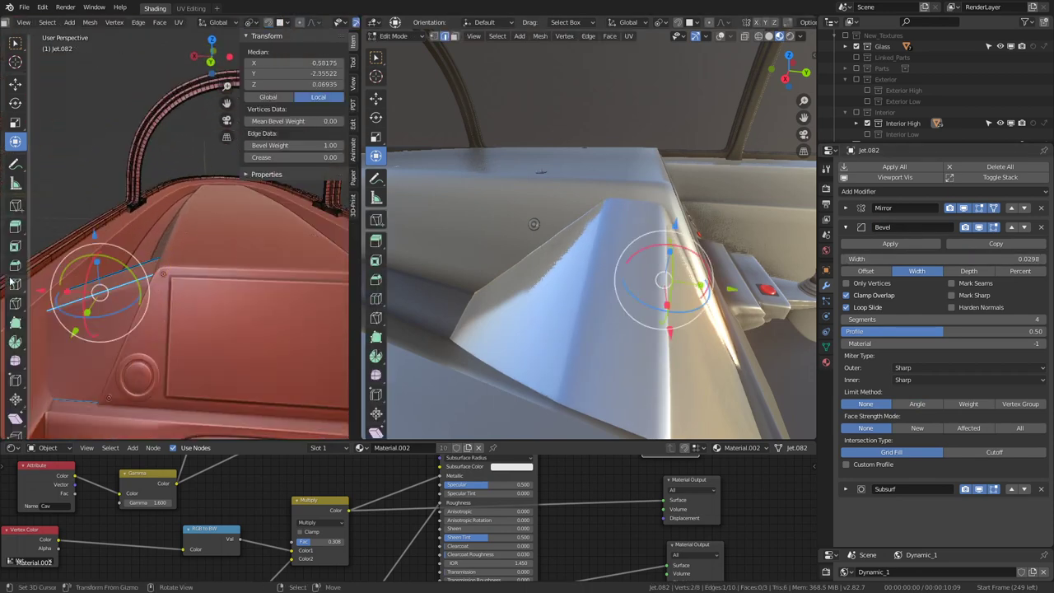
pyautogui.press('Tab')
pyautogui.moveTo(136, 260)
pyautogui.mouseDown(button='middle')
pyautogui.moveTo(145, 265)
pyautogui.moveTo(134, 286)
pyautogui.moveTo(306, 239)
pyautogui.mouseUp(button='middle')
pyautogui.moveTo(428, 206)
pyautogui.mouseDown(button='middle')
pyautogui.moveTo(598, 157)
pyautogui.moveTo(563, 137)
pyautogui.moveTo(573, 108)
pyautogui.moveTo(560, 200)
pyautogui.moveTo(614, 133)
pyautogui.moveTo(628, 170)
pyautogui.moveTo(618, 145)
pyautogui.mouseUp(button='middle')
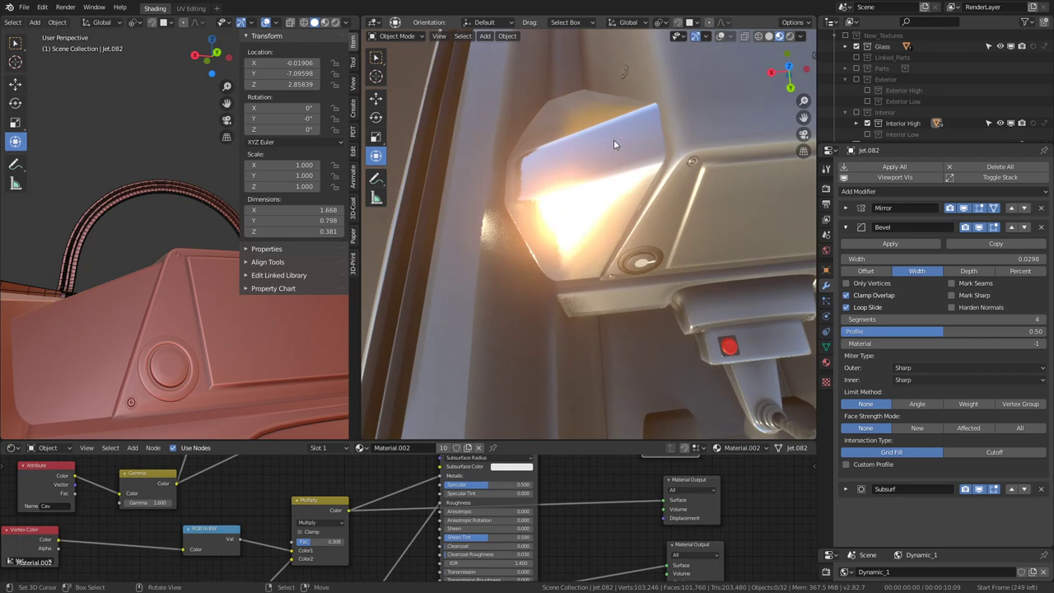
pyautogui.moveTo(247, 264); pyautogui.dragTo(127, 303, button='middle')
# Step: In Edit Mode, select the cover's angled face and bring up Quick Favorites
pyautogui.press('Tab')
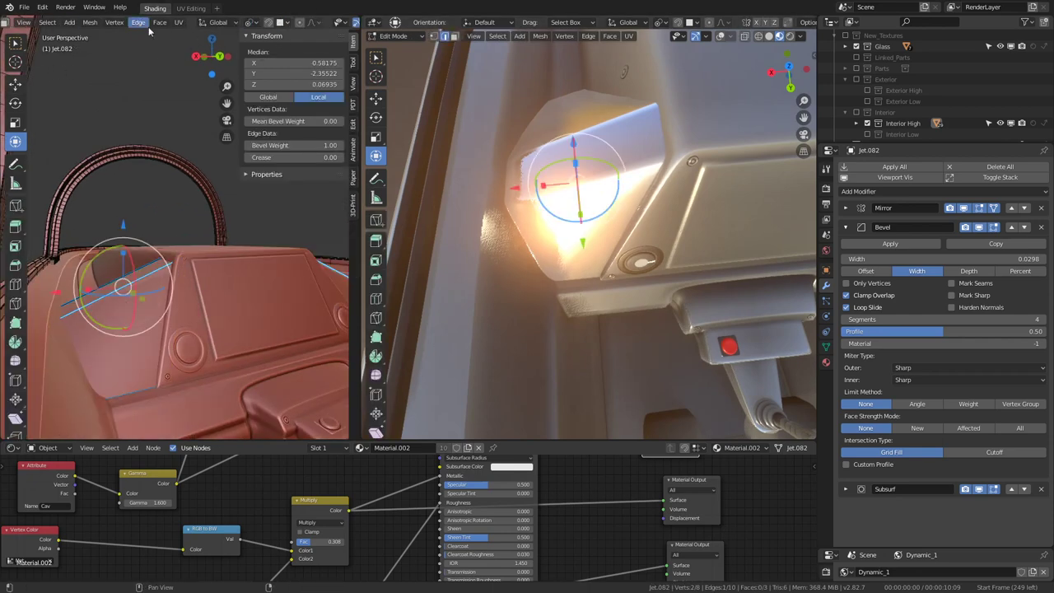
pyautogui.scroll(-3, 206, 22)
pyautogui.scroll(-2, 313, 22)
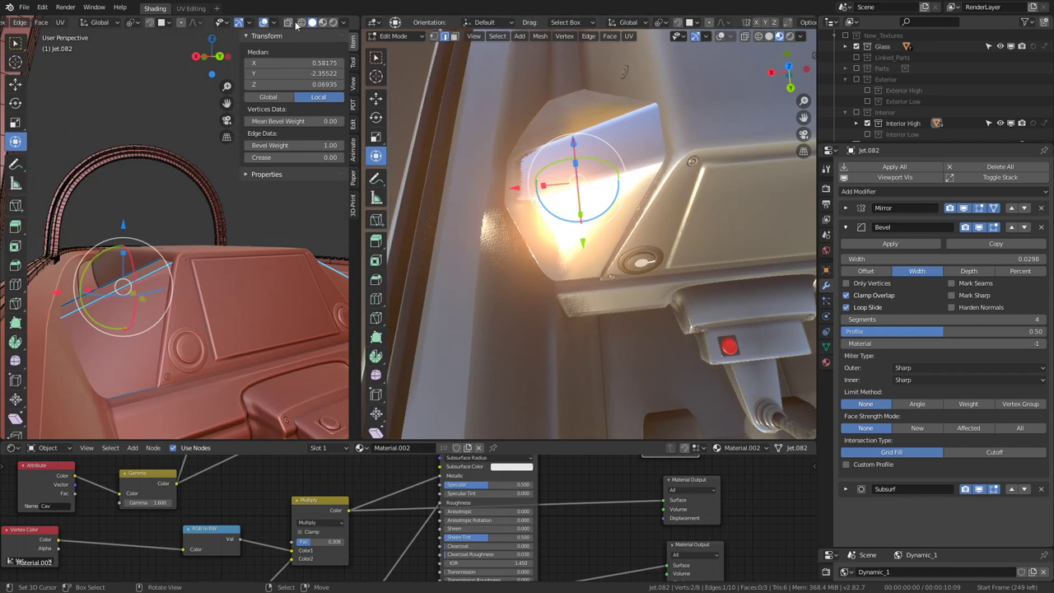
pyautogui.scroll(5, 263, 23)
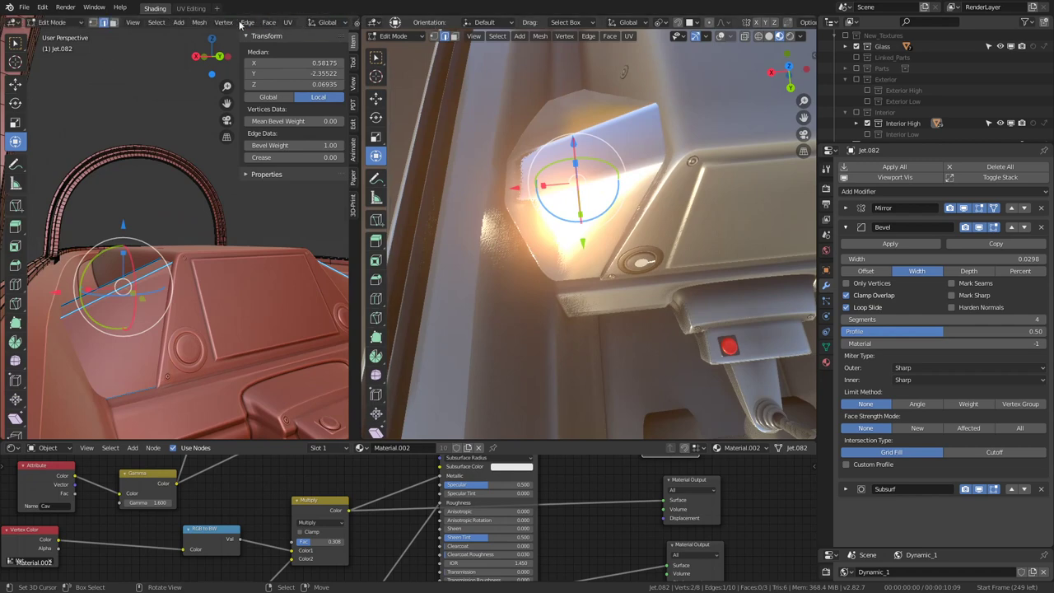
pyautogui.click(118, 22)
pyautogui.click(124, 329)
pyautogui.press('q')
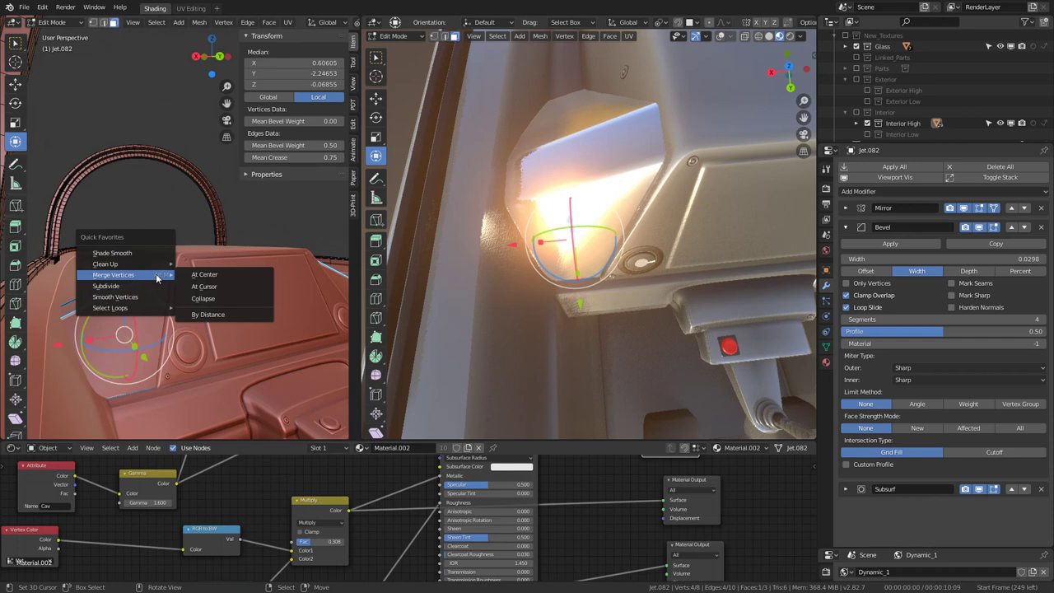
pyautogui.moveTo(105, 264)
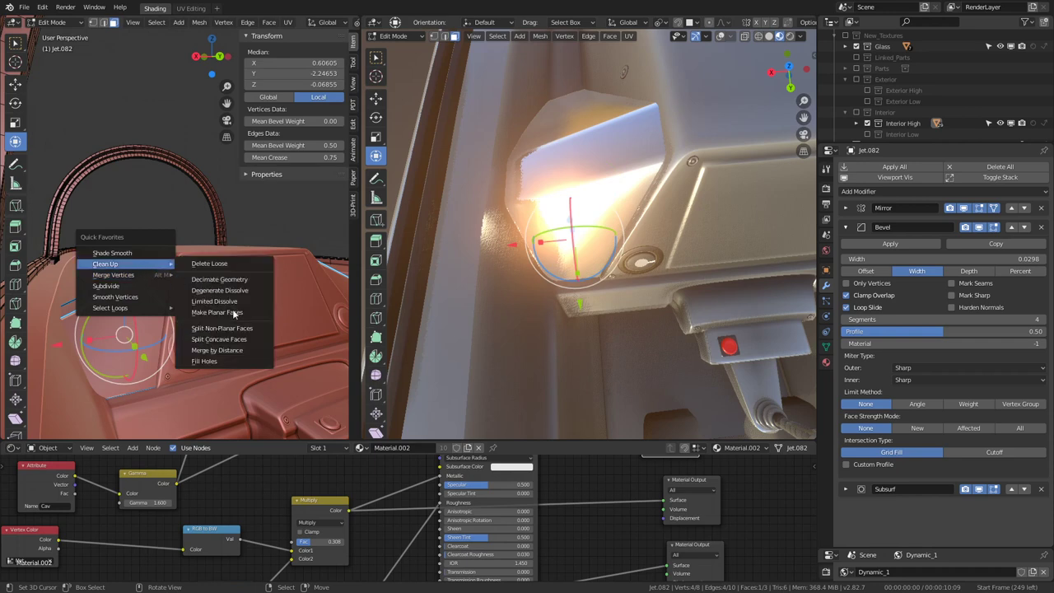
# Step: Apply Make Planar Faces (factor 1.0, 200 iterations) to the selected cover face
pyautogui.click(233, 311)
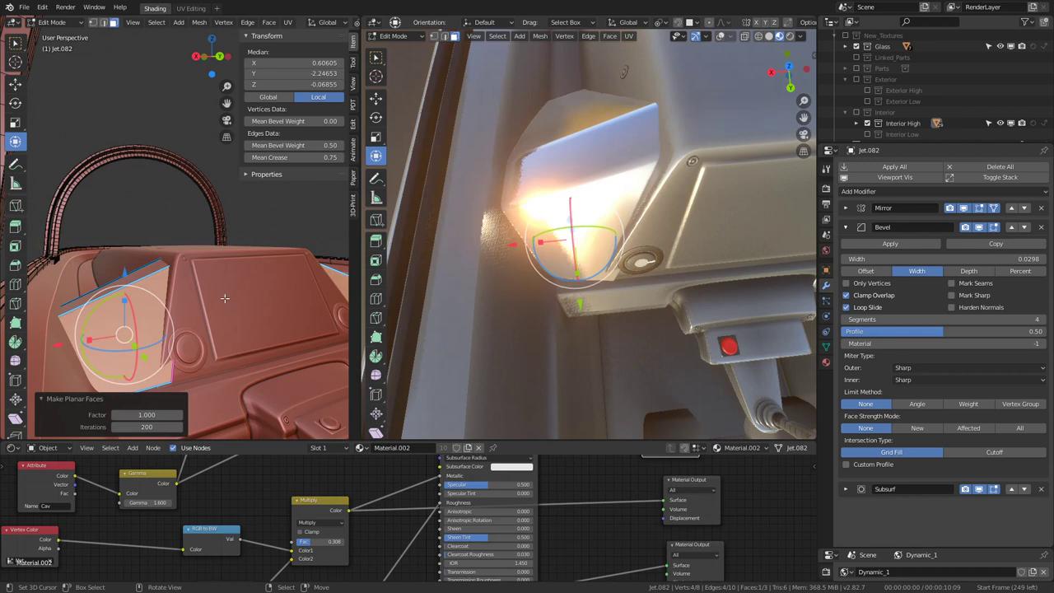
pyautogui.moveTo(225, 298)
pyautogui.mouseDown(button='middle')
pyautogui.moveTo(276, 325)
pyautogui.moveTo(263, 284)
pyautogui.mouseUp(button='middle')
pyautogui.press('q')
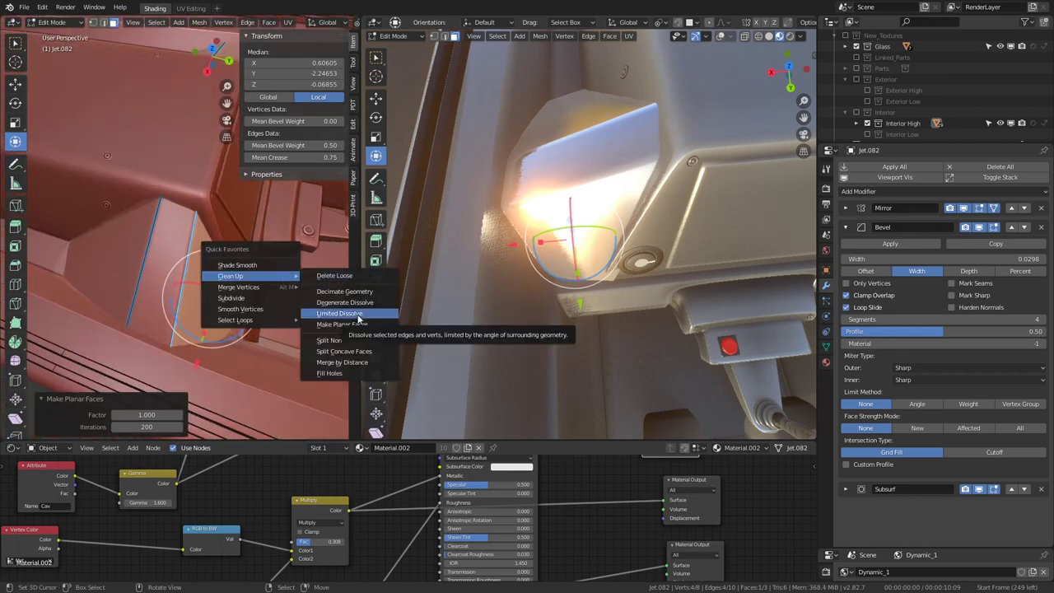
pyautogui.press('Escape')
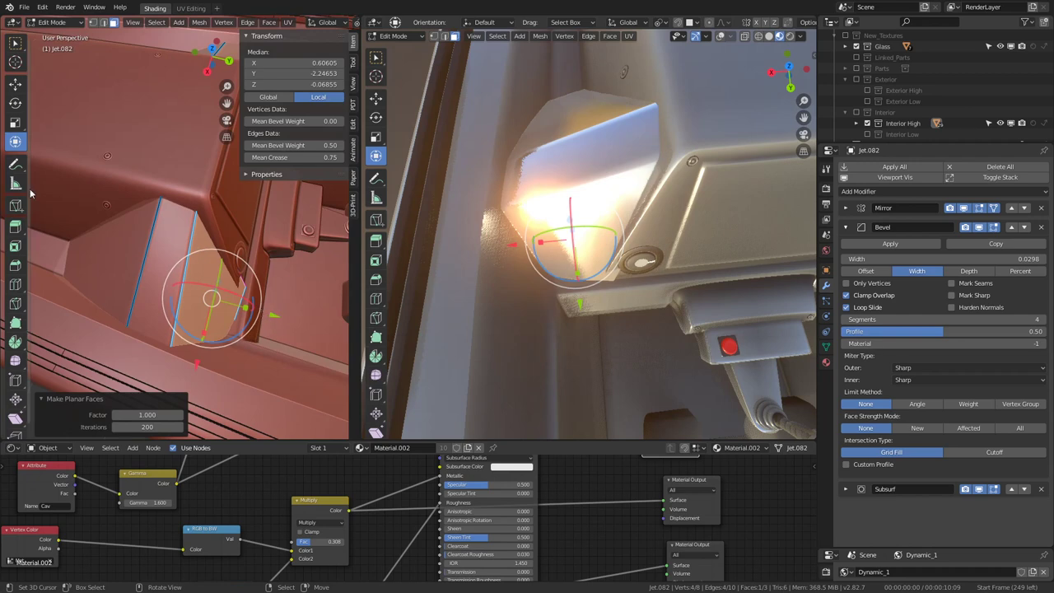
# Step: Select two speaker-cover edges and move them along the Y axis
pyautogui.click(102, 22)
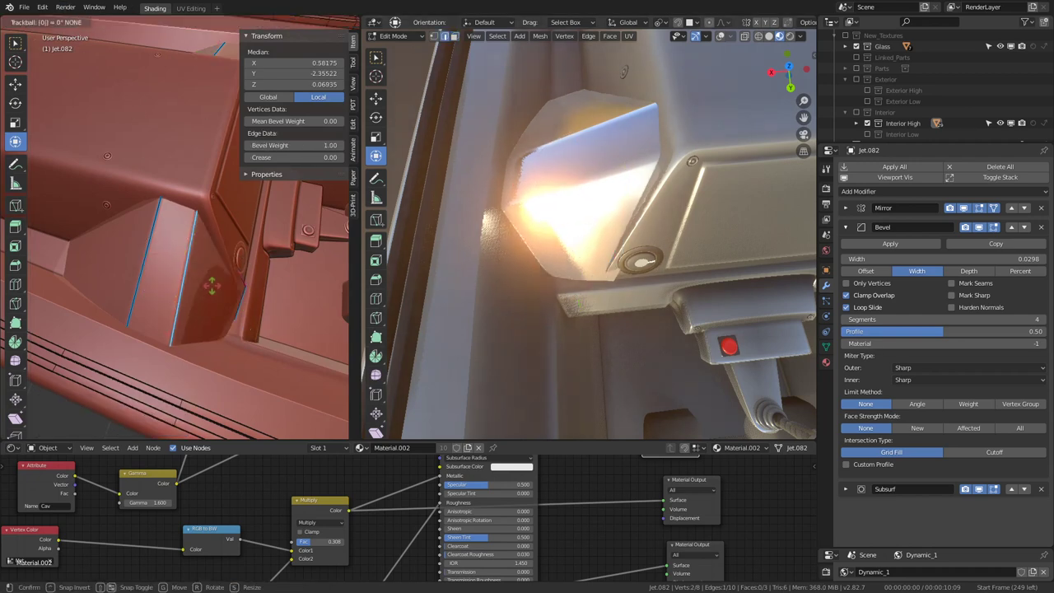
pyautogui.click(243, 298)
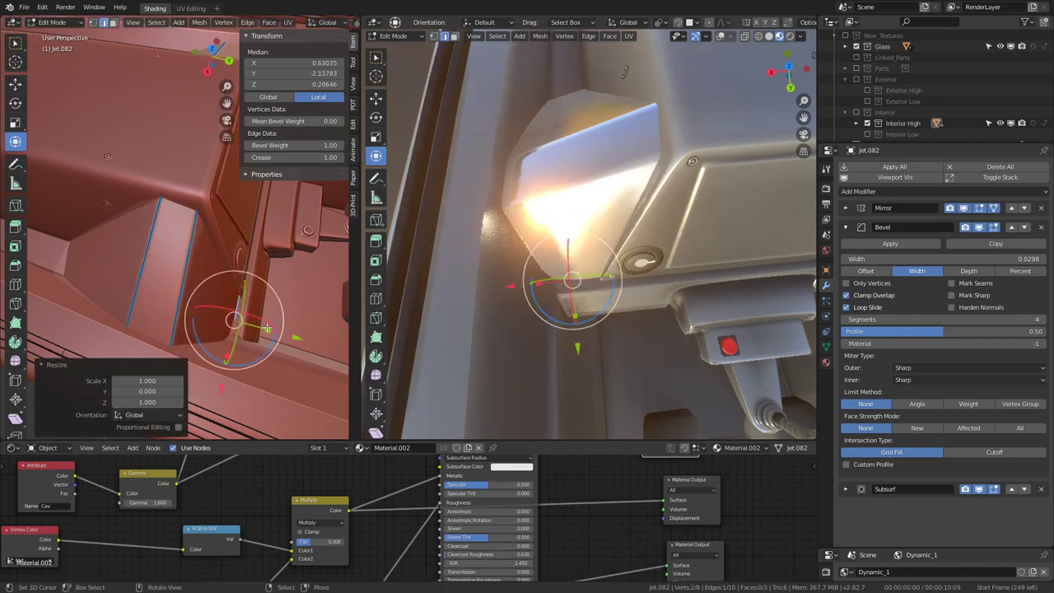
pyautogui.keyDown('shift'); pyautogui.click(266, 297); pyautogui.keyUp('shift')
pyautogui.press('g')
pyautogui.press('y')
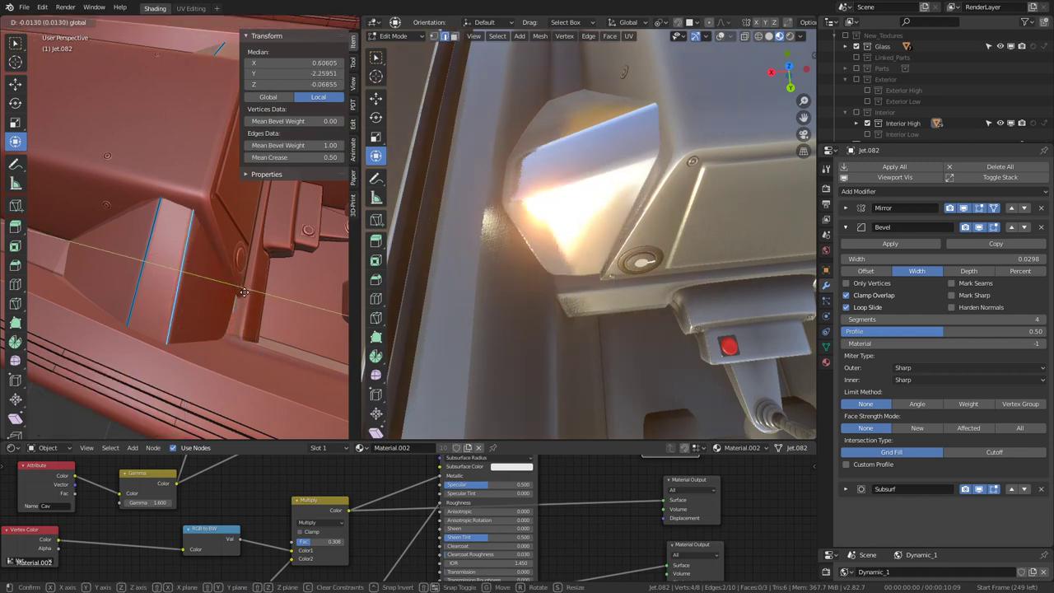
pyautogui.click(244, 292)
# Step: Slide the cover's single bevelled edge along the Y axis
pyautogui.click(183, 246)
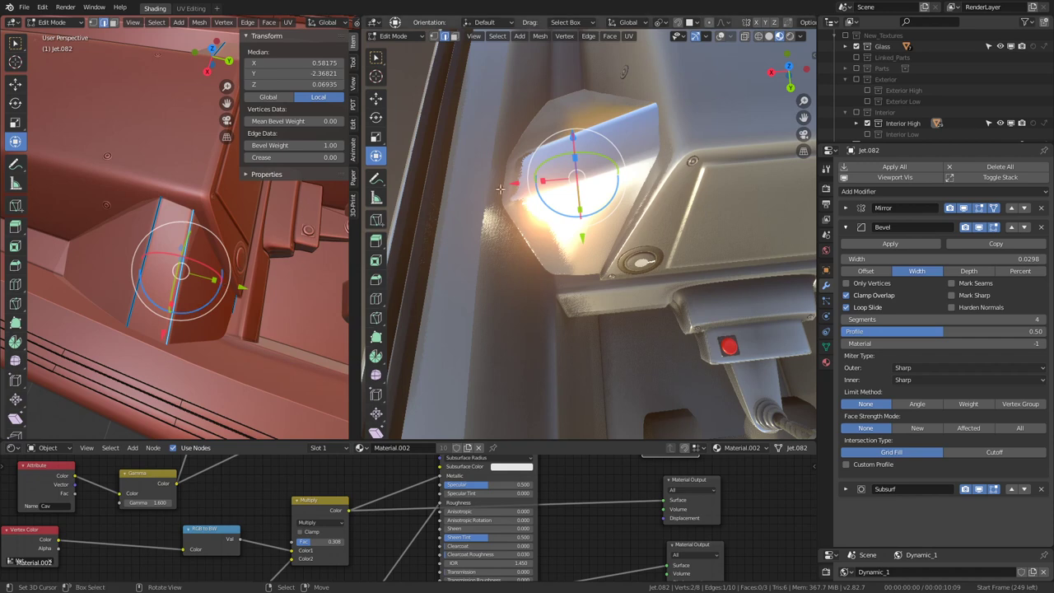
pyautogui.moveTo(499, 188)
pyautogui.mouseDown(button='middle')
pyautogui.moveTo(788, 130)
pyautogui.moveTo(790, 151)
pyautogui.mouseUp(button='middle')
pyautogui.press('g')
pyautogui.press('y')
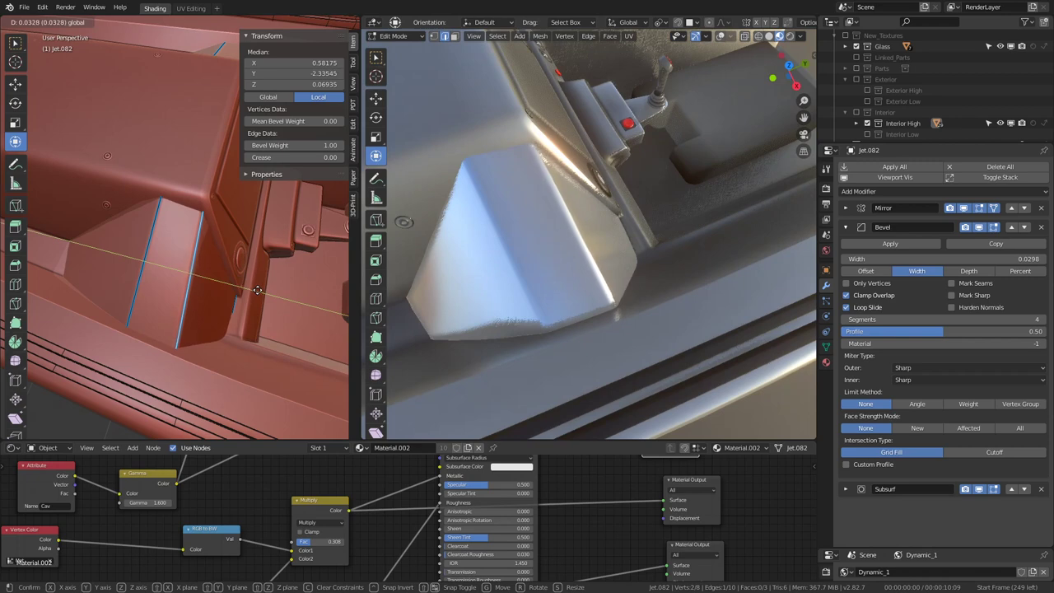
pyautogui.click(257, 289)
# Step: Flatten the cover's short side edge vertically with a Z-constrained scale
pyautogui.moveTo(257, 290); pyautogui.dragTo(154, 308, button='middle')
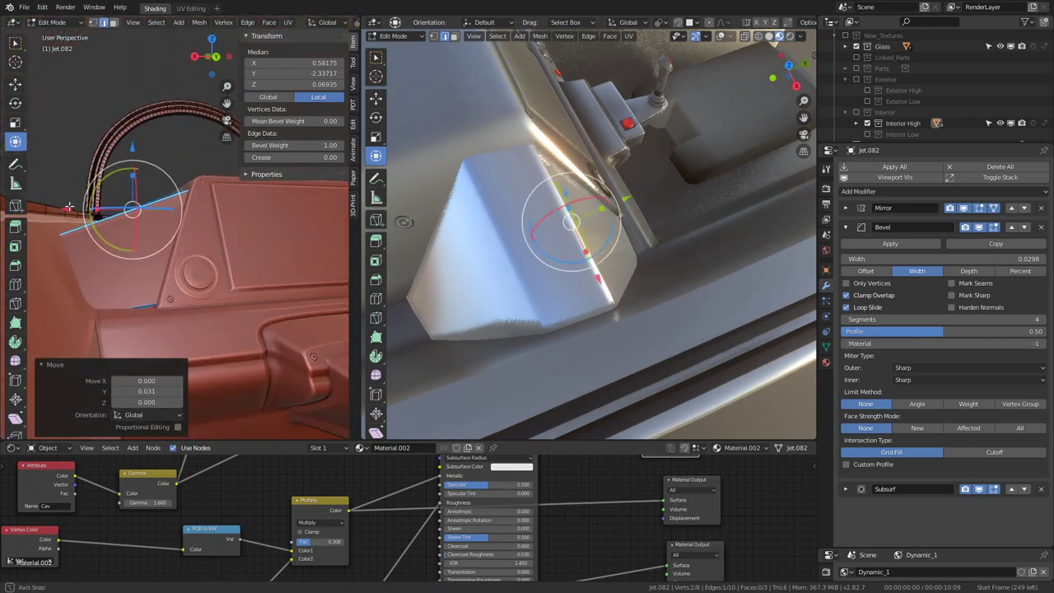
pyautogui.click(154, 308)
pyautogui.press('s')
pyautogui.press('z')
pyautogui.press('0')
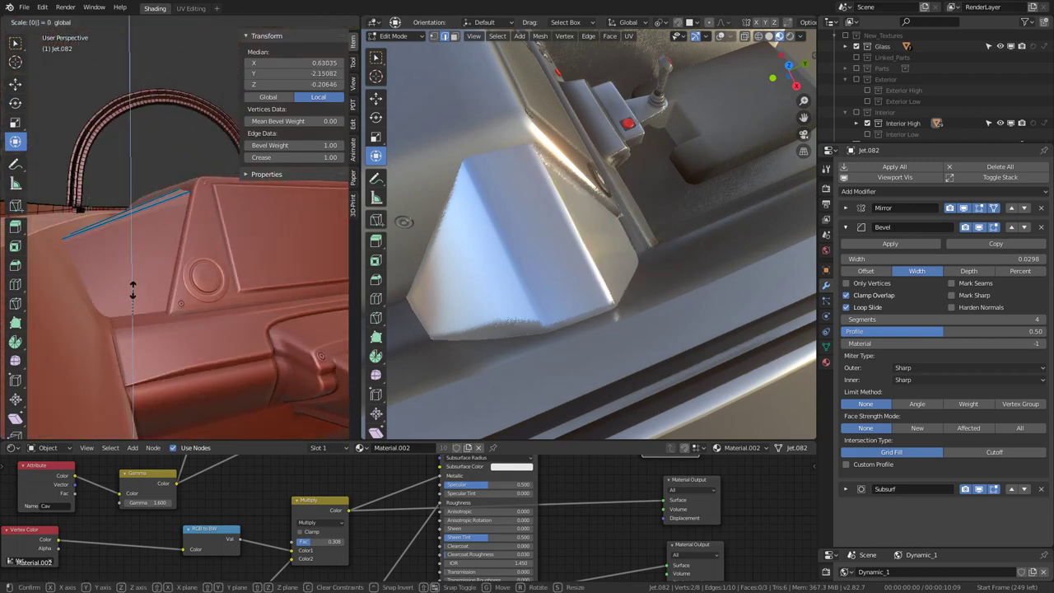
pyautogui.press('Escape')
pyautogui.press('s')
pyautogui.press('z')
pyautogui.press('Return')
# Step: Line up two parallel side edges by scaling them to 0 along Y
pyautogui.moveTo(131, 281)
pyautogui.mouseDown(button='middle')
pyautogui.moveTo(255, 321)
pyautogui.moveTo(214, 305)
pyautogui.mouseUp(button='middle')
pyautogui.click(247, 319)
pyautogui.click(184, 290)
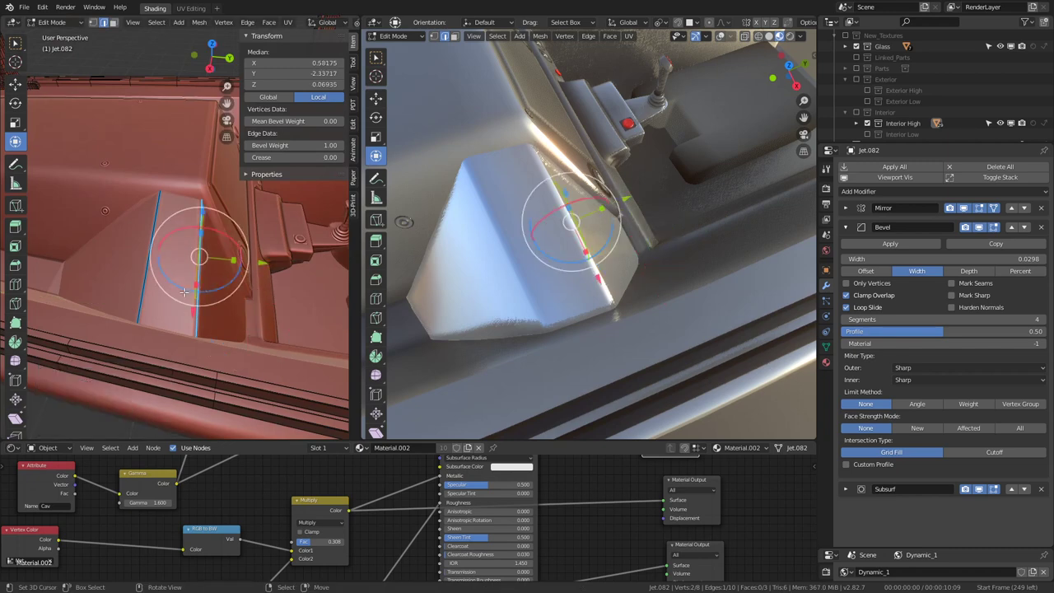
pyautogui.press('s')
pyautogui.press('y')
pyautogui.press('0')
pyautogui.press('Return')
pyautogui.press('s')
pyautogui.press('y')
pyautogui.press('0')
pyautogui.press('Return')
# Step: Move the aligned edges along Y and flatten the cover's top edge
pyautogui.press('g')
pyautogui.press('y')
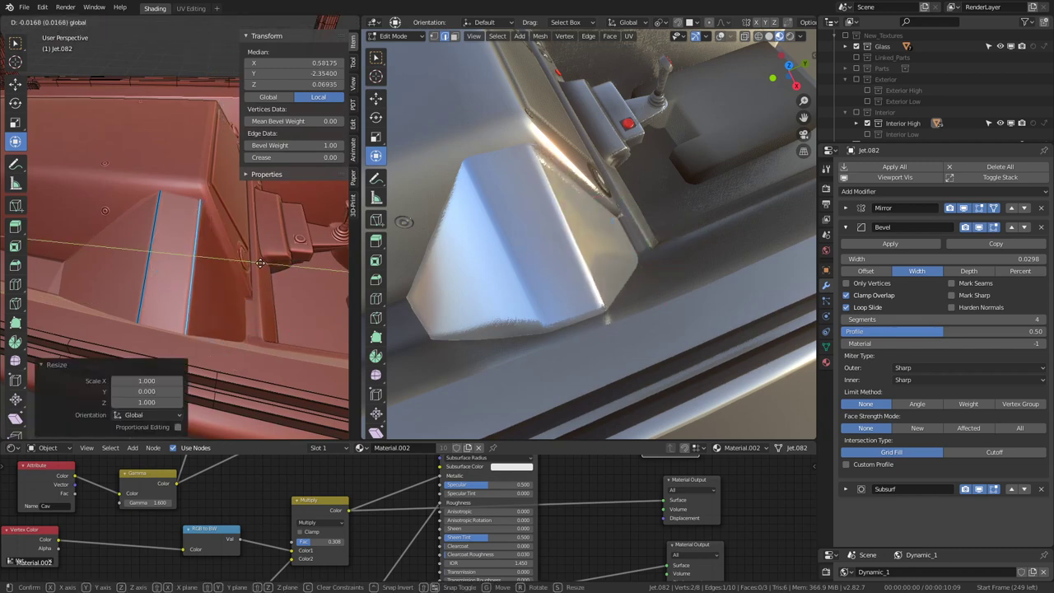
pyautogui.click(257, 263)
pyautogui.press('g')
pyautogui.click(158, 225)
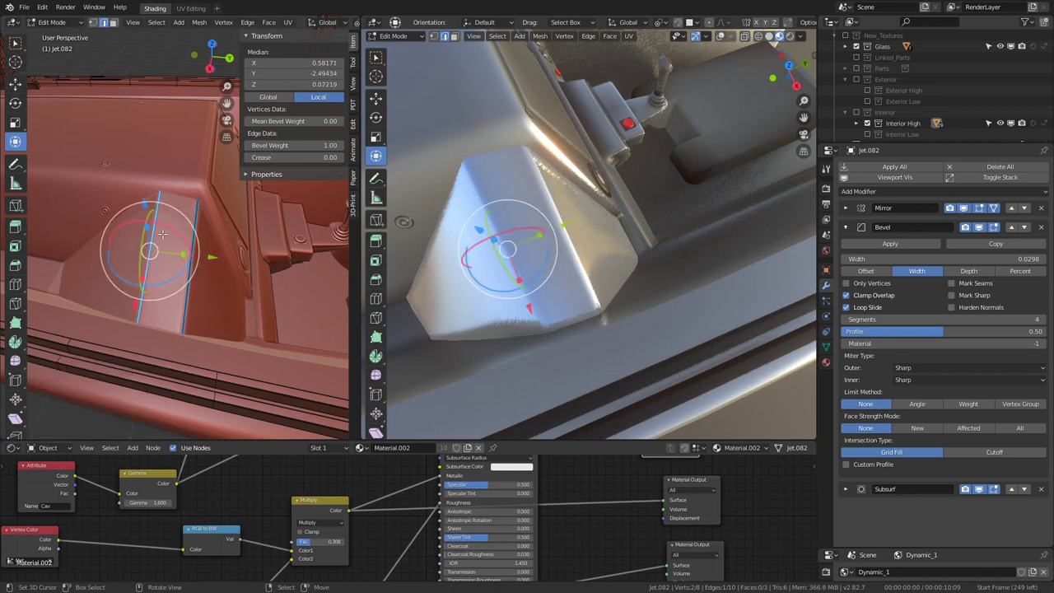
pyautogui.moveTo(158, 225)
pyautogui.mouseDown(button='middle')
pyautogui.moveTo(171, 188)
pyautogui.moveTo(207, 216)
pyautogui.mouseUp(button='middle')
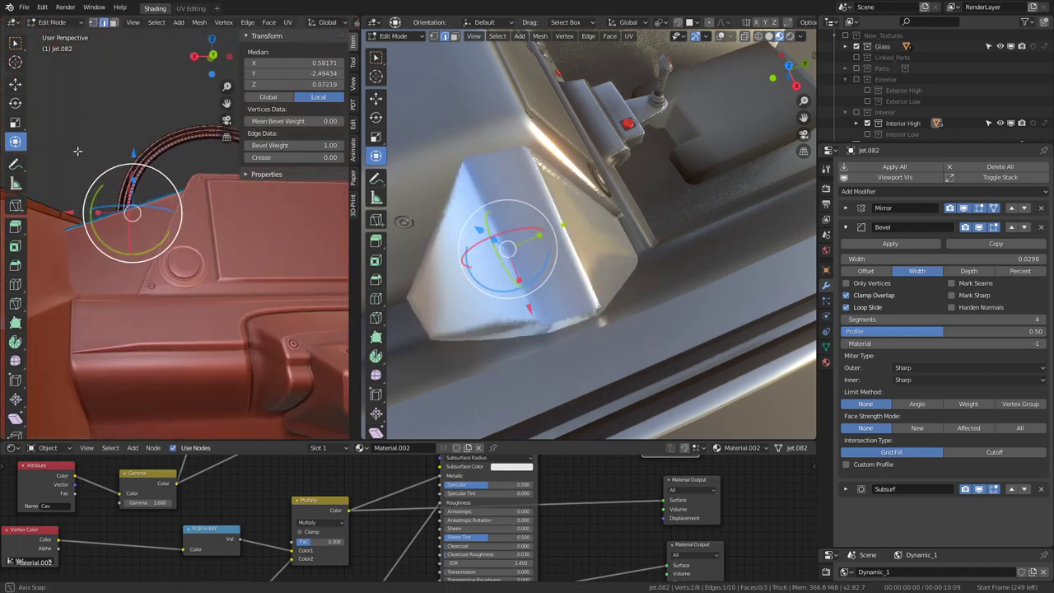
pyautogui.click(209, 200)
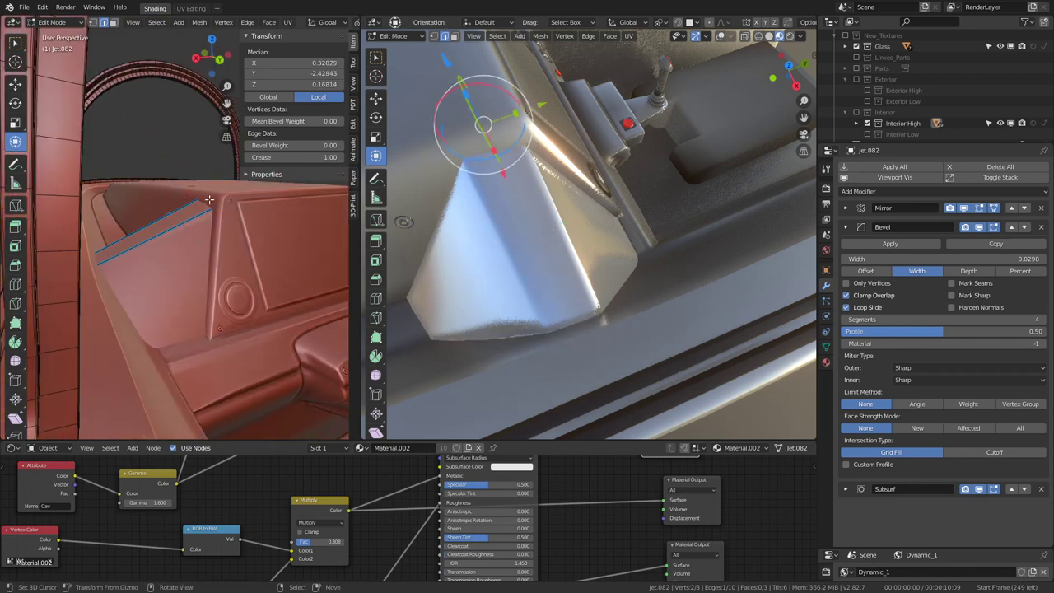
pyautogui.moveTo(227, 164); pyautogui.dragTo(218, 160)
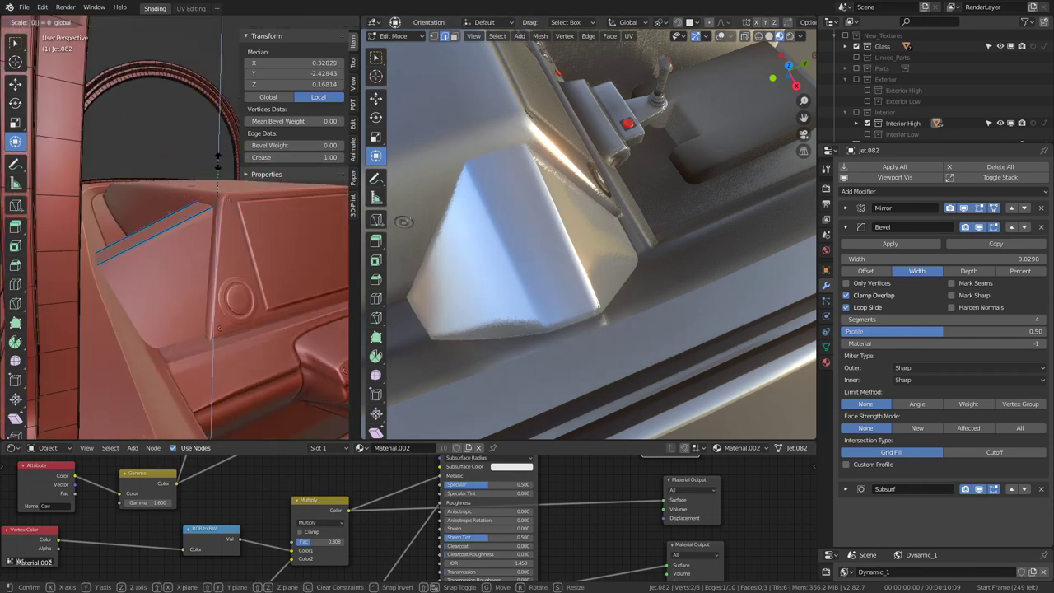
# Step: Shrink the edge near the cover's front and reposition its side edges
pyautogui.click(92, 261)
pyautogui.click(82, 265)
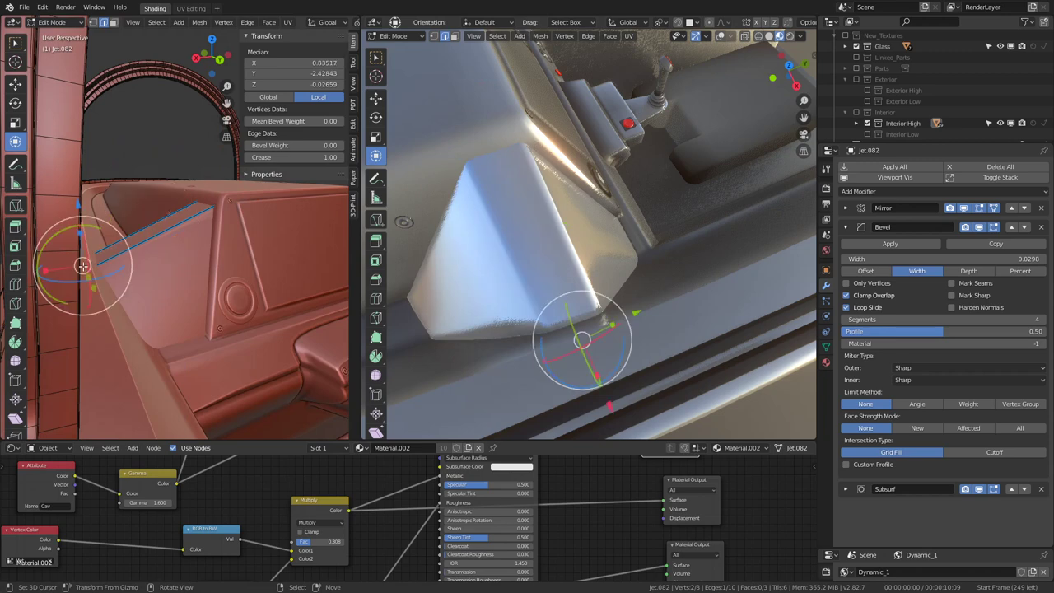
pyautogui.moveTo(82, 265); pyautogui.dragTo(80, 231)
pyautogui.click(81, 234)
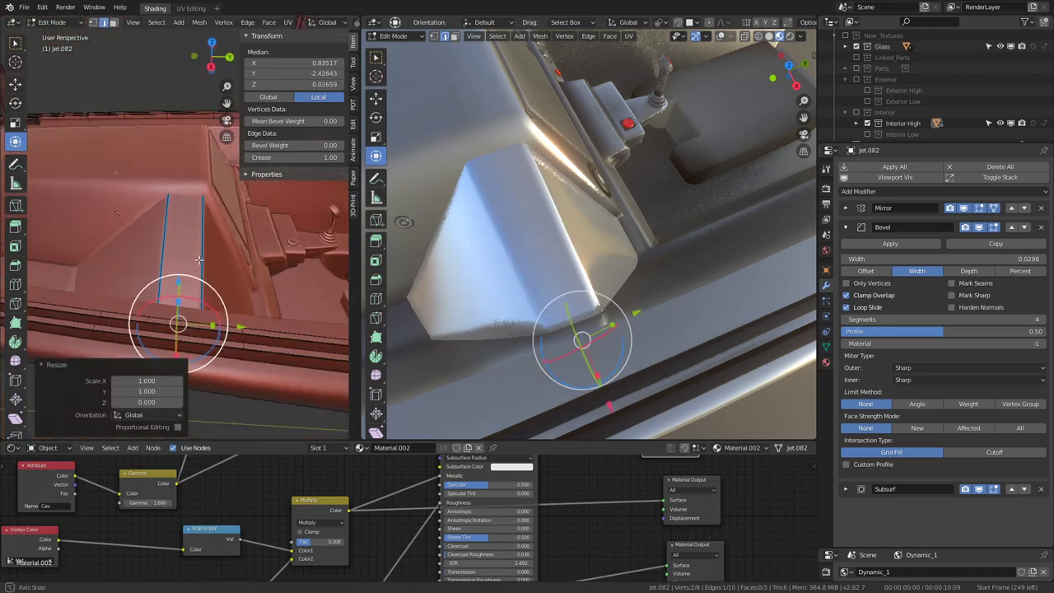
pyautogui.moveTo(82, 234); pyautogui.dragTo(180, 254, button='middle')
pyautogui.moveTo(205, 245); pyautogui.dragTo(201, 242)
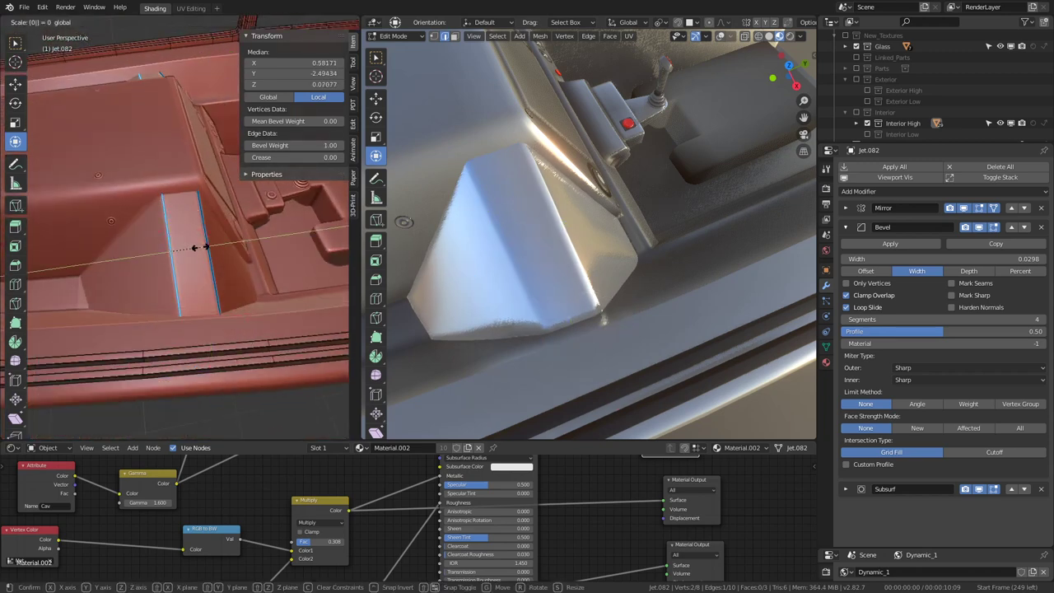
# Step: Flatten the cover's side edges by scaling them to 0 along Y
pyautogui.click(76, 290)
pyautogui.moveTo(93, 308); pyautogui.dragTo(89, 307)
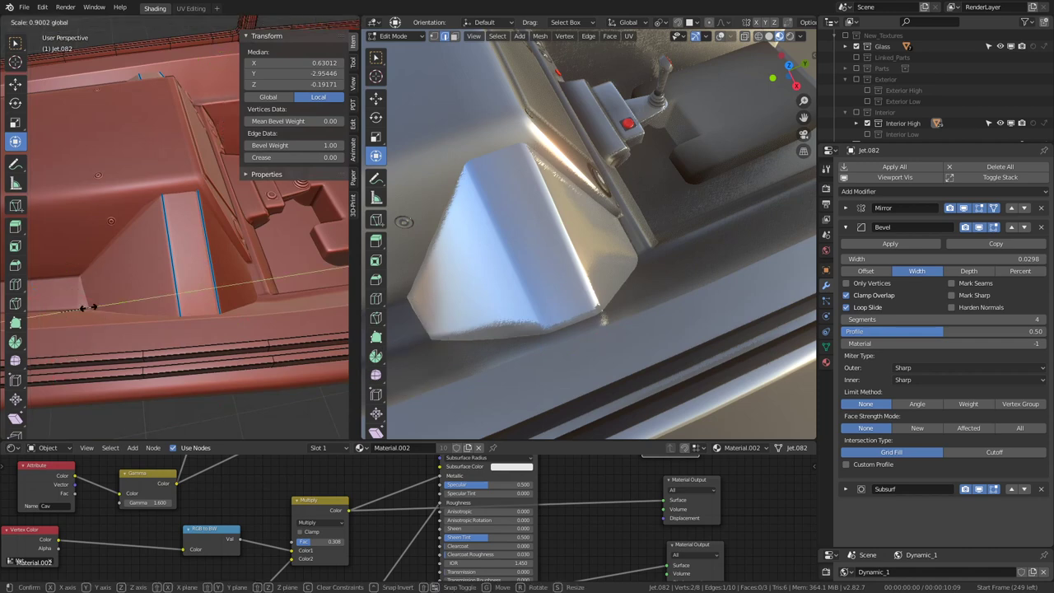
pyautogui.press('y')
pyautogui.press('Return')
pyautogui.moveTo(87, 308); pyautogui.dragTo(213, 329, button='middle')
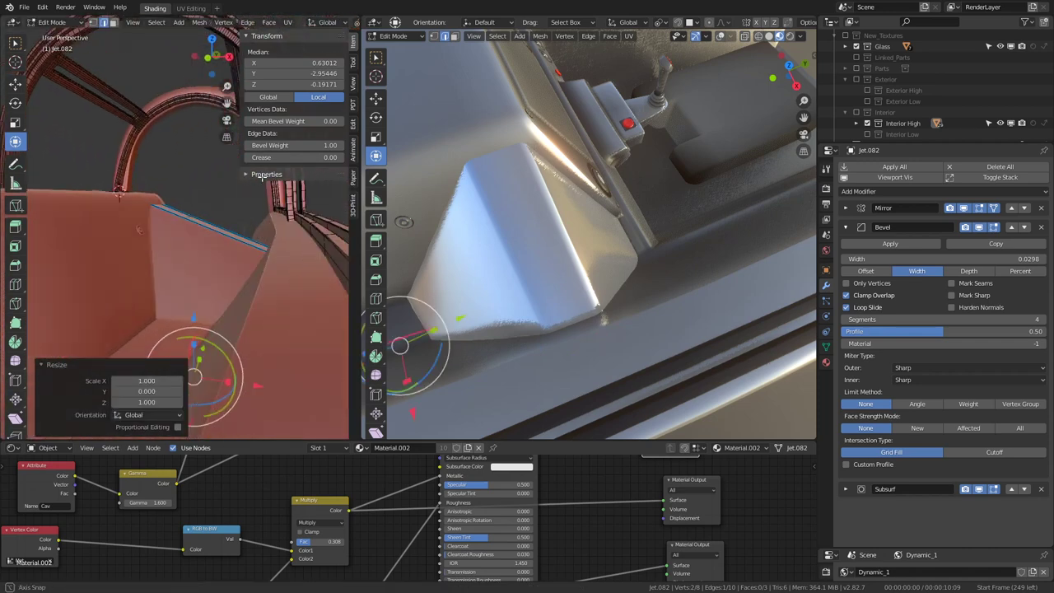
pyautogui.press('0')
pyautogui.press('Return')
# Step: Check the other cover, then return to Object Mode
pyautogui.moveTo(205, 338); pyautogui.dragTo(165, 305, button='middle')
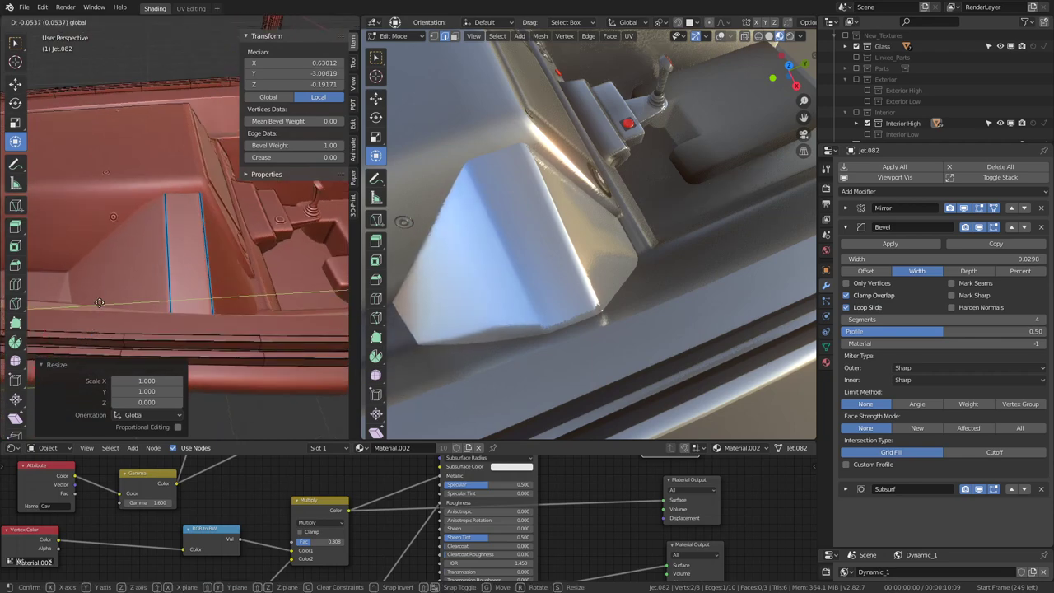
pyautogui.moveTo(97, 309); pyautogui.dragTo(149, 247, button='middle')
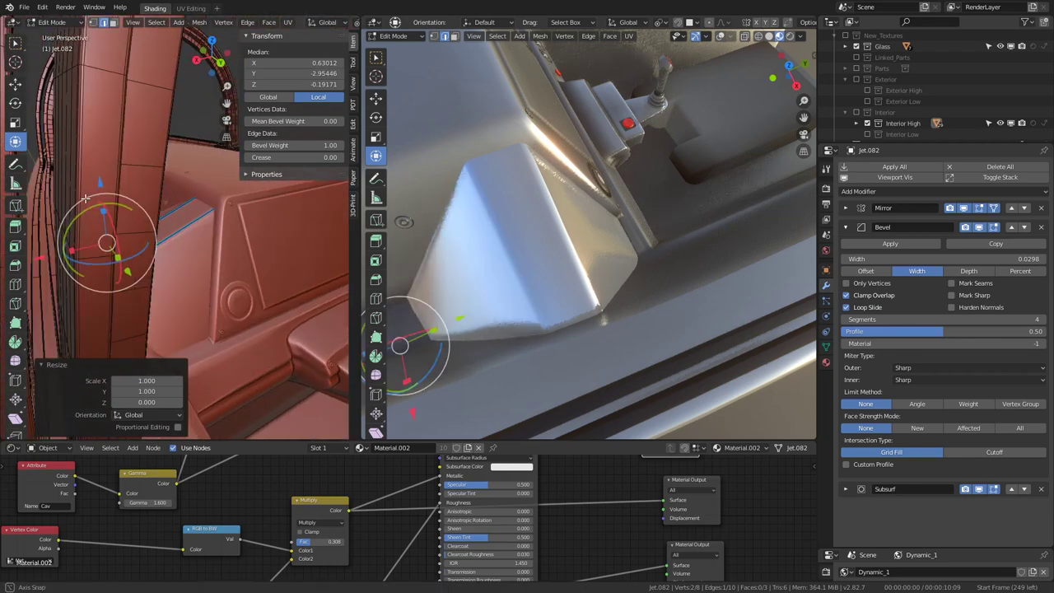
pyautogui.press('Tab')
pyautogui.moveTo(524, 186)
pyautogui.mouseDown(button='middle')
pyautogui.moveTo(569, 202)
pyautogui.moveTo(392, 225)
pyautogui.mouseUp(button='middle')
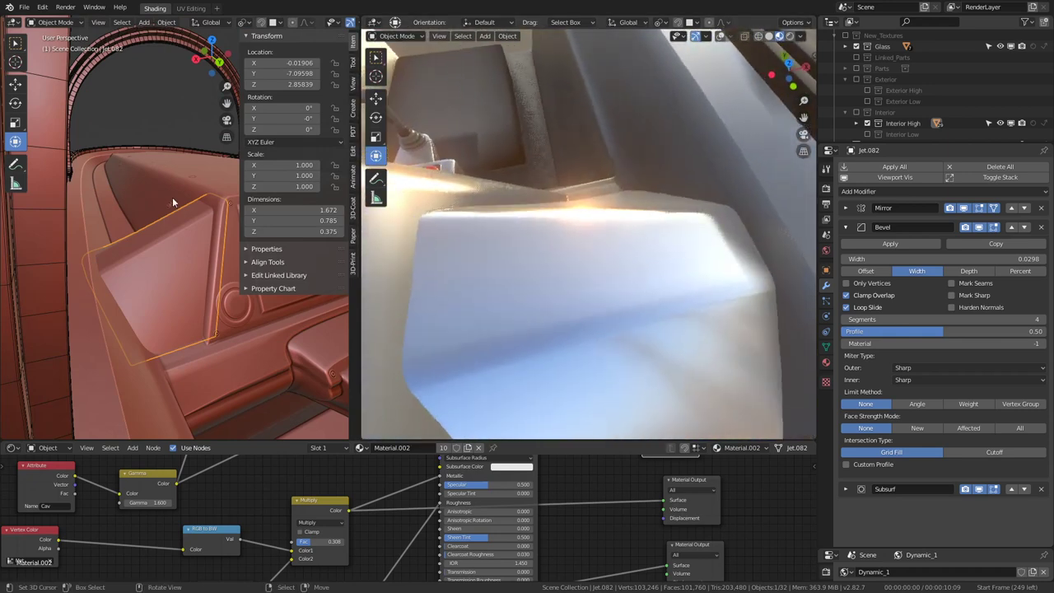
# Step: Collapse the Bevel modifier and hide the modifiers' effect in the viewport
pyautogui.moveTo(172, 197)
pyautogui.mouseDown(button='middle')
pyautogui.moveTo(97, 220)
pyautogui.moveTo(201, 199)
pyautogui.moveTo(129, 208)
pyautogui.mouseUp(button='middle')
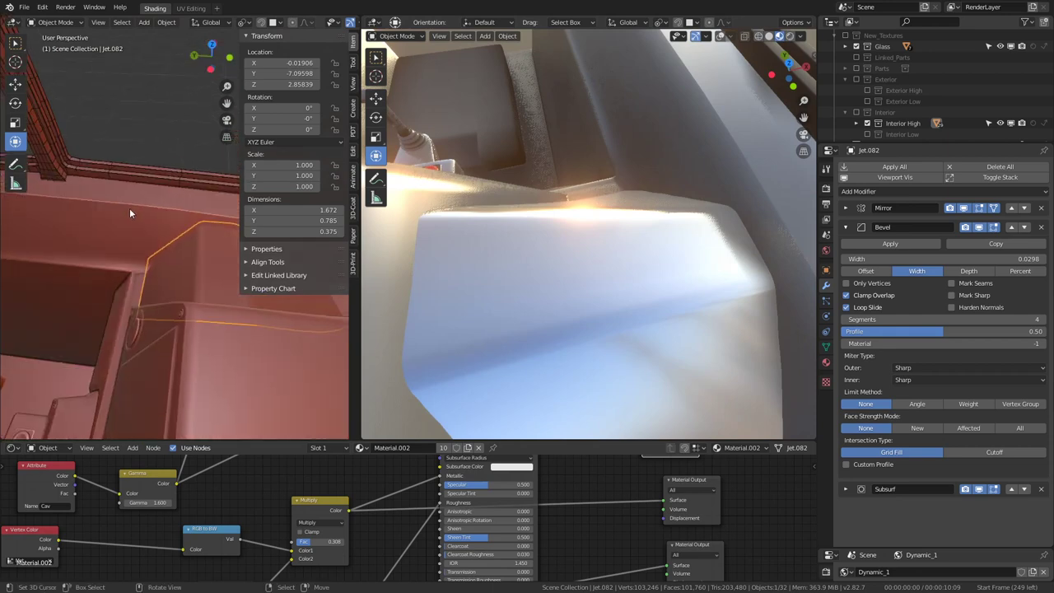
pyautogui.click(855, 229)
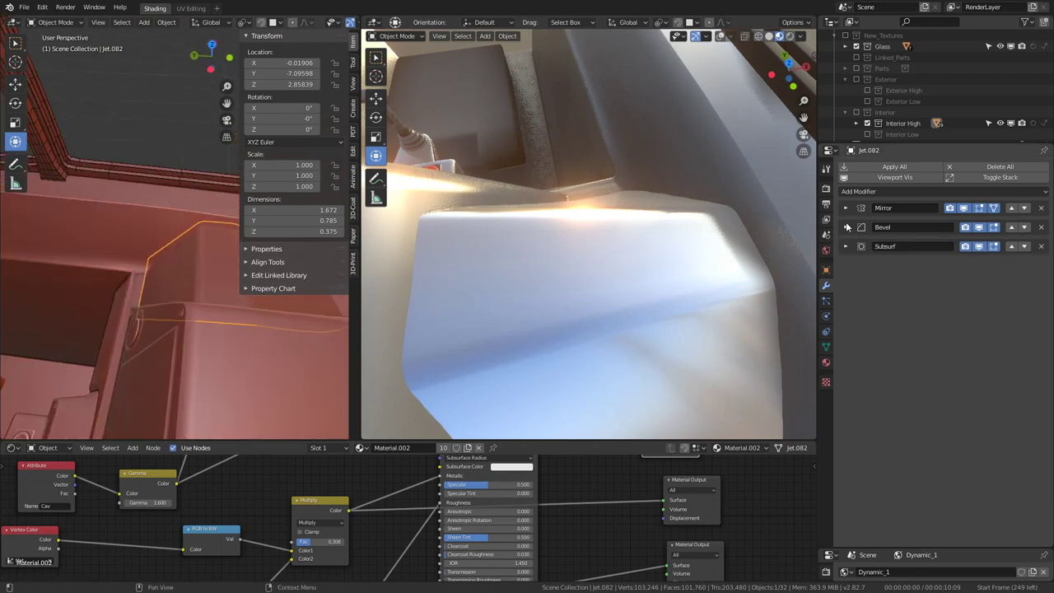
pyautogui.click(903, 177)
pyautogui.moveTo(580, 233)
pyautogui.mouseDown(button='middle')
pyautogui.moveTo(616, 230)
pyautogui.moveTo(640, 200)
pyautogui.moveTo(641, 211)
pyautogui.mouseUp(button='middle')
# Step: In Edit Mode, flatten the second cover's selected edge by scaling it to 0 along Y
pyautogui.press('Tab')
pyautogui.press('KP_Decimal')
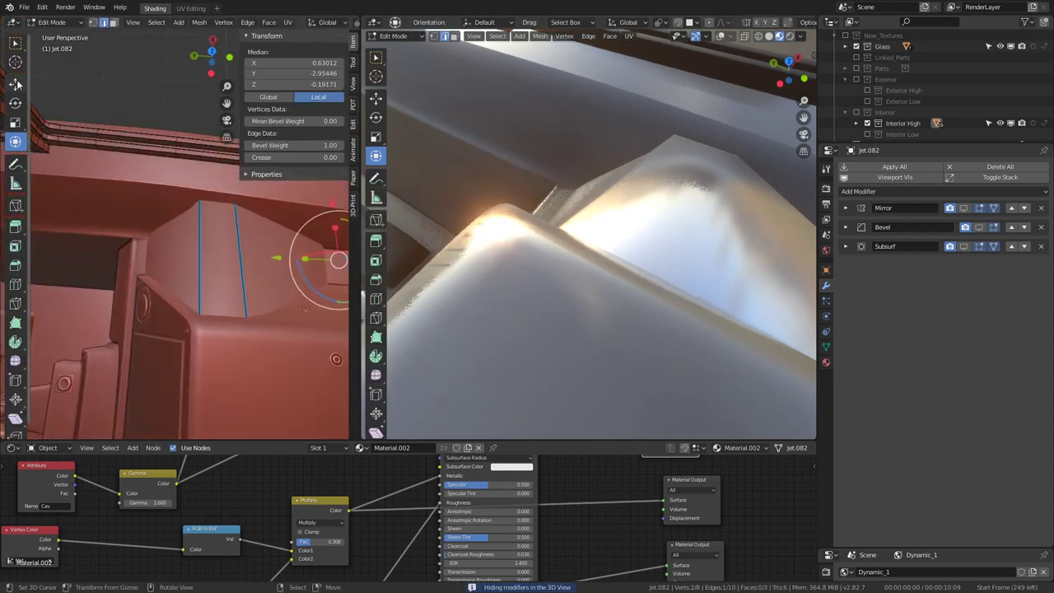
pyautogui.press('y')
pyautogui.press('0')
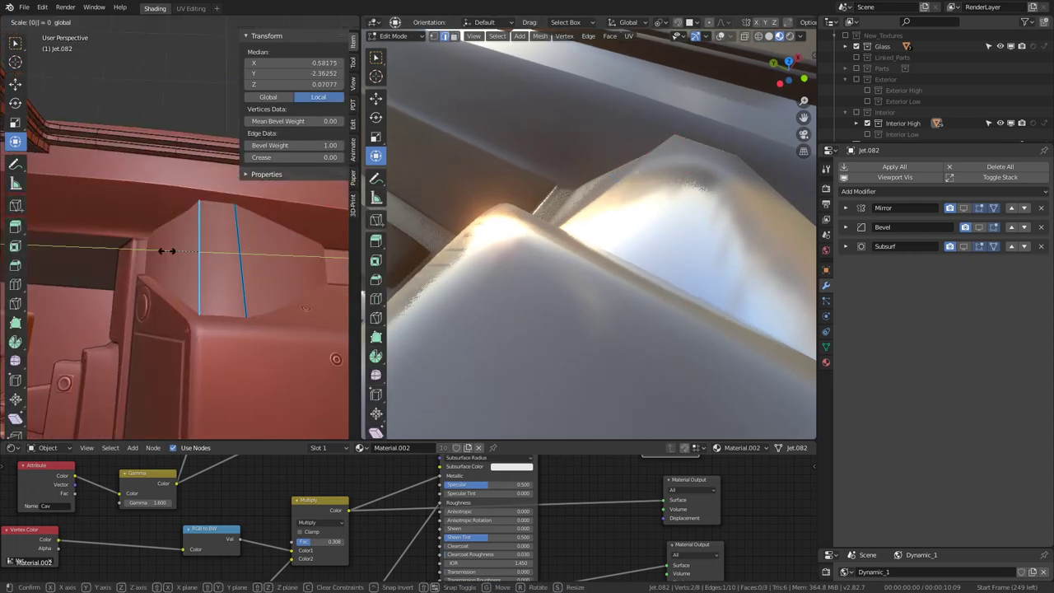
pyautogui.press('Return')
pyautogui.moveTo(167, 250)
pyautogui.mouseDown(button='middle')
pyautogui.moveTo(151, 276)
pyautogui.moveTo(154, 170)
pyautogui.moveTo(154, 199)
pyautogui.moveTo(144, 178)
pyautogui.moveTo(103, 300)
pyautogui.mouseUp(button='middle')
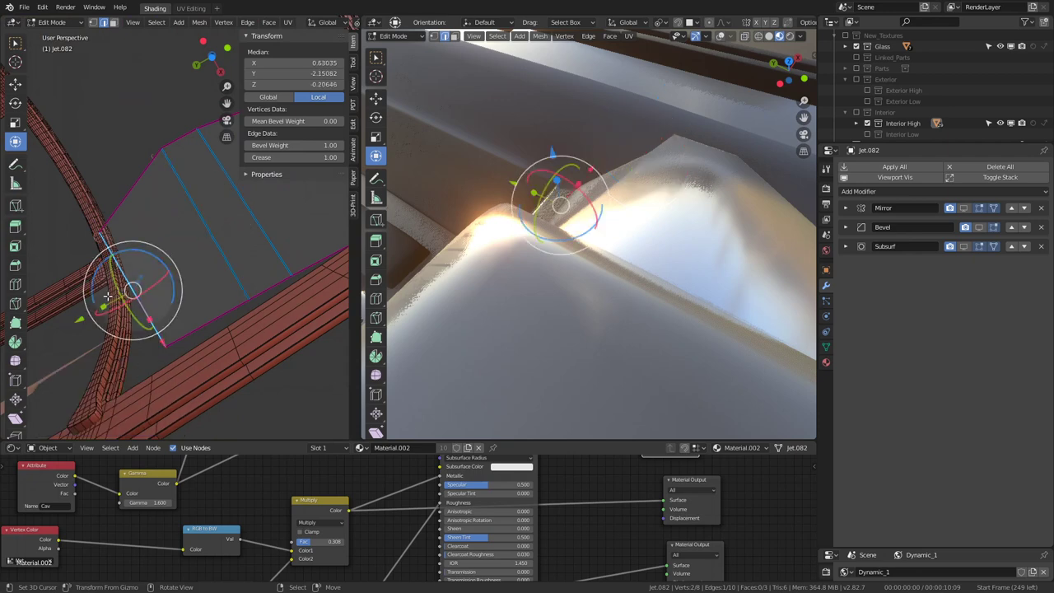
pyautogui.press('r')
pyautogui.press('r')
pyautogui.press('Escape')
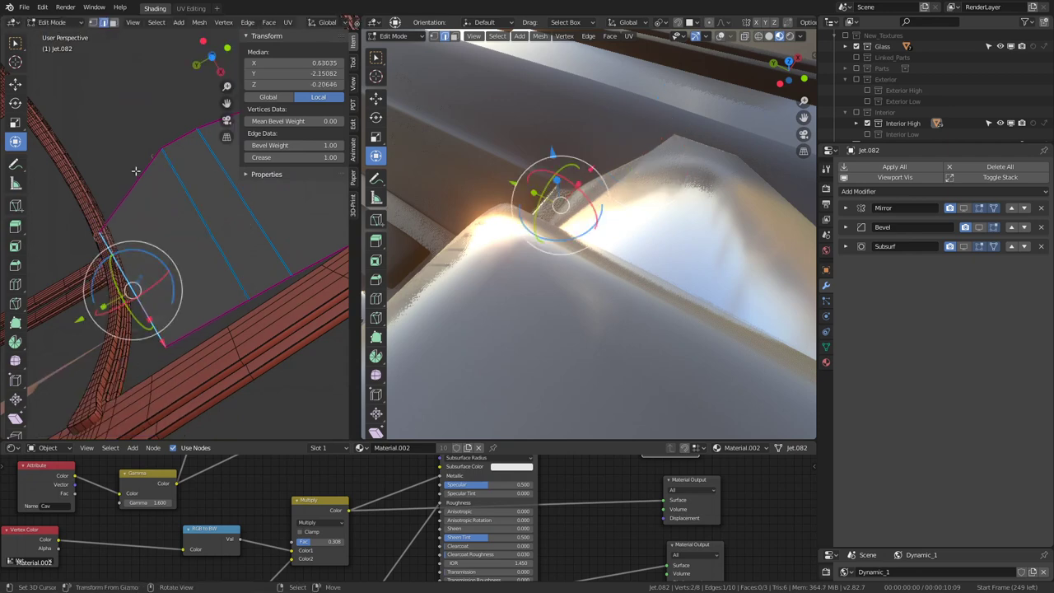
pyautogui.moveTo(101, 300)
pyautogui.mouseDown(button='middle')
pyautogui.moveTo(213, 263)
pyautogui.moveTo(177, 349)
pyautogui.moveTo(280, 245)
pyautogui.moveTo(310, 322)
pyautogui.moveTo(107, 314)
pyautogui.mouseUp(button='middle')
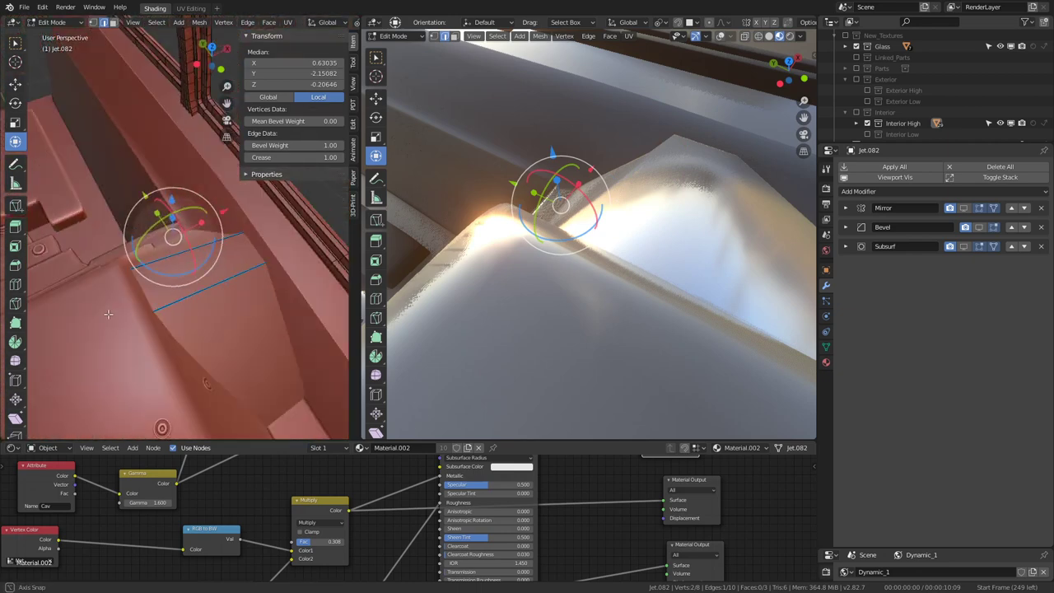
# Step: Select the cover's slanted top face and bring up Quick Favorites
pyautogui.click(113, 24)
pyautogui.click(191, 214)
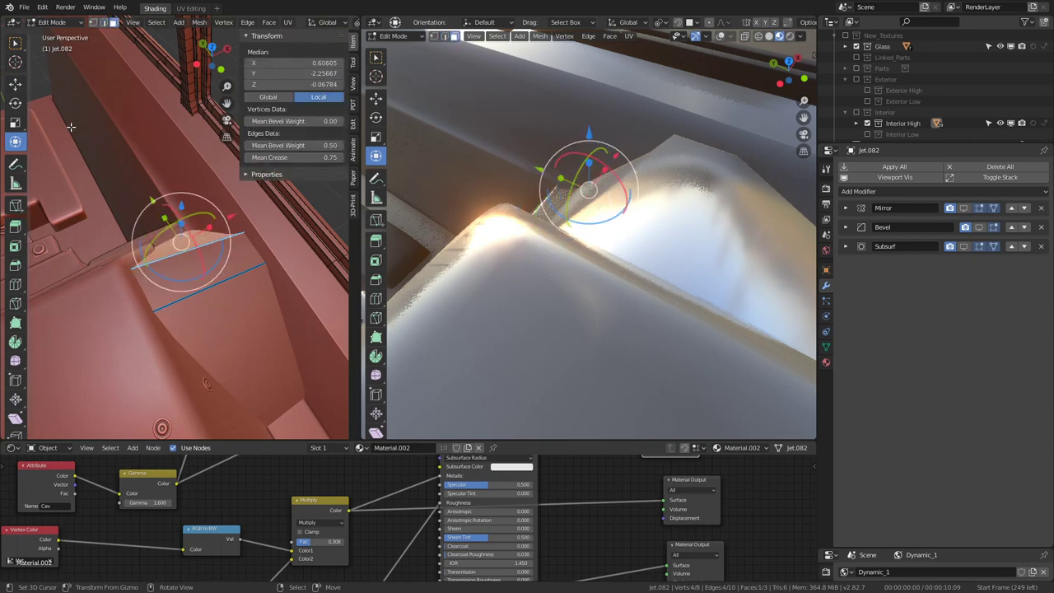
pyautogui.press('q')
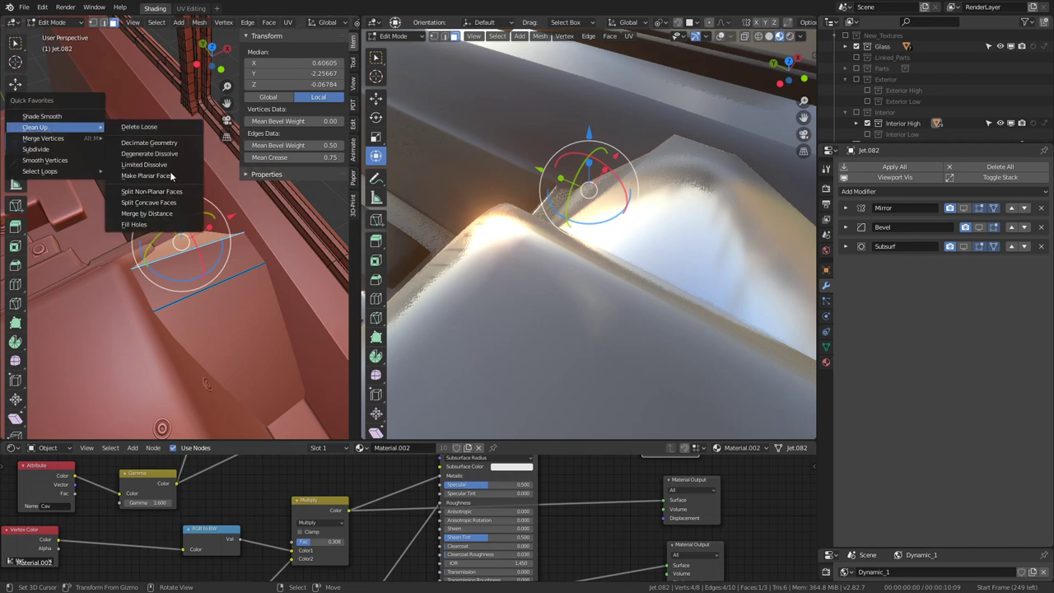
# Step: Make the top face planar and shift it -0.015 along Y
pyautogui.click(170, 175)
pyautogui.press('q')
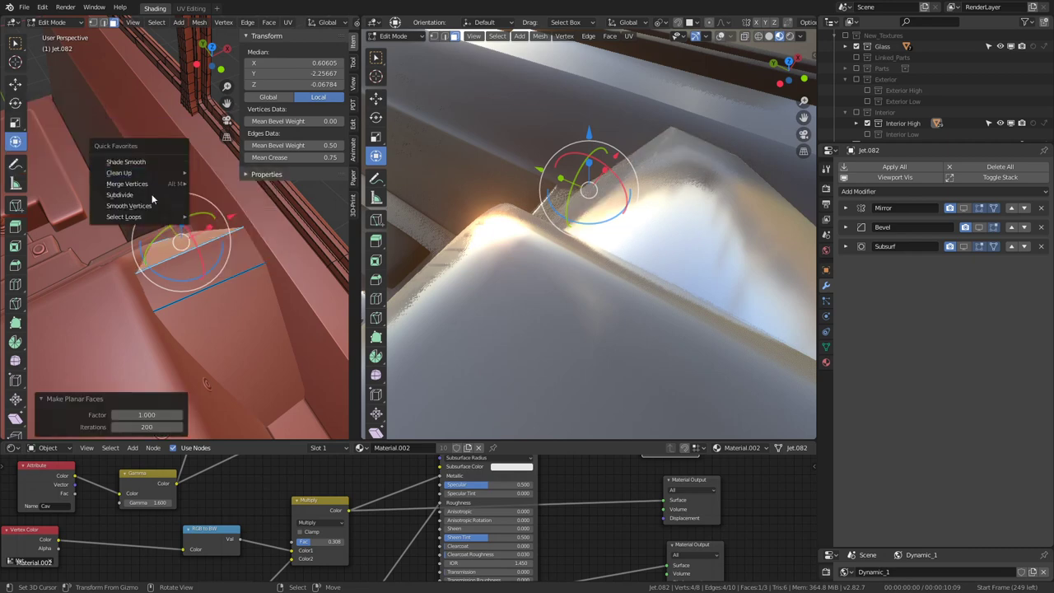
pyautogui.moveTo(152, 193)
pyautogui.mouseDown(button='middle')
pyautogui.moveTo(143, 248)
pyautogui.moveTo(119, 217)
pyautogui.moveTo(208, 228)
pyautogui.mouseUp(button='middle')
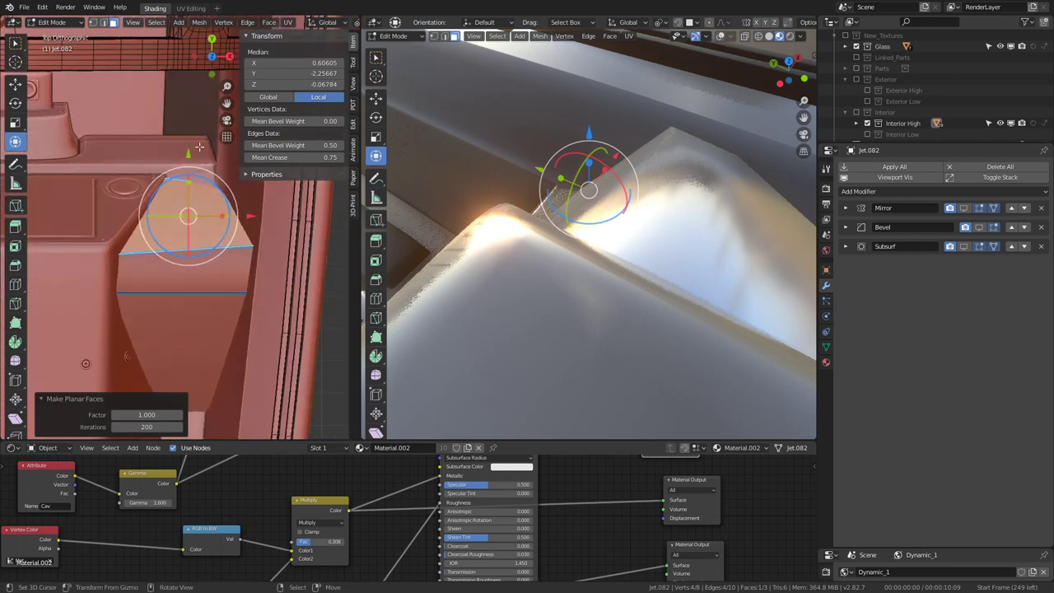
pyautogui.moveTo(191, 145); pyautogui.dragTo(181, 154)
# Step: Show the modifiers in the viewport again and view the cover from above
pyautogui.moveTo(576, 206)
pyautogui.mouseDown(button='middle')
pyautogui.moveTo(642, 125)
pyautogui.moveTo(599, 302)
pyautogui.mouseUp(button='middle')
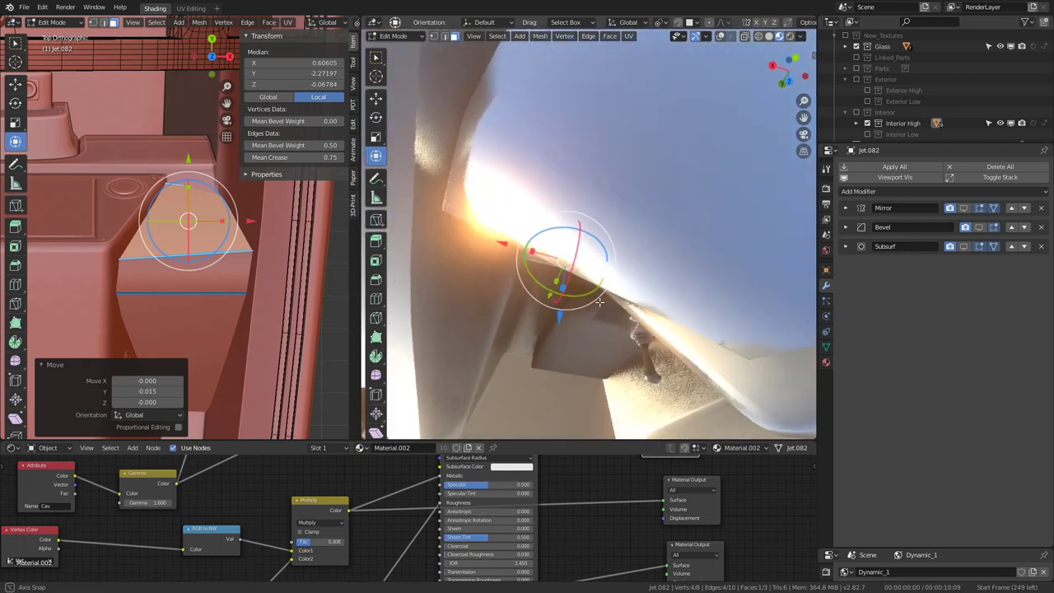
pyautogui.click(949, 177)
pyautogui.moveTo(626, 206)
pyautogui.mouseDown(button='middle')
pyautogui.moveTo(646, 213)
pyautogui.moveTo(610, 247)
pyautogui.mouseUp(button='middle')
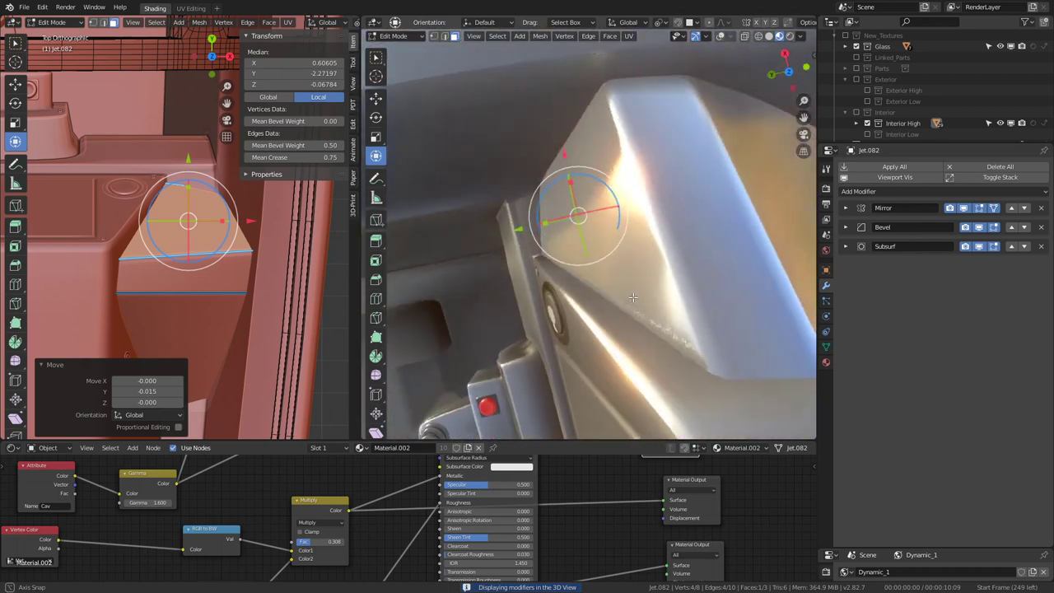
pyautogui.moveTo(177, 239)
pyautogui.mouseDown(button='middle')
pyautogui.moveTo(166, 249)
pyautogui.moveTo(169, 238)
pyautogui.mouseUp(button='middle')
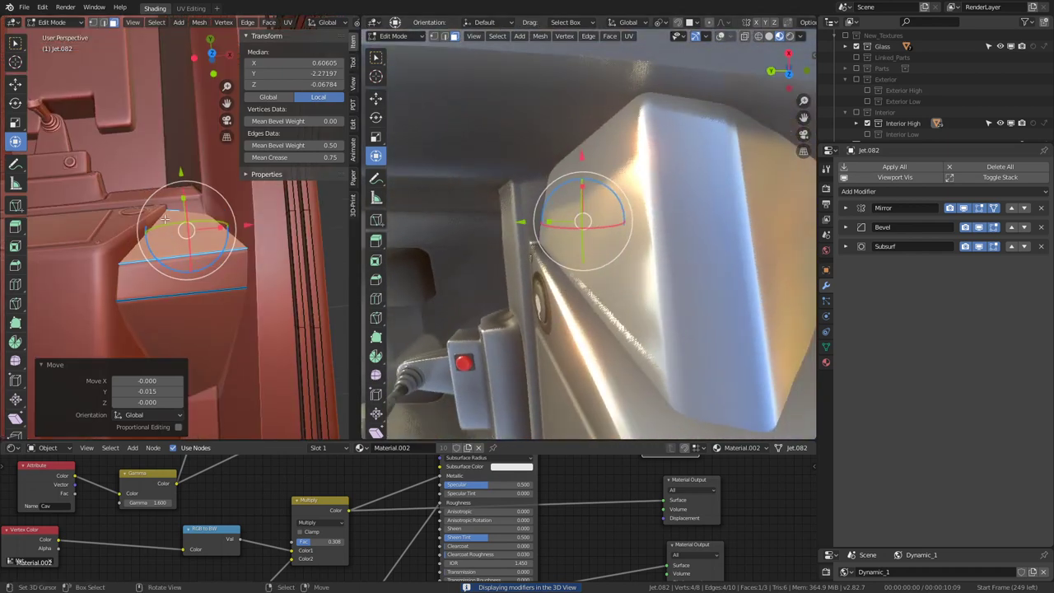
pyautogui.press('KP_7')
# Step: Maximize the left view and slide the cover's top edge along Y
pyautogui.hotkey('ctrl', 'space')
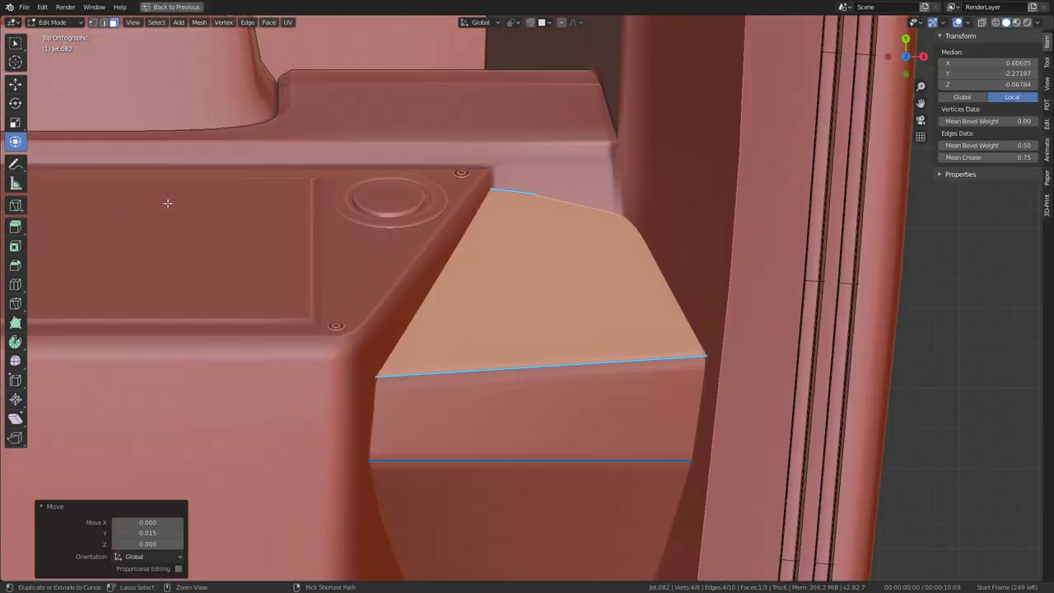
pyautogui.keyDown('shift'); pyautogui.click(512, 191); pyautogui.keyUp('shift')
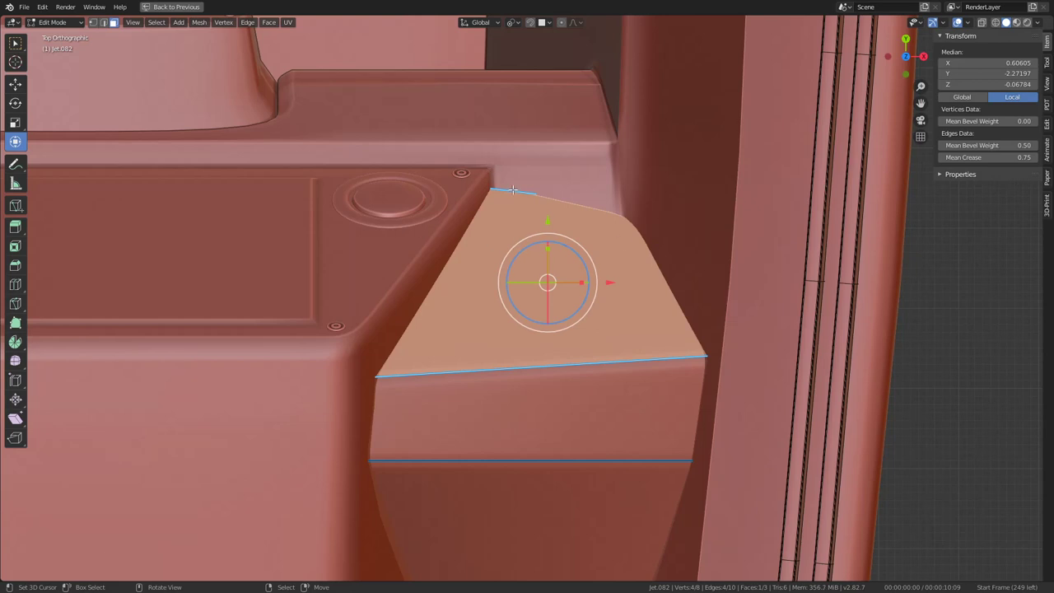
pyautogui.click(102, 23)
pyautogui.click(527, 201)
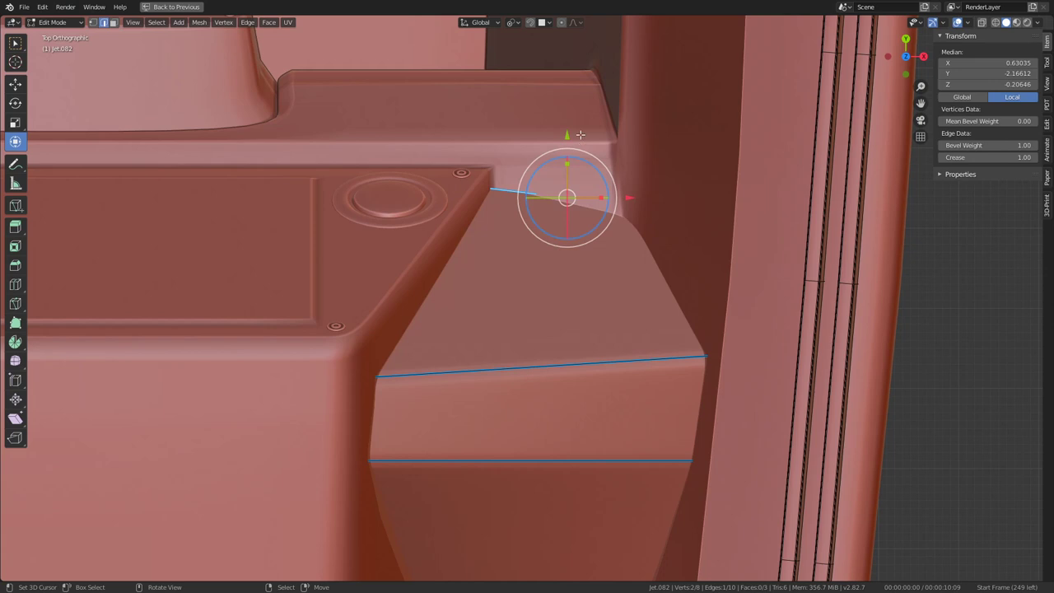
pyautogui.moveTo(581, 134)
pyautogui.mouseDown()
pyautogui.moveTo(579, 97)
pyautogui.moveTo(583, 110)
pyautogui.mouseUp()
# Step: Snap the top corner vertices onto the panel's inner corner and the side wall
pyautogui.click(476, 188)
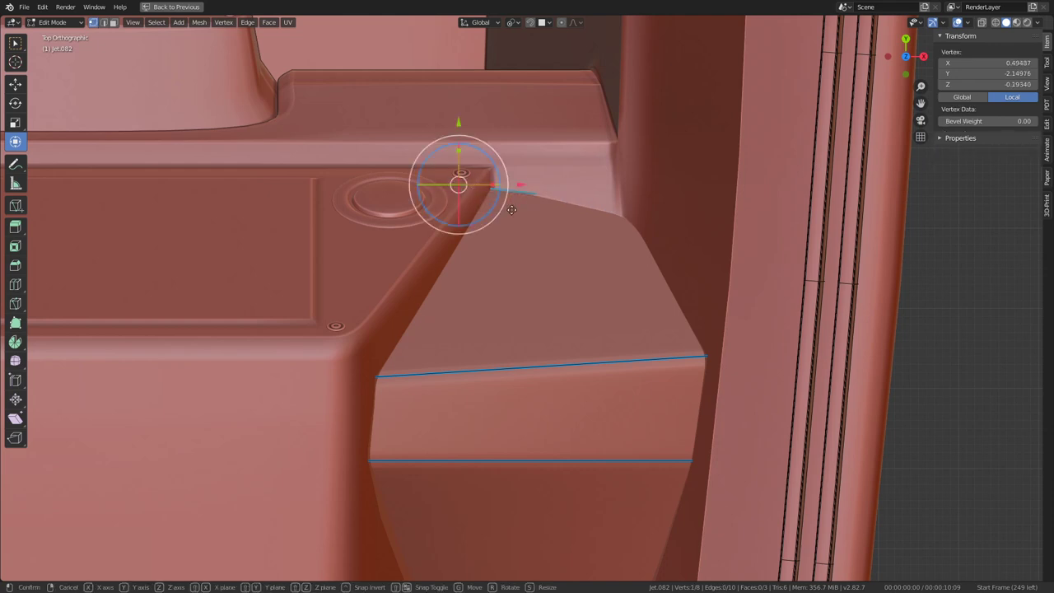
pyautogui.press('Escape')
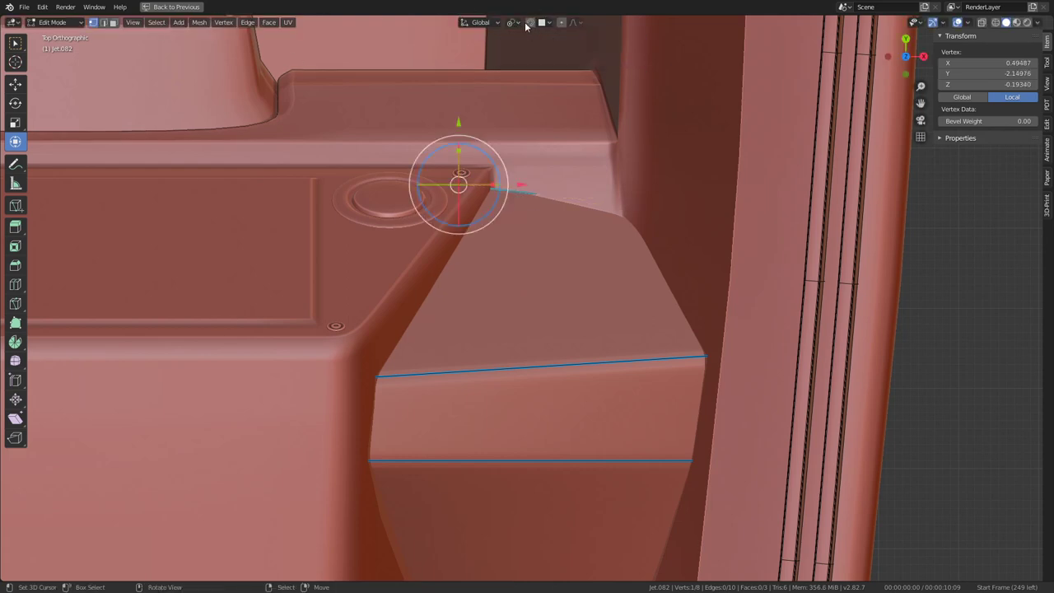
pyautogui.press('g')
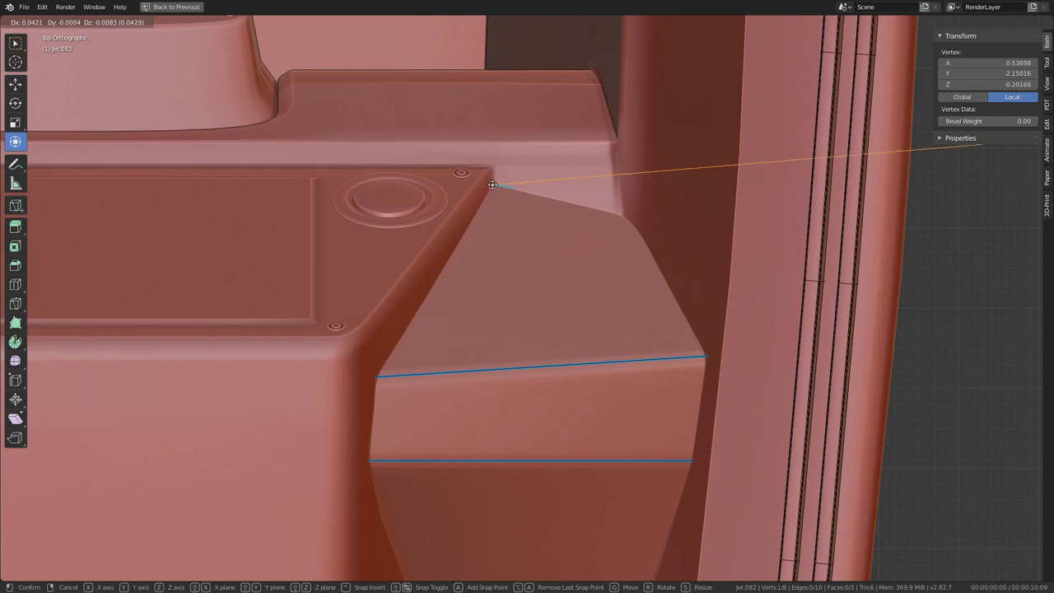
pyautogui.click(492, 185)
pyautogui.click(627, 218)
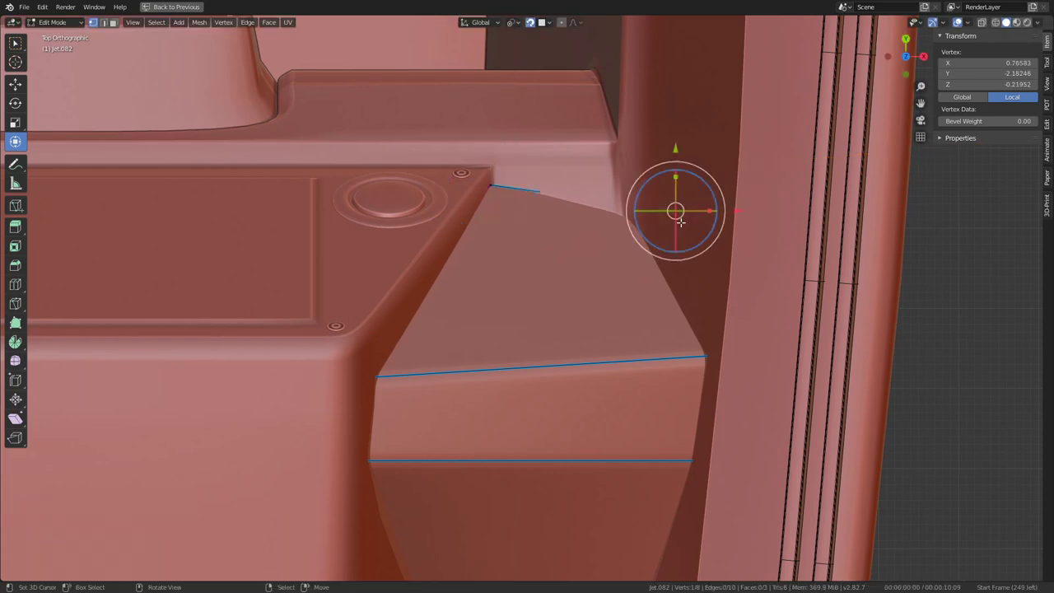
pyautogui.press('g')
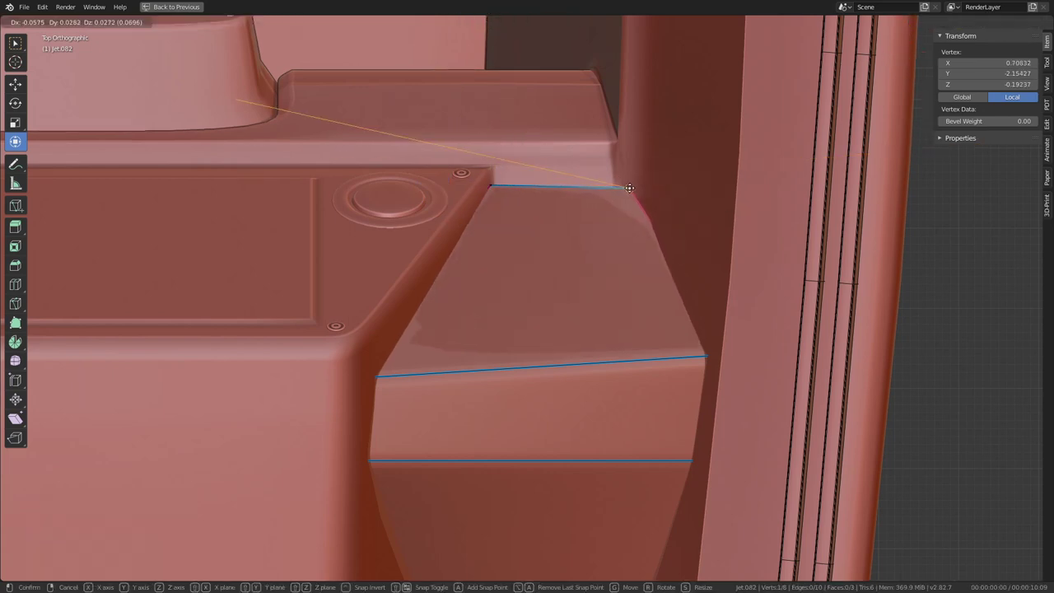
pyautogui.click(673, 206)
pyautogui.moveTo(673, 206)
pyautogui.mouseDown(button='middle')
pyautogui.moveTo(490, 466)
pyautogui.moveTo(443, 476)
pyautogui.mouseUp(button='middle')
# Step: Snap two cover vertices onto the panel edge and the top of the wall
pyautogui.press('g')
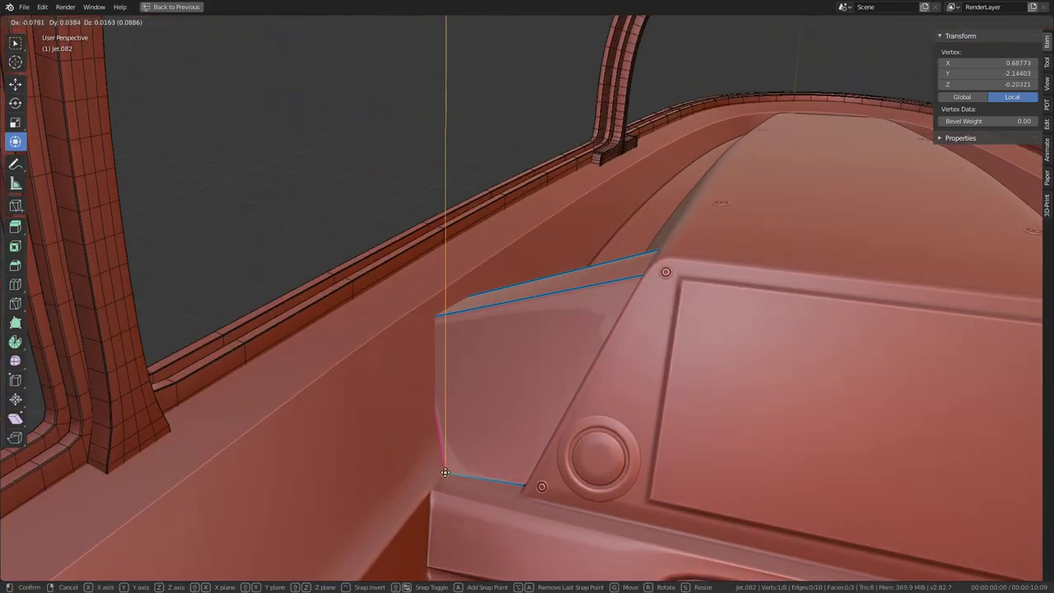
pyautogui.click(444, 473)
pyautogui.click(447, 298)
pyautogui.moveTo(448, 299)
pyautogui.mouseDown(button='middle')
pyautogui.moveTo(404, 313)
pyautogui.moveTo(589, 283)
pyautogui.mouseUp(button='middle')
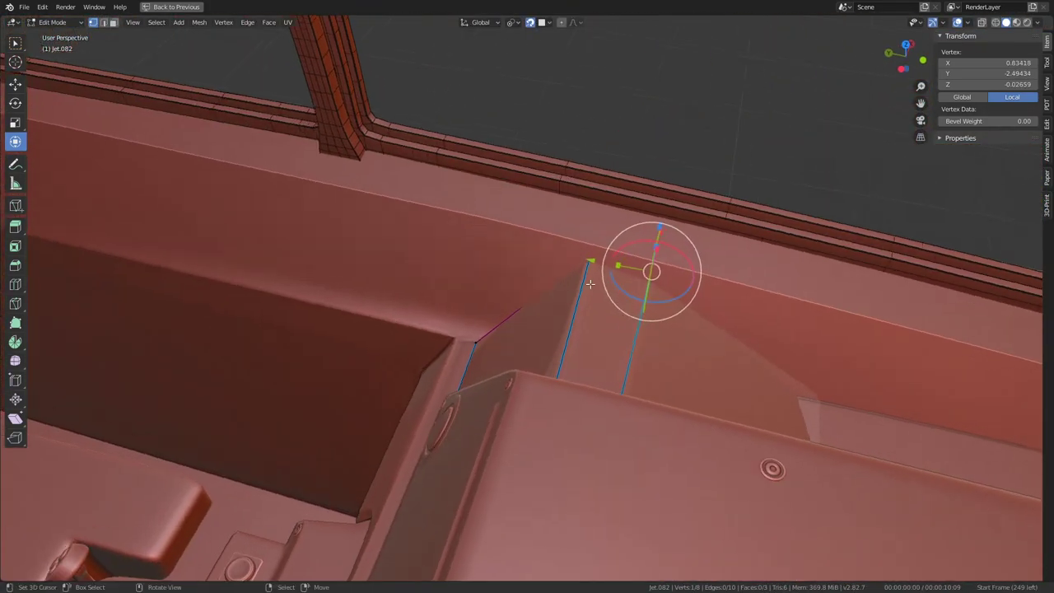
pyautogui.scroll(2, 589, 283)
pyautogui.press('g')
pyautogui.click(596, 247)
pyautogui.press('g')
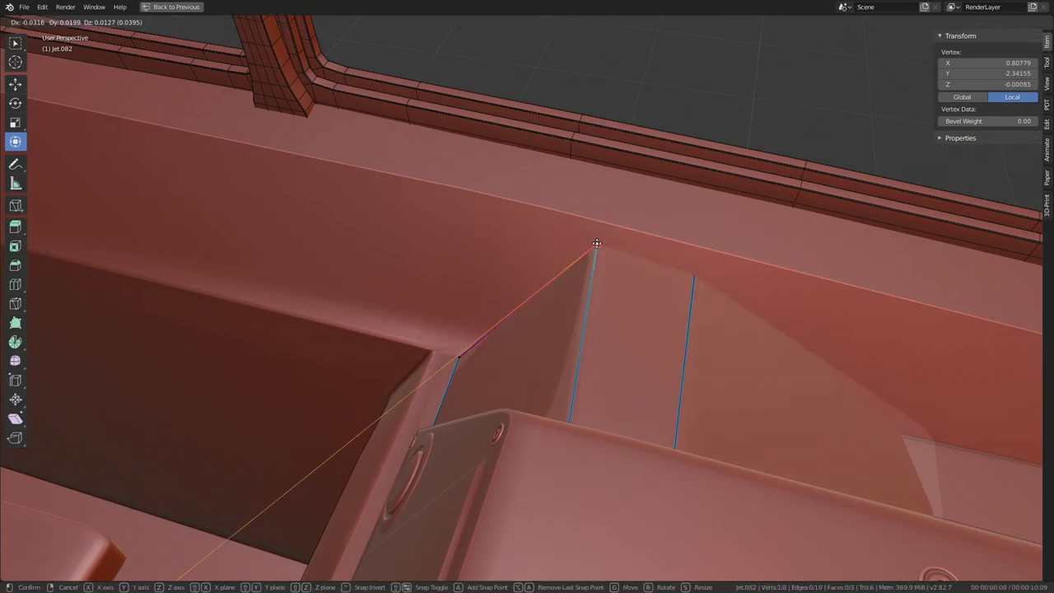
pyautogui.click(596, 244)
pyautogui.moveTo(596, 244); pyautogui.dragTo(644, 351, button='middle')
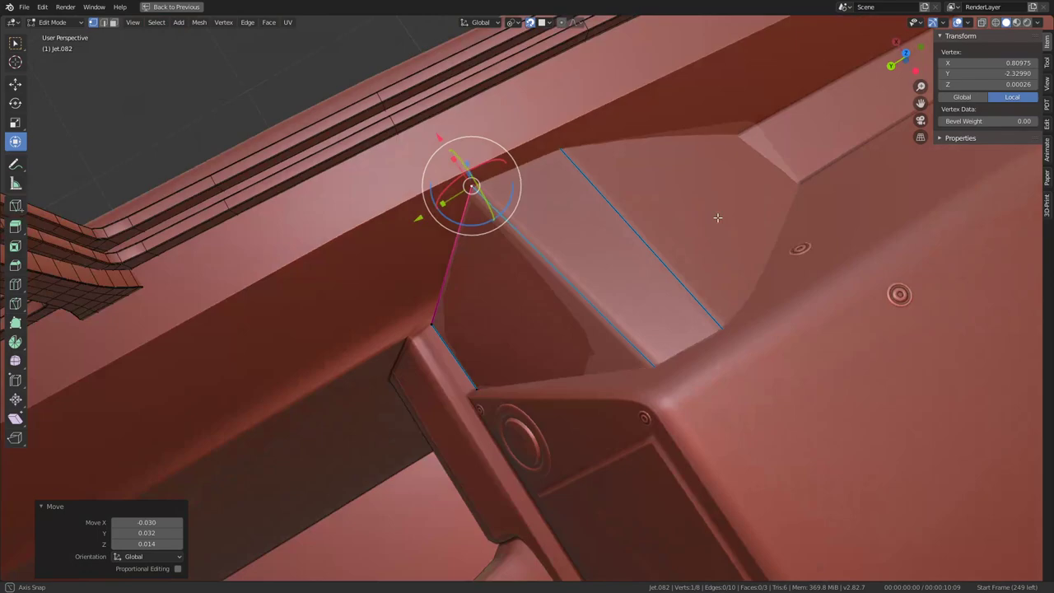
pyautogui.moveTo(620, 261); pyautogui.dragTo(538, 236, button='middle')
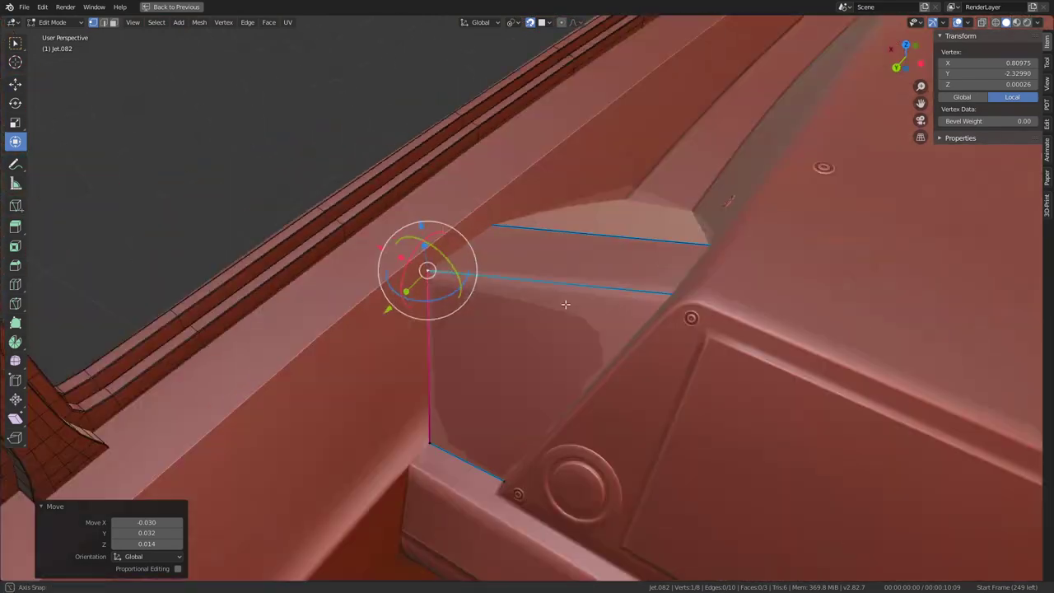
# Step: Snap the corner and upper-left vertices to the panel and make the left edge vertical
pyautogui.click(486, 196)
pyautogui.press('g')
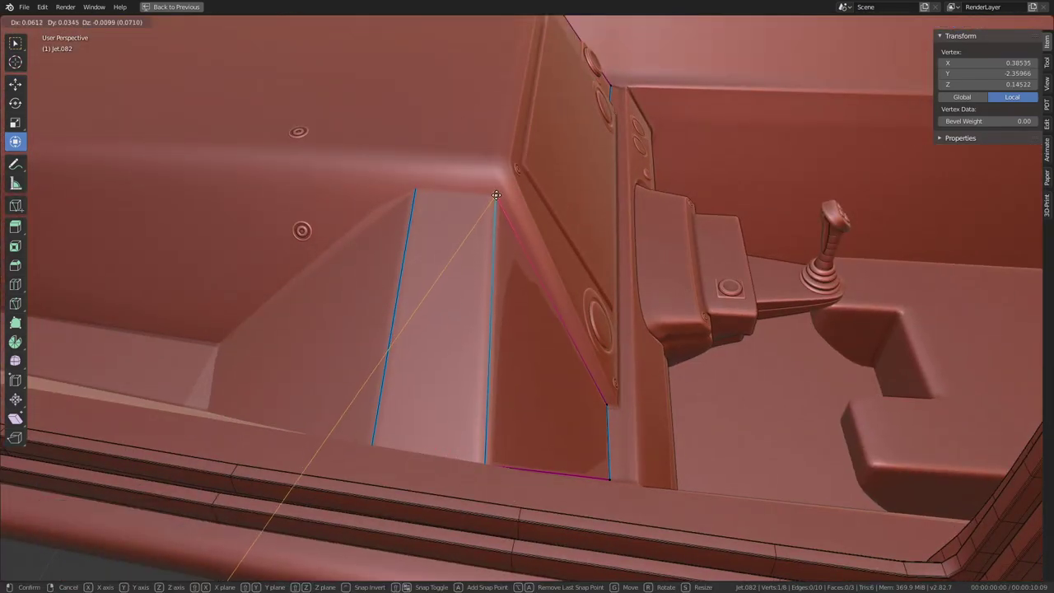
pyautogui.click(499, 195)
pyautogui.click(414, 190)
pyautogui.press('g')
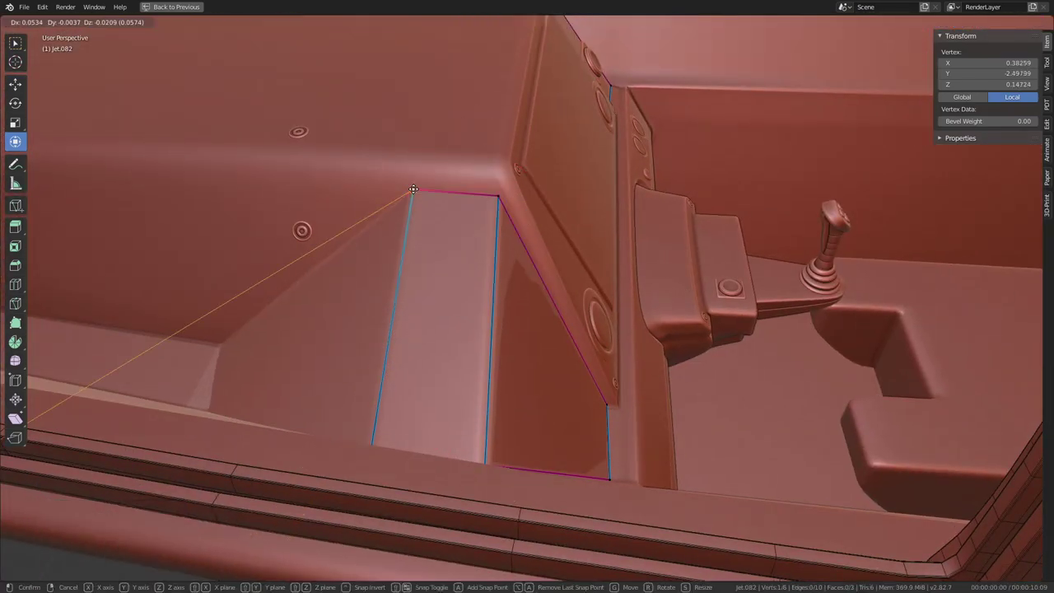
pyautogui.click(414, 190)
pyautogui.moveTo(414, 190); pyautogui.dragTo(442, 283, button='middle')
pyautogui.click(404, 394)
pyautogui.press('g')
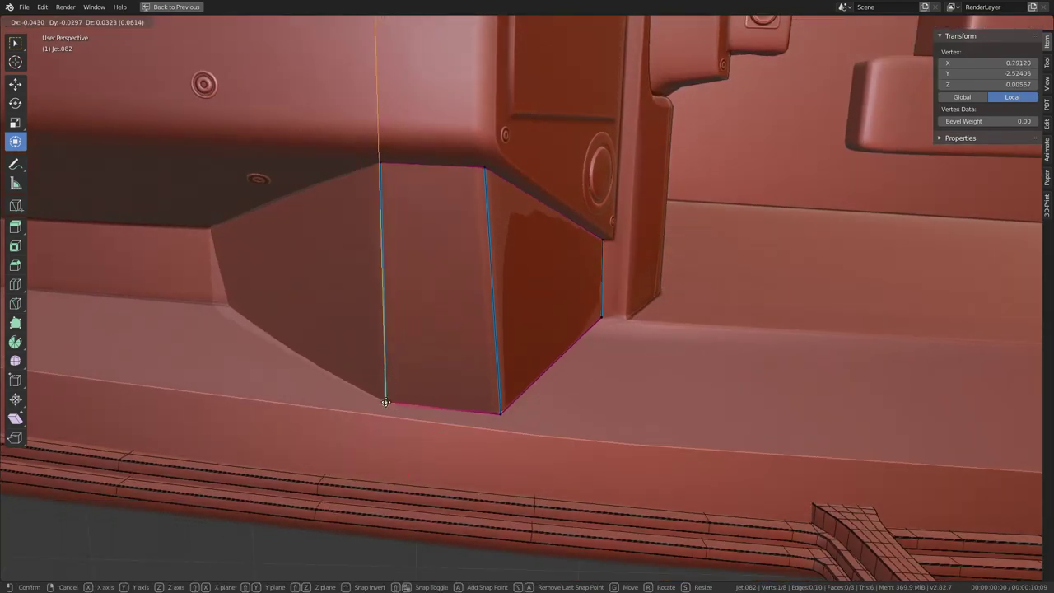
pyautogui.click(383, 402)
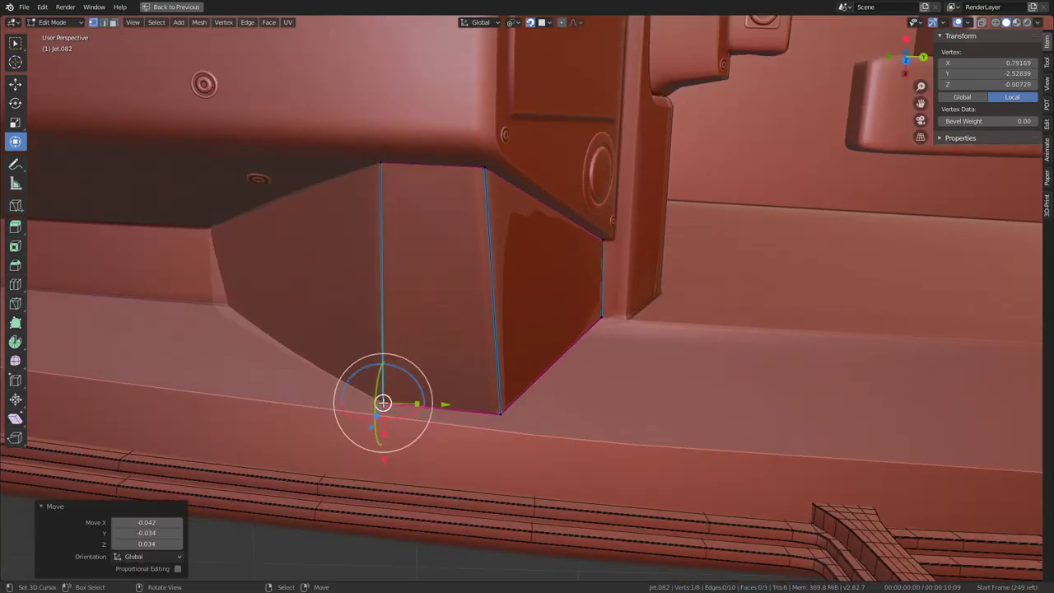
# Step: Snap the cover's outer tip vertex onto the panel side and nudge a neighbouring vertex
pyautogui.click(15, 319)
pyautogui.moveTo(149, 313); pyautogui.dragTo(268, 312, button='middle')
pyautogui.press('g')
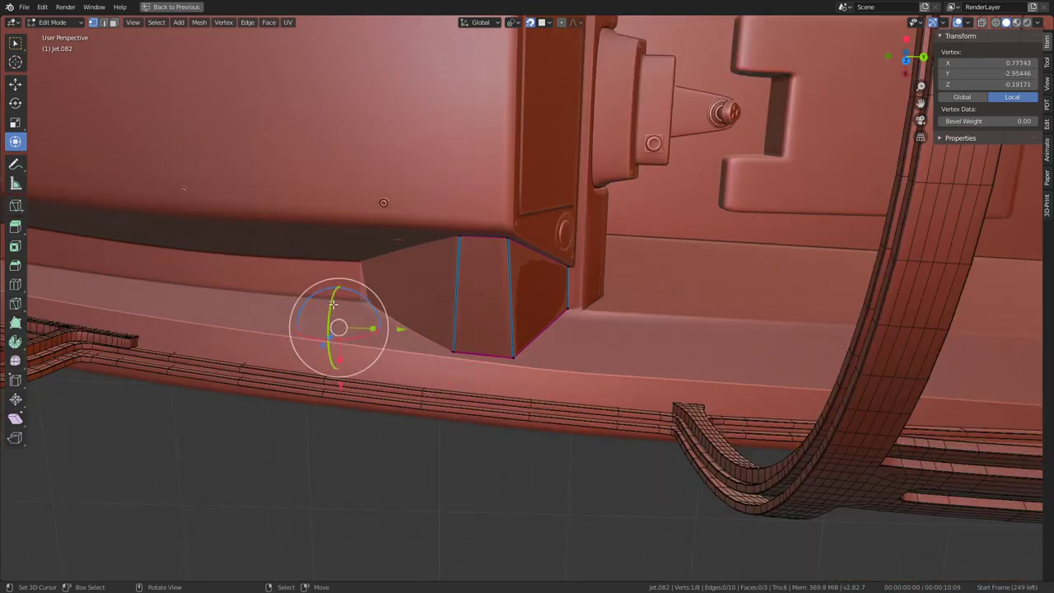
pyautogui.press('g')
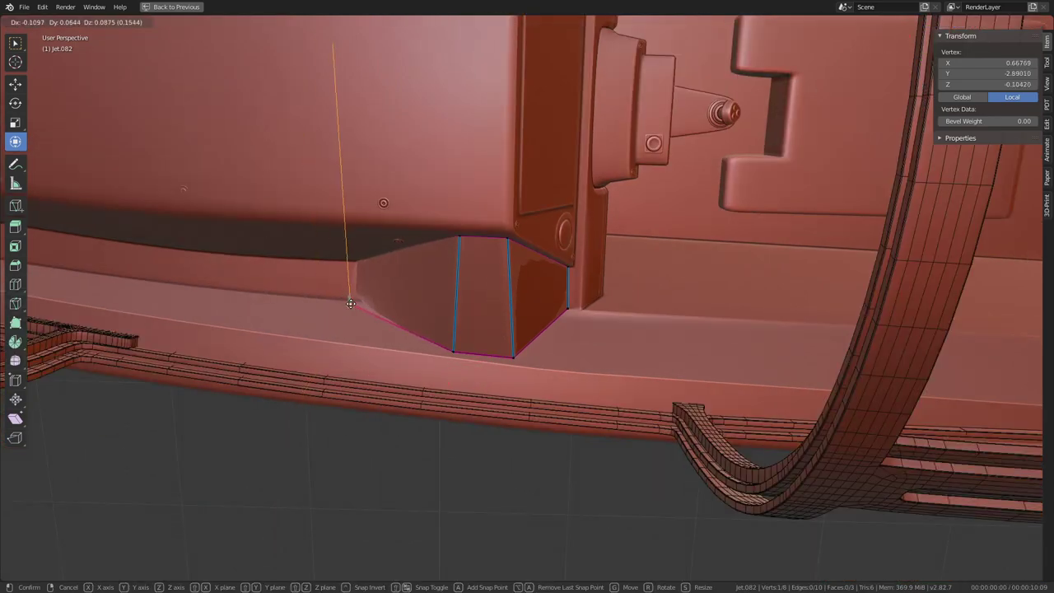
pyautogui.click(351, 303)
pyautogui.moveTo(351, 304); pyautogui.dragTo(349, 306, button='middle')
pyautogui.press('g')
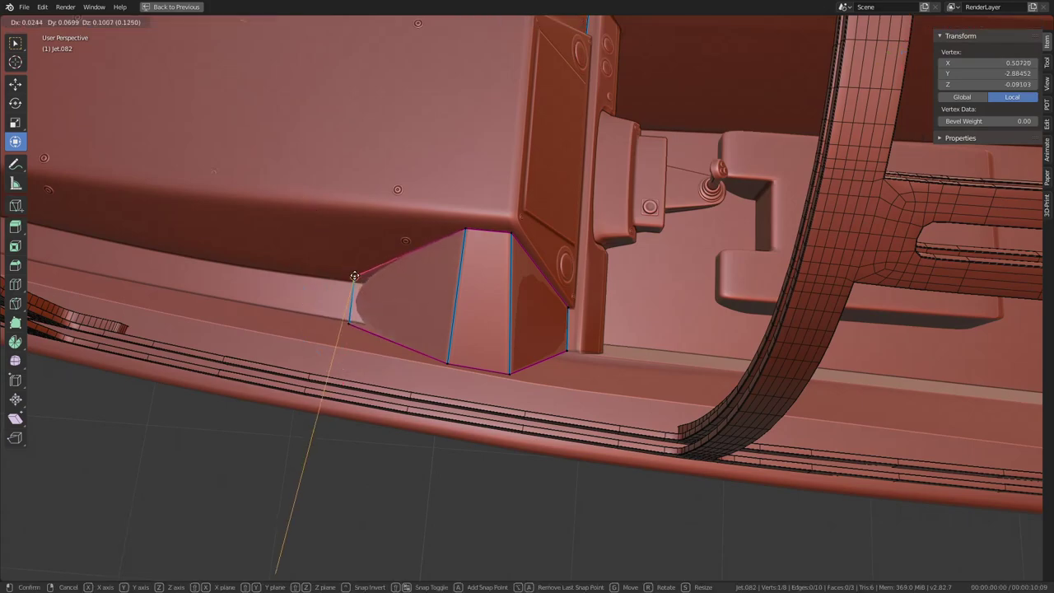
pyautogui.click(354, 283)
pyautogui.moveTo(354, 282)
pyautogui.mouseDown(button='middle')
pyautogui.moveTo(378, 247)
pyautogui.moveTo(254, 186)
pyautogui.moveTo(505, 242)
pyautogui.moveTo(466, 296)
pyautogui.moveTo(327, 238)
pyautogui.moveTo(431, 264)
pyautogui.moveTo(387, 268)
pyautogui.moveTo(461, 296)
pyautogui.moveTo(544, 270)
pyautogui.moveTo(666, 356)
pyautogui.moveTo(637, 321)
pyautogui.mouseUp(button='middle')
pyautogui.click(433, 307)
pyautogui.press('g')
pyautogui.click(428, 305)
# Step: From top view, make the upper edge horizontal by scaling its two vertices to 0 along Y
pyautogui.press('KP_7')
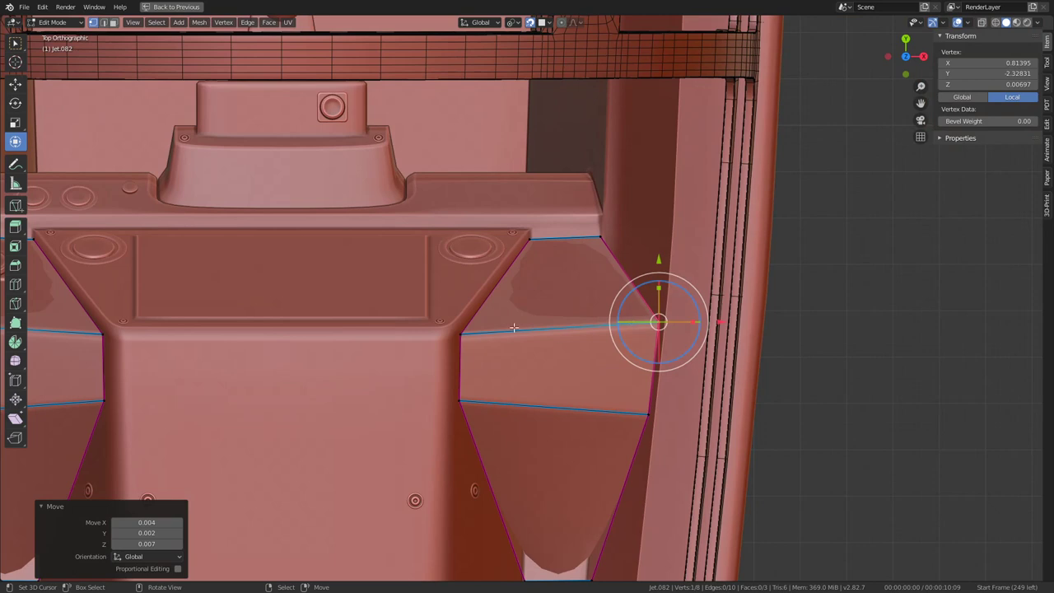
pyautogui.click(651, 339)
pyautogui.keyDown('shift'); pyautogui.click(461, 333); pyautogui.keyUp('shift')
pyautogui.press('s')
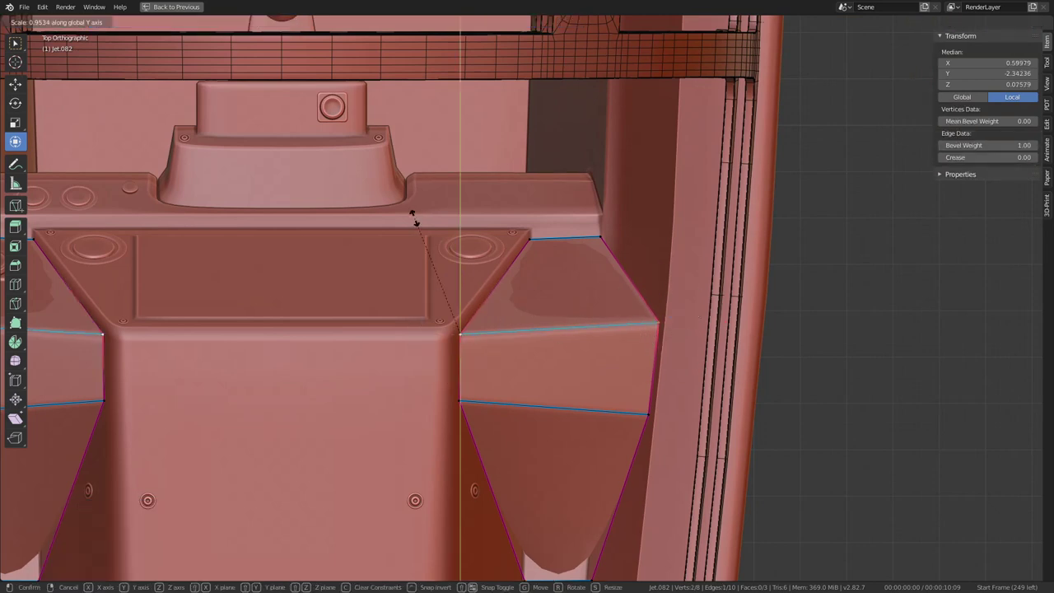
pyautogui.press('y')
pyautogui.press('0')
pyautogui.press('Return')
# Step: Level the cover's lower edge by scaling it to zero along Y
pyautogui.click(601, 238)
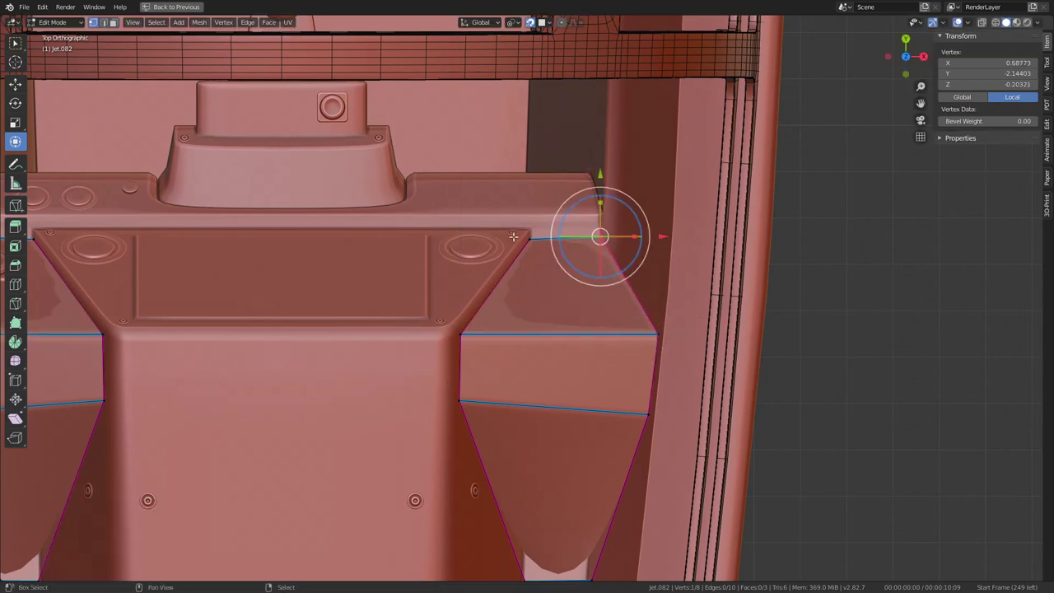
pyautogui.keyDown('shift'); pyautogui.click(458, 238); pyautogui.keyUp('shift')
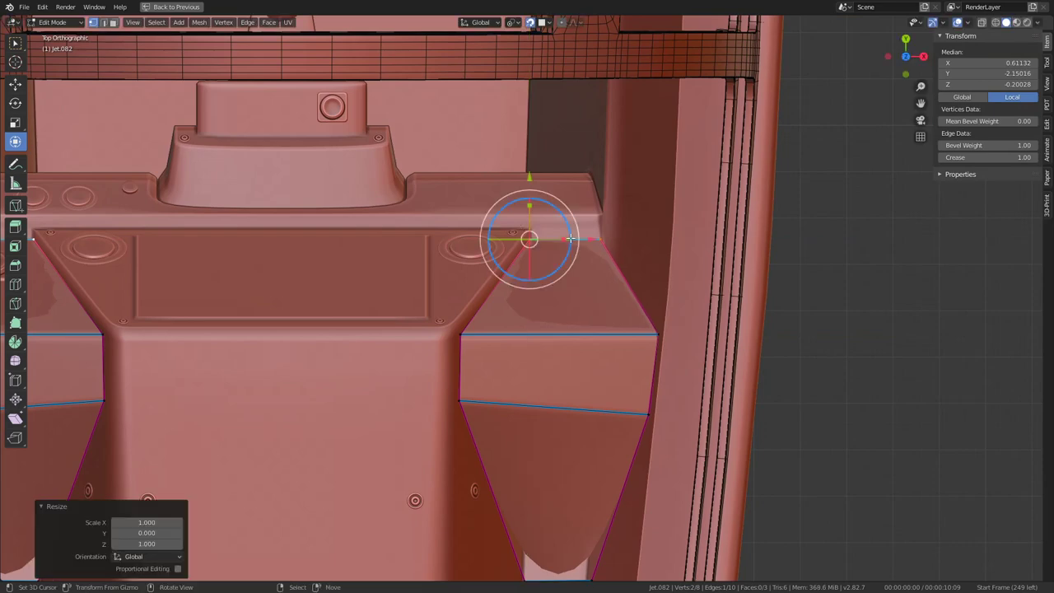
pyautogui.click(652, 415)
pyautogui.keyDown('shift'); pyautogui.click(461, 402); pyautogui.keyUp('shift')
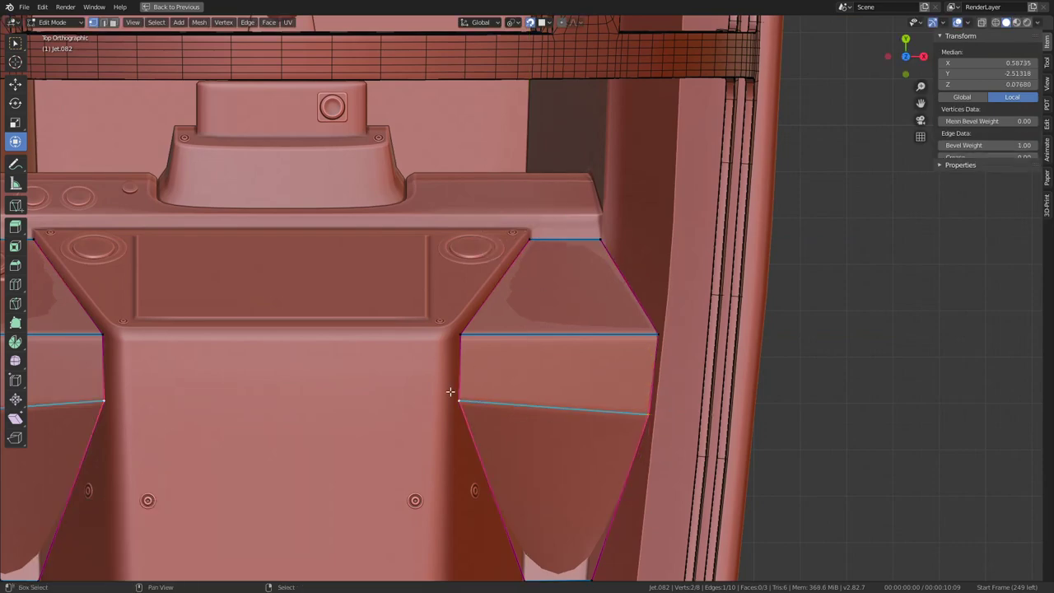
pyautogui.press('s')
pyautogui.press('y')
pyautogui.press('0')
pyautogui.press('Return')
# Step: Level the cover's bottom edge as well by scaling it to zero along Y
pyautogui.scroll(-2, 656, 492)
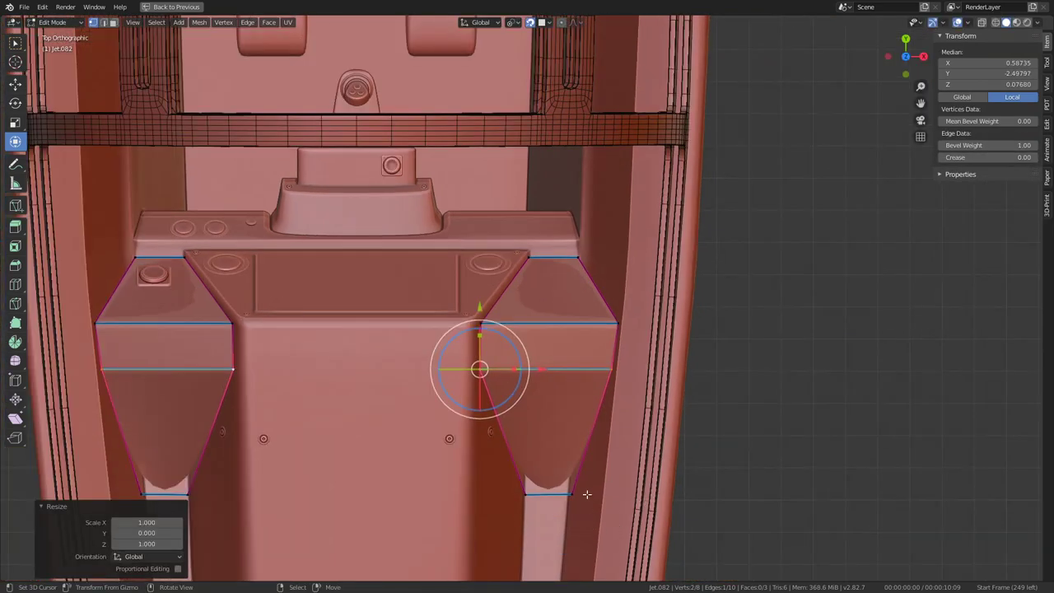
pyautogui.click(570, 494)
pyautogui.keyDown('shift'); pyautogui.click(525, 494); pyautogui.keyUp('shift')
pyautogui.press('s')
pyautogui.press('y')
pyautogui.press('0')
pyautogui.press('Return')
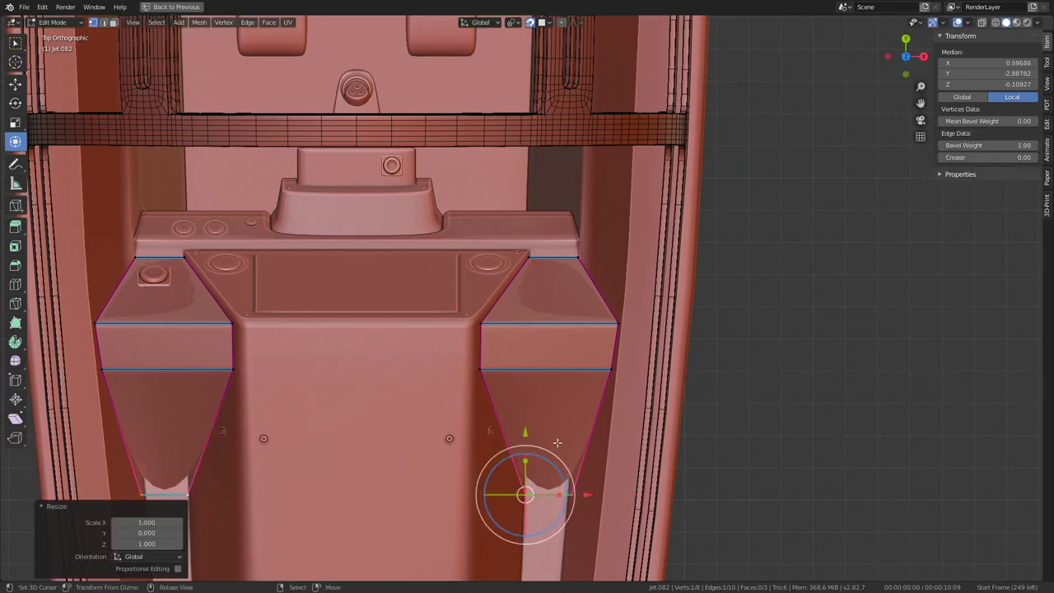
# Step: Snap the cover's bottom-right corner onto the side panel, moving it -0.008, 0.026, -0.016
pyautogui.moveTo(557, 443)
pyautogui.mouseDown(button='middle')
pyautogui.moveTo(572, 286)
pyautogui.moveTo(680, 407)
pyautogui.moveTo(650, 315)
pyautogui.moveTo(765, 271)
pyautogui.moveTo(773, 255)
pyautogui.moveTo(606, 325)
pyautogui.moveTo(529, 285)
pyautogui.moveTo(529, 269)
pyautogui.moveTo(614, 313)
pyautogui.moveTo(621, 393)
pyautogui.moveTo(593, 378)
pyautogui.mouseUp(button='middle')
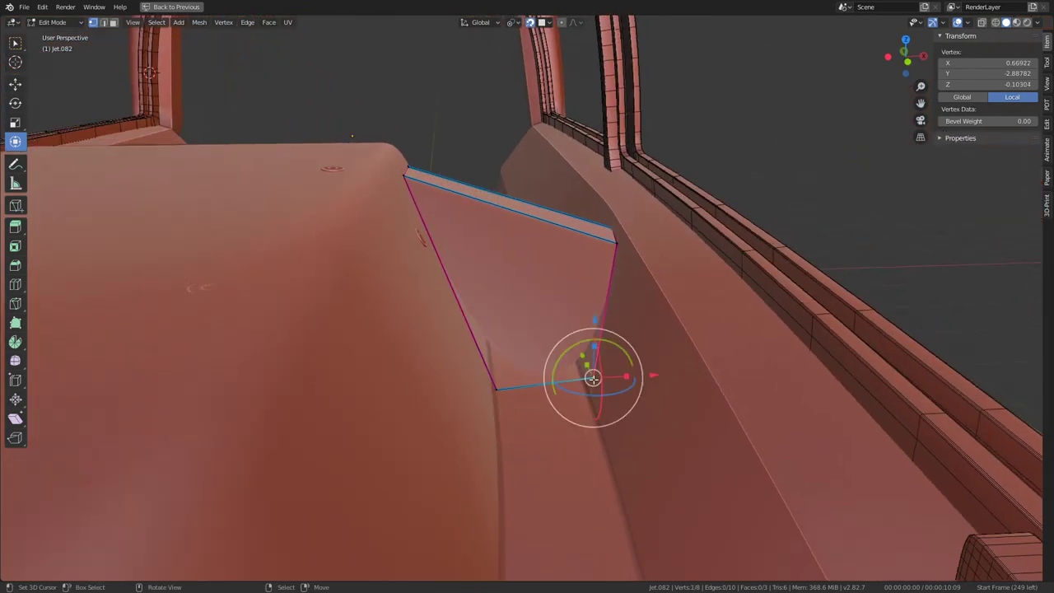
pyautogui.scroll(2, 593, 378)
pyautogui.moveTo(623, 417); pyautogui.dragTo(618, 432)
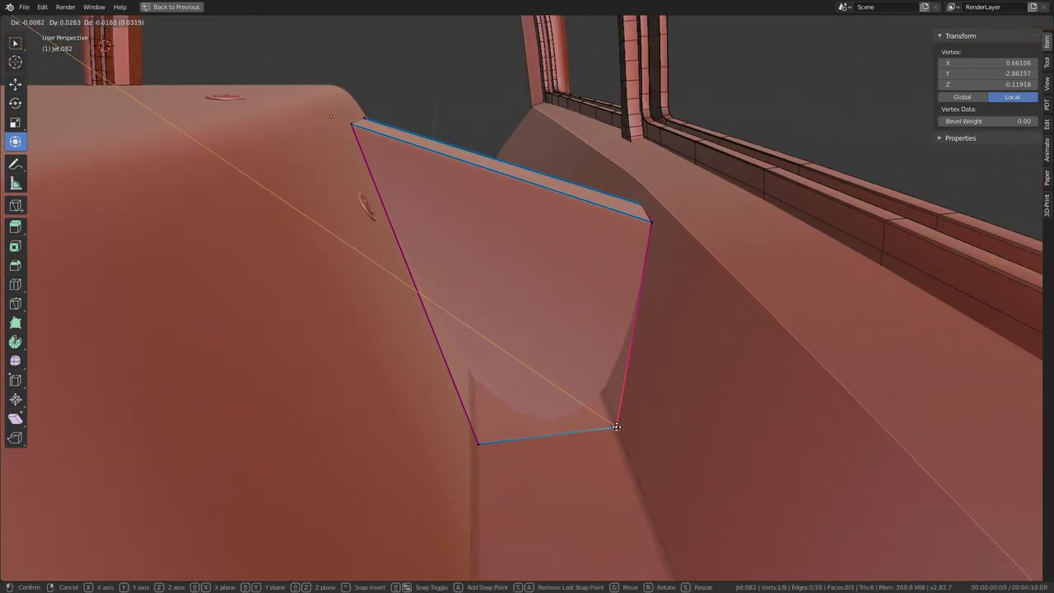
pyautogui.rightClick(616, 426)
pyautogui.press('g')
pyautogui.click(616, 427)
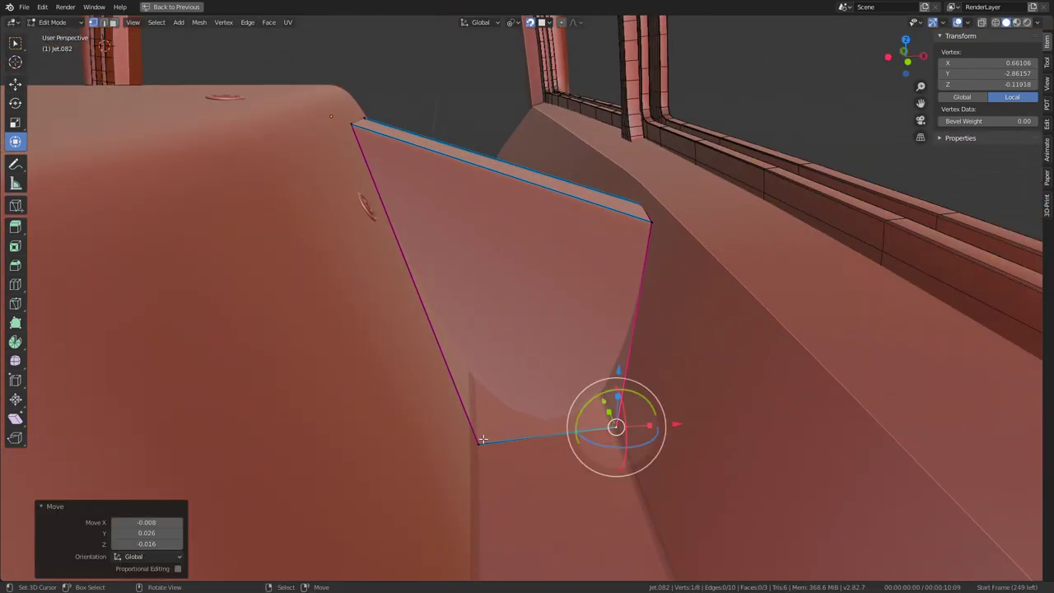
pyautogui.keyDown('shift'); pyautogui.click(482, 440); pyautogui.keyUp('shift')
# Step: From top view, flatten the two bottom corners to zero along Y
pyautogui.moveTo(484, 440)
pyautogui.mouseDown(button='middle')
pyautogui.moveTo(500, 490)
pyautogui.moveTo(527, 461)
pyautogui.mouseUp(button='middle')
pyautogui.press('KP_7')
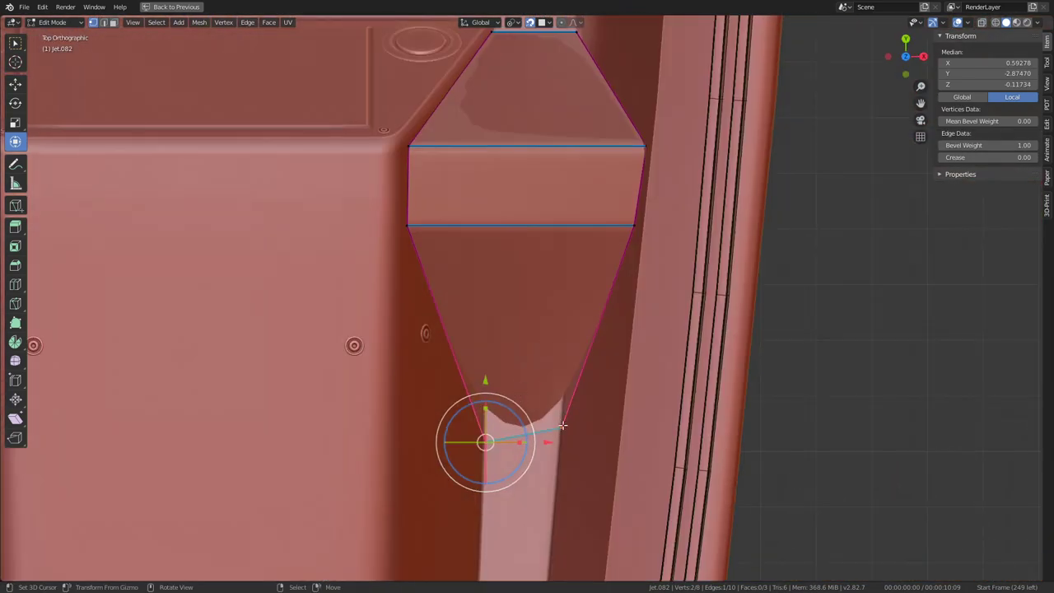
pyautogui.press('s')
pyautogui.press('y')
pyautogui.press('0')
pyautogui.press('Return')
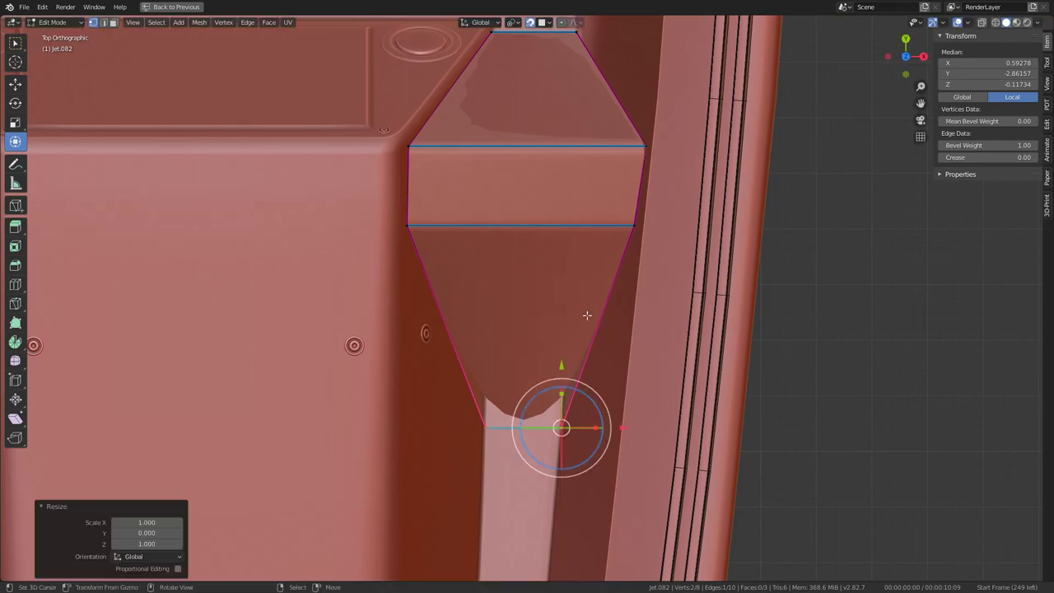
pyautogui.moveTo(586, 315)
pyautogui.mouseDown(button='middle')
pyautogui.moveTo(391, 221)
pyautogui.moveTo(513, 226)
pyautogui.mouseUp(button='middle')
pyautogui.click(637, 215)
pyautogui.press('KP_1')
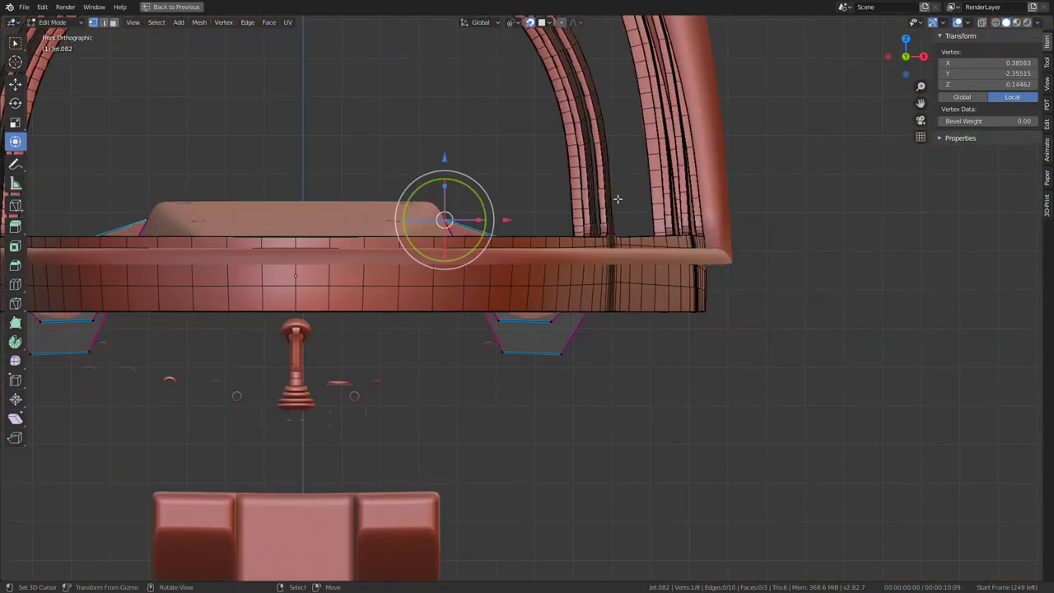
# Step: In side view, flatten the cover edge to one height by scaling to zero along Z
pyautogui.press('KP_3')
pyautogui.scroll(2, 546, 343)
pyautogui.scroll(3, 546, 343)
pyautogui.keyDown('shift'); pyautogui.moveTo(633, 344); pyautogui.dragTo(546, 344, button='middle'); pyautogui.keyUp('shift')
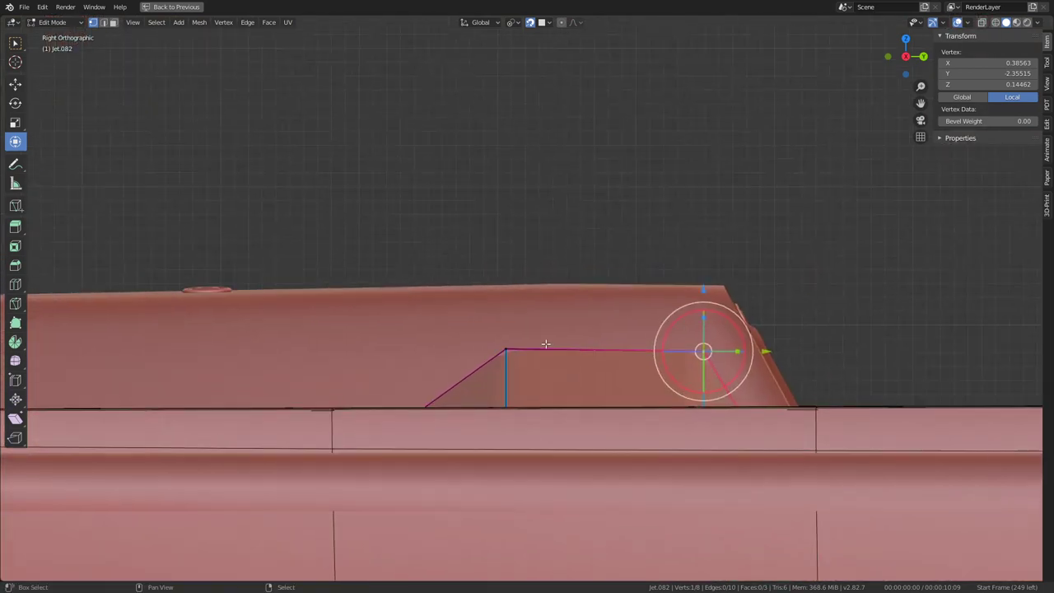
pyautogui.keyDown('shift'); pyautogui.click(509, 349); pyautogui.keyUp('shift')
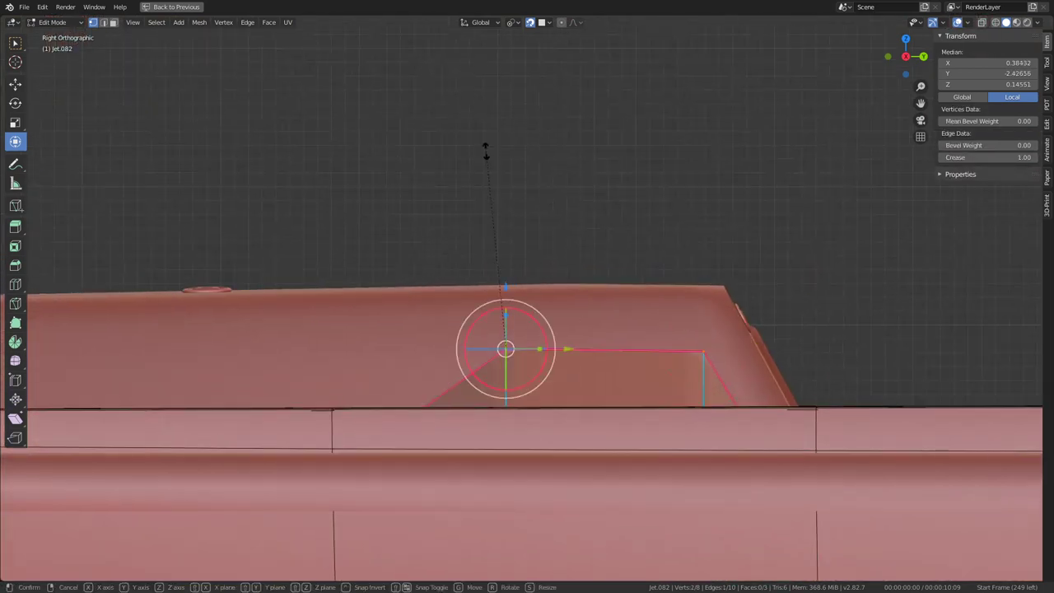
pyautogui.press('s')
pyautogui.press('z')
pyautogui.press('0')
pyautogui.press('Return')
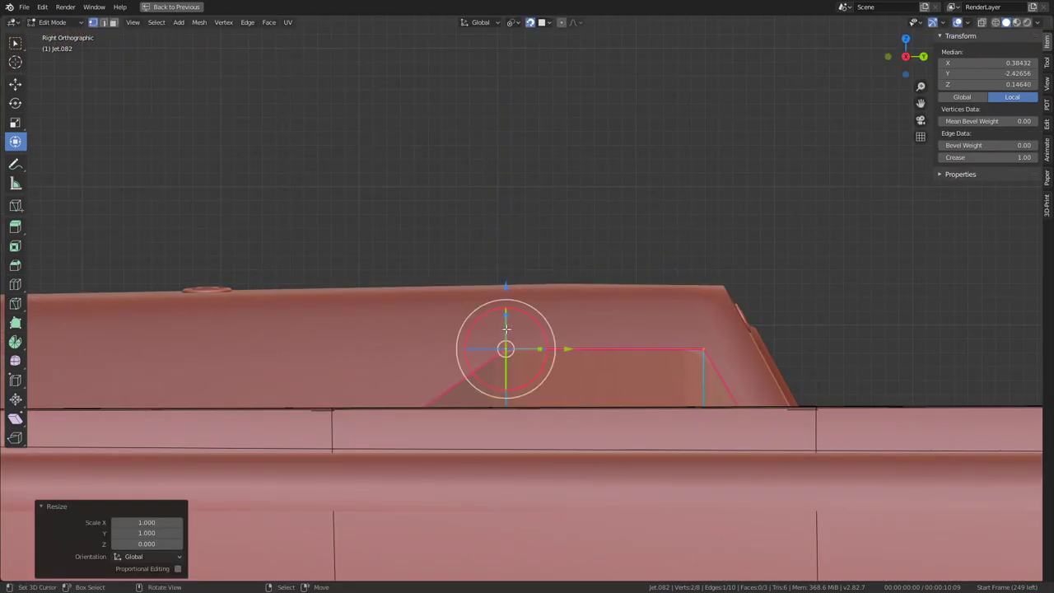
# Step: Reposition a vertex, then align two ridge-corner vertices by scaling them to zero along X
pyautogui.press('g')
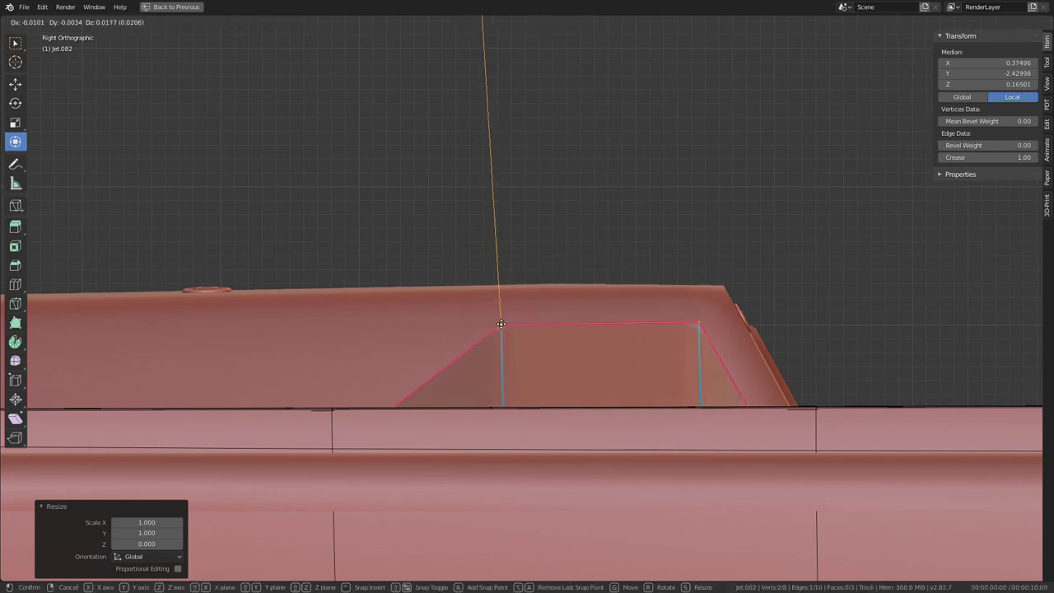
pyautogui.click(503, 322)
pyautogui.moveTo(503, 322)
pyautogui.mouseDown(button='middle')
pyautogui.moveTo(507, 299)
pyautogui.moveTo(504, 323)
pyautogui.moveTo(466, 333)
pyautogui.mouseUp(button='middle')
pyautogui.click(600, 329)
pyautogui.keyDown('shift'); pyautogui.click(481, 334); pyautogui.keyUp('shift')
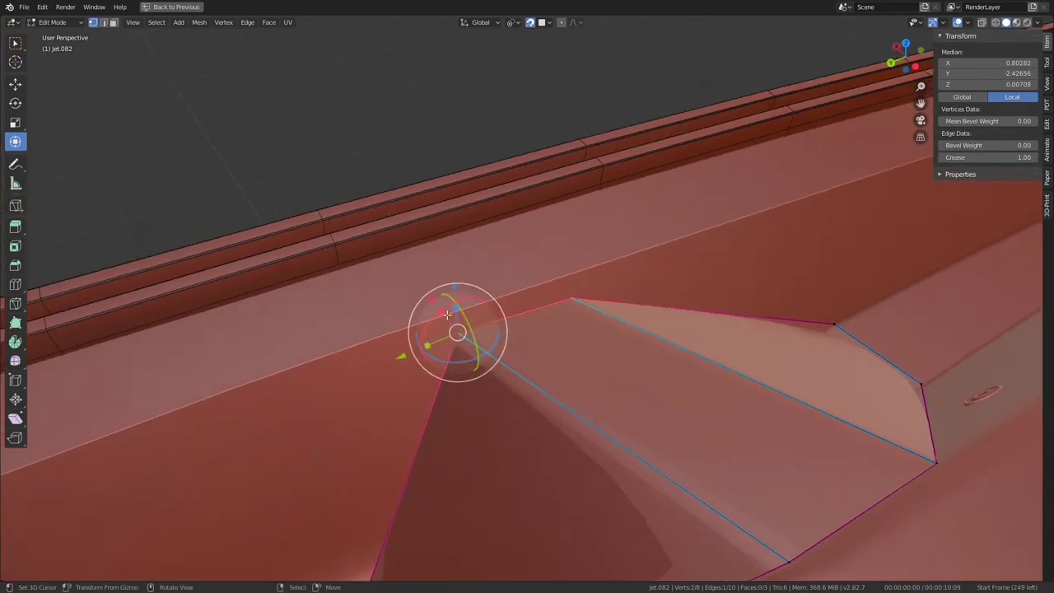
pyautogui.press('s')
pyautogui.press('Escape')
pyautogui.press('s')
pyautogui.press('x')
pyautogui.press('0')
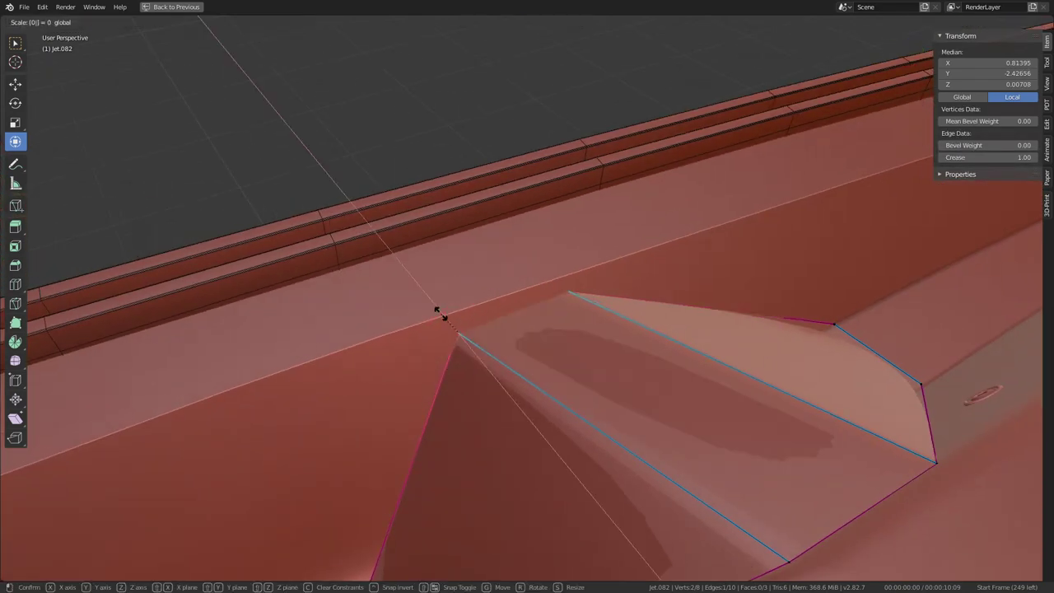
pyautogui.press('Return')
# Step: Flatten the selection along Z, leaving the cover at 1.624 × 0.697 × 0.371, and exit to Object Mode
pyautogui.moveTo(459, 330)
pyautogui.mouseDown(button='middle')
pyautogui.moveTo(459, 377)
pyautogui.moveTo(487, 335)
pyautogui.moveTo(462, 362)
pyautogui.moveTo(577, 280)
pyautogui.mouseUp(button='middle')
pyautogui.press('r')
pyautogui.press('r')
pyautogui.press('Return')
pyautogui.press('s')
pyautogui.press('z')
pyautogui.press('Return')
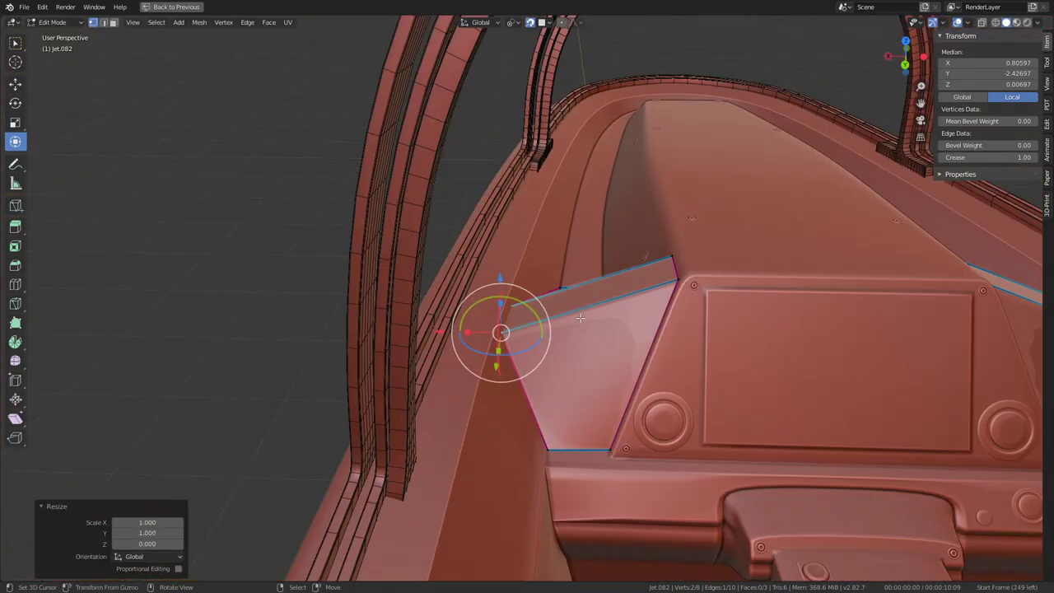
pyautogui.press('Tab')
# Step: Back in Edit Mode with edge select, lower the left cover's bottom edge along Z
pyautogui.scroll(-3, 612, 310)
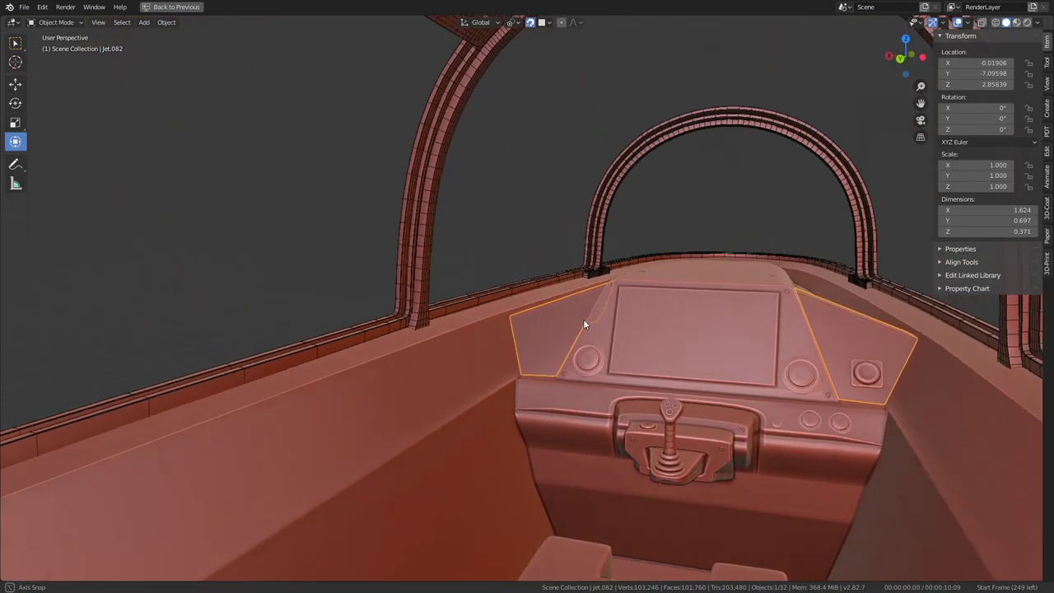
pyautogui.scroll(8, 583, 319)
pyautogui.press('KP_0')
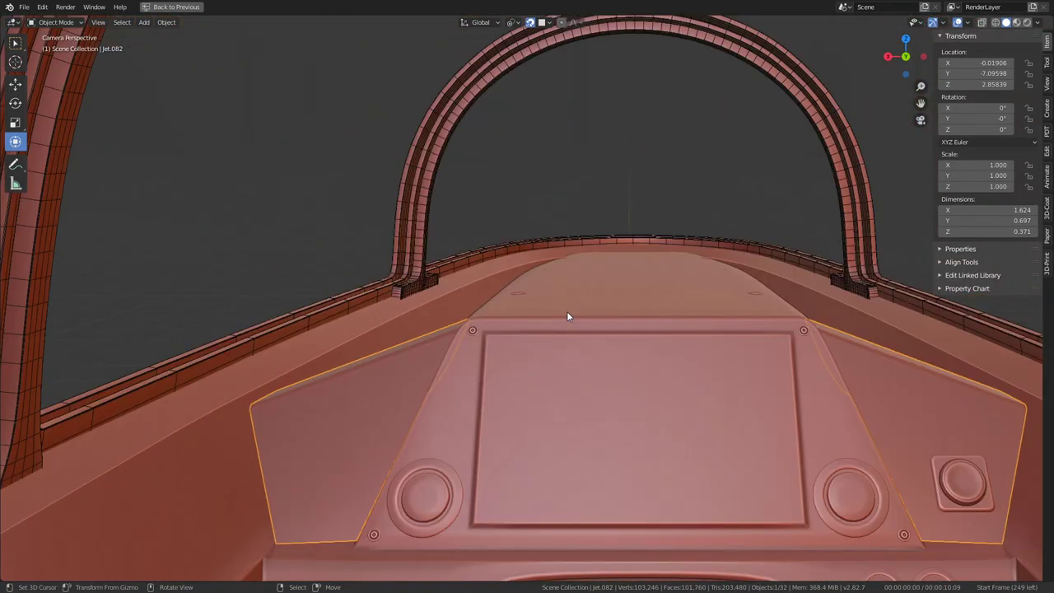
pyautogui.moveTo(403, 324)
pyautogui.mouseDown(button='middle')
pyautogui.moveTo(507, 197)
pyautogui.moveTo(510, 221)
pyautogui.moveTo(533, 231)
pyautogui.moveTo(554, 297)
pyautogui.mouseUp(button='middle')
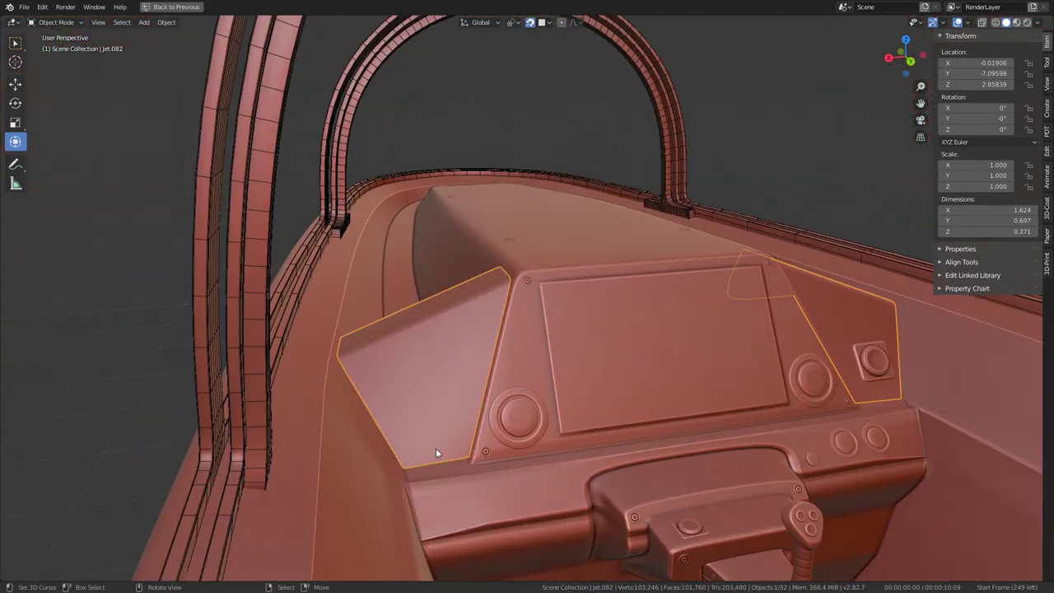
pyautogui.press('Tab')
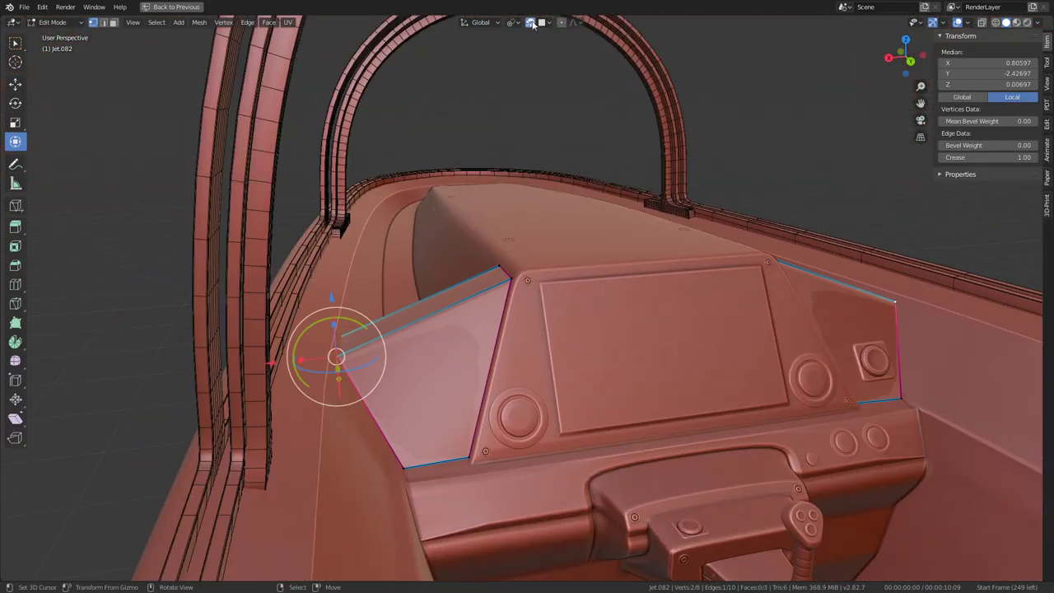
pyautogui.click(420, 455)
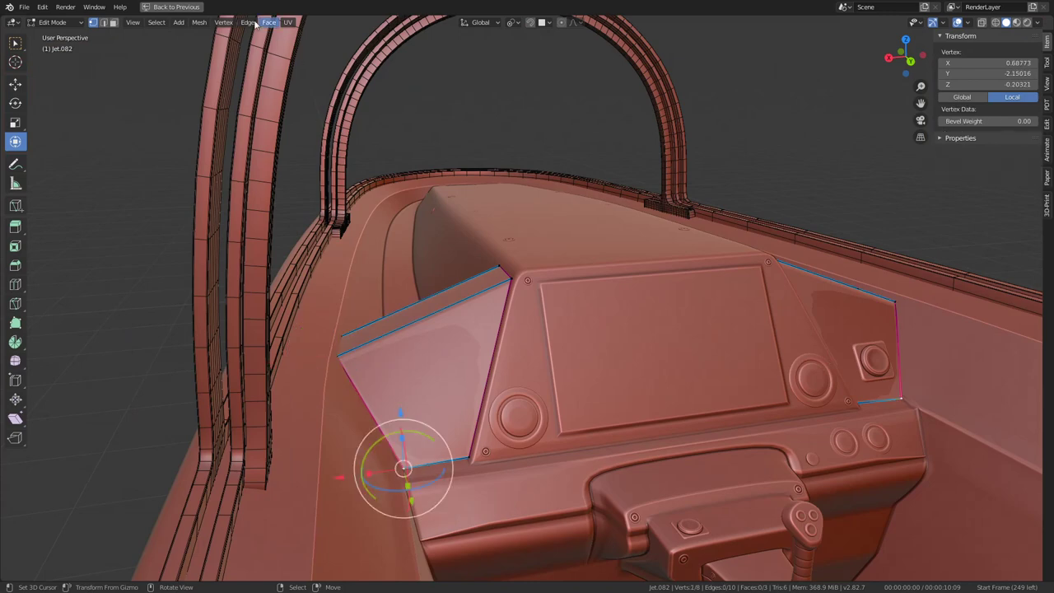
pyautogui.click(114, 23)
pyautogui.click(437, 459)
pyautogui.press('g')
pyautogui.press('z')
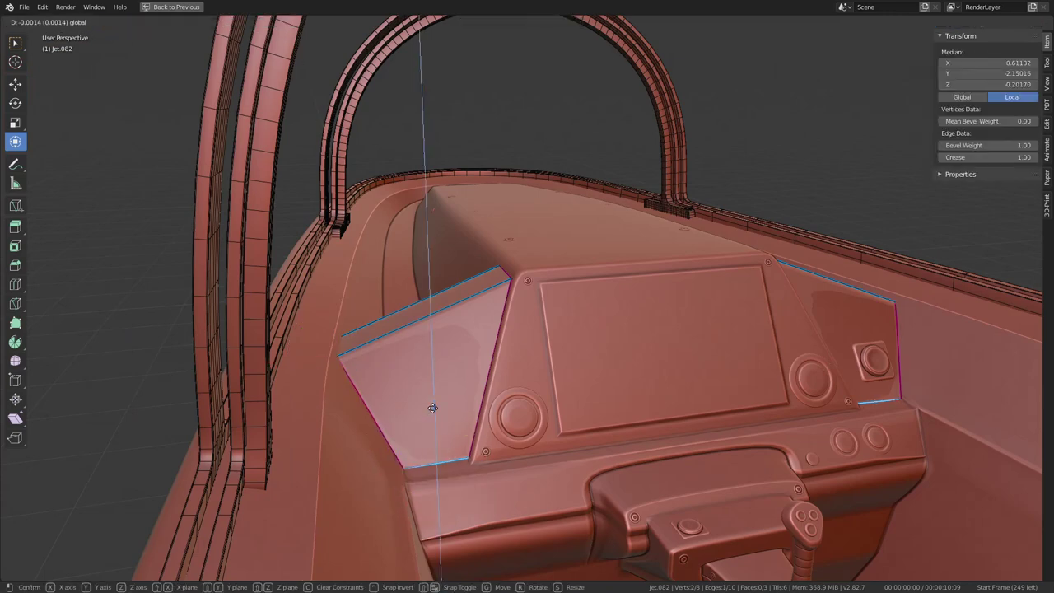
pyautogui.click(433, 411)
# Step: Lower the other cover's bottom edge along Z by -0.011
pyautogui.moveTo(431, 315); pyautogui.dragTo(661, 478, button='middle')
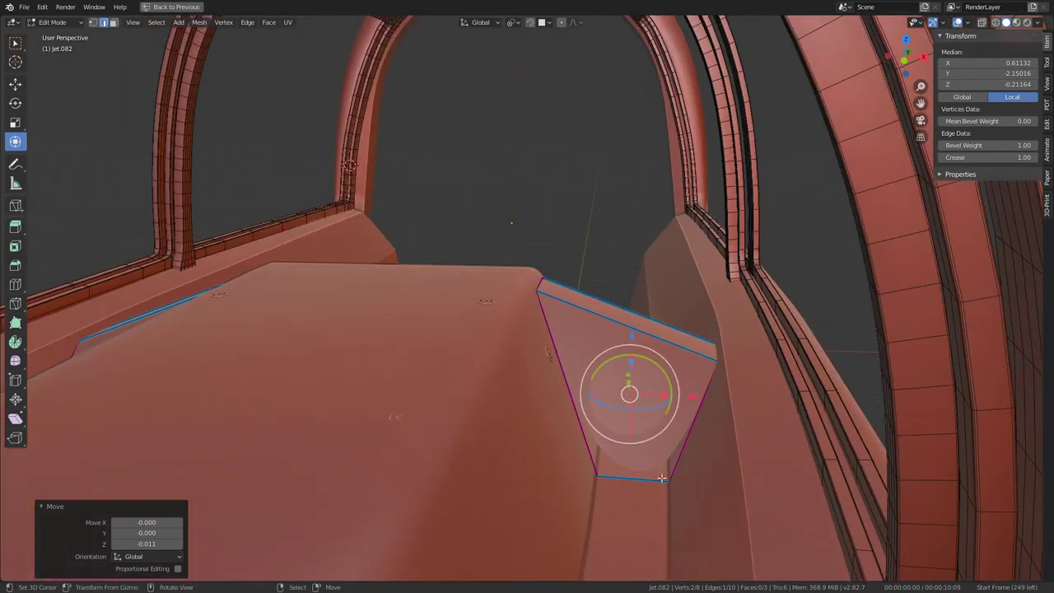
pyautogui.click(643, 475)
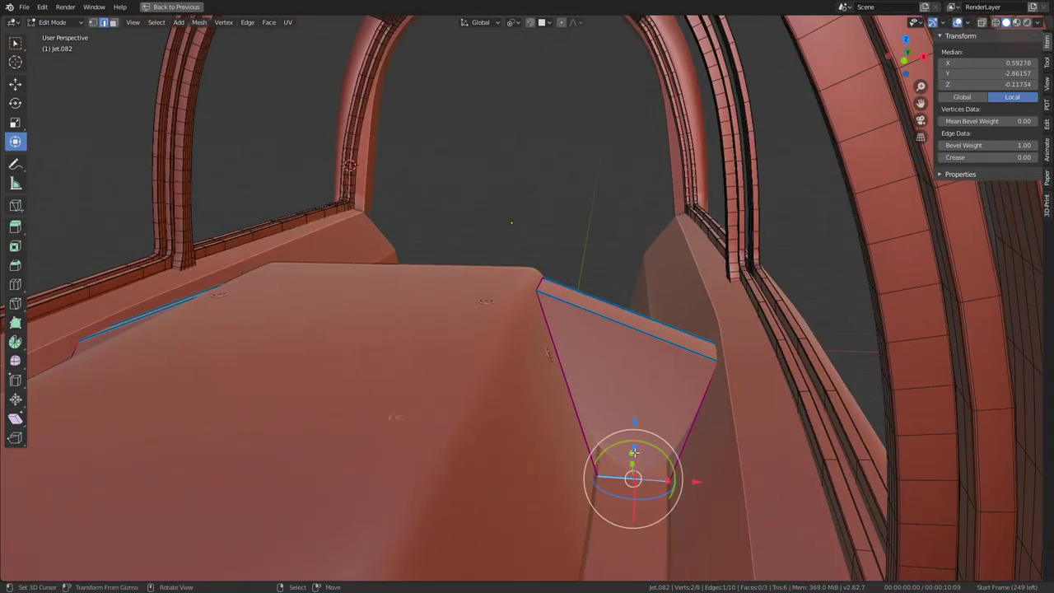
pyautogui.press('g')
pyautogui.press('z')
pyautogui.click(629, 423)
# Step: Shift the slanted creased edge 0.008 along X so it sits against the panel
pyautogui.click(557, 416)
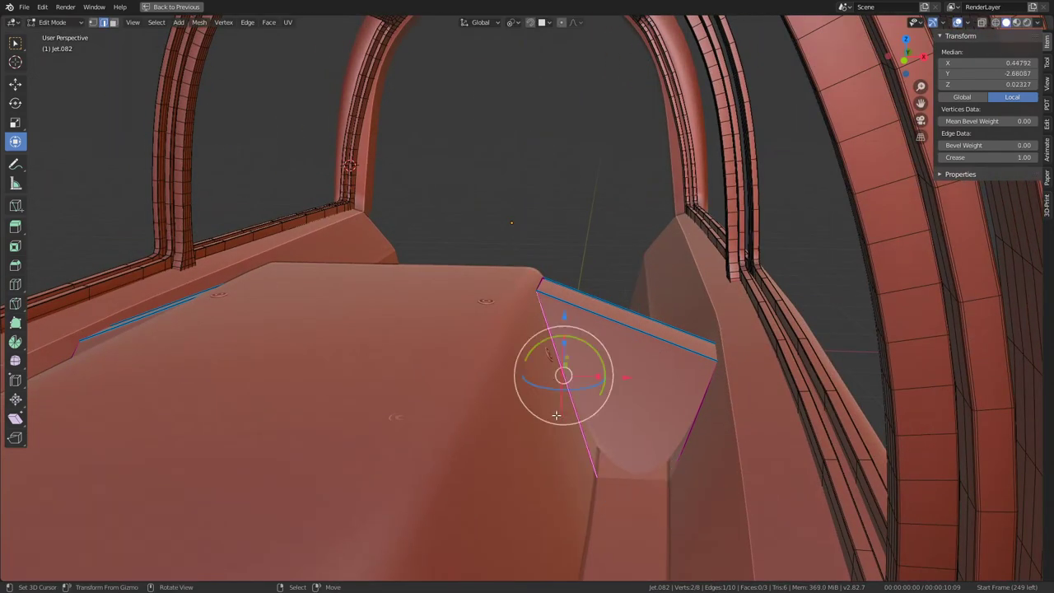
pyautogui.press('g')
pyautogui.press('x')
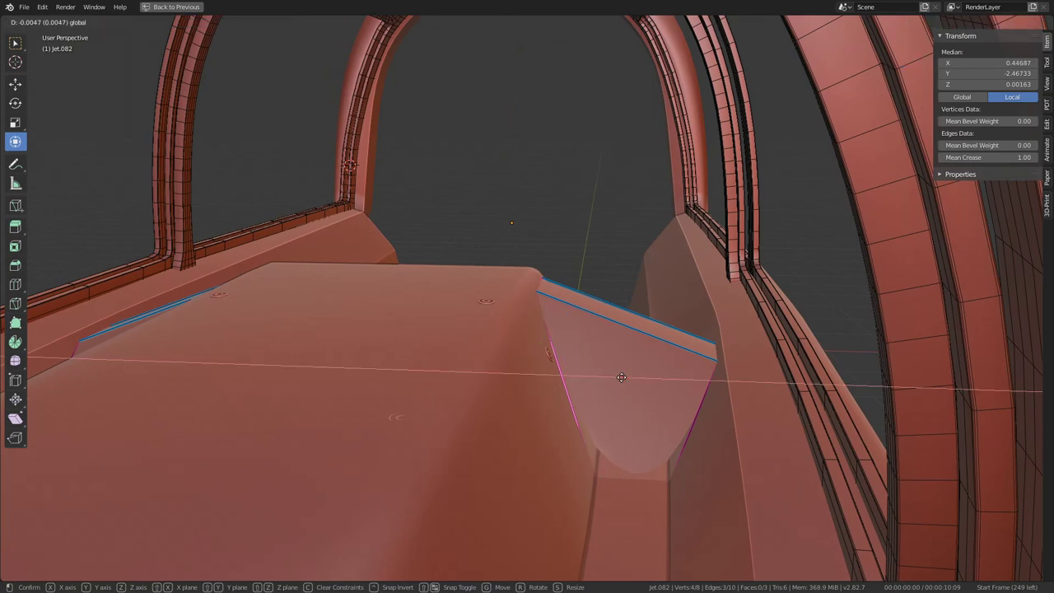
pyautogui.click(620, 377)
pyautogui.press('g')
pyautogui.press('x')
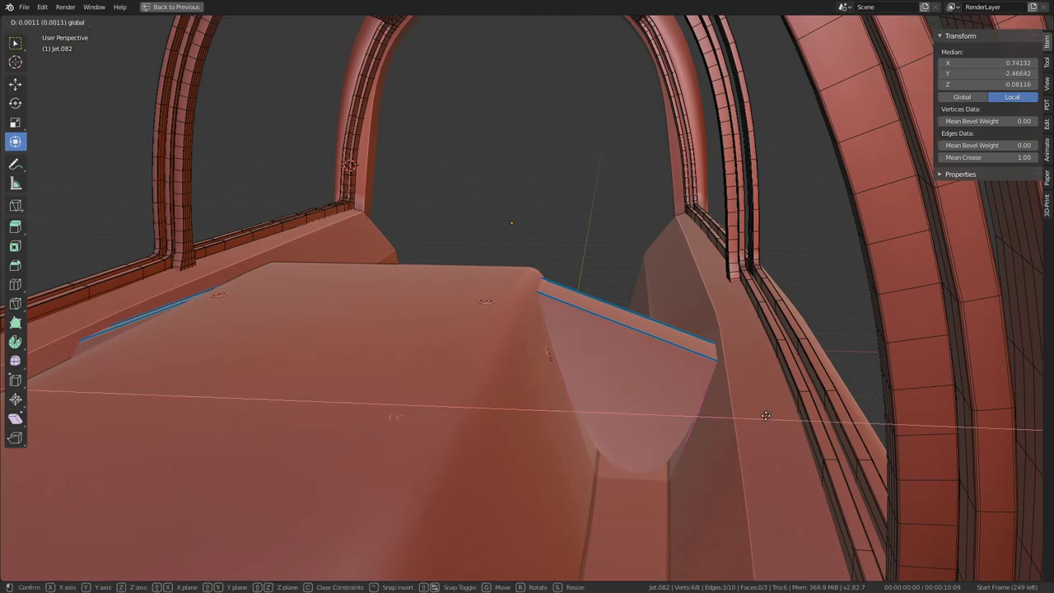
pyautogui.click(769, 416)
pyautogui.moveTo(769, 416); pyautogui.dragTo(346, 369, button='middle')
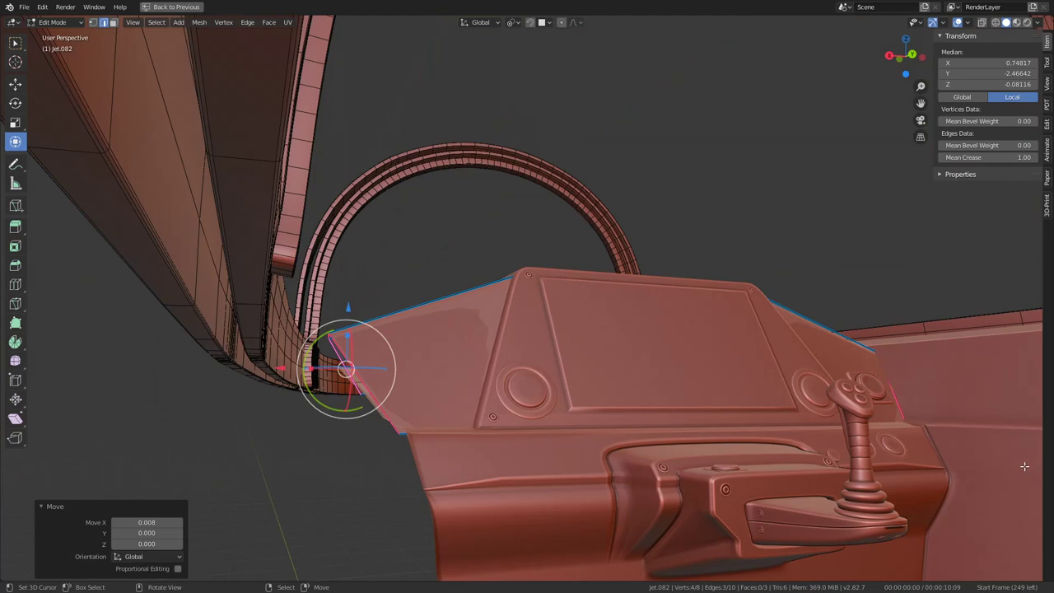
pyautogui.keyDown('alt'); pyautogui.click(353, 386); pyautogui.keyUp('alt')
# Step: Subdivide all the cover's faces with 1 cut via Quick Favorites
pyautogui.moveTo(353, 385); pyautogui.dragTo(313, 371, button='middle')
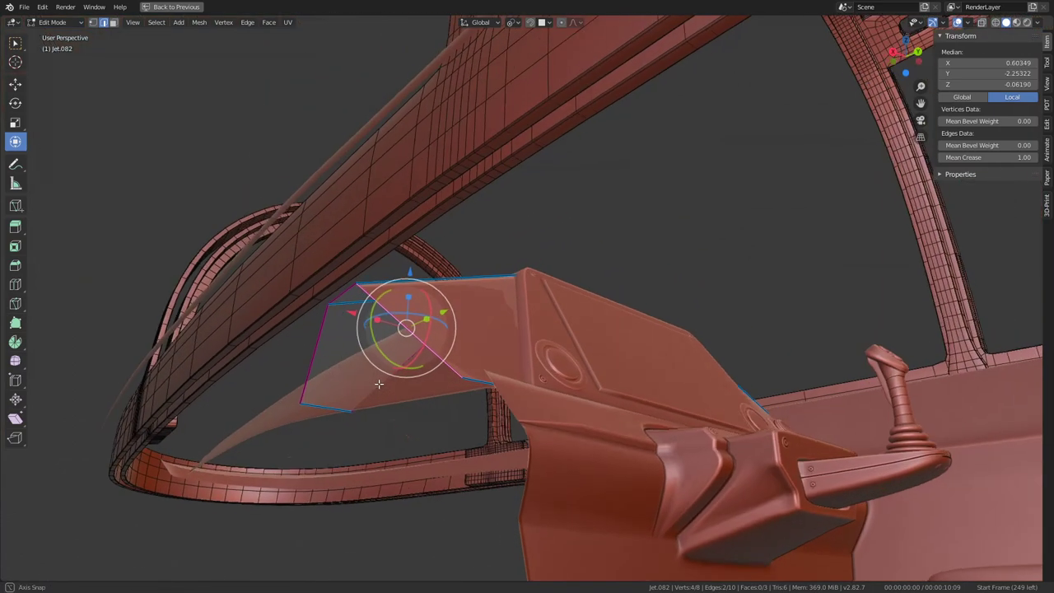
pyautogui.press('a')
pyautogui.rightClick(470, 309)
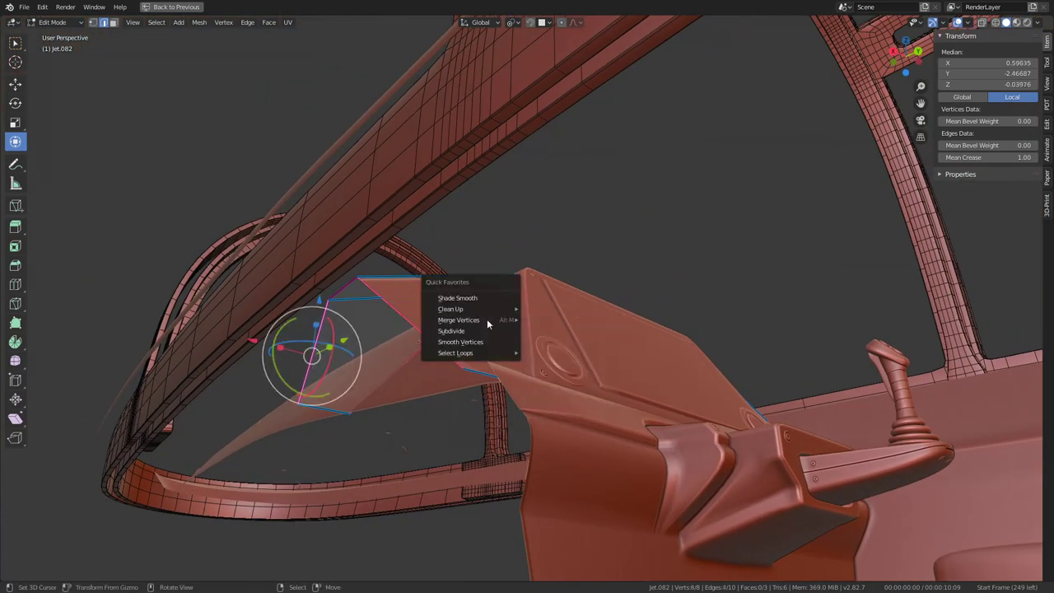
pyautogui.click(479, 328)
# Step: Edge-slide the three new edge loops into position along the cover
pyautogui.click(364, 359)
pyautogui.keyDown('shift'); pyautogui.click(466, 321); pyautogui.keyUp('shift')
pyautogui.press('g')
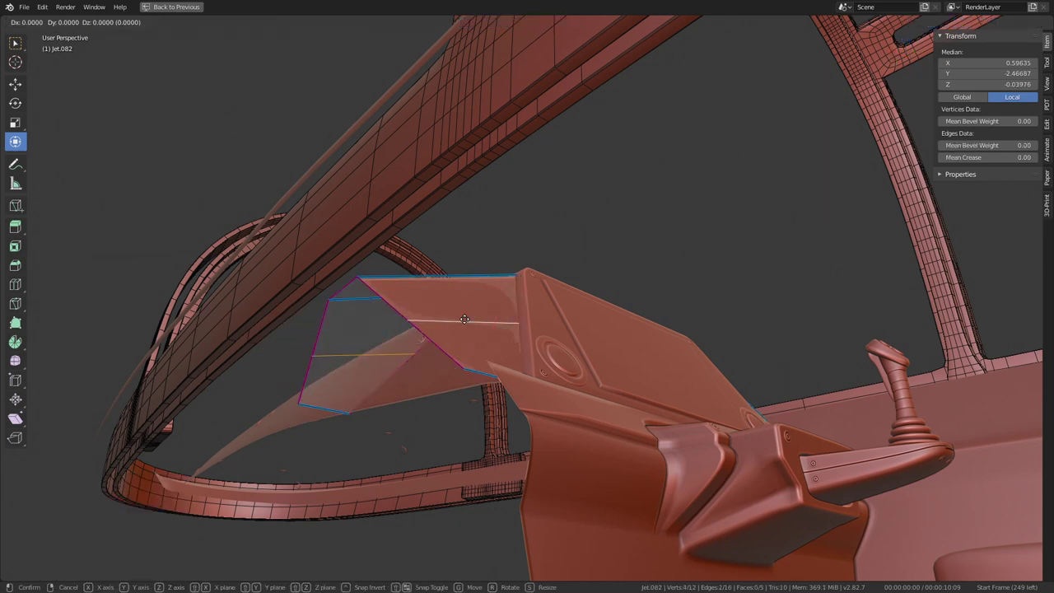
pyautogui.press('g')
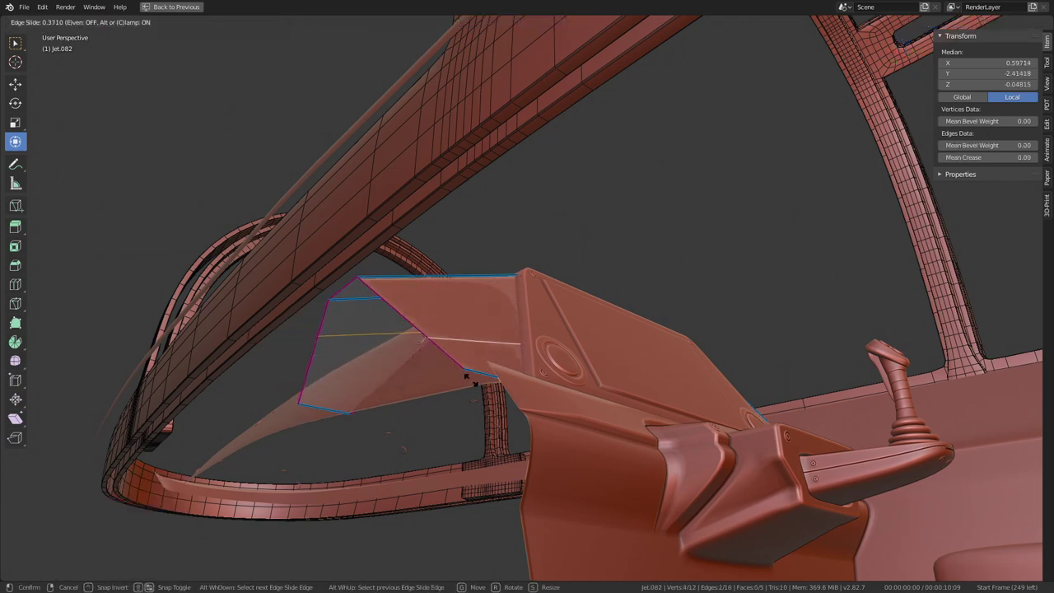
pyautogui.click(466, 376)
pyautogui.click(354, 375)
pyautogui.press('g')
pyautogui.press('g')
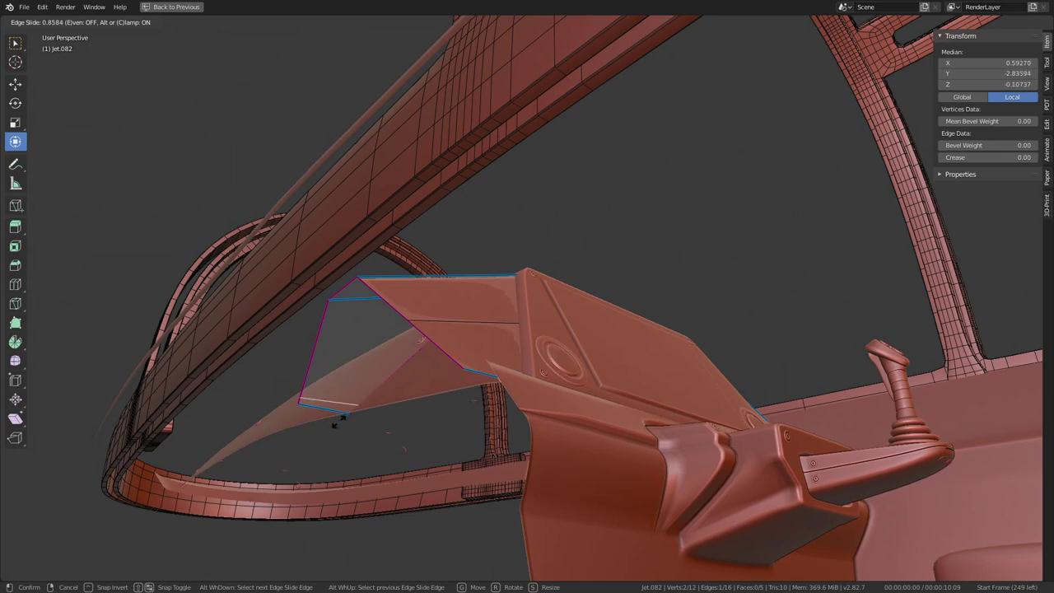
pyautogui.click(333, 423)
pyautogui.click(449, 337)
pyautogui.press('g')
pyautogui.press('g')
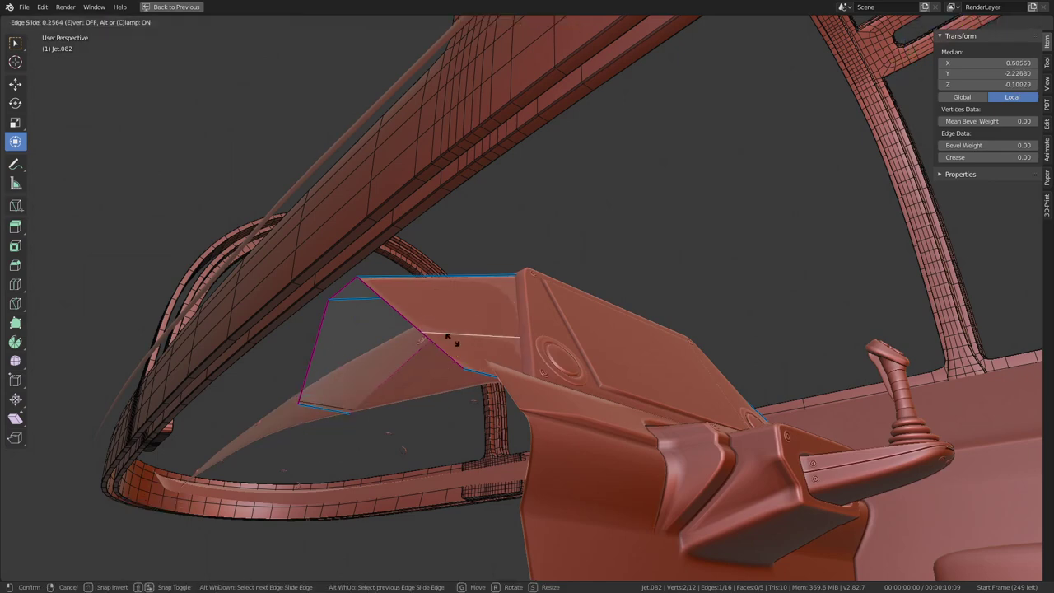
pyautogui.click(457, 403)
# Step: Select the connected edge loops on both covers and subdivide them again
pyautogui.moveTo(457, 404); pyautogui.dragTo(429, 387, button='middle')
pyautogui.press('a')
pyautogui.press('q')
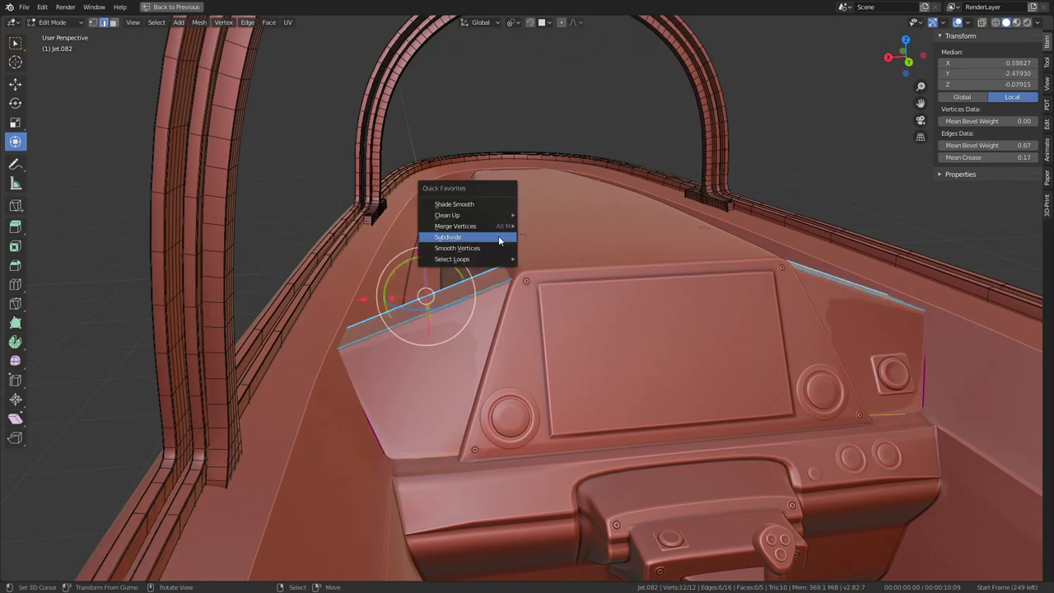
pyautogui.click(499, 239)
# Step: Slide the newest edges into place, one fully at factor 1.000
pyautogui.keyDown('alt'); pyautogui.click(449, 329); pyautogui.keyUp('alt')
pyautogui.press('g')
pyautogui.press('g')
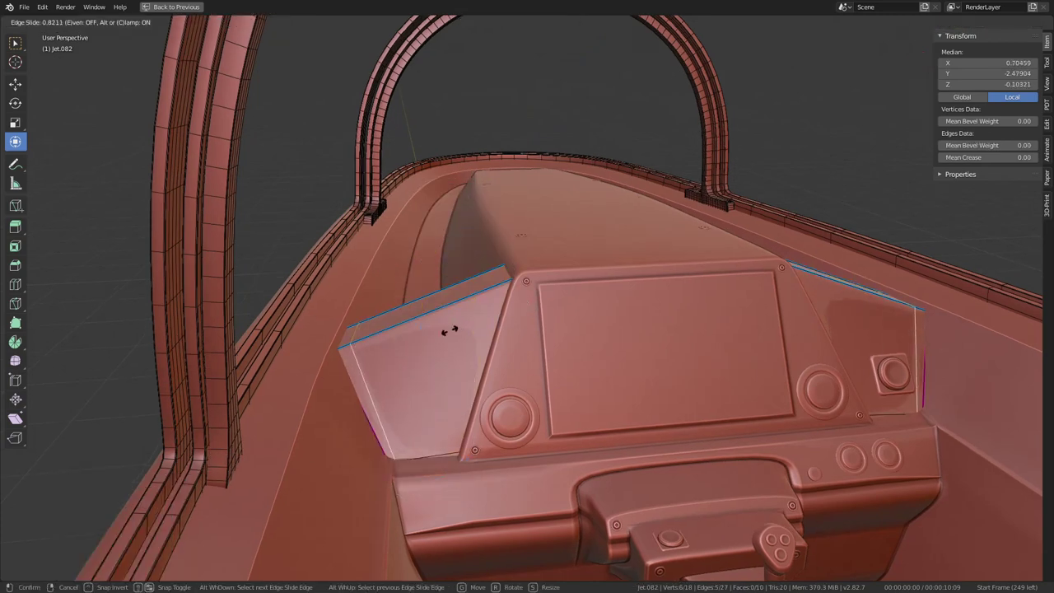
pyautogui.click(424, 341)
pyautogui.press('g')
pyautogui.press('g')
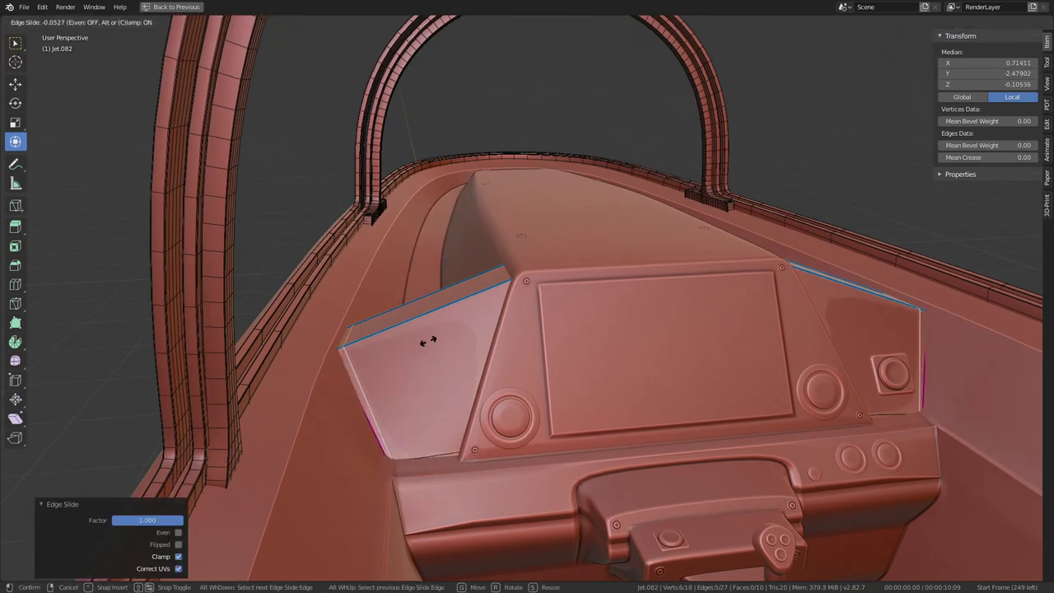
pyautogui.click(430, 341)
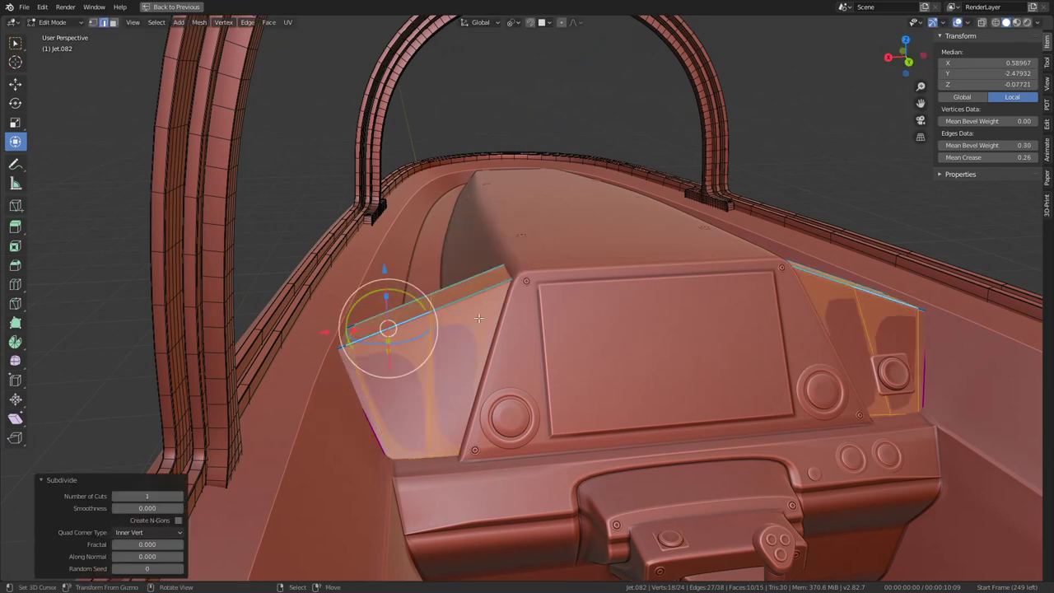
pyautogui.click(440, 351)
pyautogui.press('g')
pyautogui.press('g')
pyautogui.click(549, 349)
pyautogui.press('g')
pyautogui.press('g')
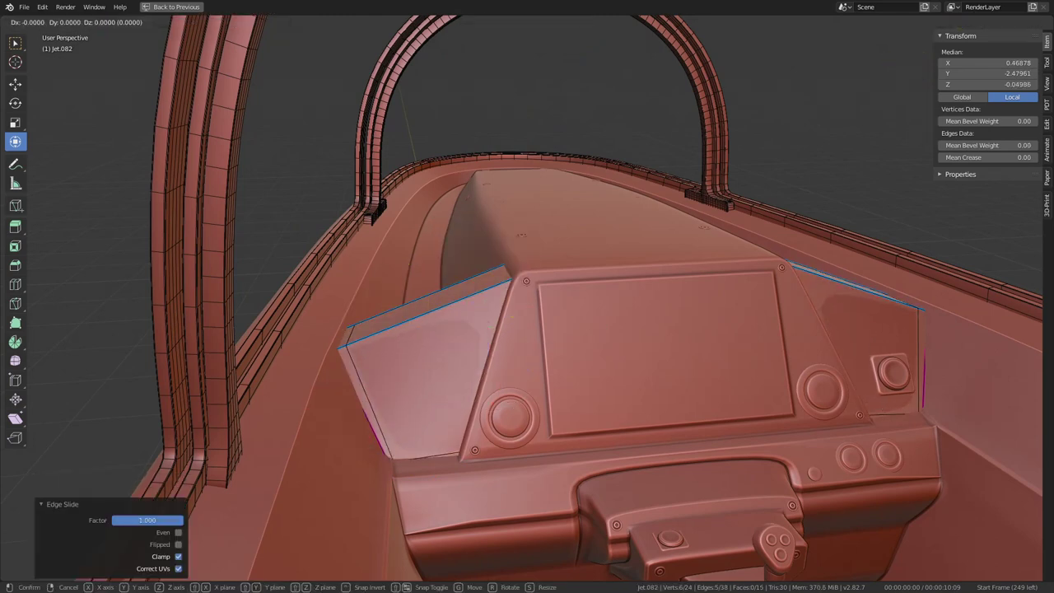
pyautogui.click(592, 330)
pyautogui.press('Tab')
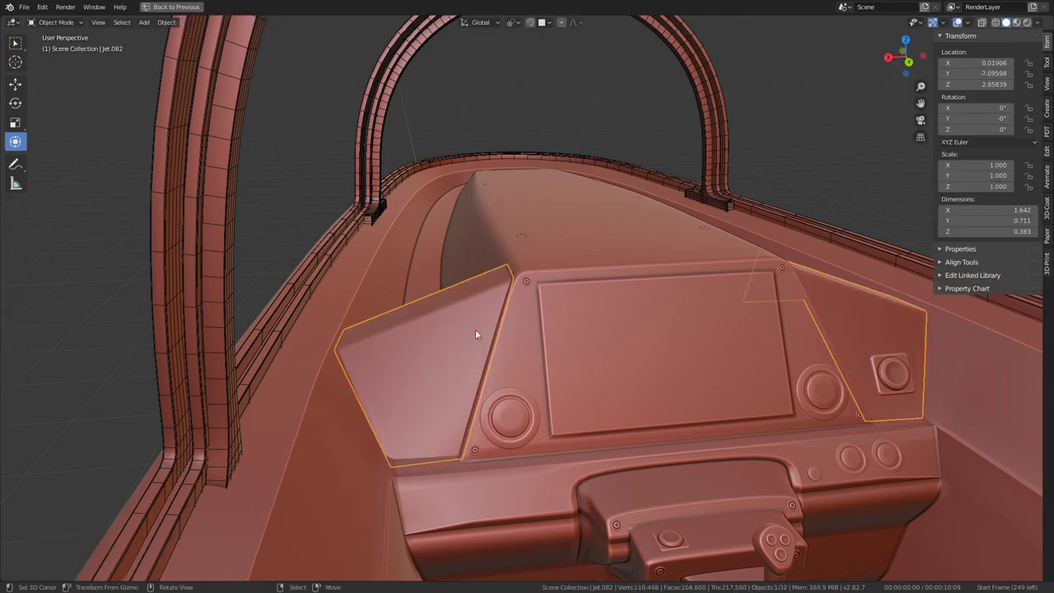
pyautogui.hotkey('alt', 'a')
pyautogui.moveTo(402, 288)
pyautogui.mouseDown(button='middle')
pyautogui.moveTo(451, 305)
pyautogui.moveTo(543, 309)
pyautogui.moveTo(623, 285)
pyautogui.moveTo(632, 261)
pyautogui.moveTo(616, 280)
pyautogui.moveTo(558, 269)
pyautogui.moveTo(506, 309)
pyautogui.mouseUp(button='middle')
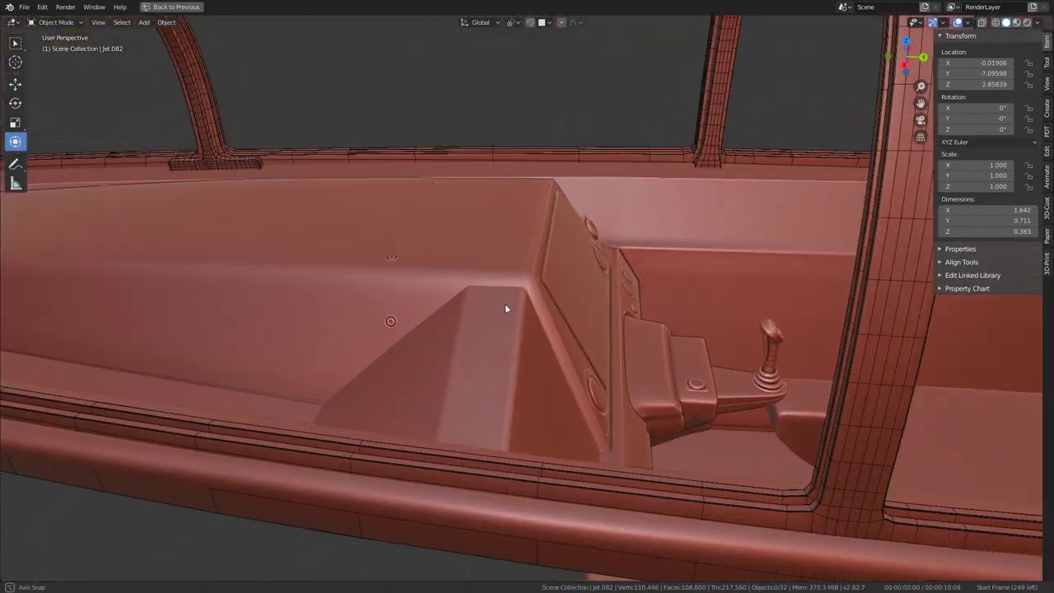
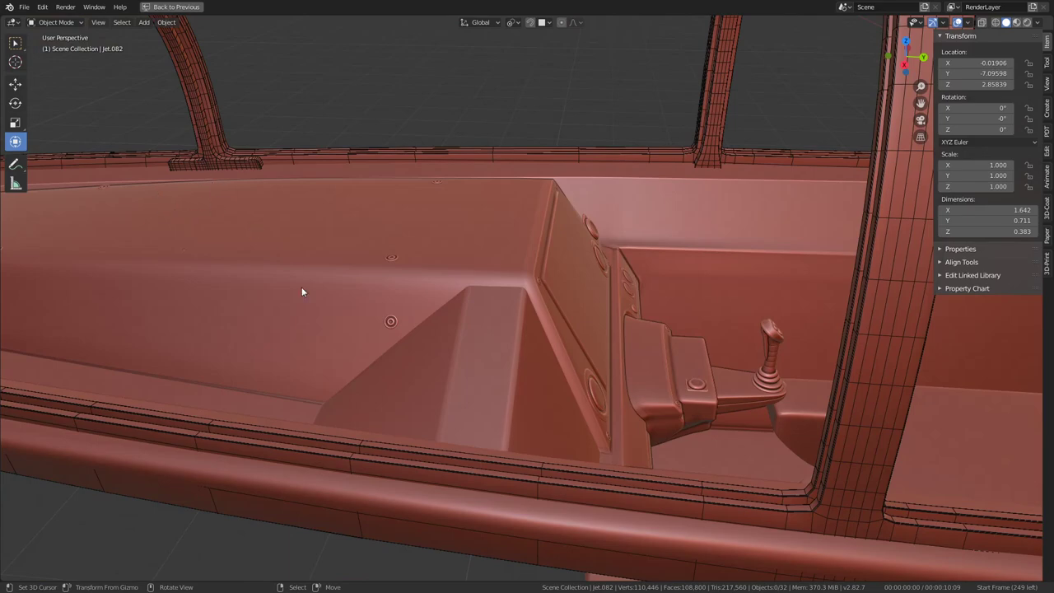
# Step: Orbit, zoom and pan the view onto the wedge beside the console, then maximize the solid view
pyautogui.moveTo(301, 292)
pyautogui.mouseDown(button='middle')
pyautogui.moveTo(544, 318)
pyautogui.moveTo(567, 246)
pyautogui.moveTo(635, 260)
pyautogui.moveTo(522, 252)
pyautogui.moveTo(520, 308)
pyautogui.moveTo(524, 262)
pyautogui.moveTo(452, 220)
pyautogui.mouseUp(button='middle')
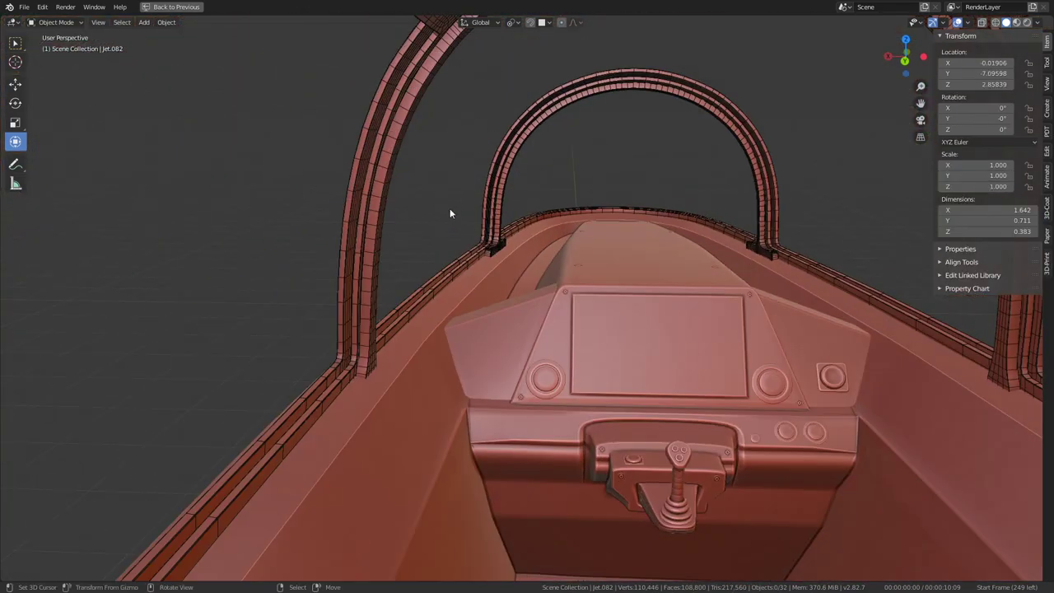
pyautogui.hotkey('ctrl', 'space')
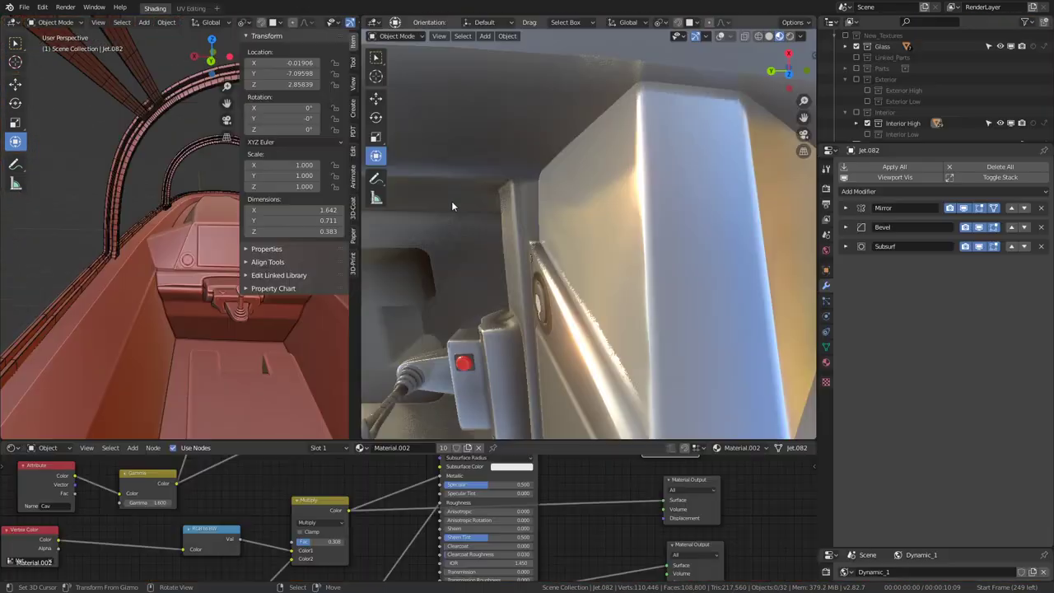
pyautogui.scroll(3, 541, 255)
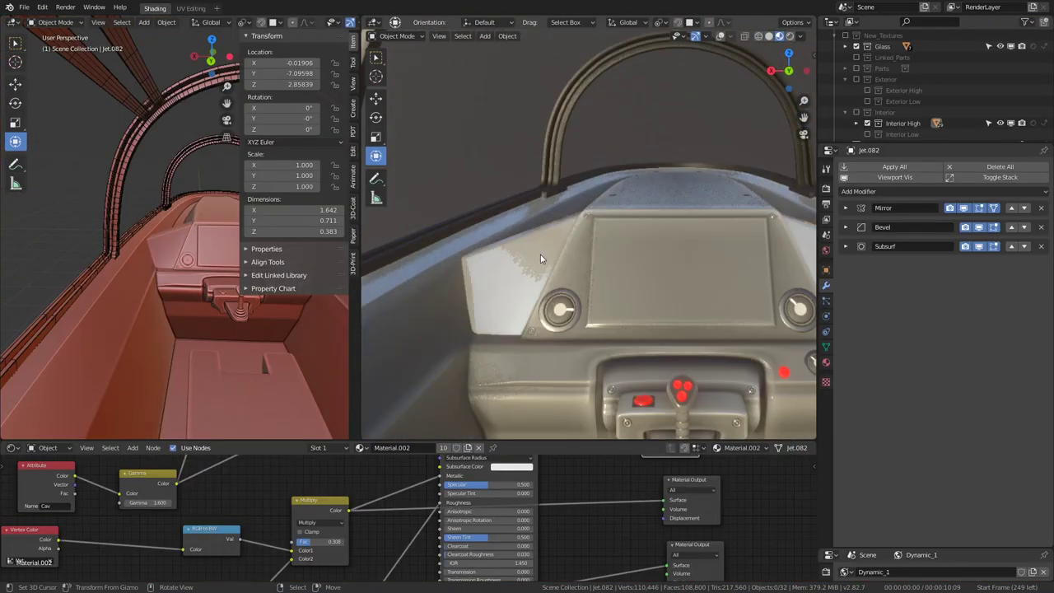
pyautogui.scroll(2, 541, 258)
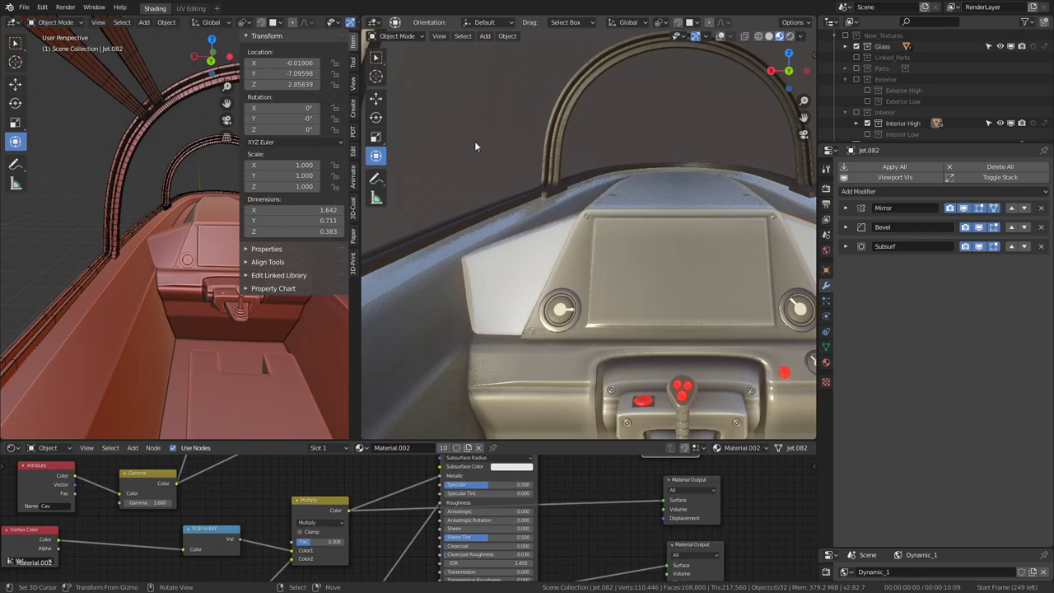
pyautogui.scroll(-4, 462, 165)
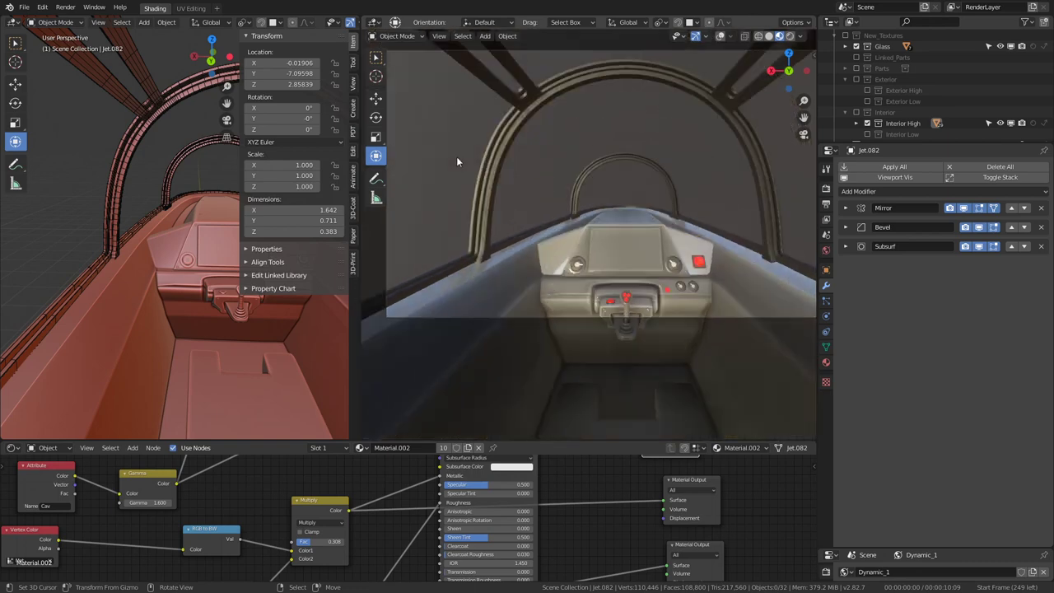
pyautogui.moveTo(462, 164)
pyautogui.mouseDown(button='middle')
pyautogui.moveTo(716, 236)
pyautogui.moveTo(795, 289)
pyautogui.moveTo(684, 264)
pyautogui.mouseUp(button='middle')
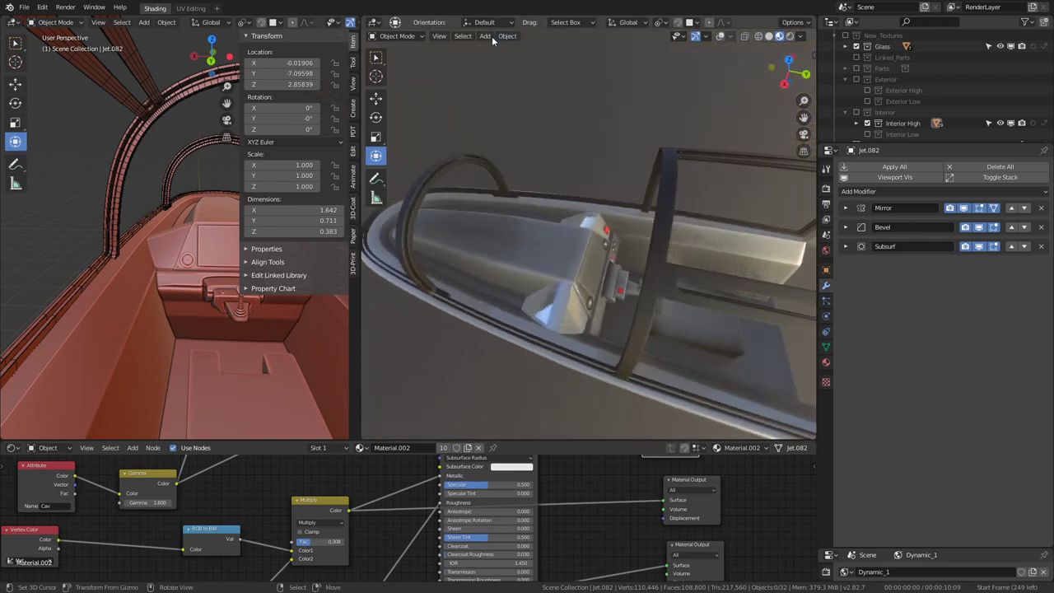
pyautogui.moveTo(595, 153); pyautogui.dragTo(578, 310, button='middle')
pyautogui.scroll(3, 578, 310)
pyautogui.moveTo(572, 215)
pyautogui.mouseDown(button='middle')
pyautogui.moveTo(552, 205)
pyautogui.moveTo(250, 268)
pyautogui.moveTo(265, 306)
pyautogui.moveTo(182, 241)
pyautogui.mouseUp(button='middle')
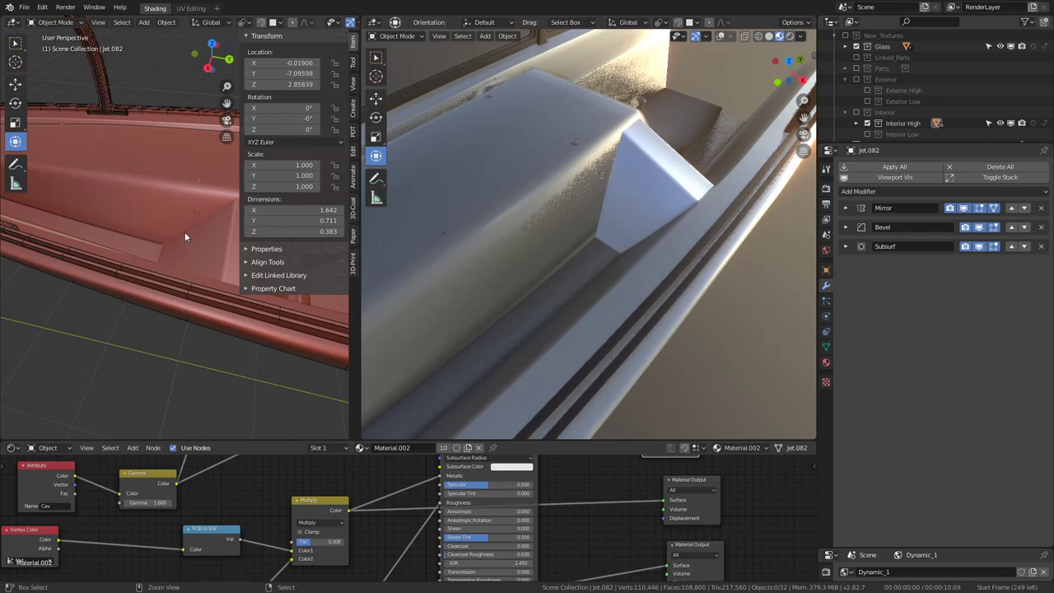
pyautogui.hotkey('ctrl', 'space')
pyautogui.scroll(-5, 673, 264)
# Step: In Edit Mode, select the wedge's linked faces and Limited Dissolve them at 8.9°
pyautogui.press('Tab')
pyautogui.click(513, 317)
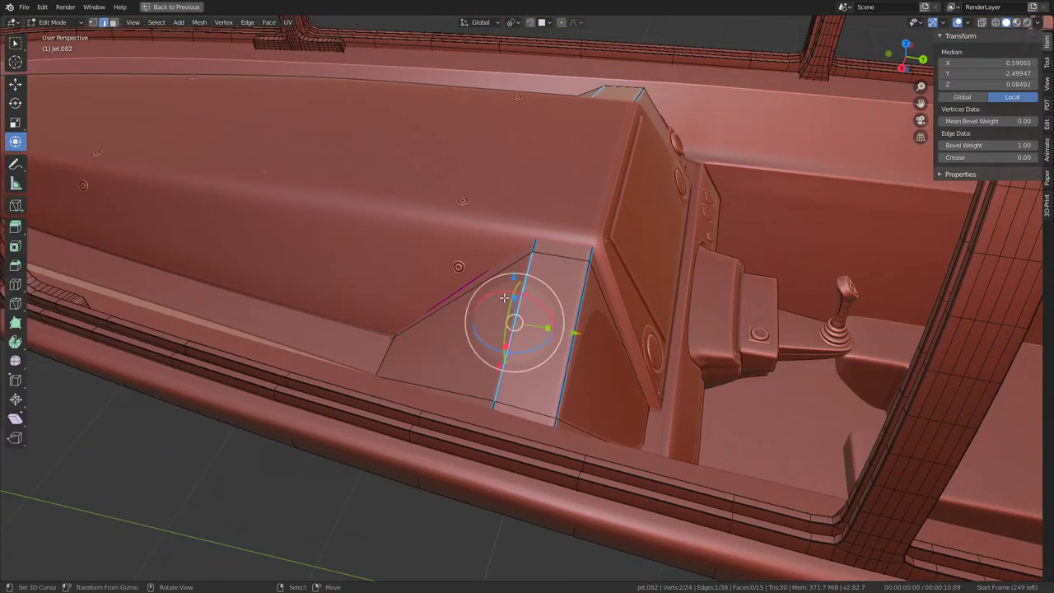
pyautogui.hotkey('ctrl', 'l')
pyautogui.scroll(2, 502, 297)
pyautogui.press('q')
pyautogui.moveTo(549, 233)
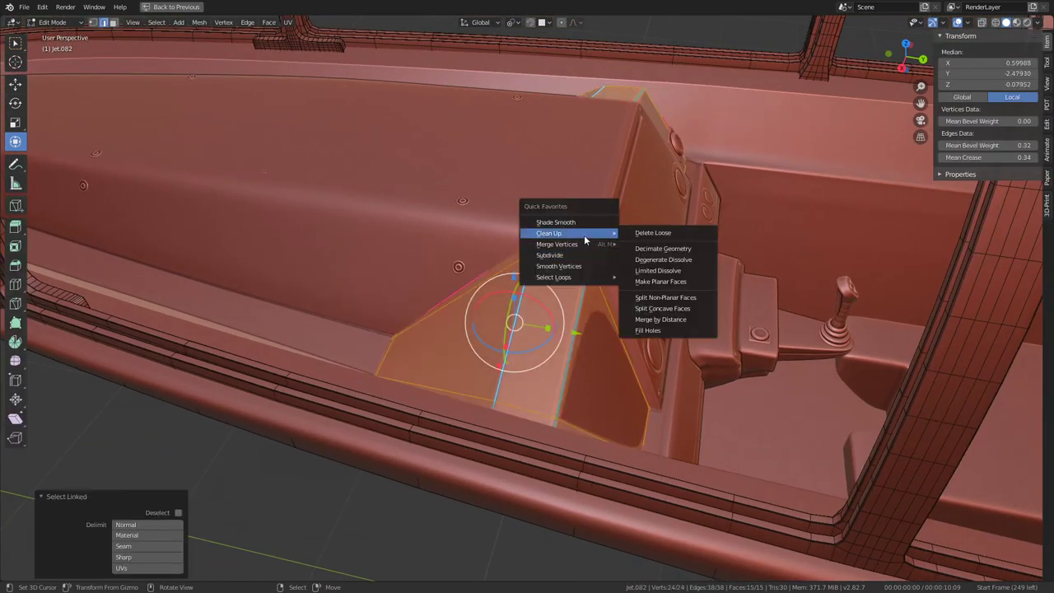
pyautogui.click(699, 275)
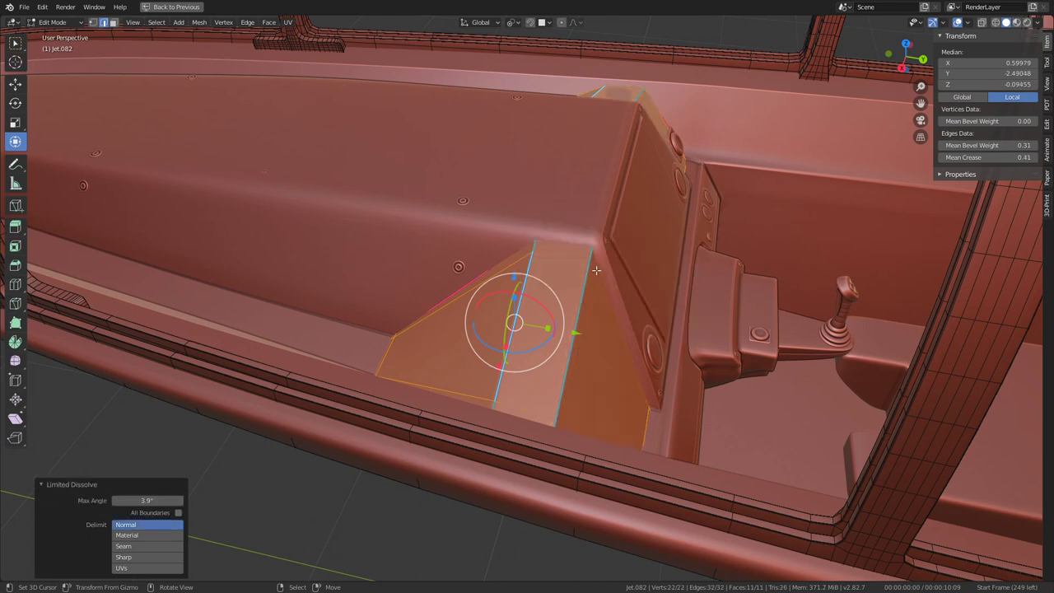
pyautogui.click(180, 500)
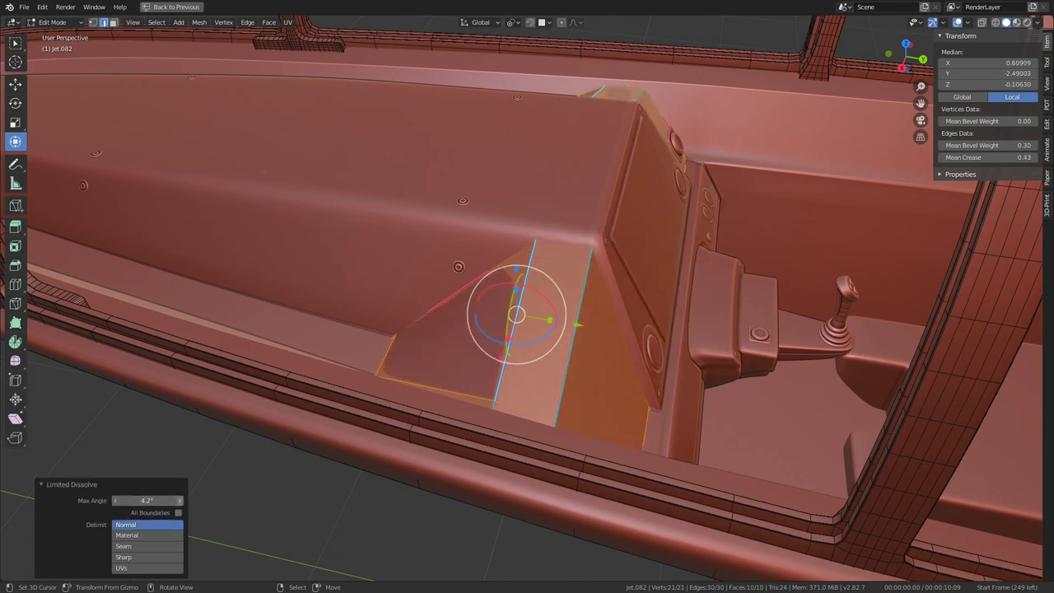
pyautogui.moveTo(146, 500); pyautogui.dragTo(181, 500)
# Step: Run Make Planar Faces on the wedge, then triangulate it and undo the triangulation
pyautogui.press('q')
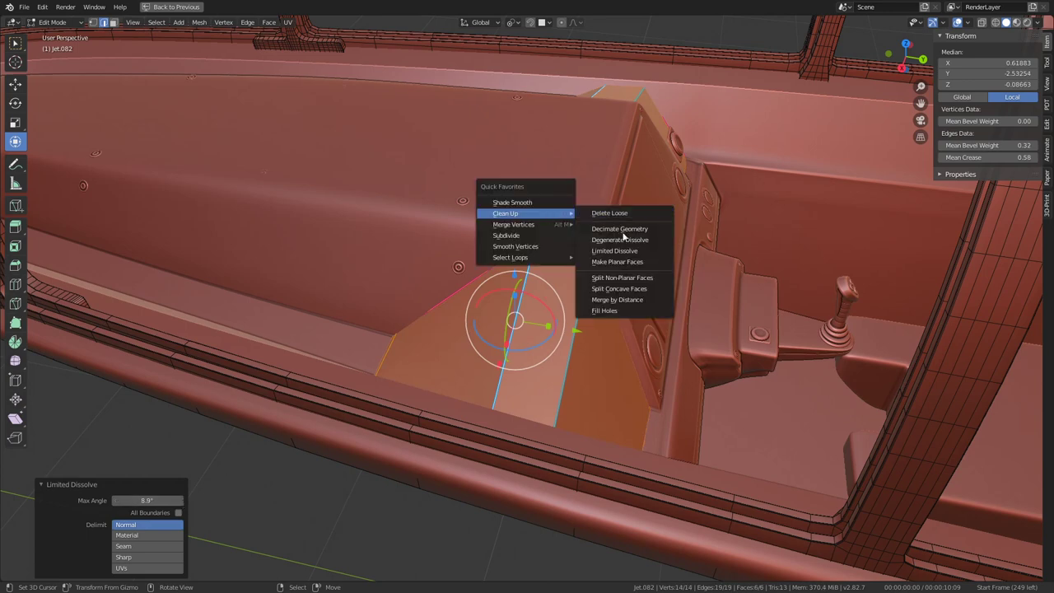
pyautogui.click(631, 262)
pyautogui.moveTo(632, 263); pyautogui.dragTo(517, 360, button='middle')
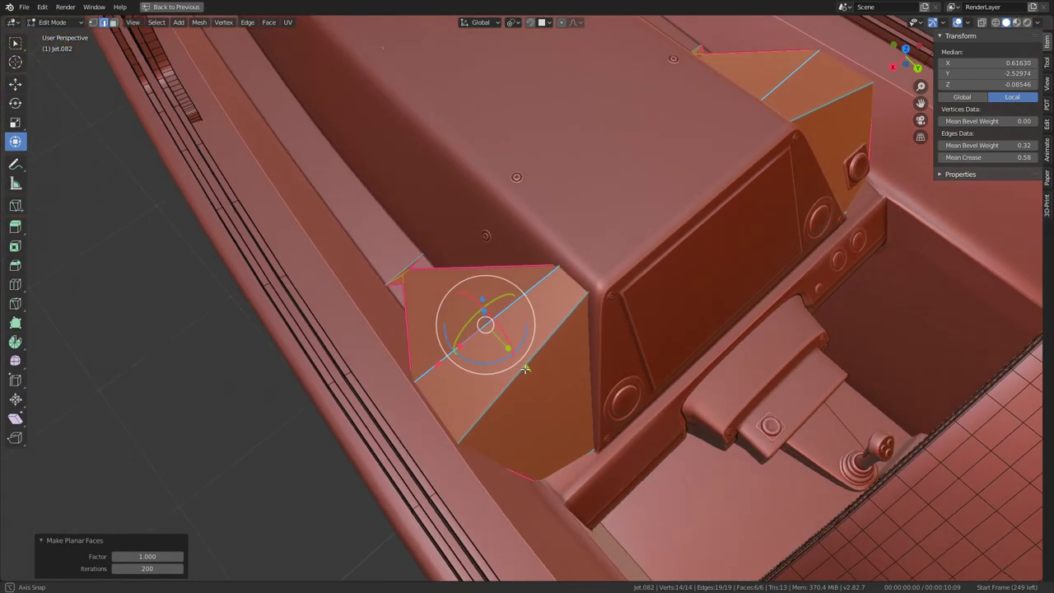
pyautogui.hotkey('ctrl', 't')
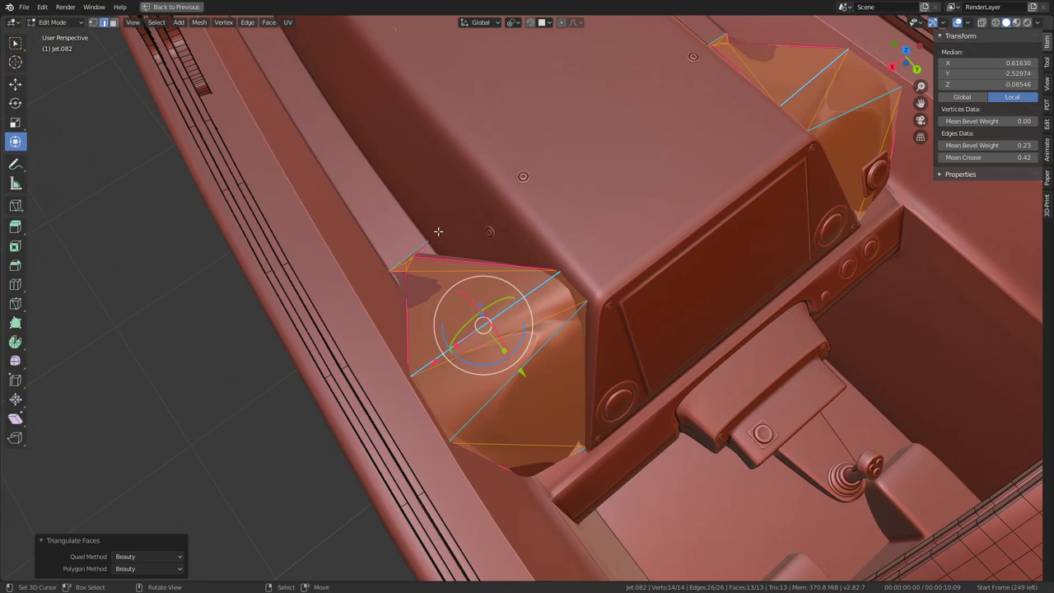
pyautogui.hotkey('ctrl', 'z')
# Step: Run Limited Dissolve again with a 15° max angle, then make the remaining faces planar
pyautogui.press('q')
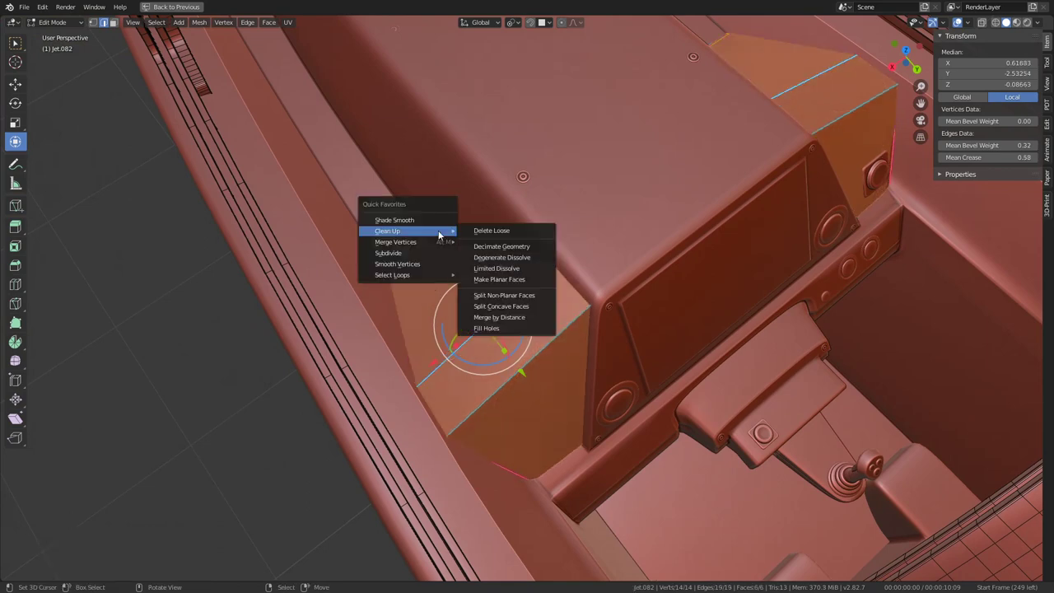
pyautogui.click(546, 269)
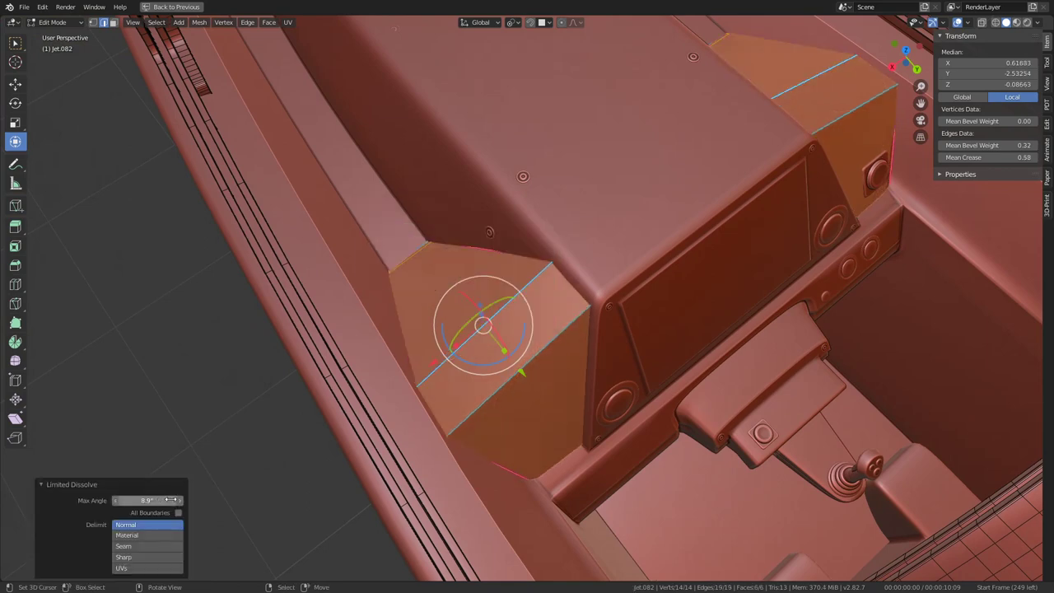
pyautogui.moveTo(171, 500); pyautogui.dragTo(186, 500)
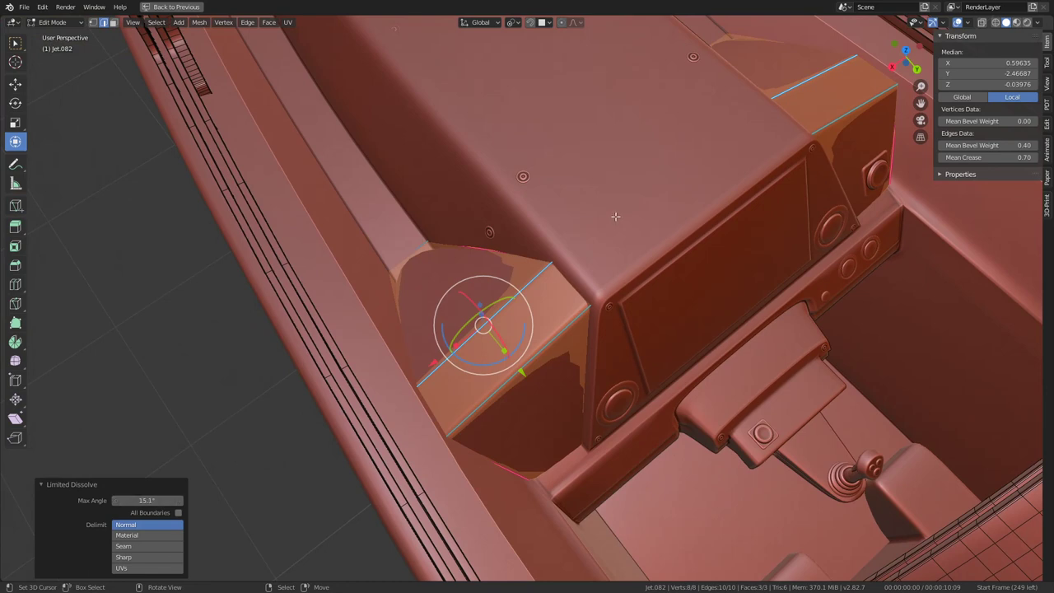
pyautogui.press('q')
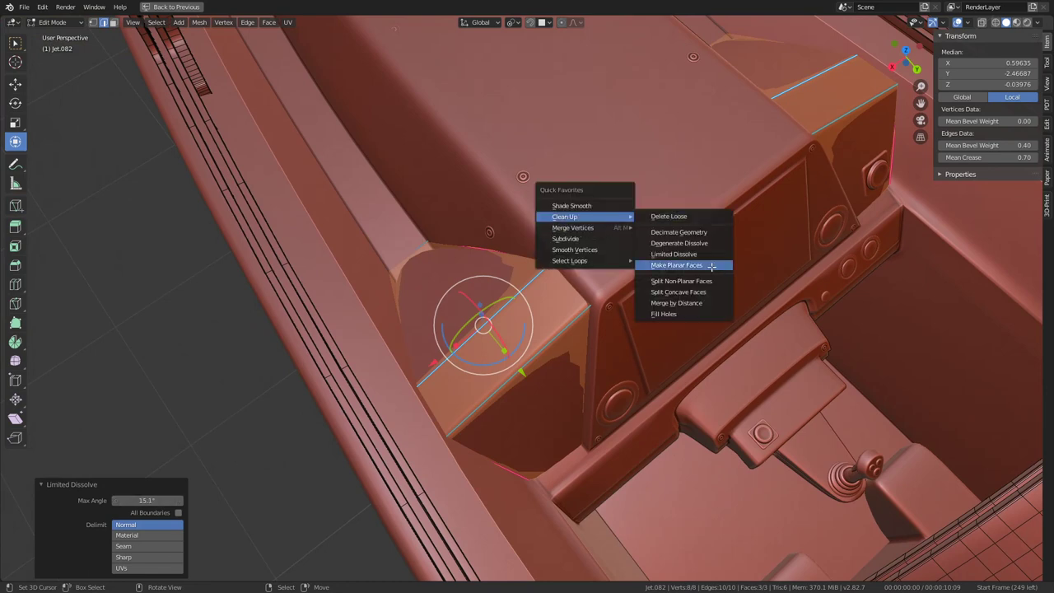
pyautogui.click(711, 266)
pyautogui.press('q')
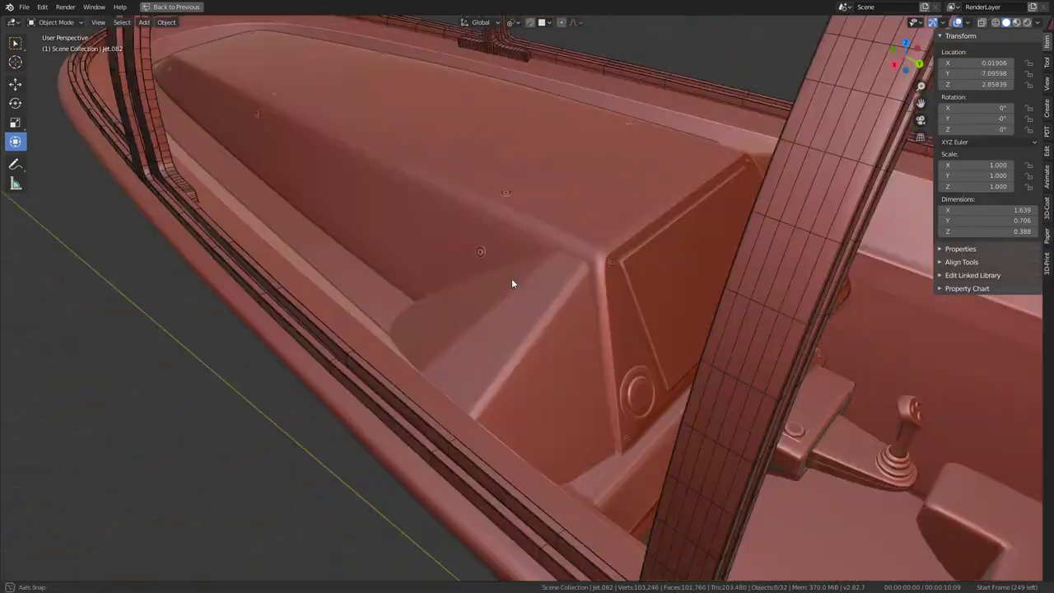
# Step: In Edit Mode, select one wedge edge and move it twice to fit the console
pyautogui.moveTo(511, 283)
pyautogui.mouseDown(button='middle')
pyautogui.moveTo(638, 276)
pyautogui.moveTo(686, 240)
pyautogui.moveTo(689, 218)
pyautogui.moveTo(682, 247)
pyautogui.moveTo(571, 375)
pyautogui.moveTo(580, 372)
pyautogui.moveTo(639, 213)
pyautogui.moveTo(503, 391)
pyautogui.mouseUp(button='middle')
pyautogui.press('Tab')
pyautogui.click(556, 433)
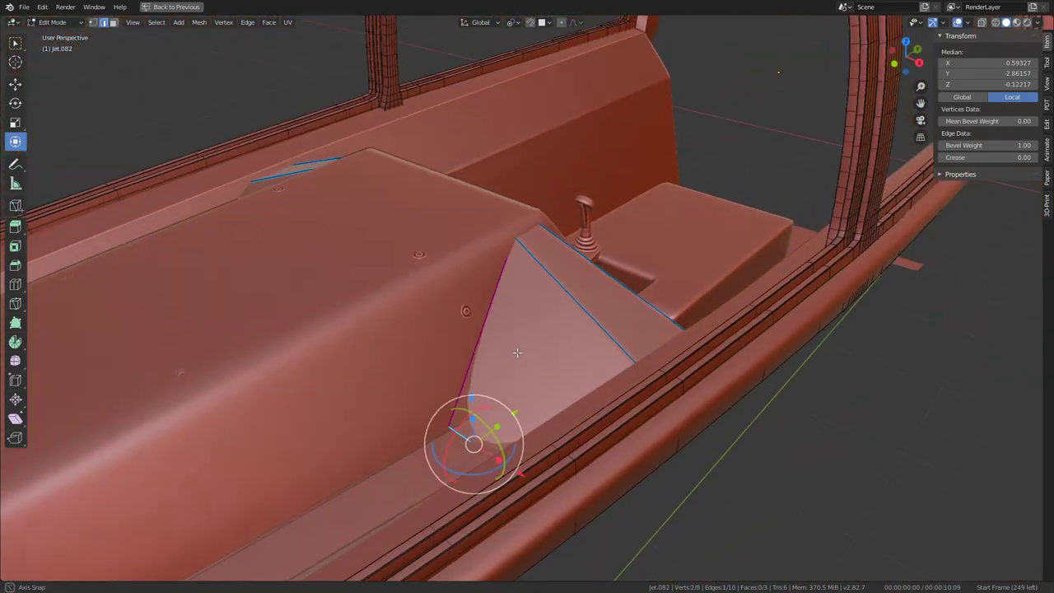
pyautogui.press('g')
pyautogui.click(474, 431)
pyautogui.moveTo(474, 431)
pyautogui.mouseDown(button='middle')
pyautogui.moveTo(396, 297)
pyautogui.moveTo(558, 327)
pyautogui.moveTo(375, 343)
pyautogui.moveTo(380, 430)
pyautogui.mouseUp(button='middle')
pyautogui.press('g')
pyautogui.click(558, 328)
# Step: Move the wedge's lower creased edge into place, then nudge it slightly
pyautogui.click(380, 430)
pyautogui.press('g')
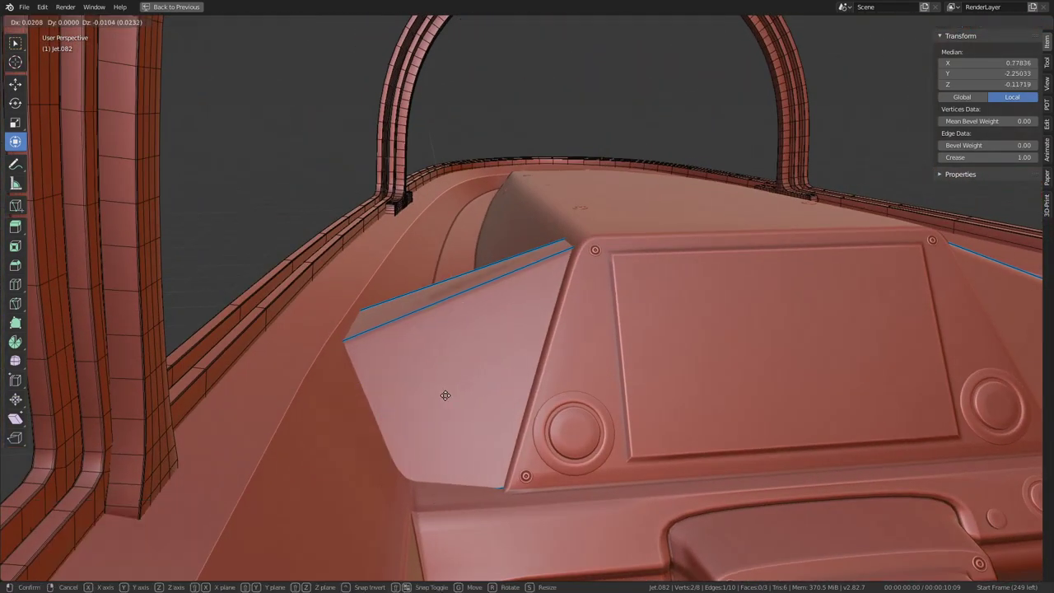
pyautogui.click(443, 396)
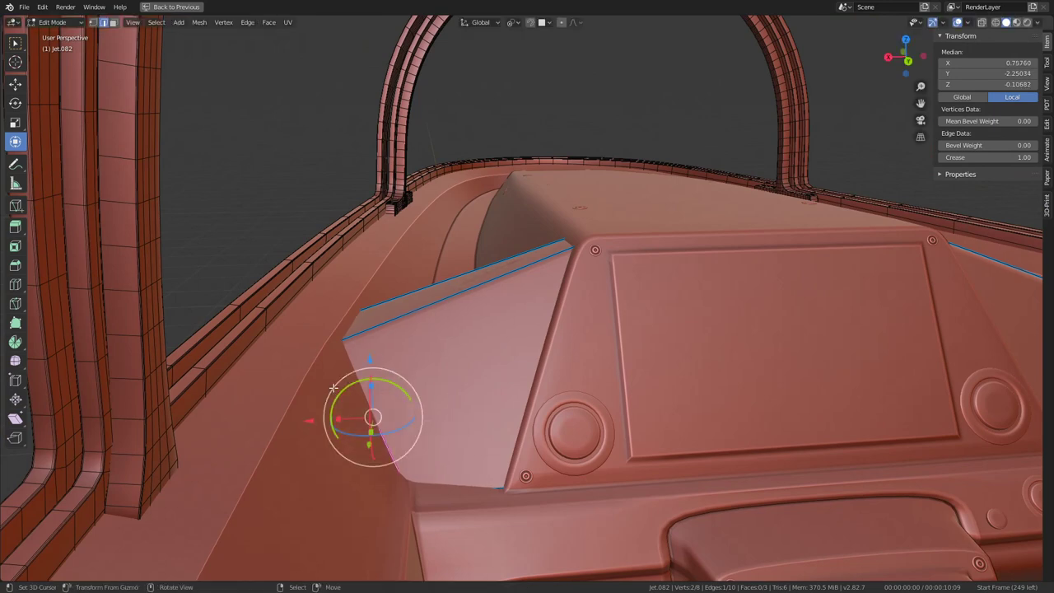
pyautogui.press('g')
pyautogui.click(292, 422)
# Step: Select the whole wedge, run Make Planar Faces, and return to Object Mode
pyautogui.press('a')
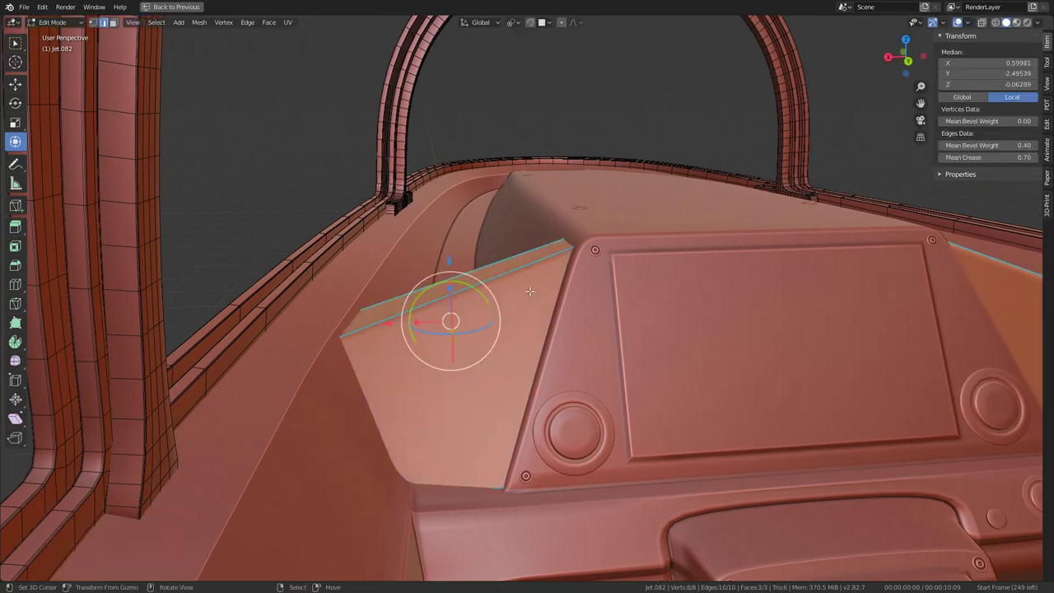
pyautogui.press('q')
pyautogui.click(630, 337)
pyautogui.press('q')
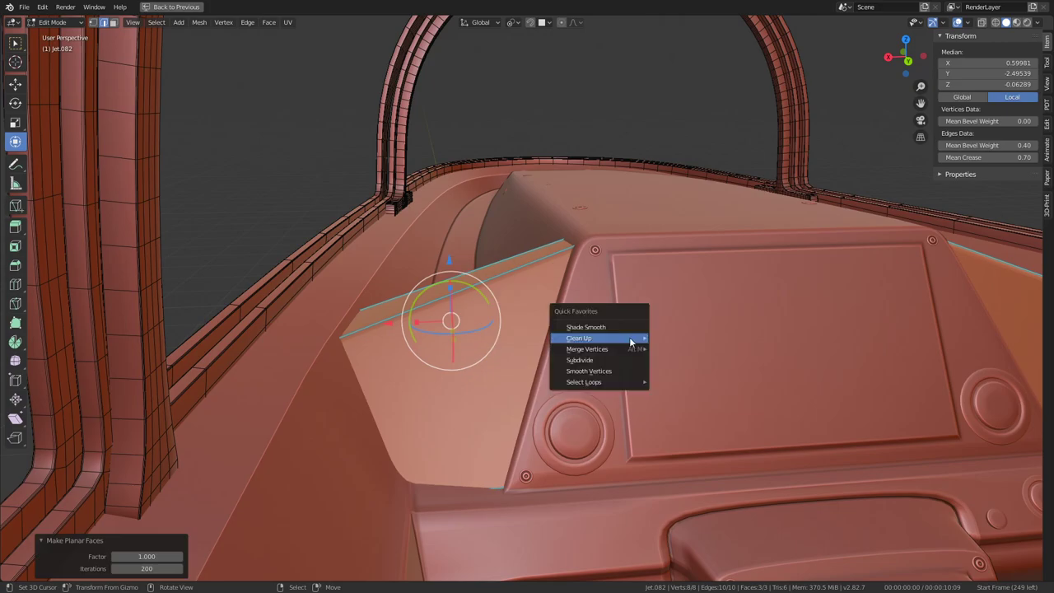
pyautogui.press('Tab')
pyautogui.moveTo(402, 241)
pyautogui.mouseDown(button='middle')
pyautogui.moveTo(549, 344)
pyautogui.moveTo(478, 346)
pyautogui.moveTo(565, 282)
pyautogui.moveTo(617, 294)
pyautogui.moveTo(652, 270)
pyautogui.mouseUp(button='middle')
# Step: Slide a wedge corner vertex along Y toward the console and re-flatten the faces
pyautogui.press('Tab')
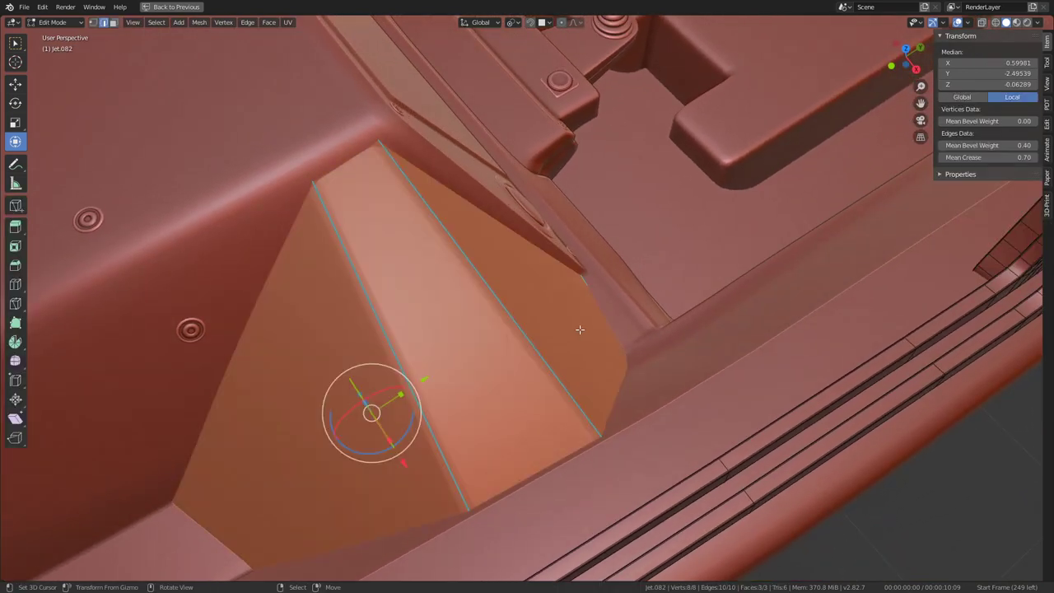
pyautogui.click(595, 295)
pyautogui.moveTo(656, 295); pyautogui.dragTo(651, 359)
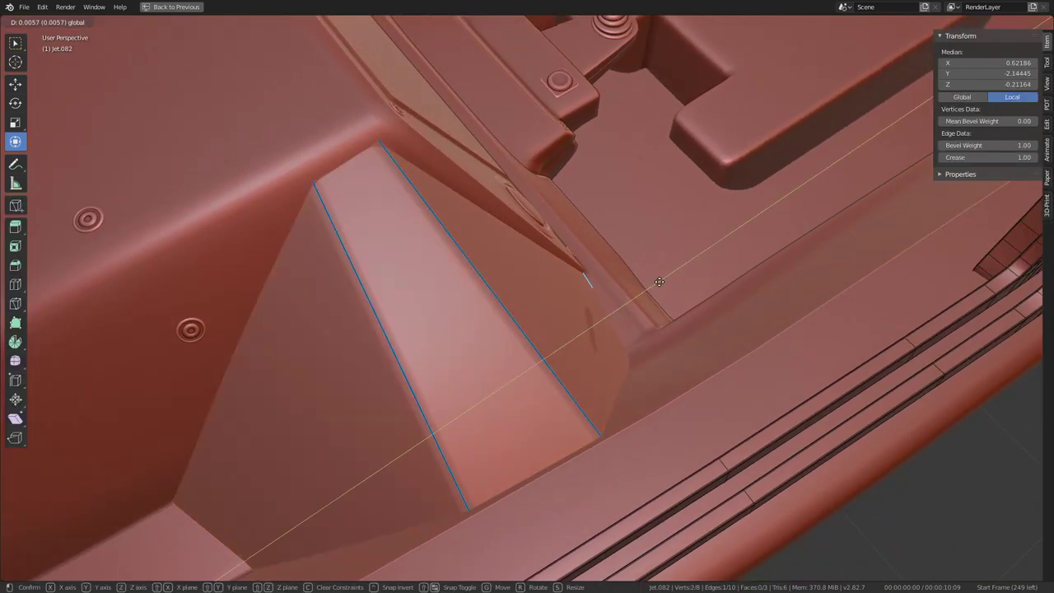
pyautogui.rightClick(651, 360)
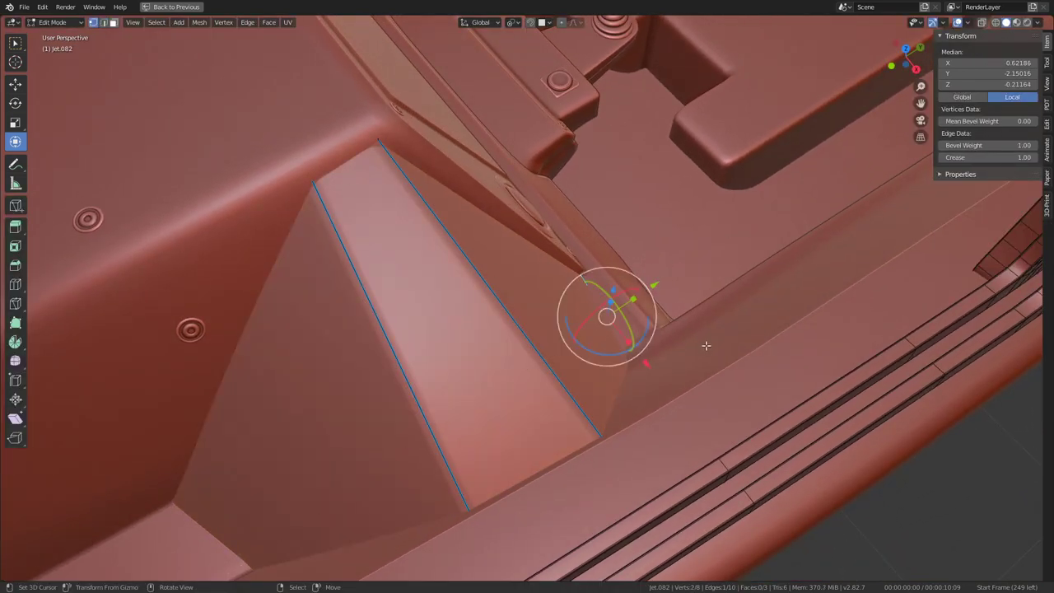
pyautogui.click(641, 350)
pyautogui.moveTo(690, 329); pyautogui.dragTo(708, 313)
pyautogui.press('a')
pyautogui.press('q')
pyautogui.click(786, 362)
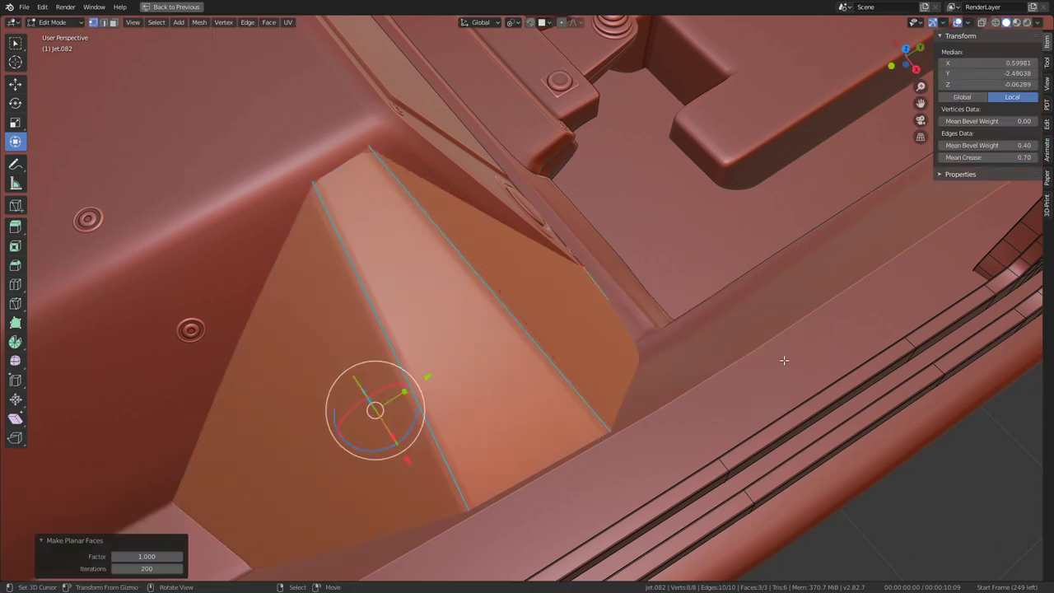
# Step: Nudge another wedge vertex along Y and run Make Planar Faces on the whole wedge again
pyautogui.click(563, 264)
pyautogui.moveTo(634, 239); pyautogui.dragTo(625, 251)
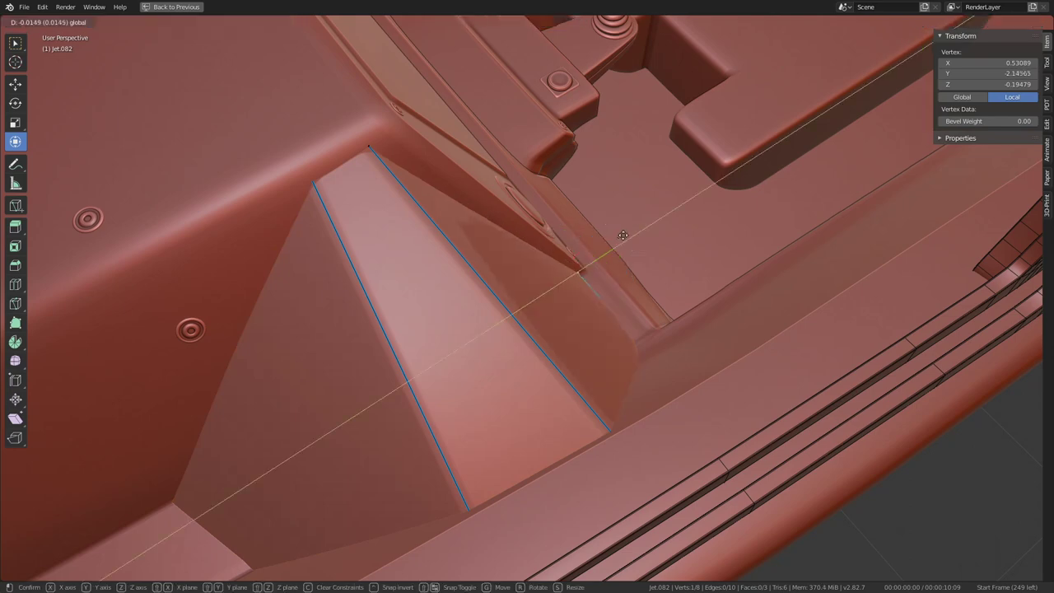
pyautogui.press('a')
pyautogui.press('q')
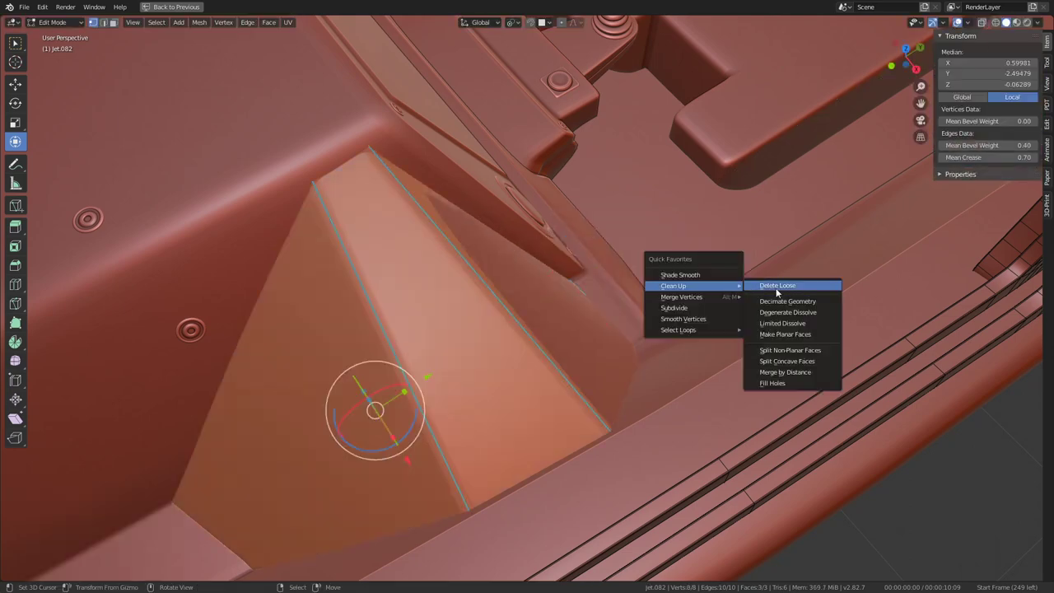
pyautogui.click(821, 335)
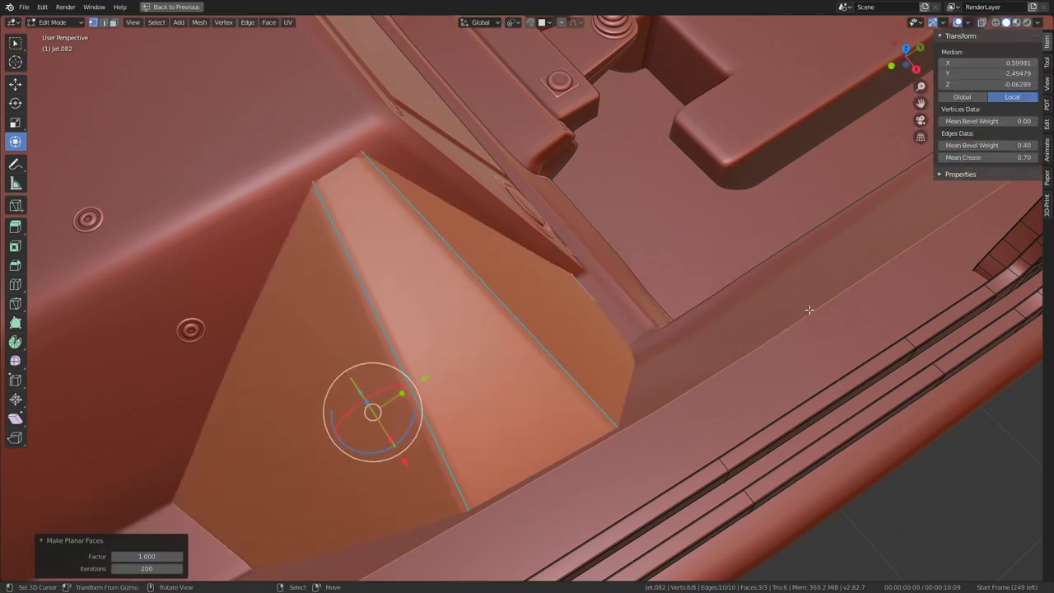
pyautogui.moveTo(810, 309)
pyautogui.mouseDown(button='middle')
pyautogui.moveTo(594, 262)
pyautogui.moveTo(745, 449)
pyautogui.moveTo(747, 440)
pyautogui.mouseUp(button='middle')
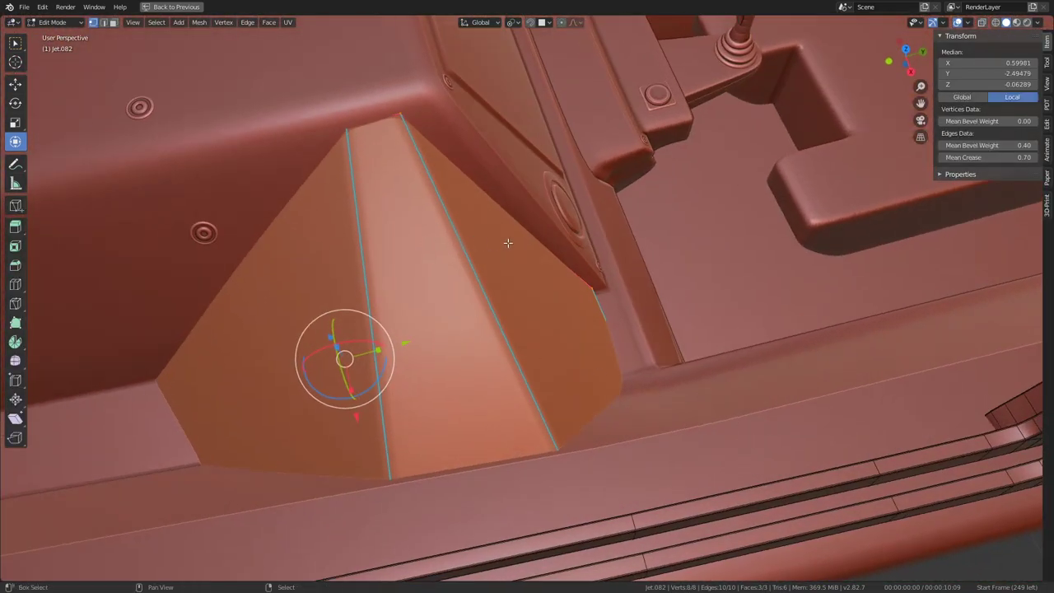
# Step: Select the linked wedge geometry, snap the 3D cursor to it, and delete its faces
pyautogui.click(391, 139)
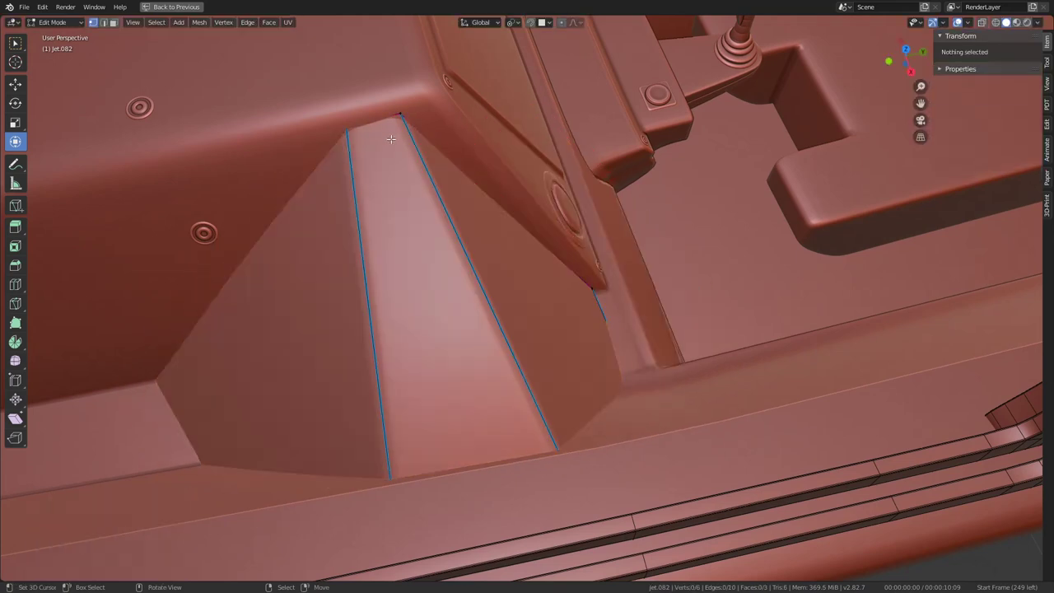
pyautogui.click(397, 120)
pyautogui.hotkey('ctrl', 'l')
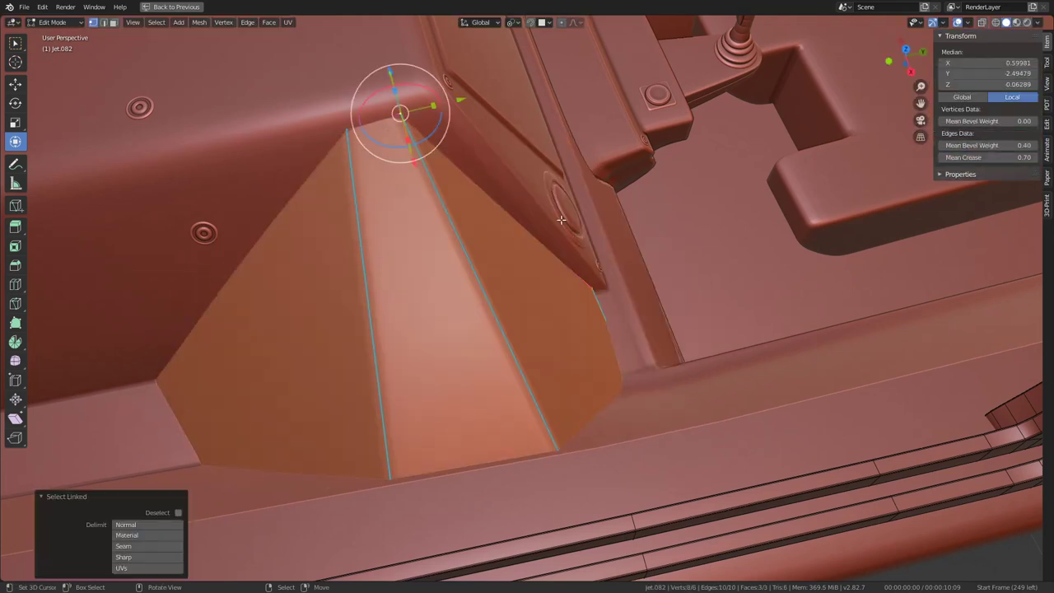
pyautogui.hotkey('shift', 's')
pyautogui.click(631, 256)
pyautogui.click(632, 257)
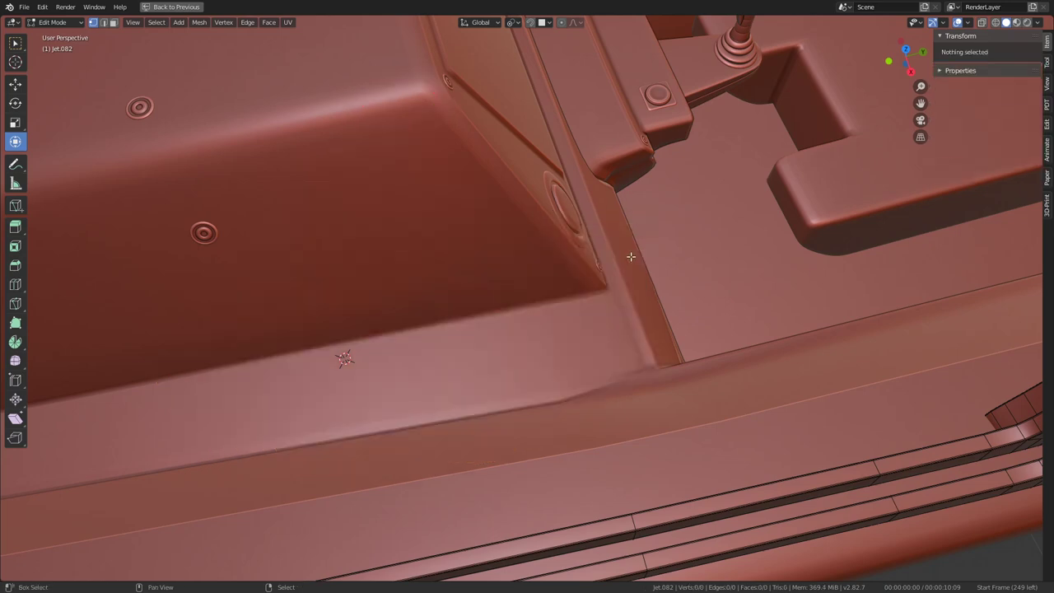
pyautogui.hotkey('shift', 'a')
# Step: Add a cube at the 3D cursor and untick the Mirror modifier's Vertex Groups, Merge and Clipping
pyautogui.click(642, 262)
pyautogui.press('KP_Decimal')
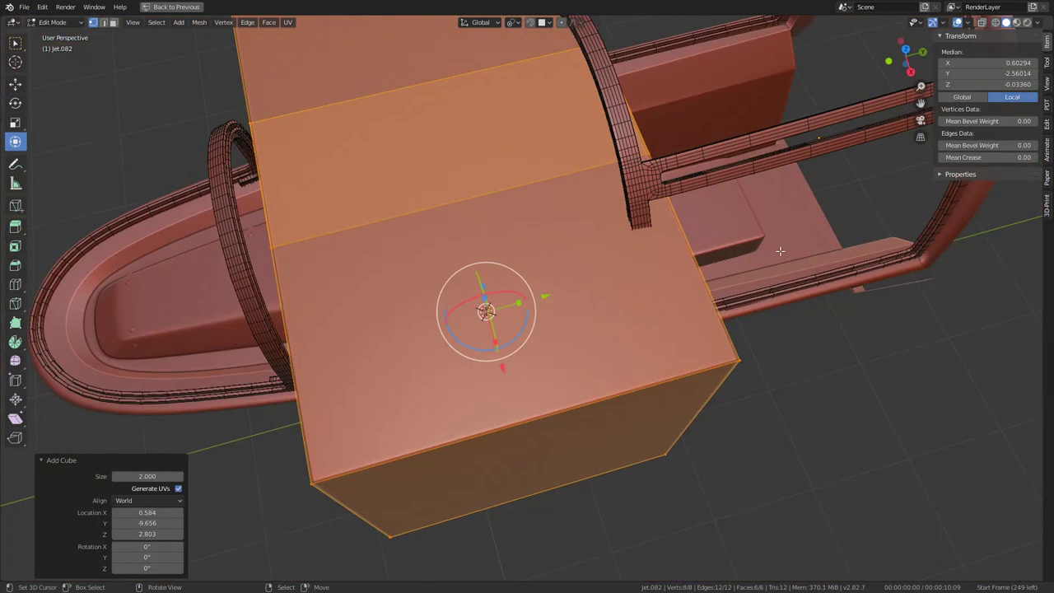
pyautogui.hotkey('ctrl', 'space')
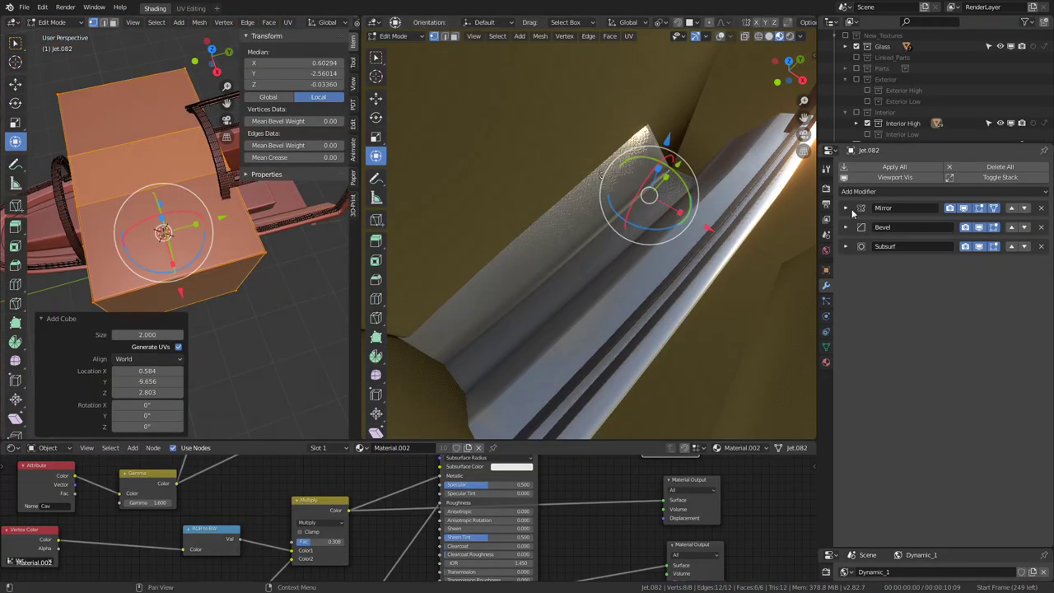
pyautogui.click(846, 208)
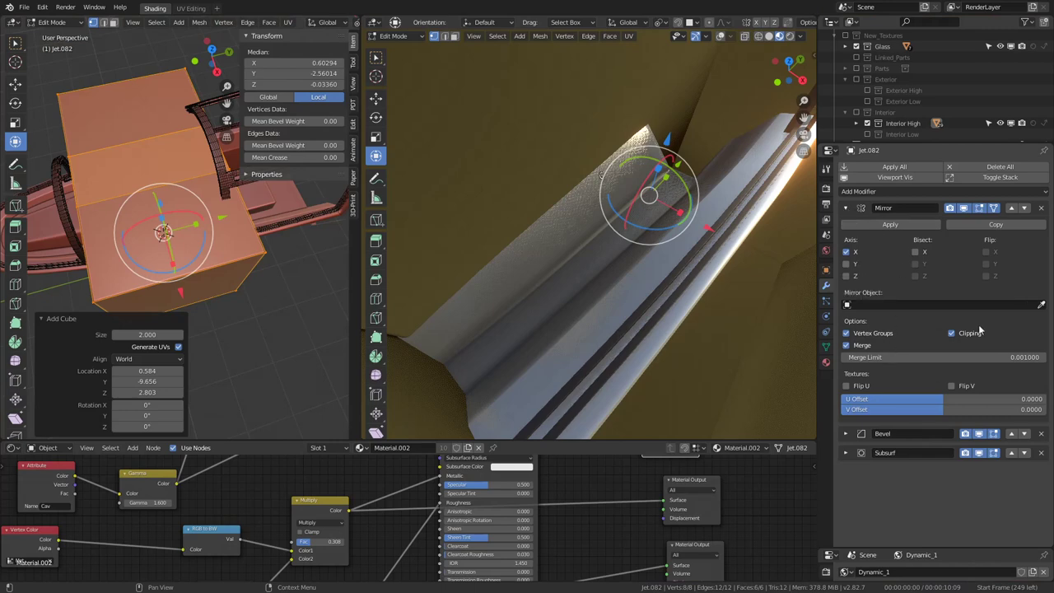
pyautogui.moveTo(980, 330); pyautogui.dragTo(895, 352)
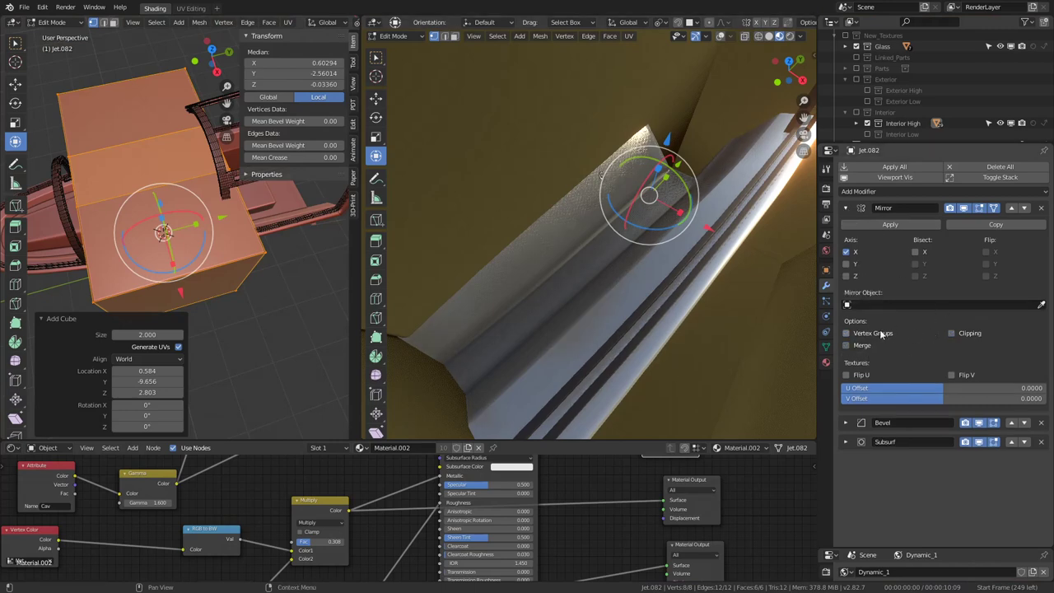
# Step: Scale the new cube down to 0.245
pyautogui.hotkey('ctrl', 'space')
pyautogui.press('s')
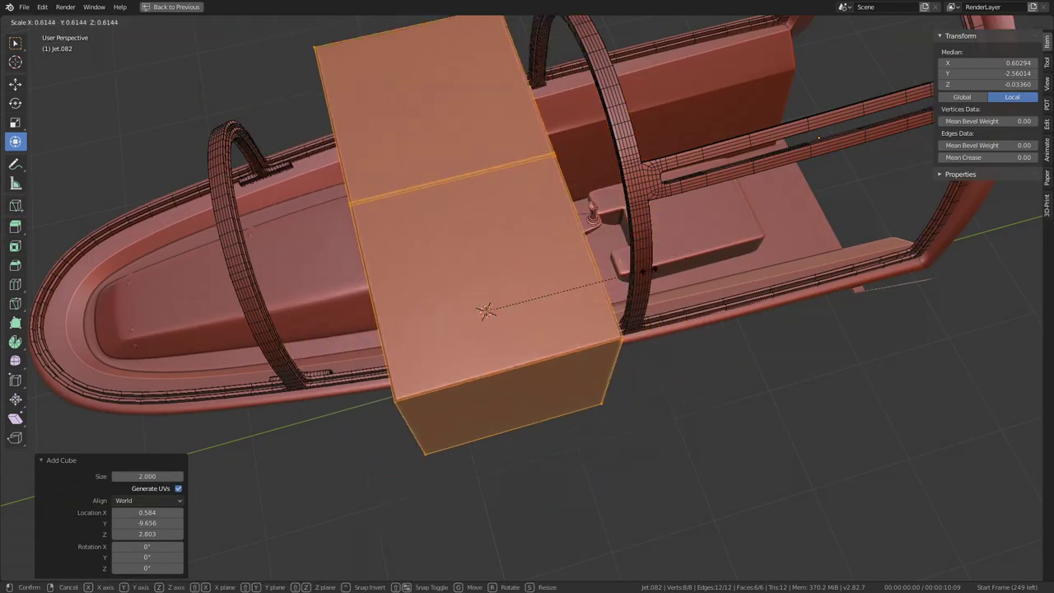
pyautogui.click(535, 292)
# Step: In top view, enlarge the cube to fill the gap, then lower it along Z
pyautogui.press('KP_7')
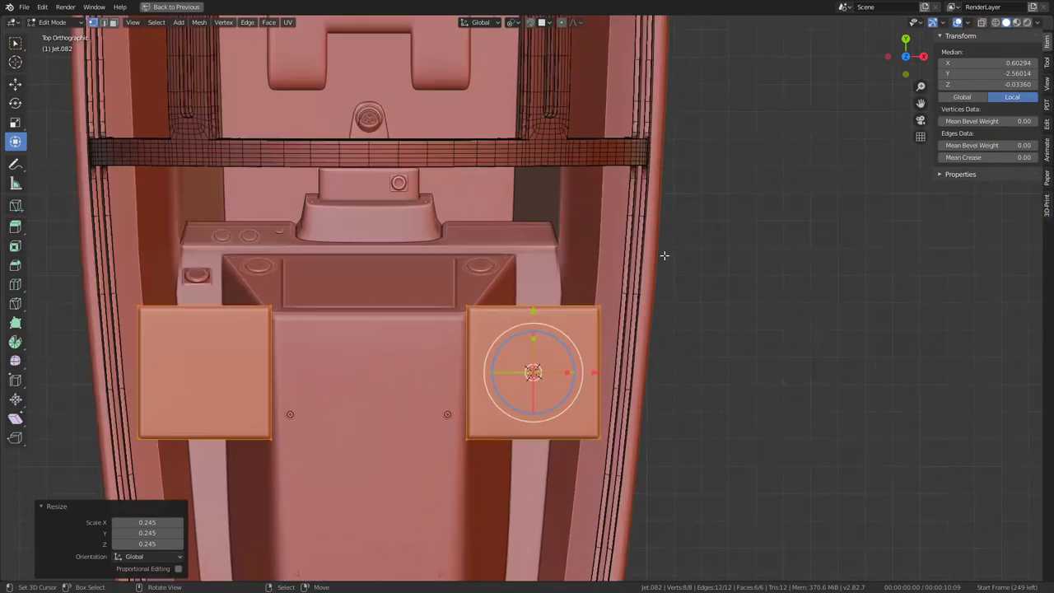
pyautogui.scroll(2, 664, 254)
pyautogui.hotkey('shift', 's')
pyautogui.press('s')
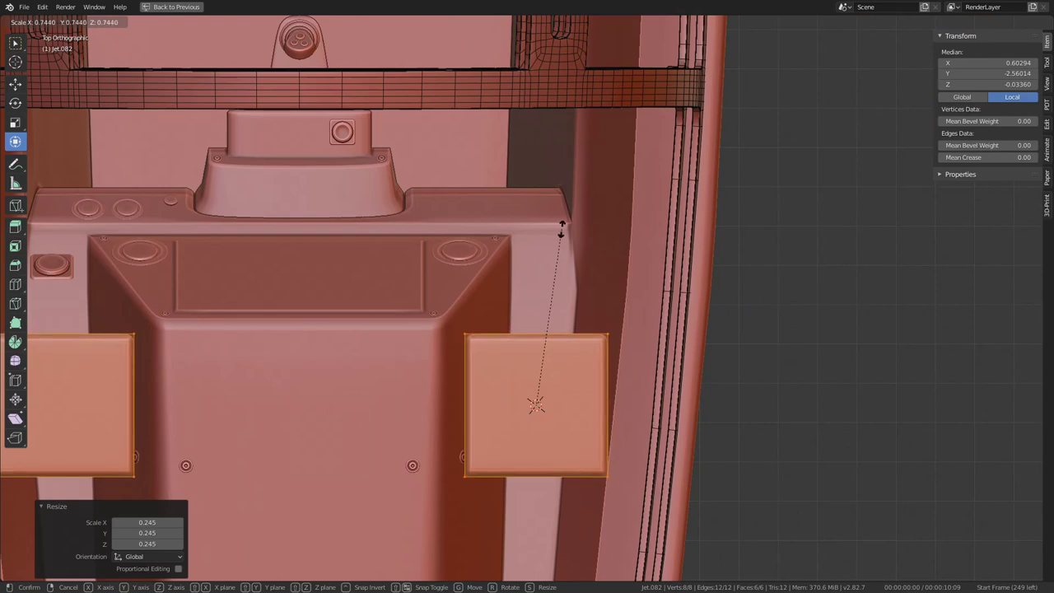
pyautogui.moveTo(566, 219); pyautogui.dragTo(648, 195)
pyautogui.press('KP_Decimal')
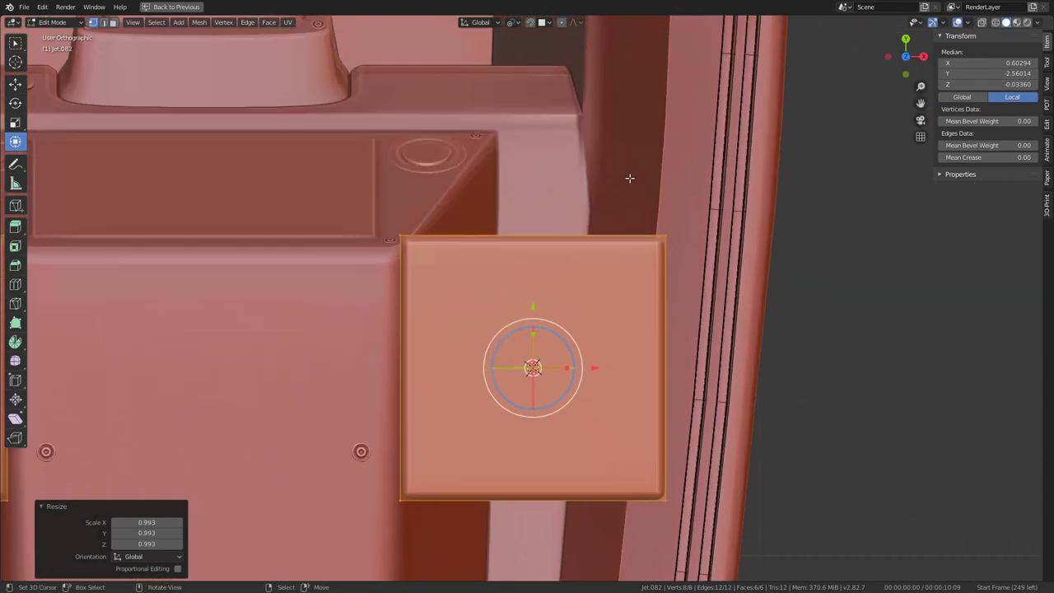
pyautogui.press('KP_3')
pyautogui.moveTo(527, 236); pyautogui.dragTo(524, 248)
pyautogui.press('KP_7')
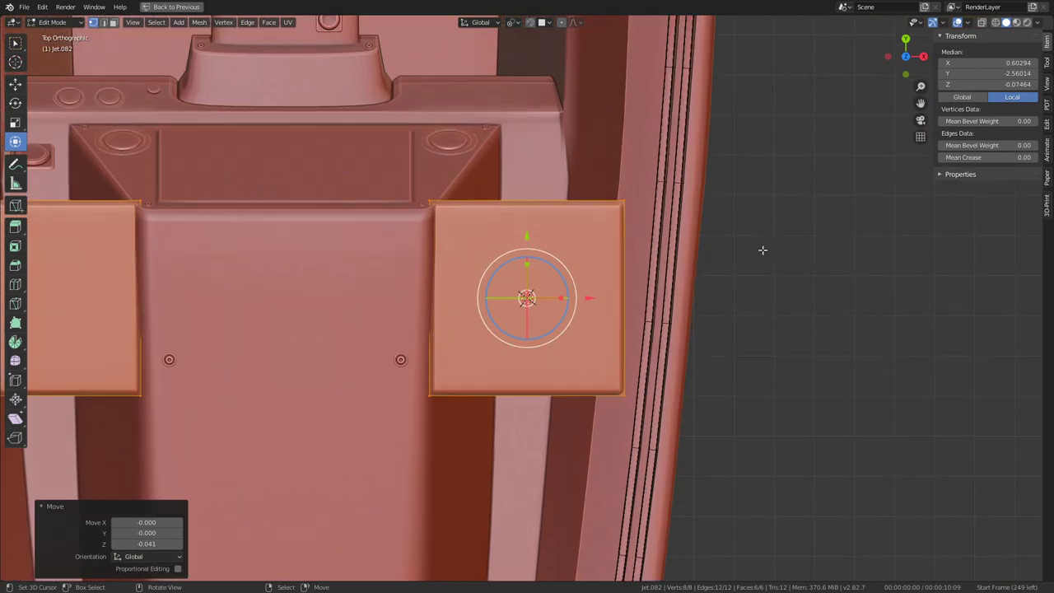
# Step: Widen the cube along X and shorten it along Y
pyautogui.press('s')
pyautogui.press('x')
pyautogui.click(838, 246)
pyautogui.press('s')
pyautogui.press('y')
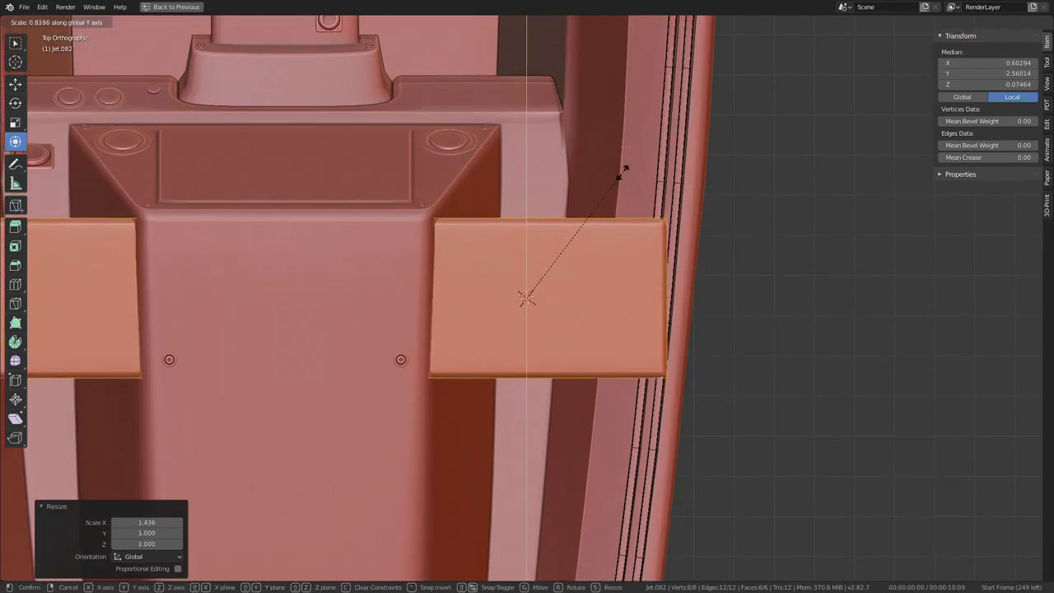
pyautogui.click(615, 193)
pyautogui.moveTo(575, 263); pyautogui.dragTo(577, 136, button='middle')
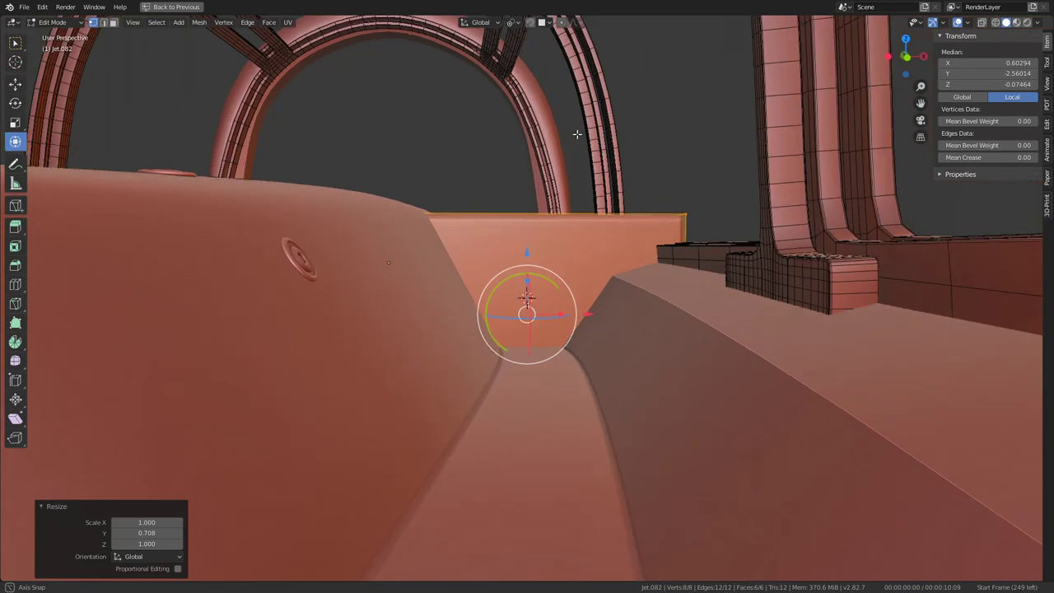
# Step: Flatten the cube vertically, setting its Z scale to 0.773
pyautogui.press('s')
pyautogui.press('z')
pyautogui.click(555, 191)
pyautogui.moveTo(555, 192)
pyautogui.mouseDown(button='middle')
pyautogui.moveTo(545, 194)
pyautogui.moveTo(560, 312)
pyautogui.moveTo(431, 227)
pyautogui.moveTo(550, 207)
pyautogui.mouseUp(button='middle')
pyautogui.press('s')
pyautogui.press('z')
pyautogui.click(545, 197)
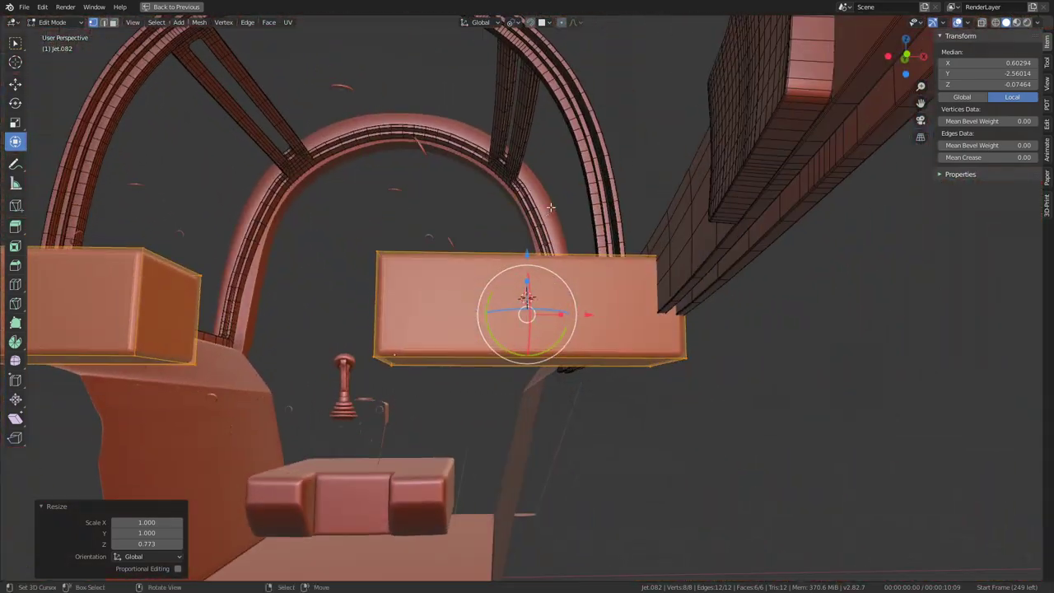
# Step: Lower the box slightly and select its bottom face in face select mode
pyautogui.press('g')
pyautogui.click(550, 362)
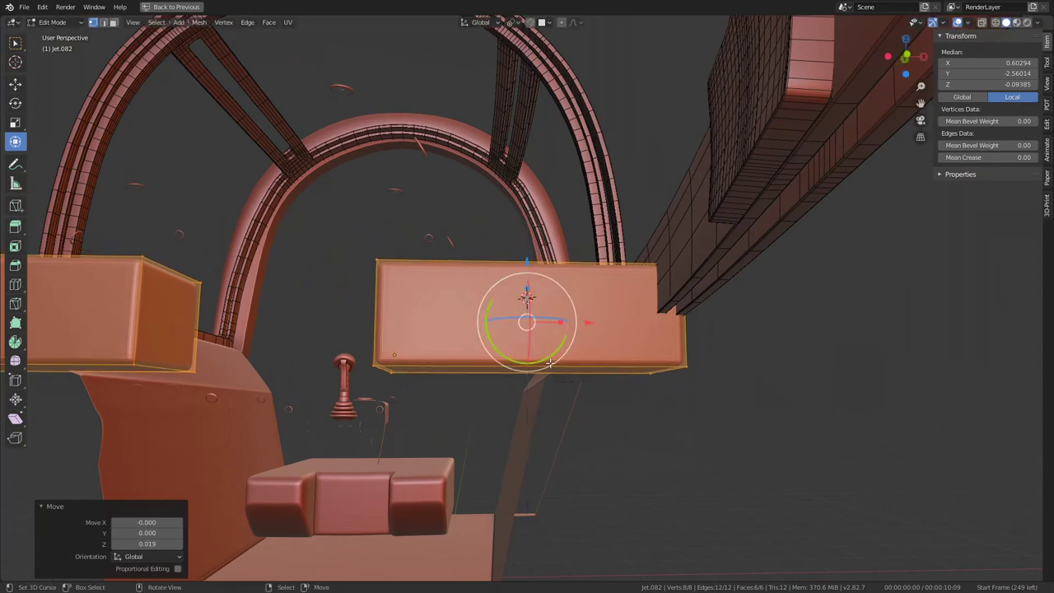
pyautogui.click(114, 23)
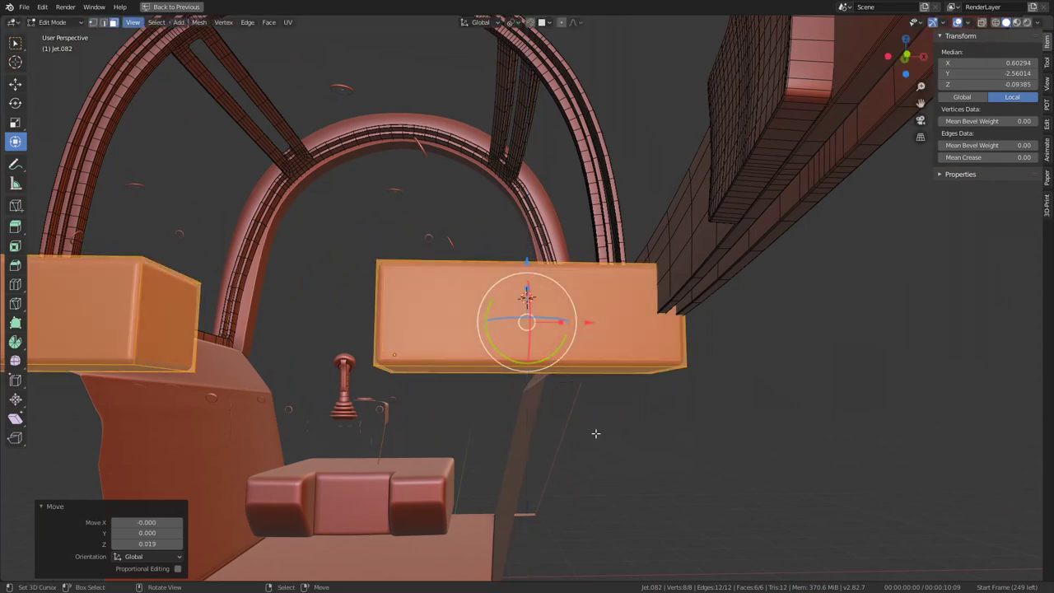
pyautogui.click(528, 369)
# Step: Raise the box's bottom face 0.137 along Z, then readjust its height
pyautogui.press('g')
pyautogui.press('z')
pyautogui.click(527, 297)
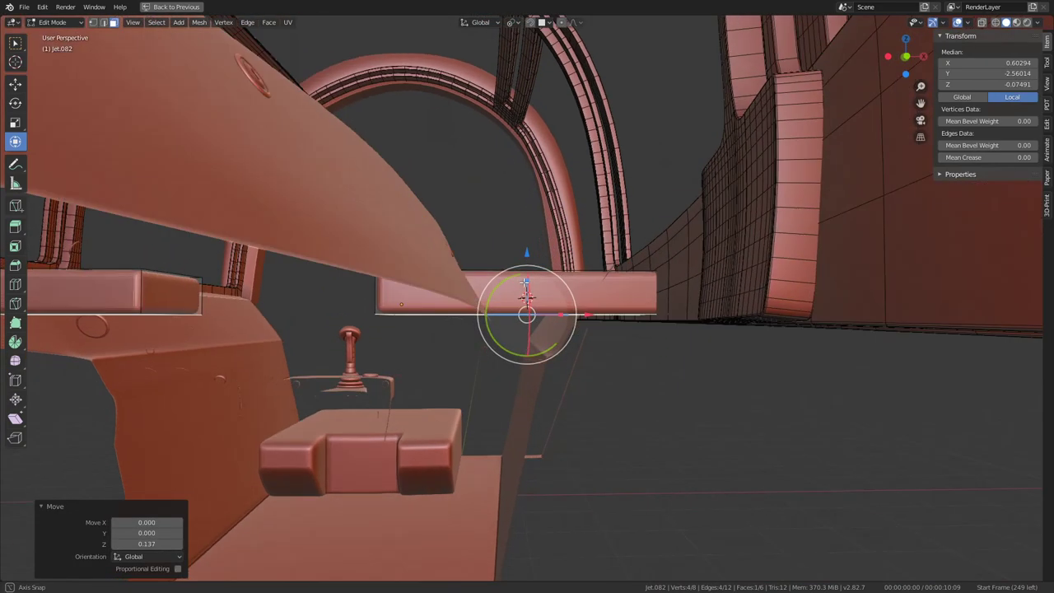
pyautogui.moveTo(526, 297); pyautogui.dragTo(527, 294, button='middle')
pyautogui.press('KP_0')
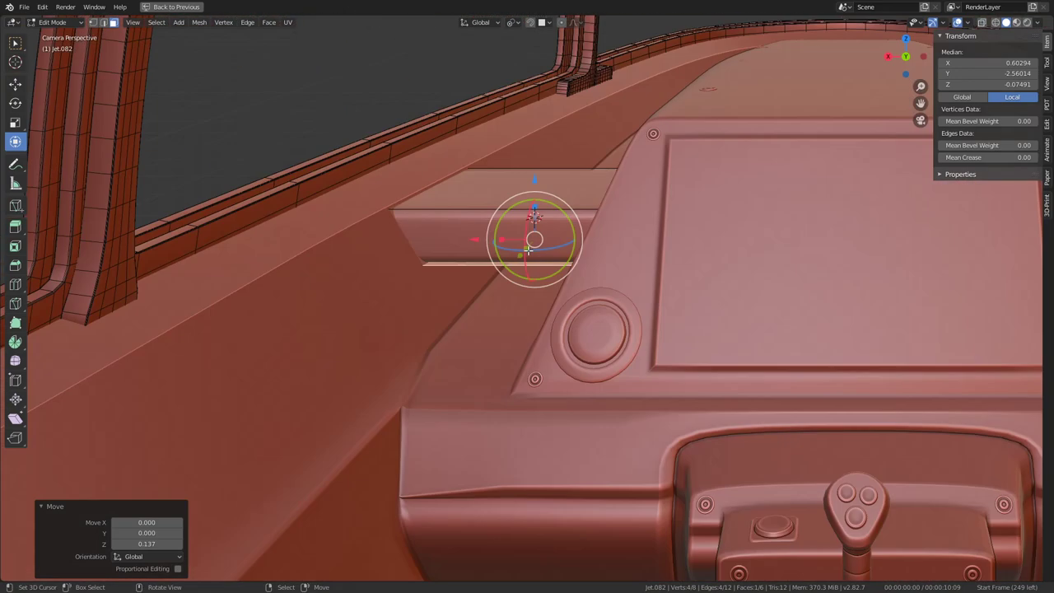
pyautogui.press('g')
pyautogui.press('z')
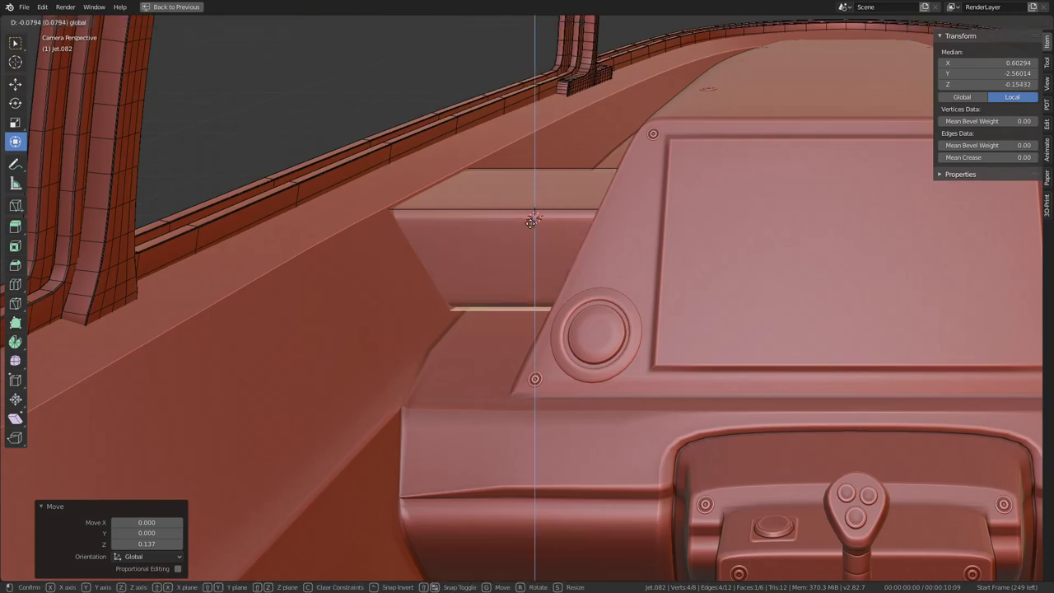
pyautogui.press('Escape')
pyautogui.press('g')
pyautogui.press('z')
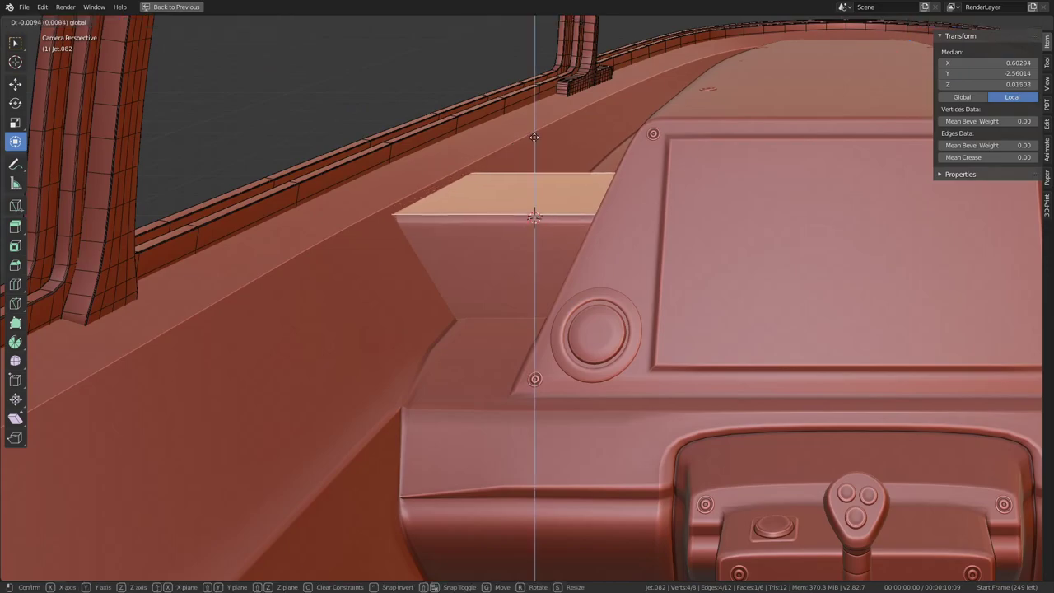
pyautogui.click(536, 134)
# Step: Slide the box face sideways along X
pyautogui.moveTo(536, 134)
pyautogui.mouseDown(button='middle')
pyautogui.moveTo(563, 93)
pyautogui.moveTo(360, 240)
pyautogui.moveTo(372, 285)
pyautogui.mouseUp(button='middle')
pyautogui.moveTo(288, 314)
pyautogui.mouseDown()
pyautogui.moveTo(360, 316)
pyautogui.moveTo(332, 319)
pyautogui.mouseUp()
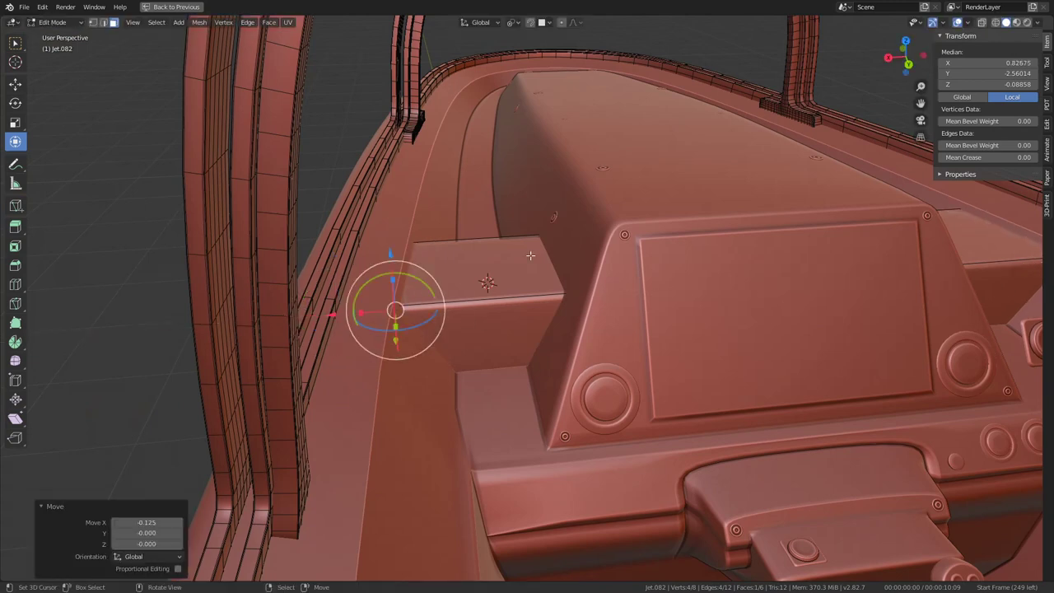
pyautogui.moveTo(704, 224)
pyautogui.mouseDown(button='middle')
pyautogui.moveTo(447, 235)
pyautogui.moveTo(576, 301)
pyautogui.moveTo(690, 279)
pyautogui.mouseUp(button='middle')
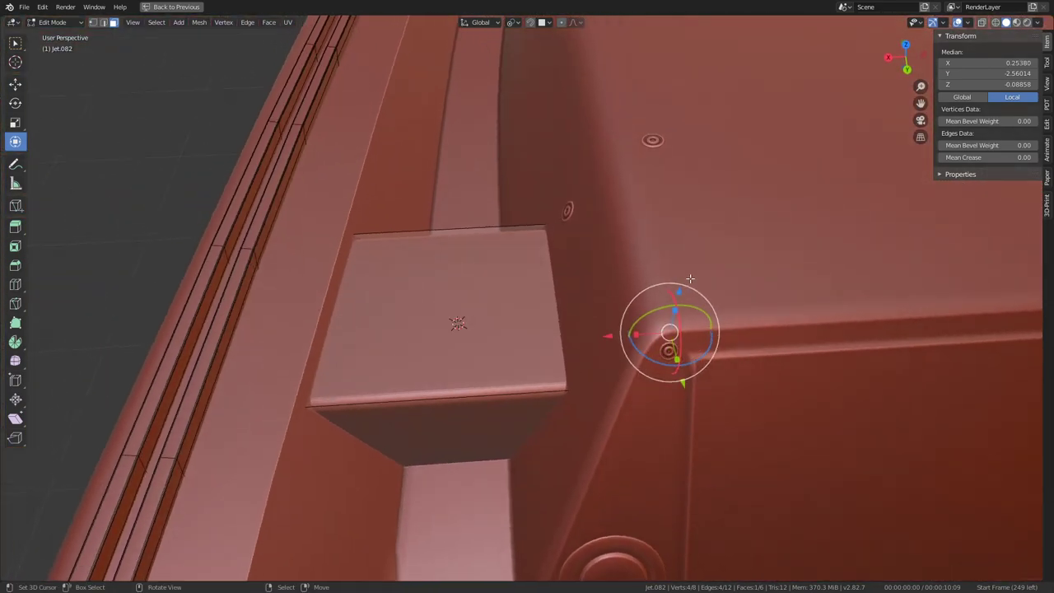
pyautogui.moveTo(616, 334)
pyautogui.mouseDown()
pyautogui.moveTo(434, 329)
pyautogui.moveTo(505, 329)
pyautogui.mouseUp()
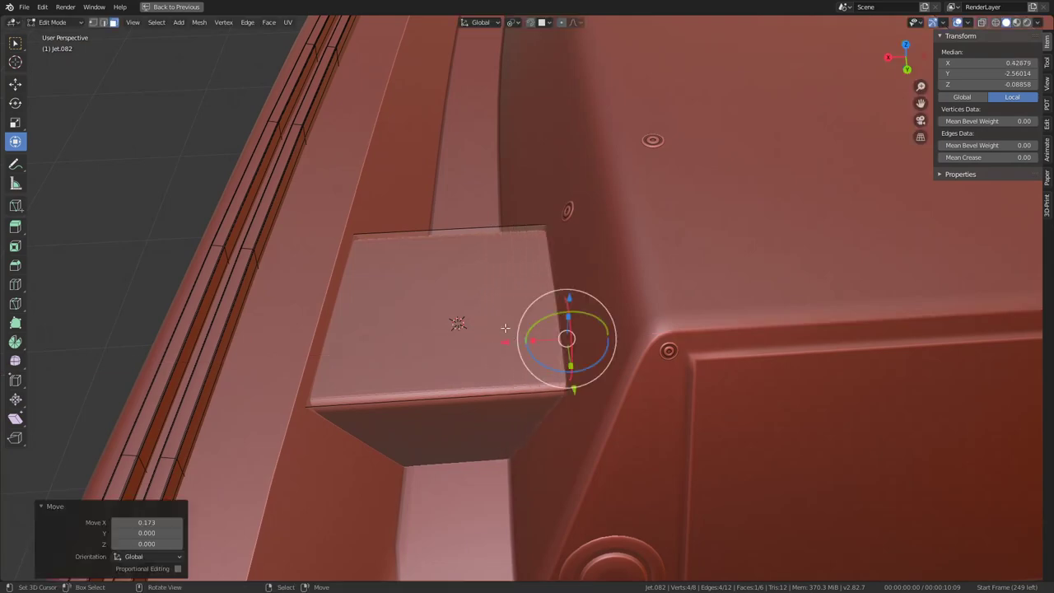
# Step: Slide the whole box along Y toward the console, scale it to 0.632 in Y, and shift it further
pyautogui.press('a')
pyautogui.moveTo(487, 379); pyautogui.dragTo(651, 369, button='middle')
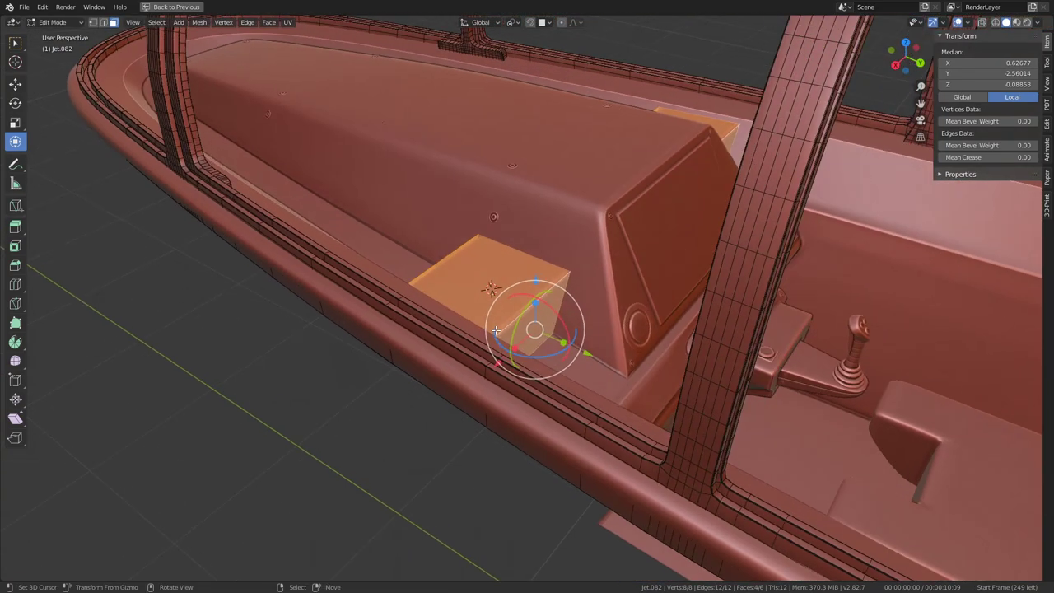
pyautogui.scroll(3, 650, 369)
pyautogui.moveTo(608, 387); pyautogui.dragTo(646, 396)
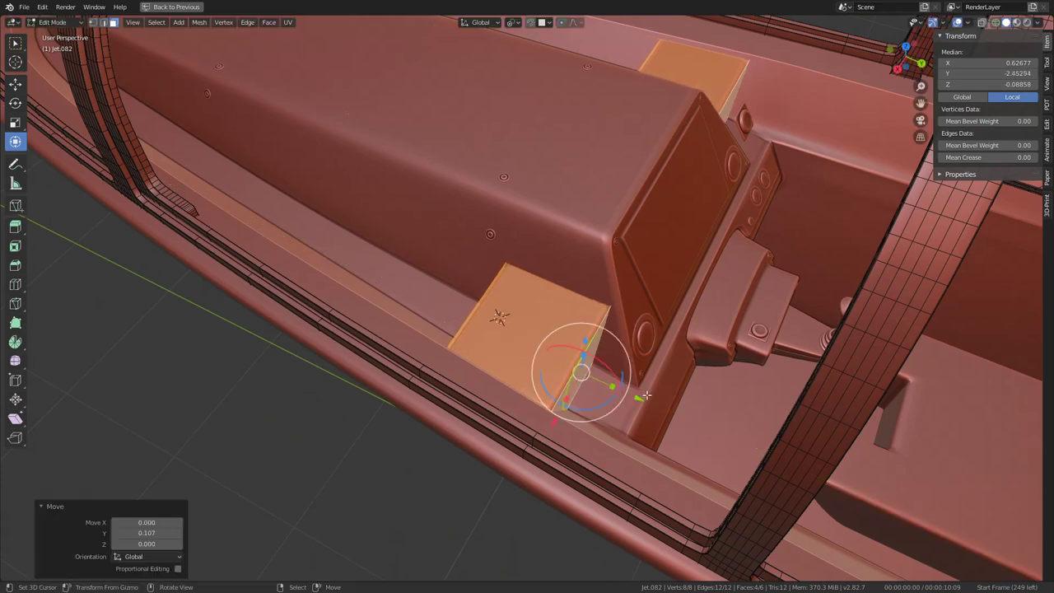
pyautogui.press('s')
pyautogui.press('z')
pyautogui.click(535, 331)
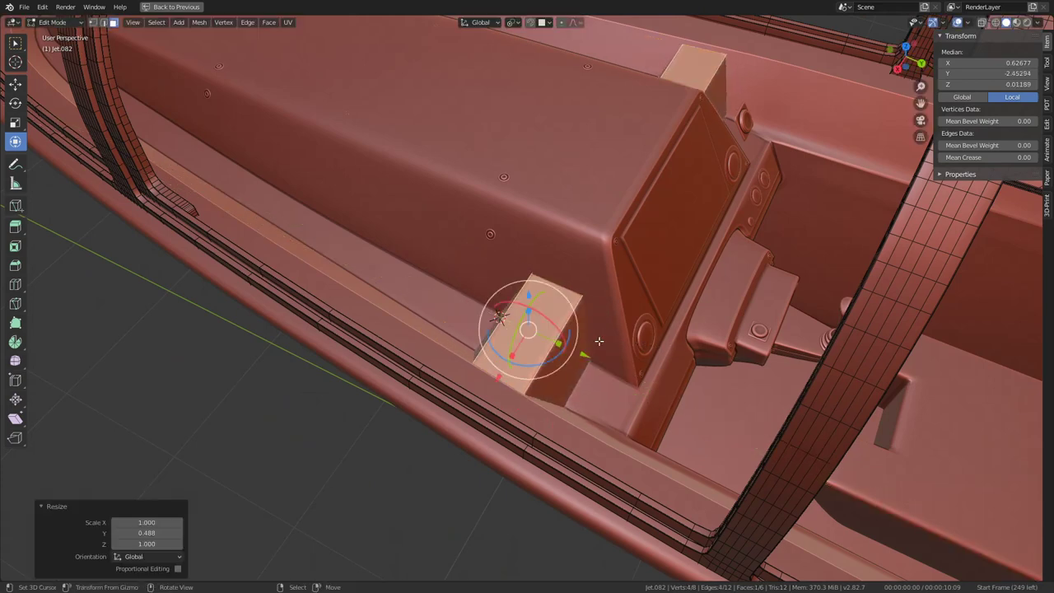
pyautogui.click(544, 336)
pyautogui.moveTo(545, 336); pyautogui.dragTo(611, 359)
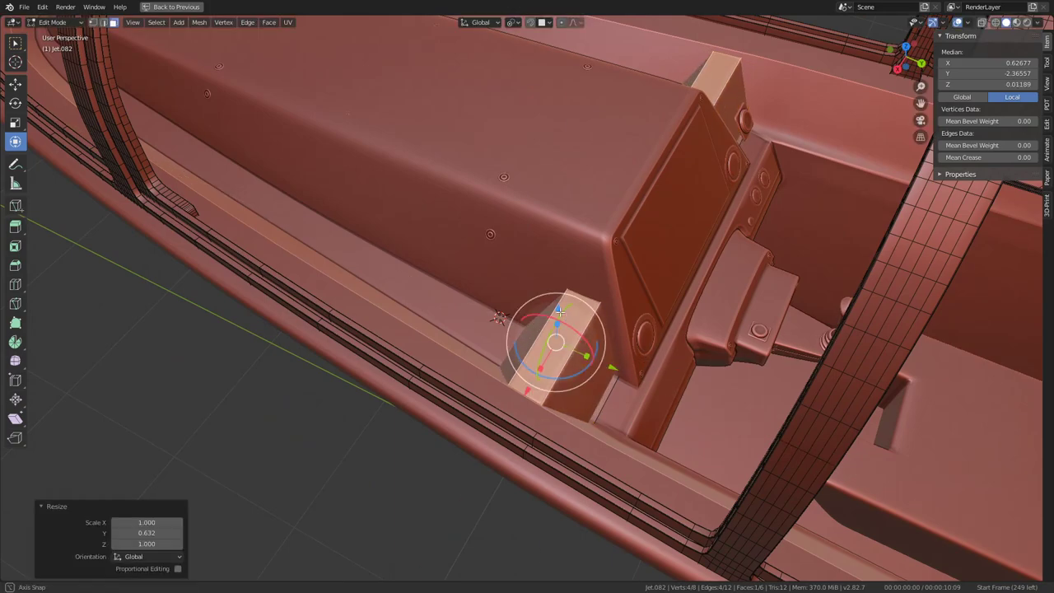
# Step: Select the whole block and lower it 0.020 along Z beside the console
pyautogui.moveTo(559, 310); pyautogui.dragTo(547, 259, button='middle')
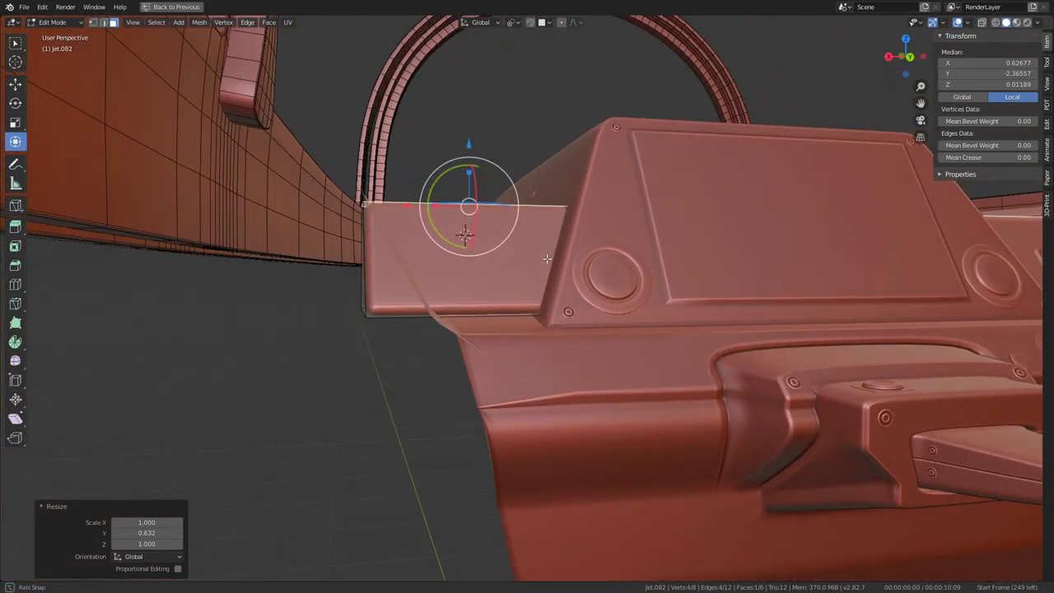
pyautogui.hotkey('ctrl', 'l')
pyautogui.press('g')
pyautogui.press('z')
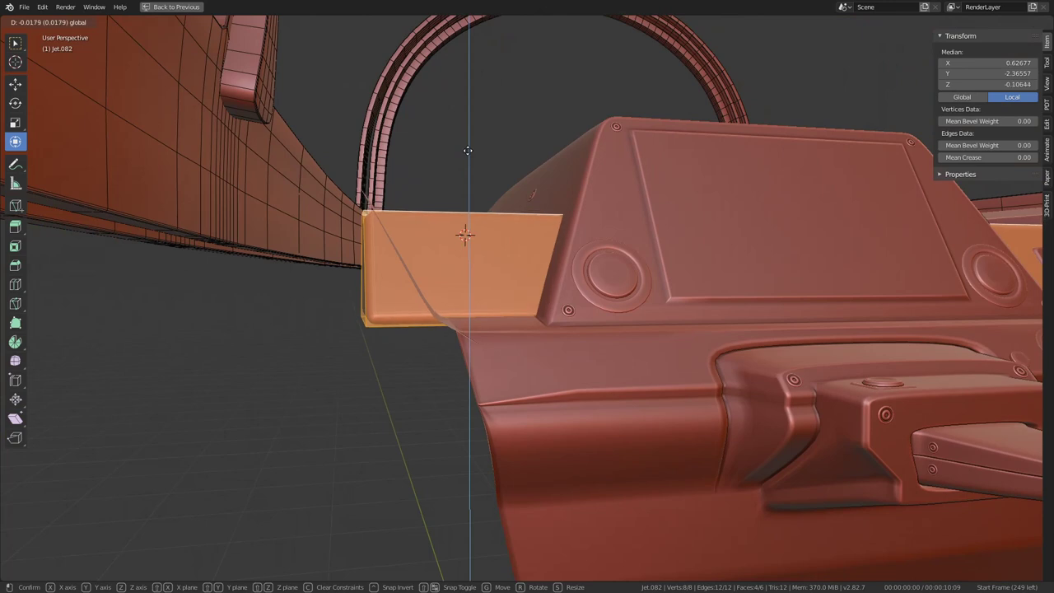
pyautogui.click(468, 152)
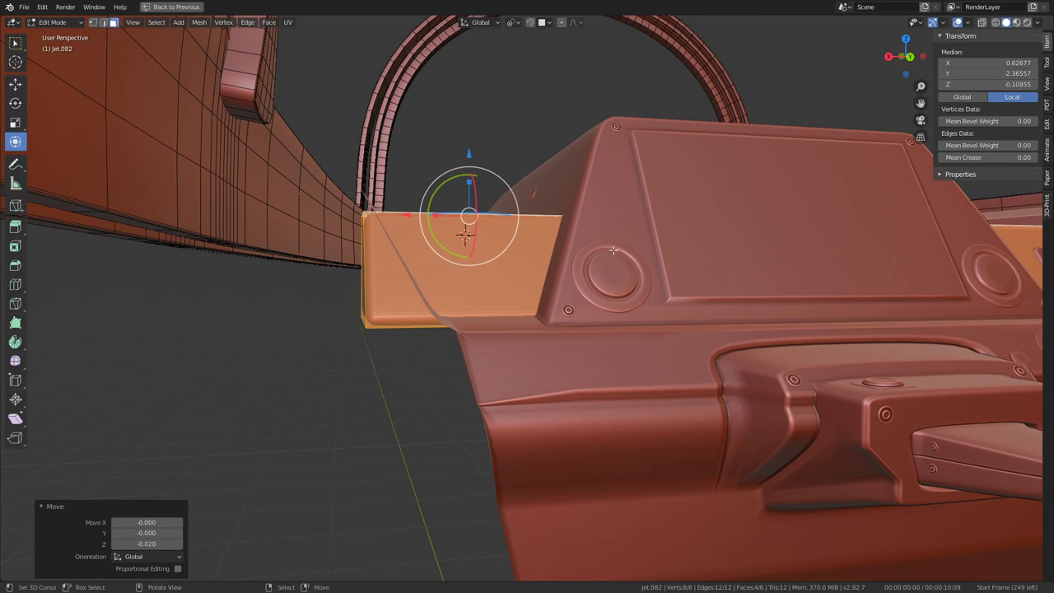
pyautogui.moveTo(613, 250)
pyautogui.mouseDown(button='middle')
pyautogui.moveTo(576, 280)
pyautogui.moveTo(591, 278)
pyautogui.moveTo(463, 238)
pyautogui.moveTo(543, 269)
pyautogui.mouseUp(button='middle')
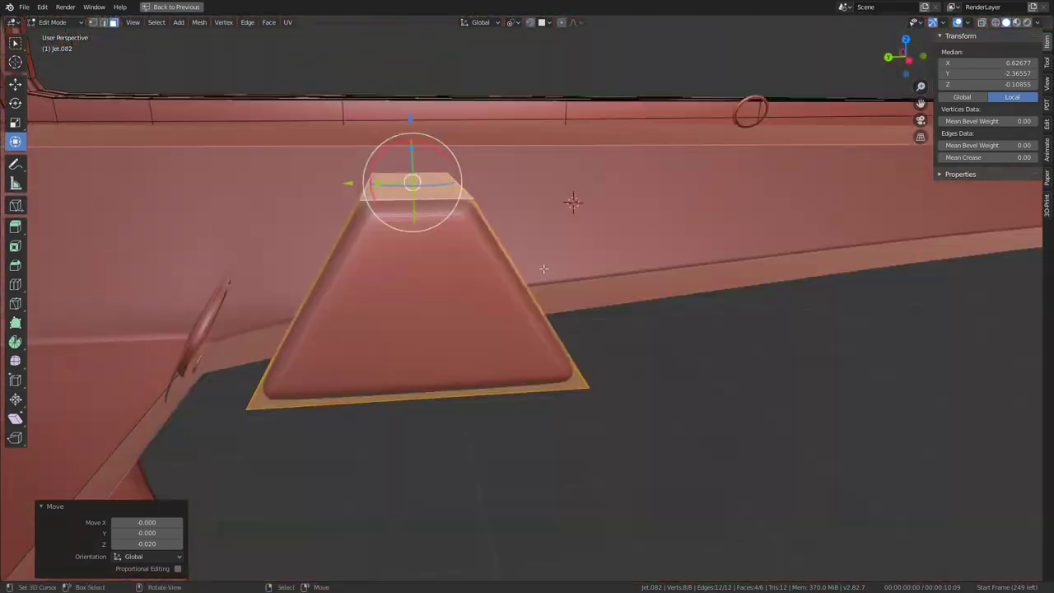
# Step: In vertex select, scale the block's two top corner vertices together to form the wedge ridge
pyautogui.scroll(2, 543, 268)
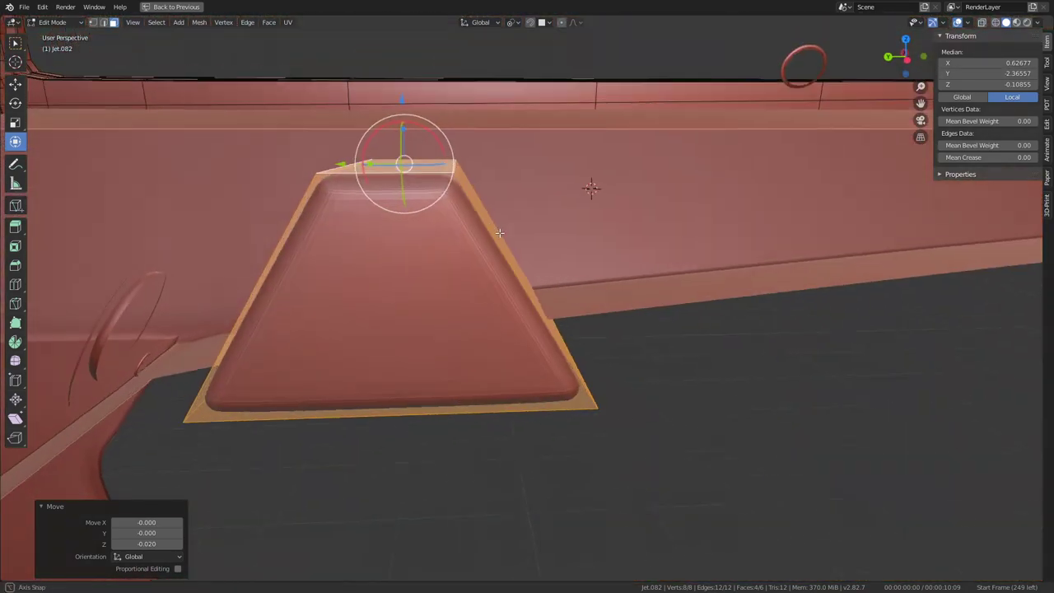
pyautogui.click(94, 23)
pyautogui.hotkey('alt', 'a')
pyautogui.click(316, 175)
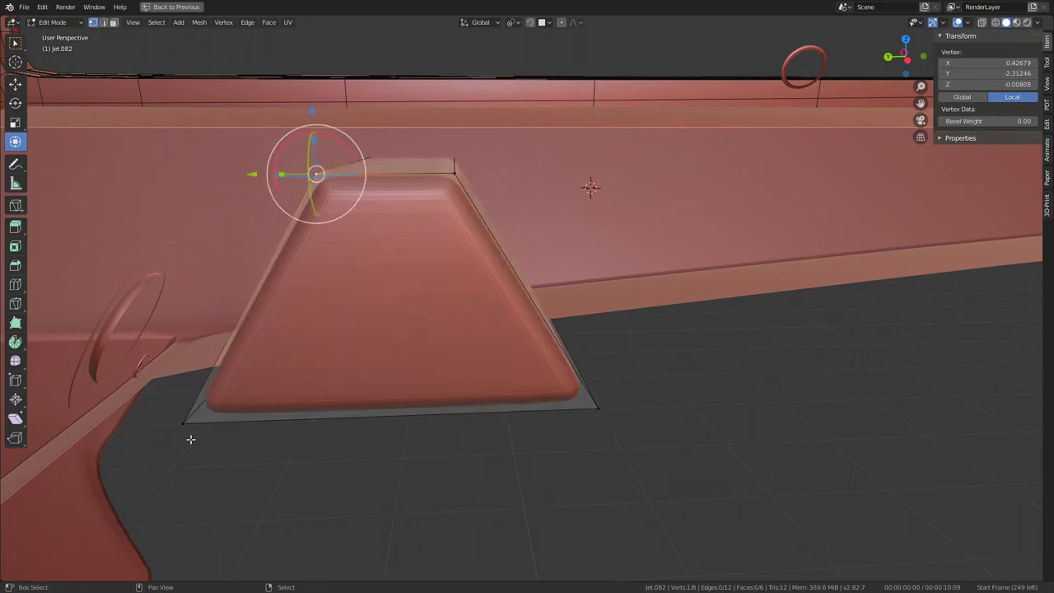
pyautogui.click(183, 423)
pyautogui.moveTo(365, 291)
pyautogui.mouseDown(button='middle')
pyautogui.moveTo(457, 294)
pyautogui.moveTo(588, 229)
pyautogui.moveTo(588, 211)
pyautogui.mouseUp(button='middle')
pyautogui.scroll(3, 588, 228)
pyautogui.press('s')
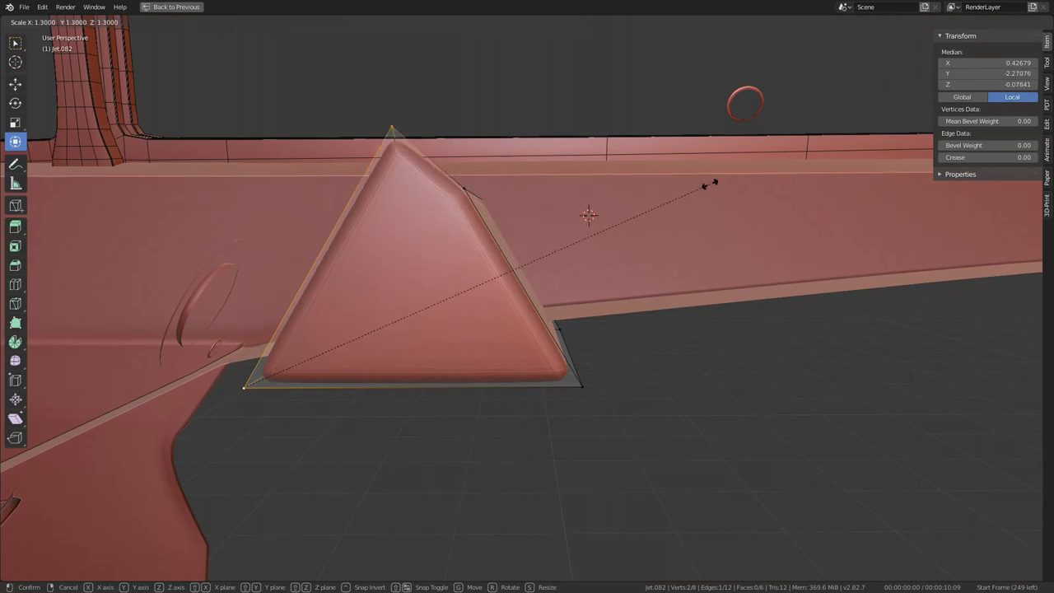
pyautogui.click(733, 173)
# Step: Select a base edge by shortest path and scale it by 1.4
pyautogui.moveTo(602, 153)
pyautogui.mouseDown(button='middle')
pyautogui.moveTo(806, 189)
pyautogui.moveTo(576, 313)
pyautogui.mouseUp(button='middle')
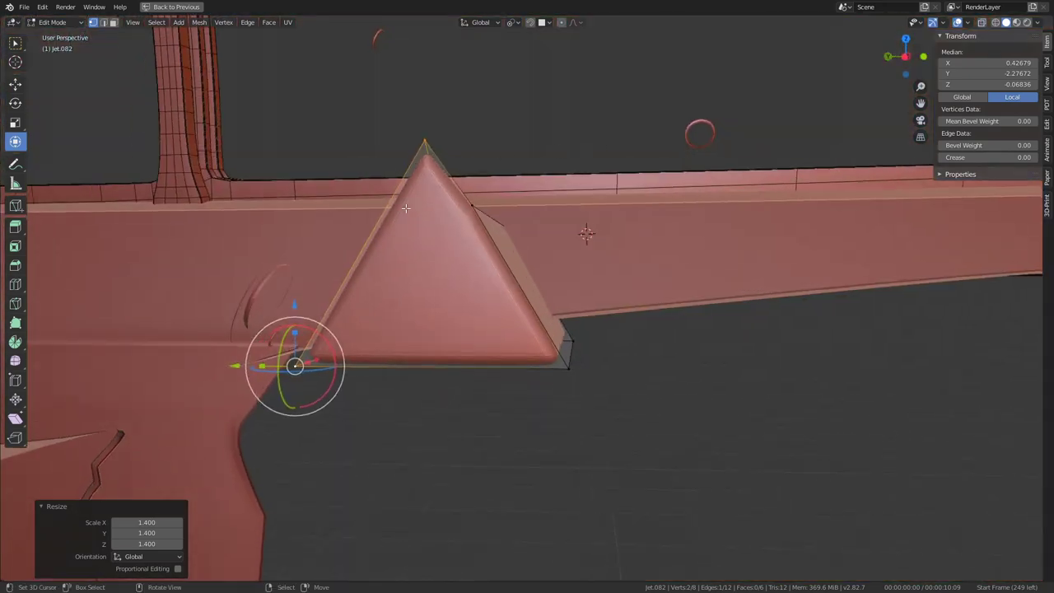
pyautogui.click(536, 331)
pyautogui.keyDown('ctrl'); pyautogui.click(564, 362); pyautogui.keyUp('ctrl')
pyautogui.press('s')
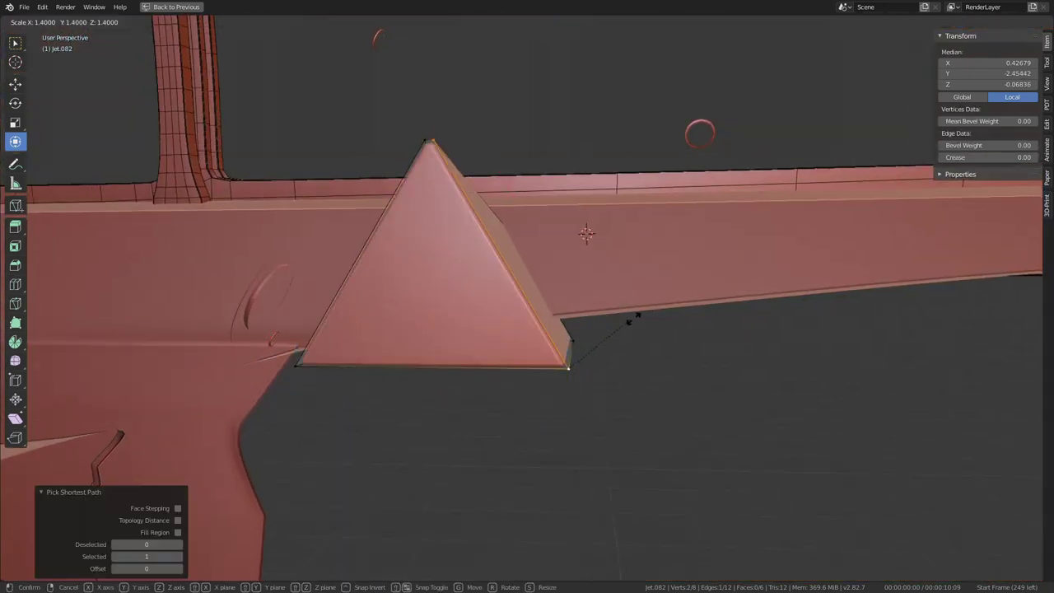
pyautogui.click(627, 310)
pyautogui.moveTo(628, 309)
pyautogui.mouseDown(button='middle')
pyautogui.moveTo(640, 263)
pyautogui.moveTo(612, 313)
pyautogui.moveTo(552, 359)
pyautogui.moveTo(630, 280)
pyautogui.mouseUp(button='middle')
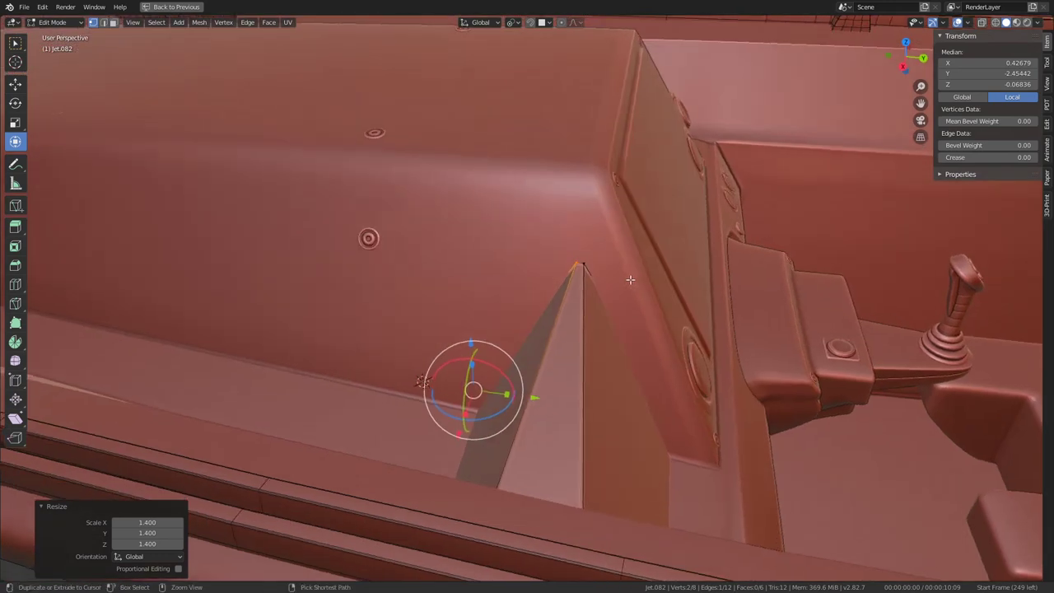
# Step: Undo a stray selection, then move the wedge's top edge up along Z and sideways along X
pyautogui.keyDown('ctrl'); pyautogui.click(630, 280); pyautogui.keyUp('ctrl')
pyautogui.hotkey('ctrl', 'z')
pyautogui.hotkey('ctrl', 'z')
pyautogui.hotkey('ctrl', 'z')
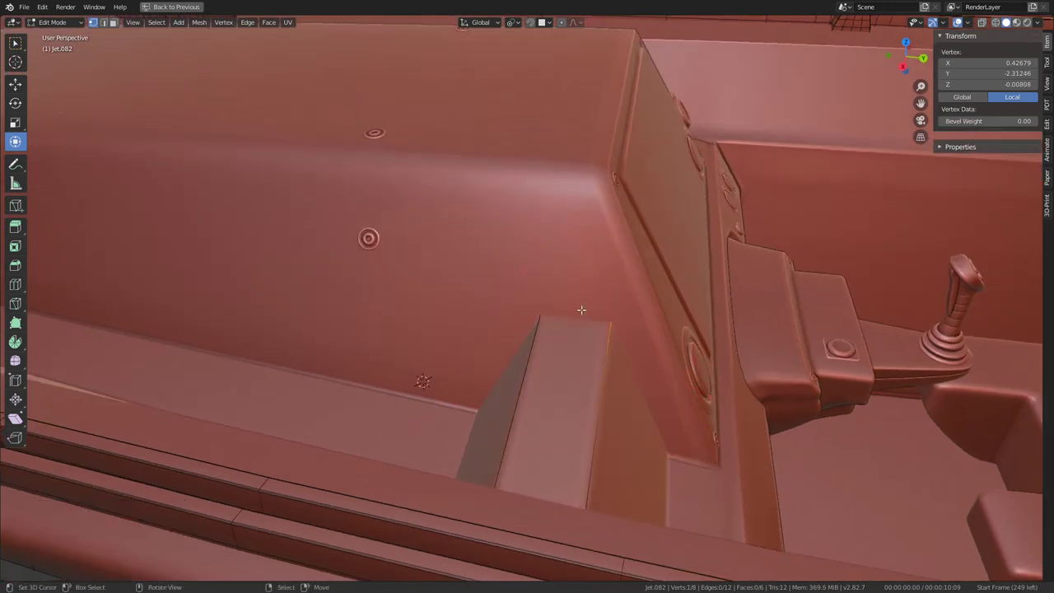
pyautogui.click(103, 23)
pyautogui.click(572, 299)
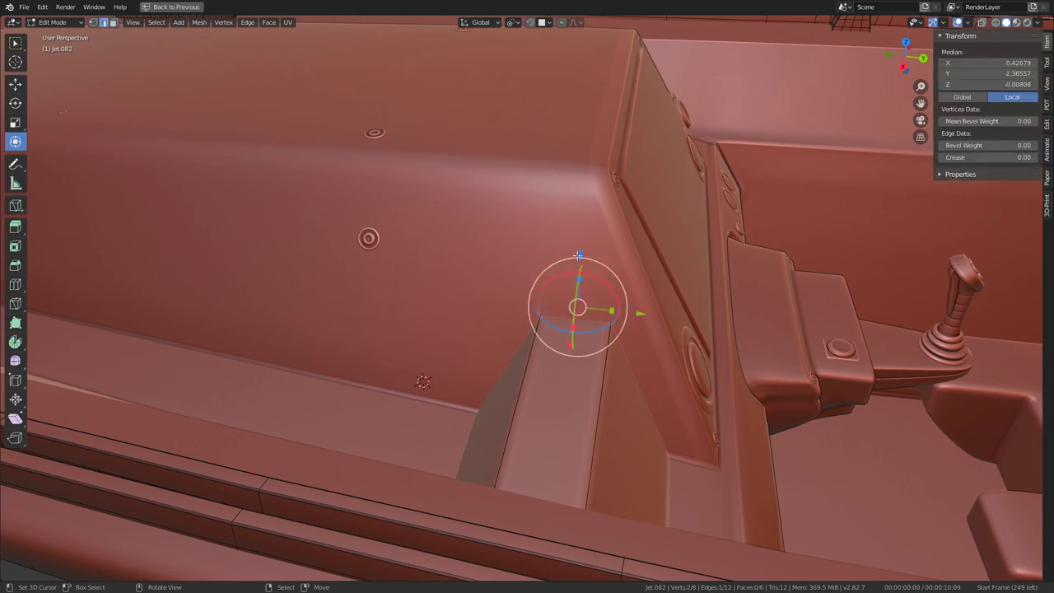
pyautogui.moveTo(579, 256); pyautogui.dragTo(570, 167)
pyautogui.moveTo(570, 158); pyautogui.dragTo(432, 149, button='middle')
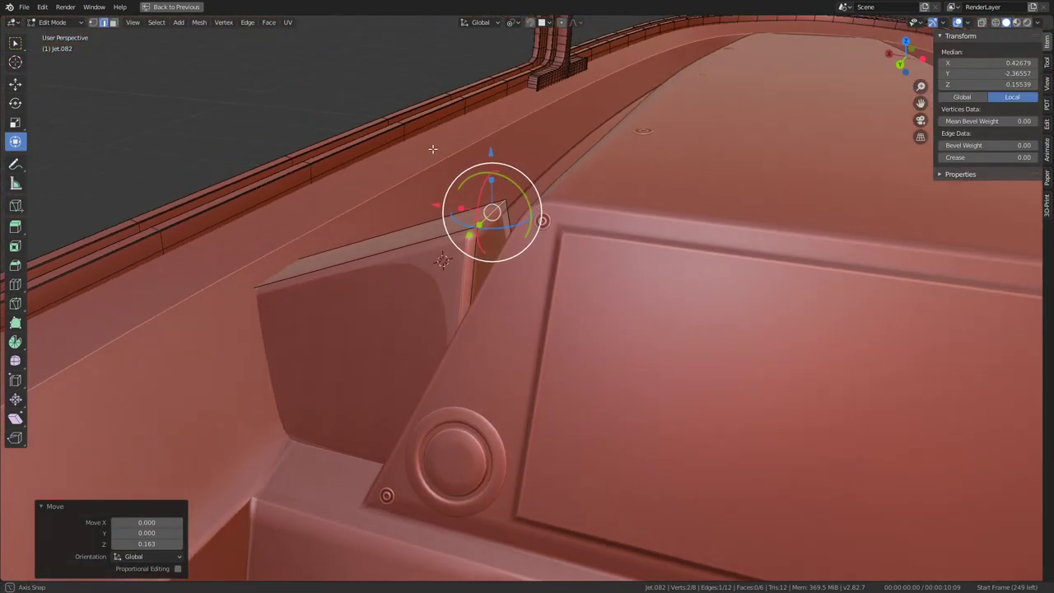
pyautogui.press('x')
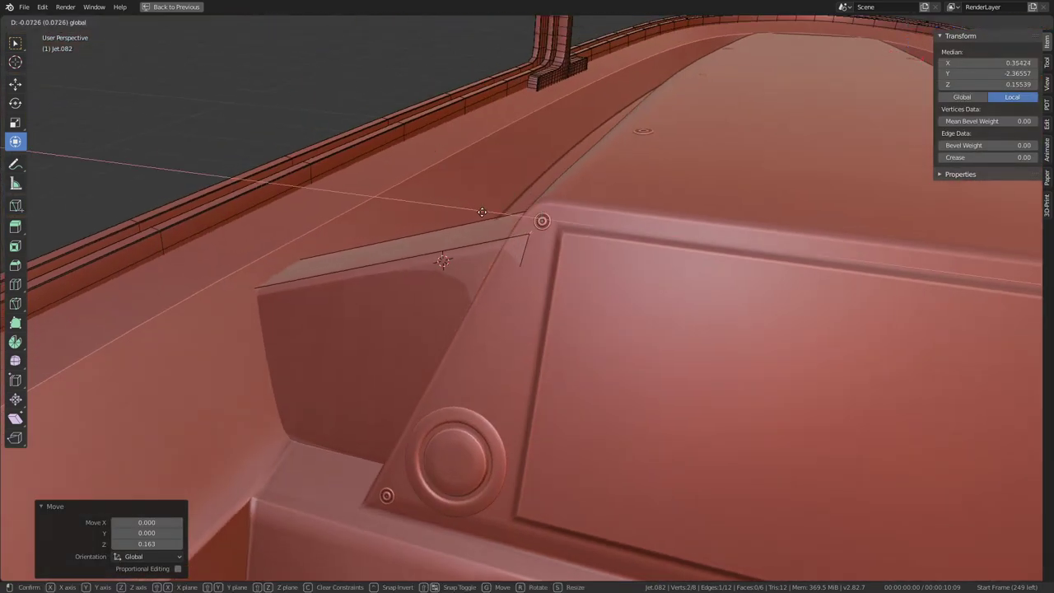
pyautogui.click(482, 211)
pyautogui.moveTo(482, 211); pyautogui.dragTo(651, 233, button='middle')
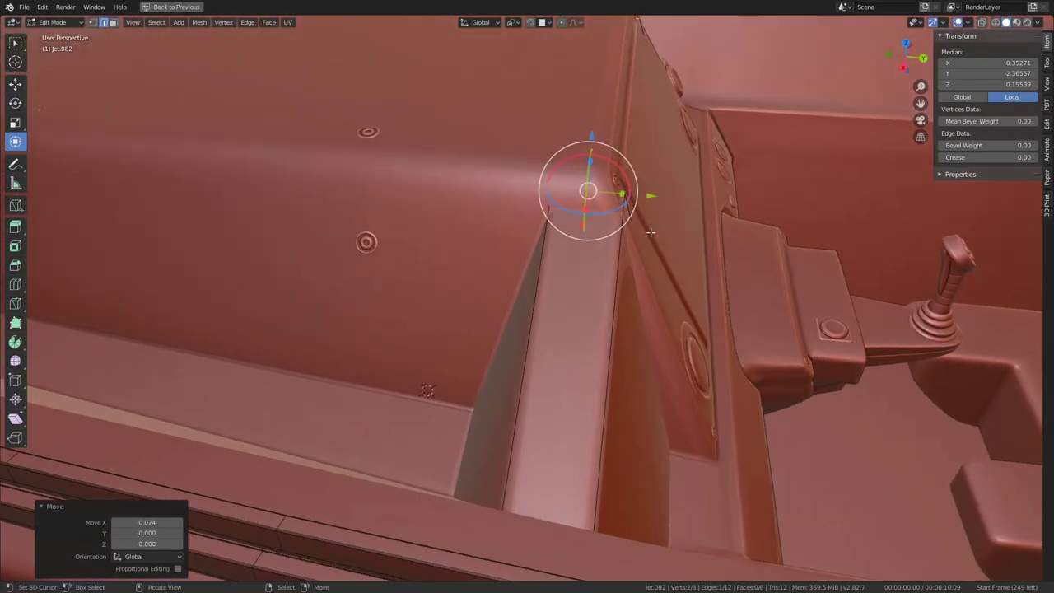
# Step: Leave and re-enter Edit Mode, then select the wedge's connected geometry with L
pyautogui.press('Tab')
pyautogui.moveTo(577, 273)
pyautogui.mouseDown(button='middle')
pyautogui.moveTo(636, 195)
pyautogui.moveTo(483, 143)
pyautogui.moveTo(470, 155)
pyautogui.moveTo(616, 189)
pyautogui.moveTo(636, 223)
pyautogui.mouseUp(button='middle')
pyautogui.press('Tab')
pyautogui.press('l')
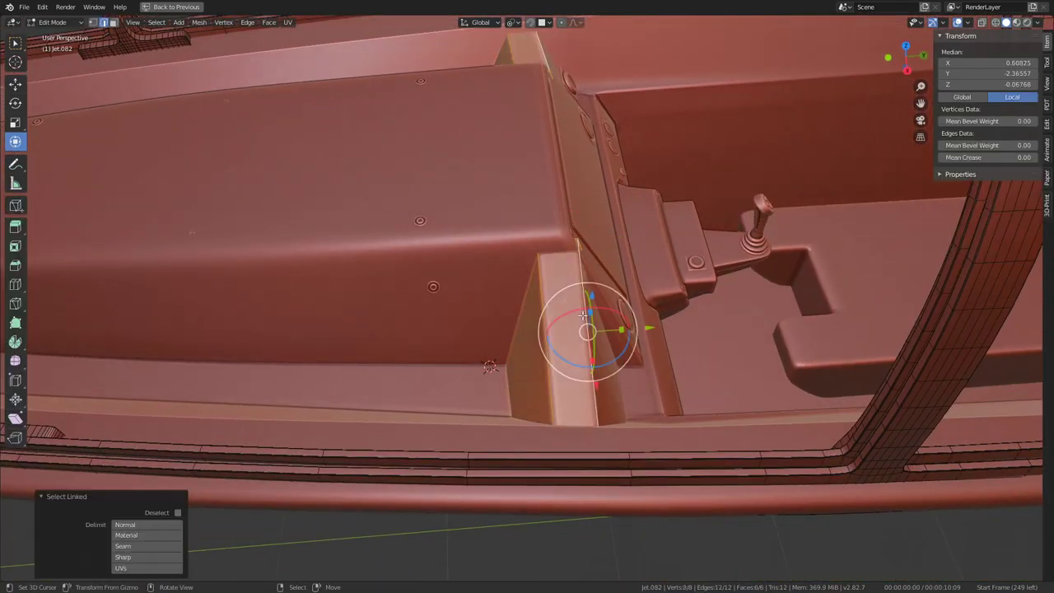
# Step: Nudge a wedge edge along Y twice, ending with a 0.014 move, to sit flush against the console
pyautogui.click(592, 387)
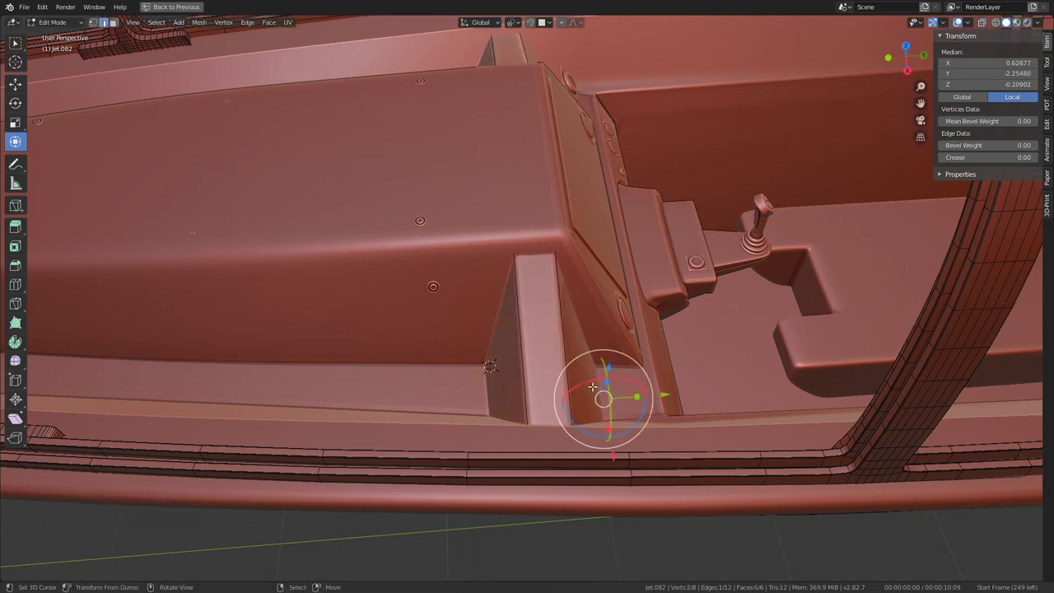
pyautogui.press('g')
pyautogui.press('y')
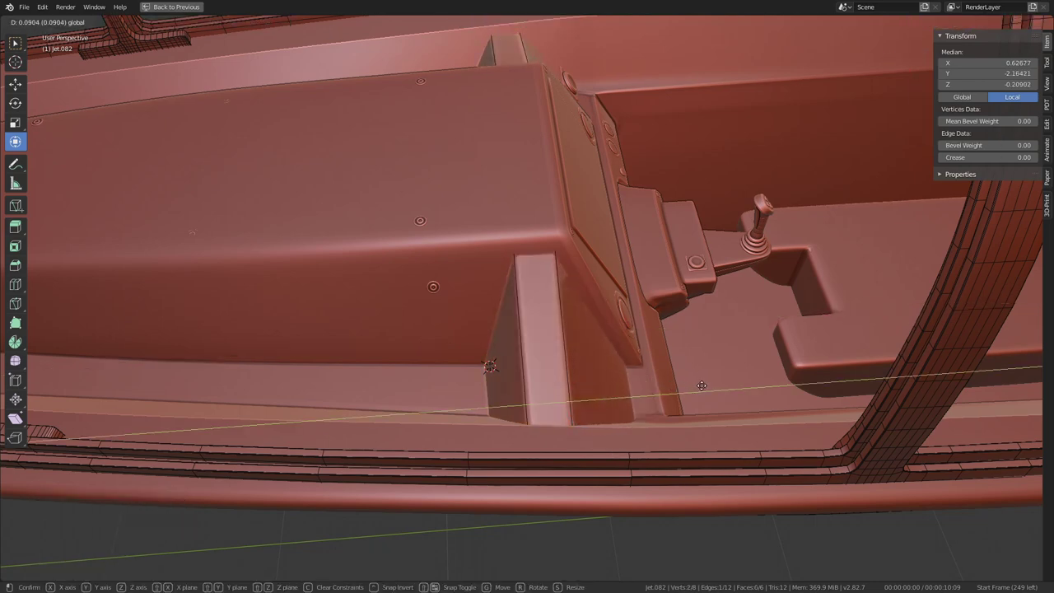
pyautogui.click(545, 329)
pyautogui.press('g')
pyautogui.press('y')
pyautogui.click(488, 368)
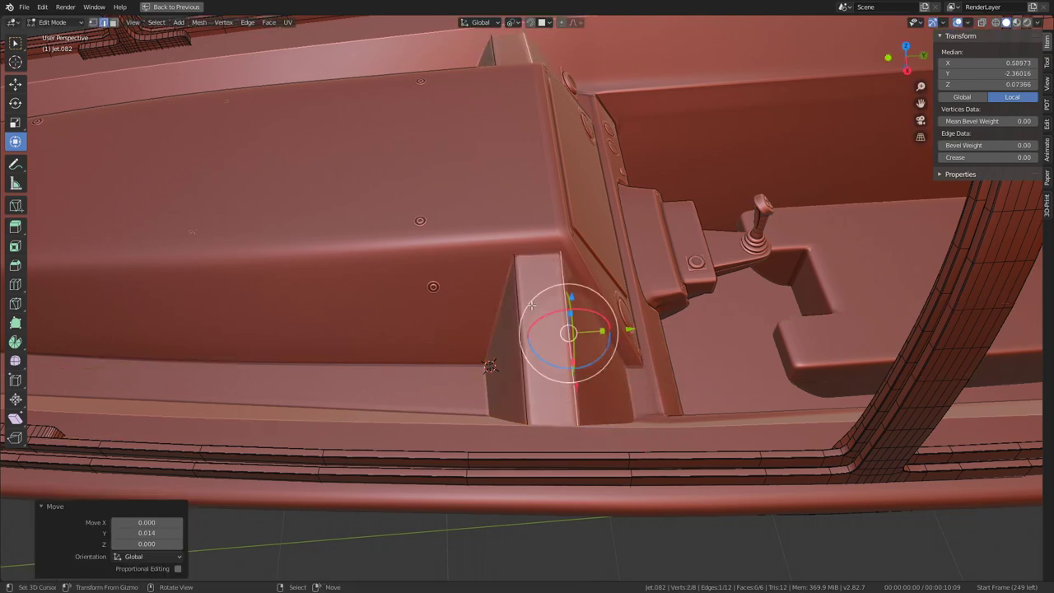
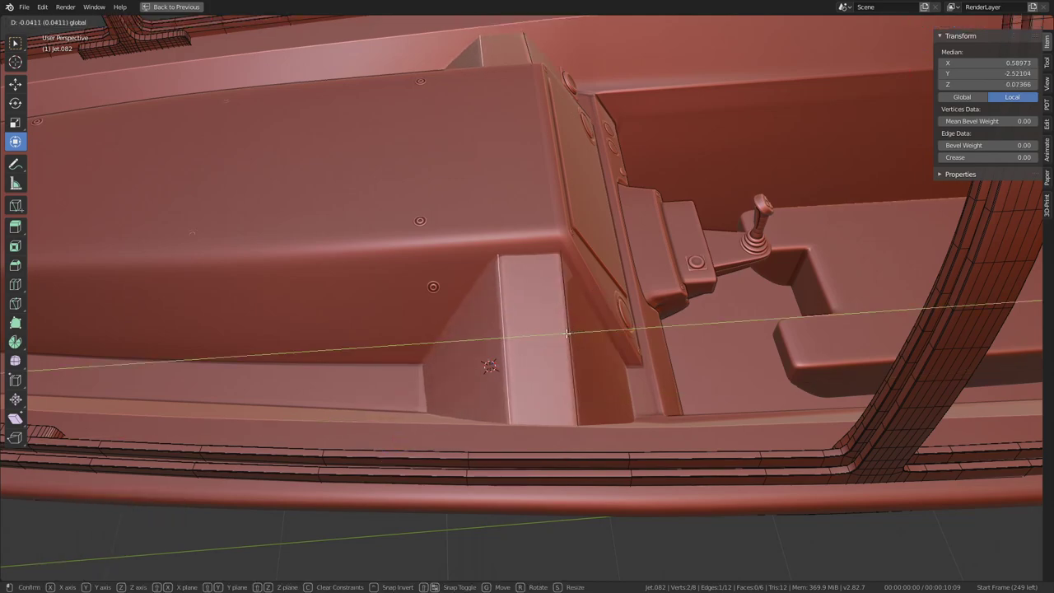
# Step: Move the selected wedge edges back along the Y axis and orbit to check the panel
pyautogui.click(565, 333)
pyautogui.moveTo(566, 334)
pyautogui.mouseDown(button='middle')
pyautogui.moveTo(549, 304)
pyautogui.moveTo(584, 307)
pyautogui.mouseUp(button='middle')
pyautogui.press('g')
pyautogui.press('y')
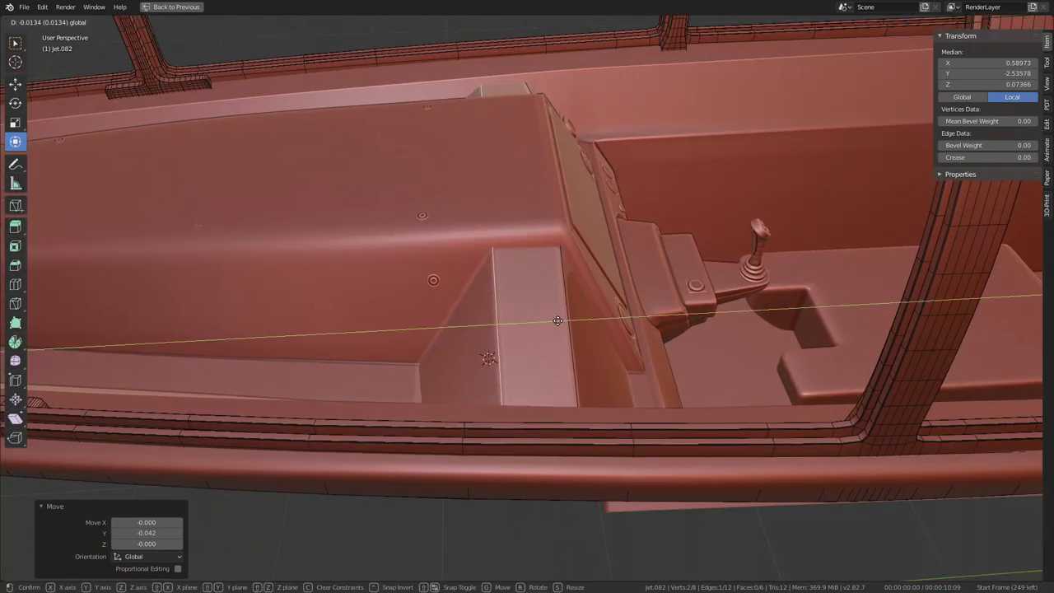
pyautogui.click(553, 321)
pyautogui.moveTo(553, 320)
pyautogui.mouseDown(button='middle')
pyautogui.moveTo(447, 230)
pyautogui.moveTo(490, 436)
pyautogui.moveTo(618, 467)
pyautogui.mouseUp(button='middle')
# Step: Try selecting another wedge edge, undo it, and dismiss the quick favorites list
pyautogui.click(490, 436)
pyautogui.hotkey('ctrl', 'z')
pyautogui.hotkey('ctrl', 'z')
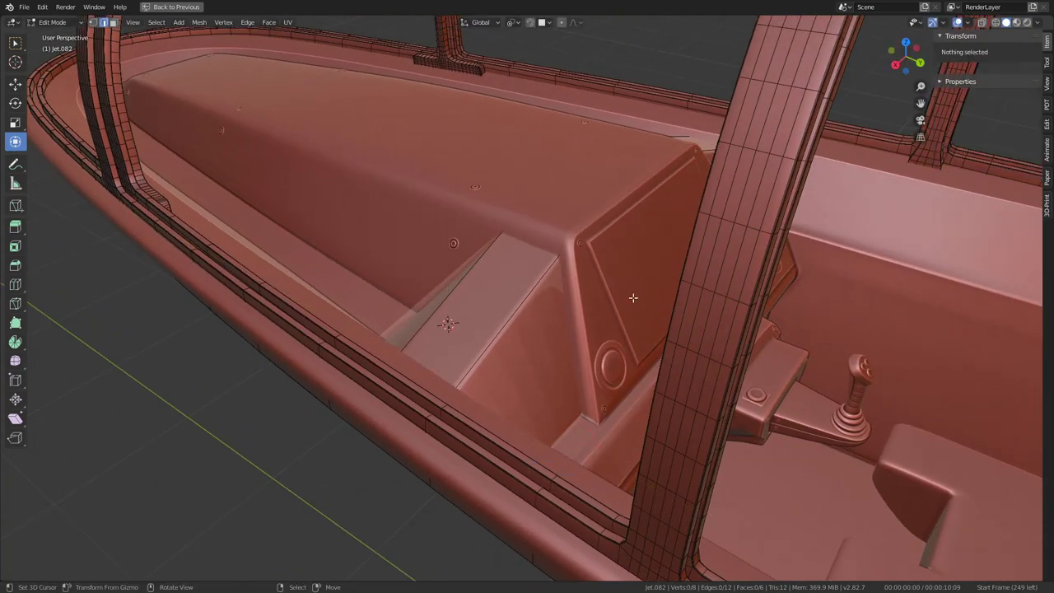
pyautogui.press('q')
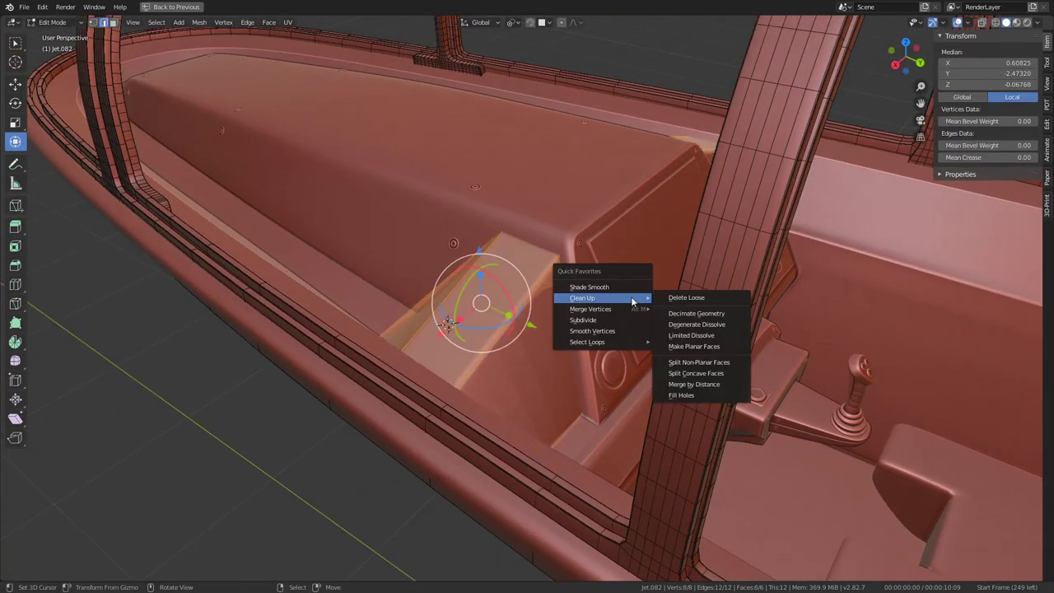
pyautogui.moveTo(587, 342)
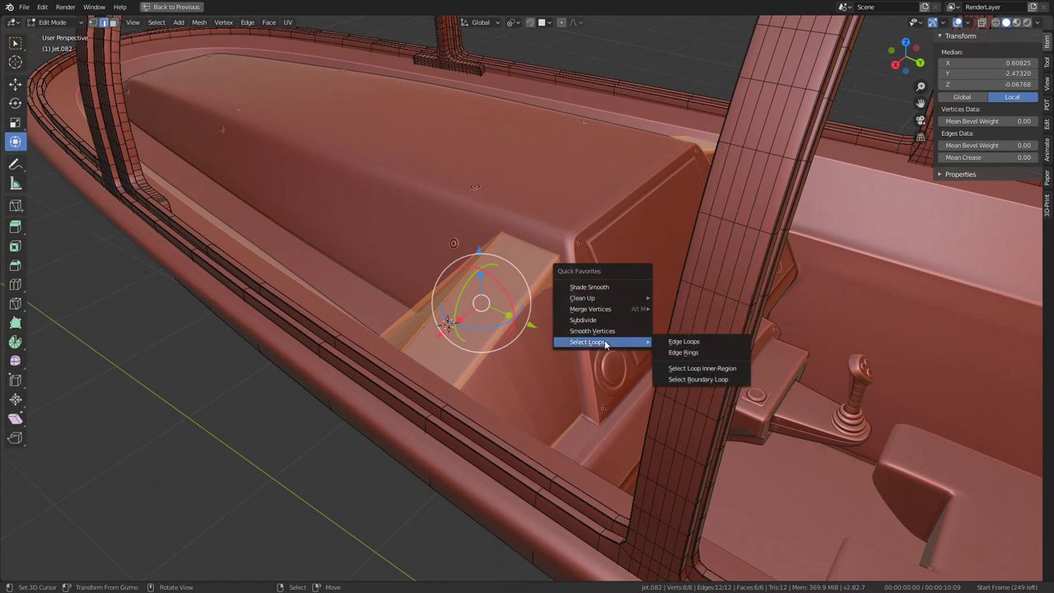
pyautogui.click(593, 286)
pyautogui.moveTo(592, 287)
pyautogui.mouseDown(button='middle')
pyautogui.moveTo(509, 270)
pyautogui.moveTo(493, 288)
pyautogui.moveTo(454, 292)
pyautogui.moveTo(441, 334)
pyautogui.mouseUp(button='middle')
# Step: Cancel a trial move of the wedge faces and check the cockpit camera view in Object Mode
pyautogui.press('Tab')
pyautogui.press('Tab')
pyautogui.press('g')
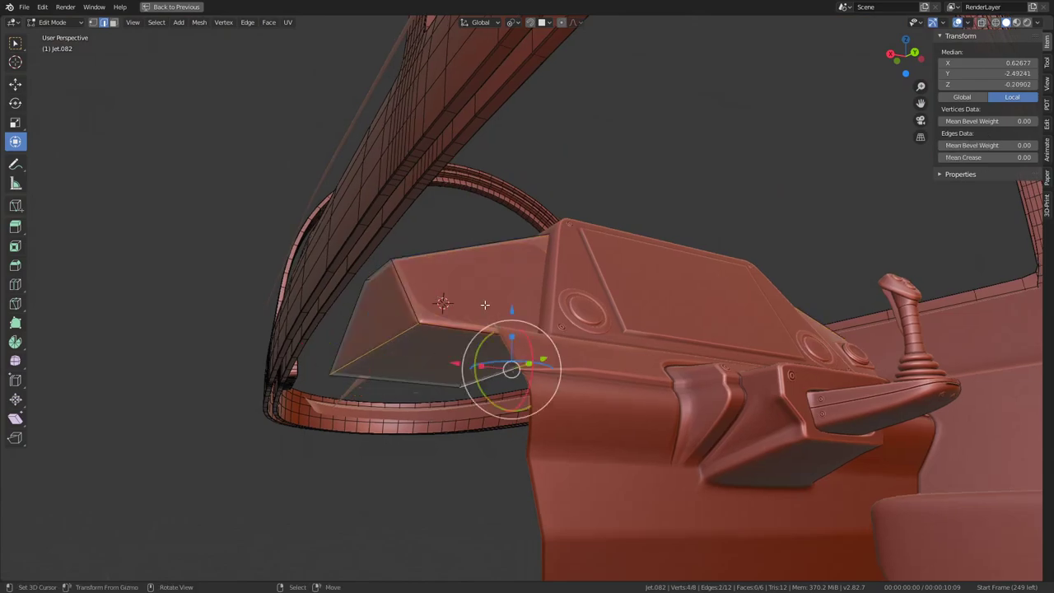
pyautogui.press('z')
pyautogui.press('Escape')
pyautogui.press('Tab')
pyautogui.press('KP_0')
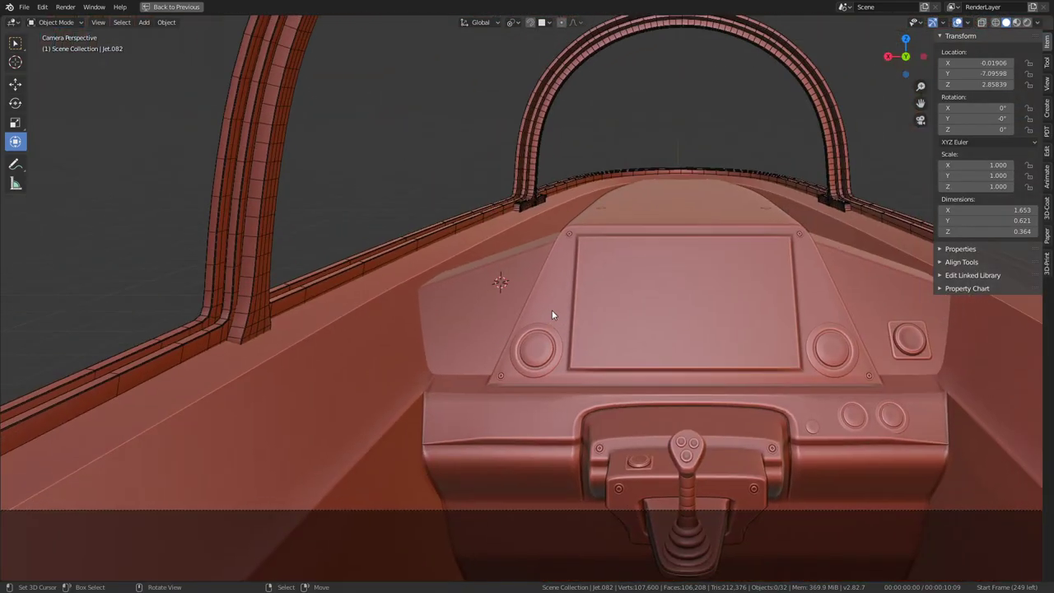
pyautogui.moveTo(552, 315)
pyautogui.mouseDown(button='middle')
pyautogui.moveTo(494, 348)
pyautogui.moveTo(585, 402)
pyautogui.moveTo(585, 435)
pyautogui.moveTo(541, 238)
pyautogui.mouseUp(button='middle')
# Step: In face select mode, slide the wedge's front face back along Y and select its triangular face
pyautogui.press('Tab')
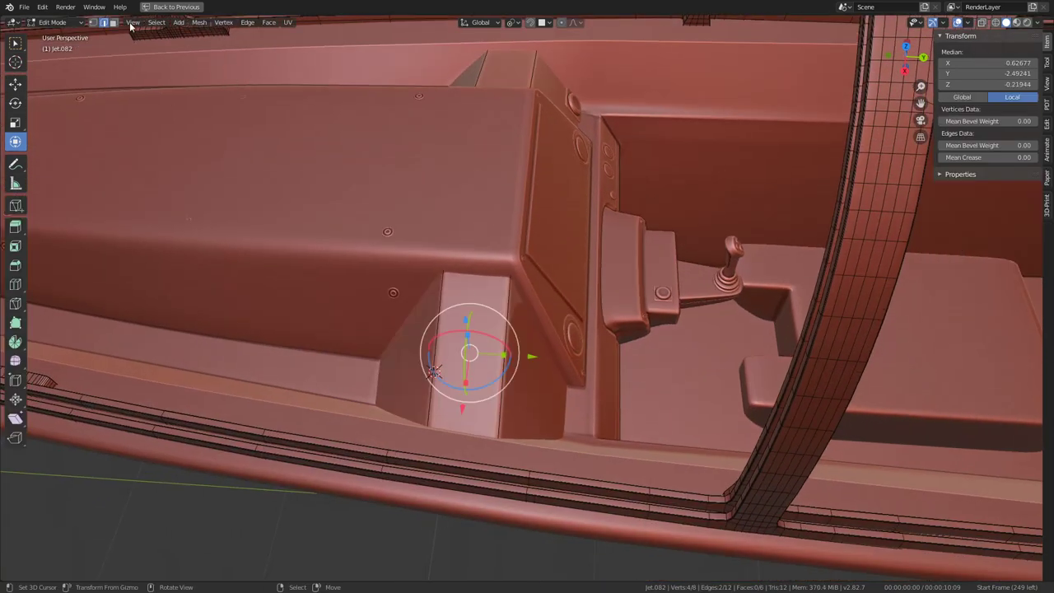
pyautogui.click(114, 22)
pyautogui.click(529, 381)
pyautogui.moveTo(601, 378); pyautogui.dragTo(609, 389)
pyautogui.click(408, 361)
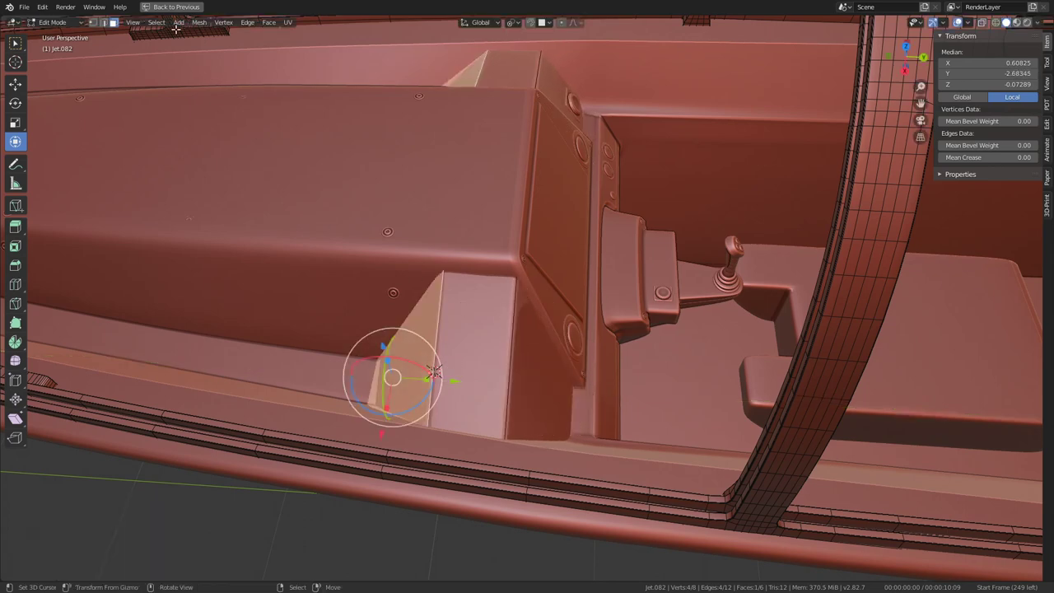
# Step: Push the wedge's lower edges back along Y (-0.179) and return to Object Mode
pyautogui.click(104, 23)
pyautogui.click(354, 397)
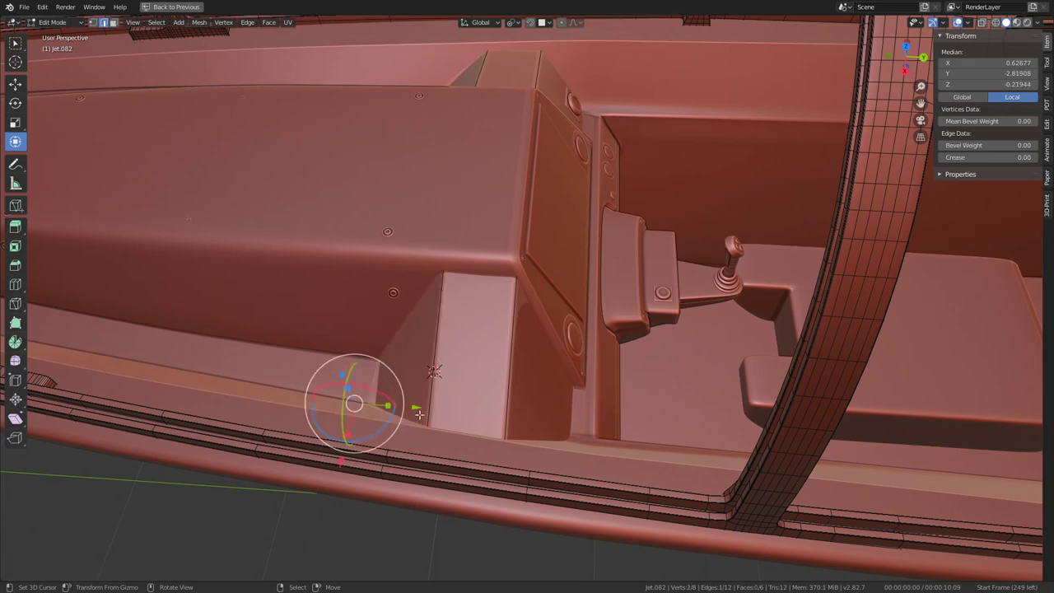
pyautogui.moveTo(353, 400); pyautogui.dragTo(356, 399)
pyautogui.click(355, 399)
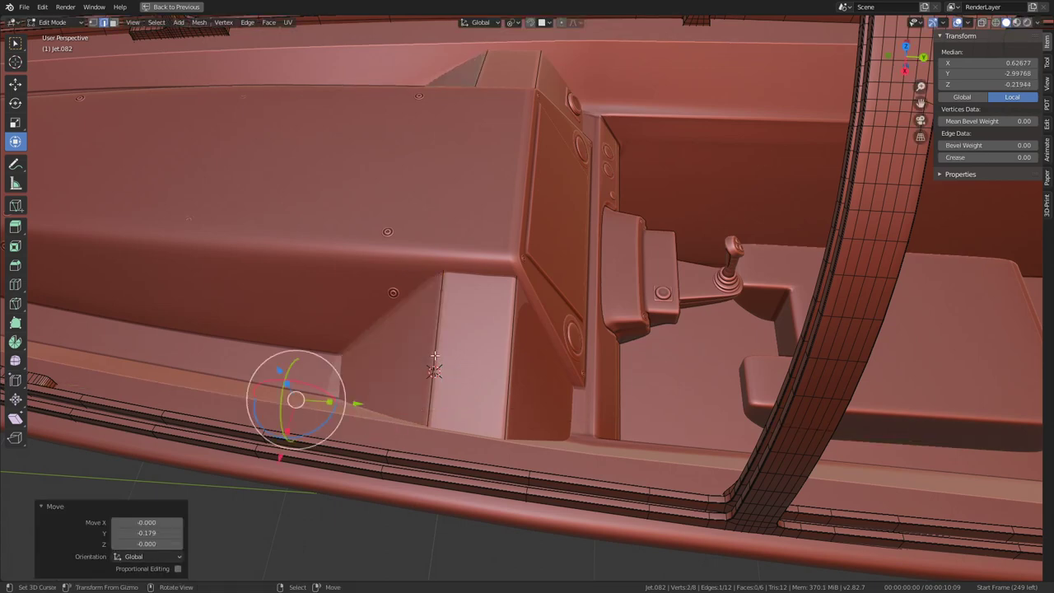
pyautogui.click(433, 354)
pyautogui.press('g')
pyautogui.press('y')
pyautogui.click(507, 347)
pyautogui.press('Tab')
# Step: Orbit and zoom around the cockpit from behind, above, and over the canopy rails and console
pyautogui.scroll(-10, 506, 346)
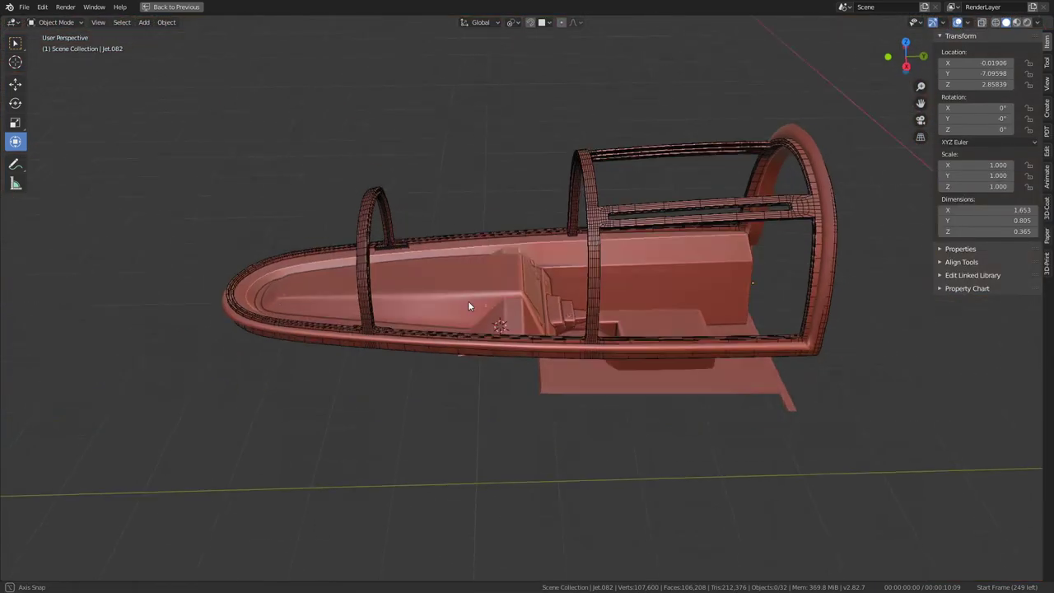
pyautogui.moveTo(467, 301)
pyautogui.mouseDown(button='middle')
pyautogui.moveTo(341, 261)
pyautogui.moveTo(338, 282)
pyautogui.moveTo(593, 359)
pyautogui.moveTo(581, 284)
pyautogui.mouseUp(button='middle')
pyautogui.scroll(5, 574, 290)
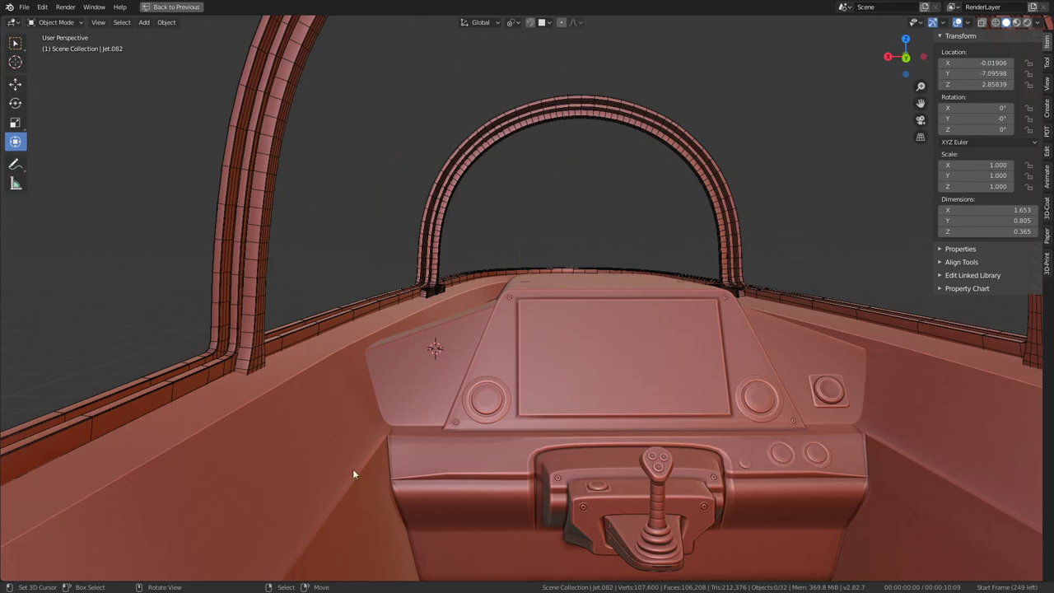
pyautogui.moveTo(353, 473); pyautogui.dragTo(436, 401, button='middle')
pyautogui.moveTo(463, 454)
pyautogui.mouseDown(button='middle')
pyautogui.moveTo(458, 425)
pyautogui.moveTo(617, 370)
pyautogui.moveTo(393, 331)
pyautogui.moveTo(181, 313)
pyautogui.moveTo(421, 259)
pyautogui.moveTo(440, 288)
pyautogui.mouseUp(button='middle')
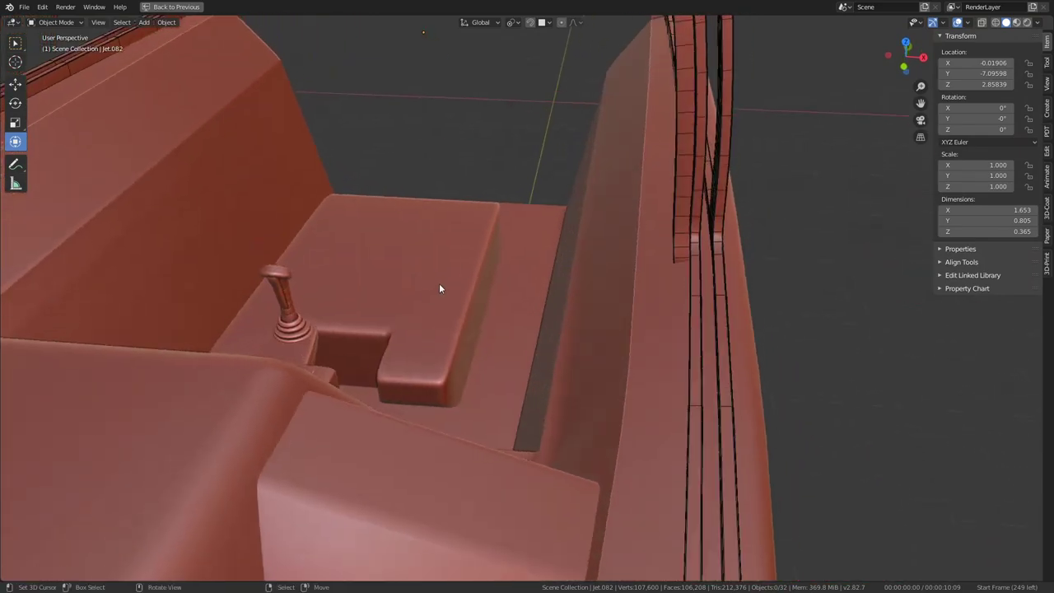
pyautogui.moveTo(639, 294); pyautogui.dragTo(634, 258, button='middle')
pyautogui.moveTo(642, 258)
pyautogui.mouseDown(button='middle')
pyautogui.moveTo(614, 305)
pyautogui.moveTo(914, 339)
pyautogui.moveTo(826, 278)
pyautogui.moveTo(735, 176)
pyautogui.moveTo(685, 237)
pyautogui.moveTo(612, 280)
pyautogui.moveTo(604, 261)
pyautogui.mouseUp(button='middle')
# Step: Slide a vertex on the inner wall's panel line along its edge and check the wall
pyautogui.moveTo(62, 38); pyautogui.dragTo(406, 232, button='middle')
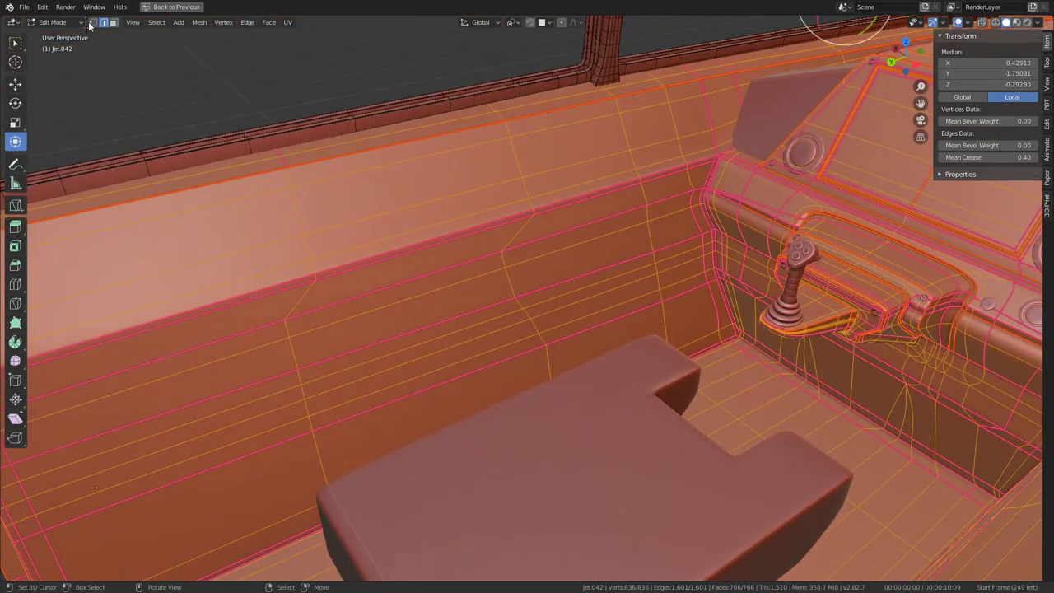
pyautogui.click(509, 238)
pyautogui.scroll(2, 509, 239)
pyautogui.scroll(1, 510, 242)
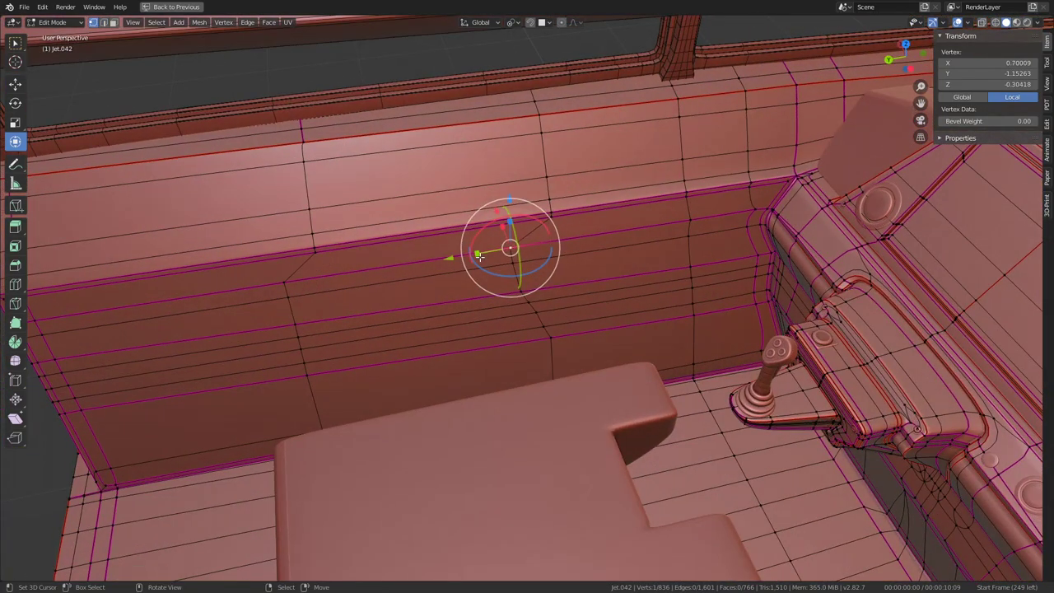
pyautogui.press('g')
pyautogui.press('g')
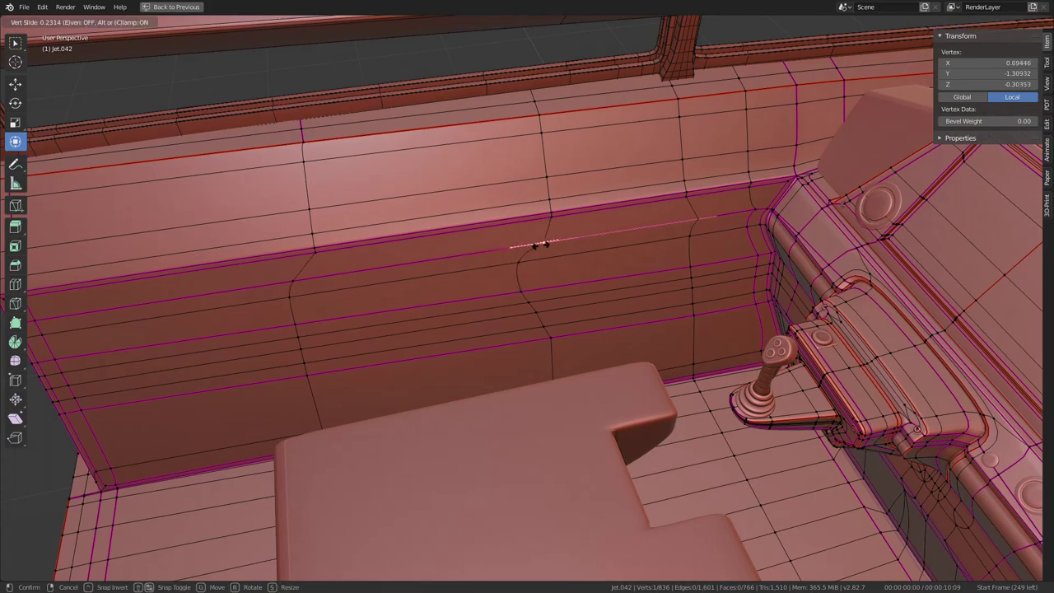
pyautogui.click(547, 245)
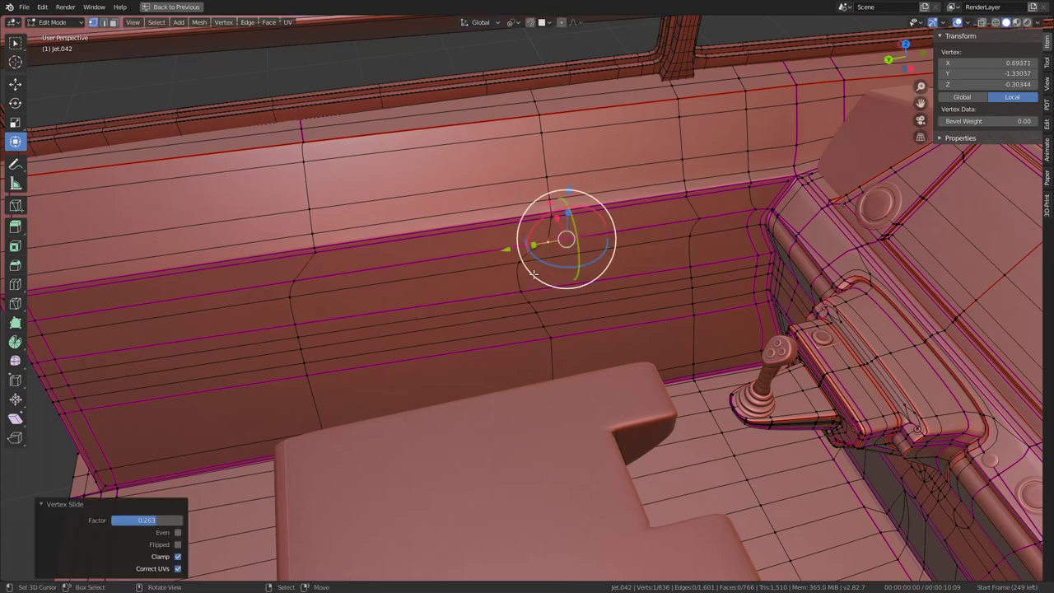
pyautogui.moveTo(561, 292)
pyautogui.mouseDown(button='middle')
pyautogui.moveTo(547, 320)
pyautogui.moveTo(486, 264)
pyautogui.mouseUp(button='middle')
# Step: Redo the vertex slide in two passes down to factor 0.142, then return to Object Mode
pyautogui.hotkey('ctrl', 'z')
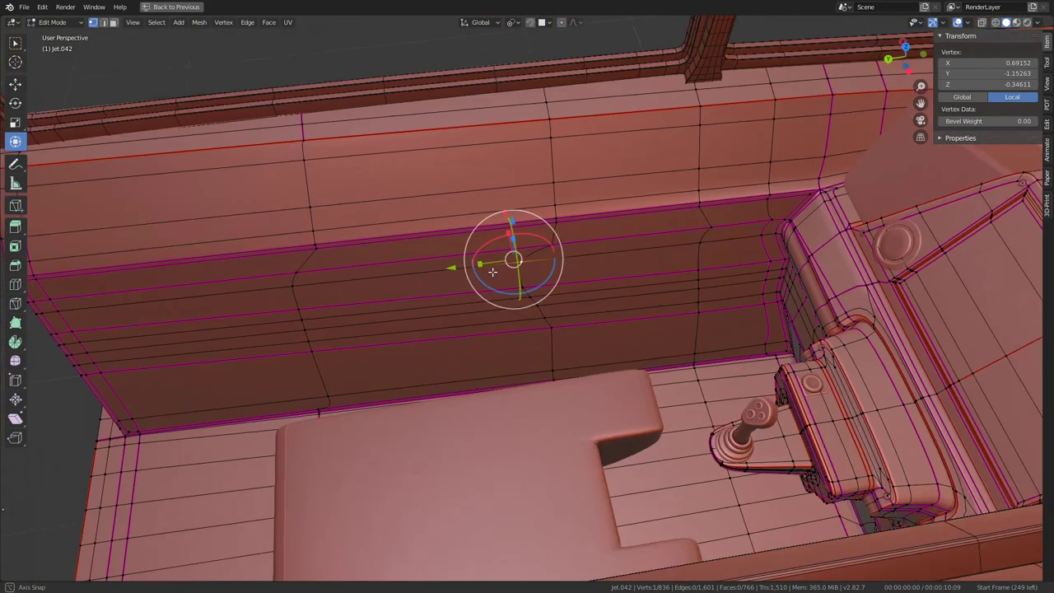
pyautogui.press('g')
pyautogui.press('g')
pyautogui.click(539, 267)
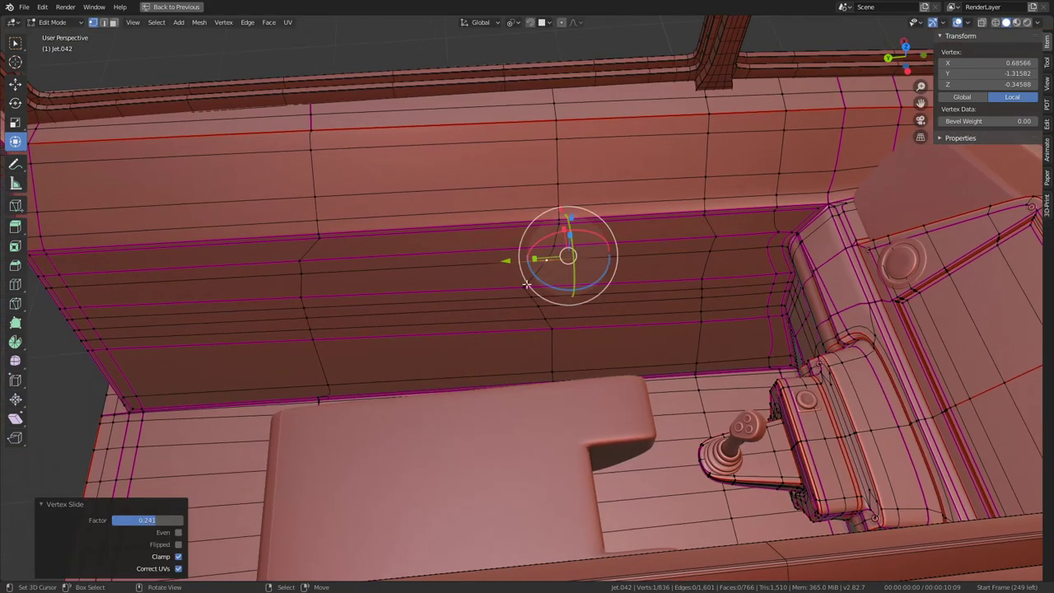
pyautogui.press('g')
pyautogui.press('g')
pyautogui.click(544, 285)
pyautogui.scroll(-5, 558, 268)
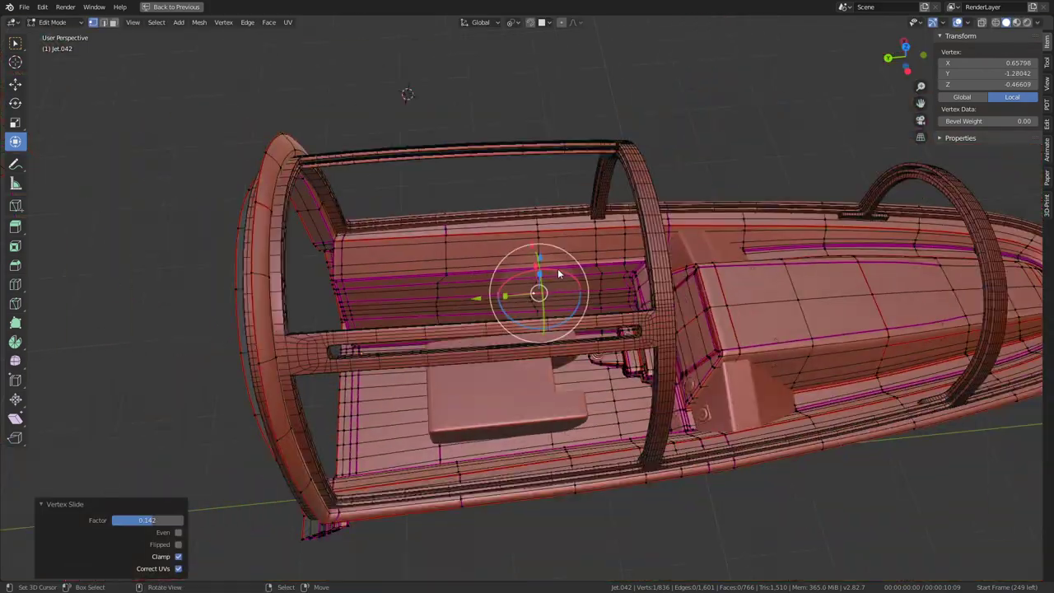
pyautogui.press('Tab')
pyautogui.moveTo(557, 269)
pyautogui.mouseDown(button='middle')
pyautogui.moveTo(509, 265)
pyautogui.moveTo(619, 200)
pyautogui.mouseUp(button='middle')
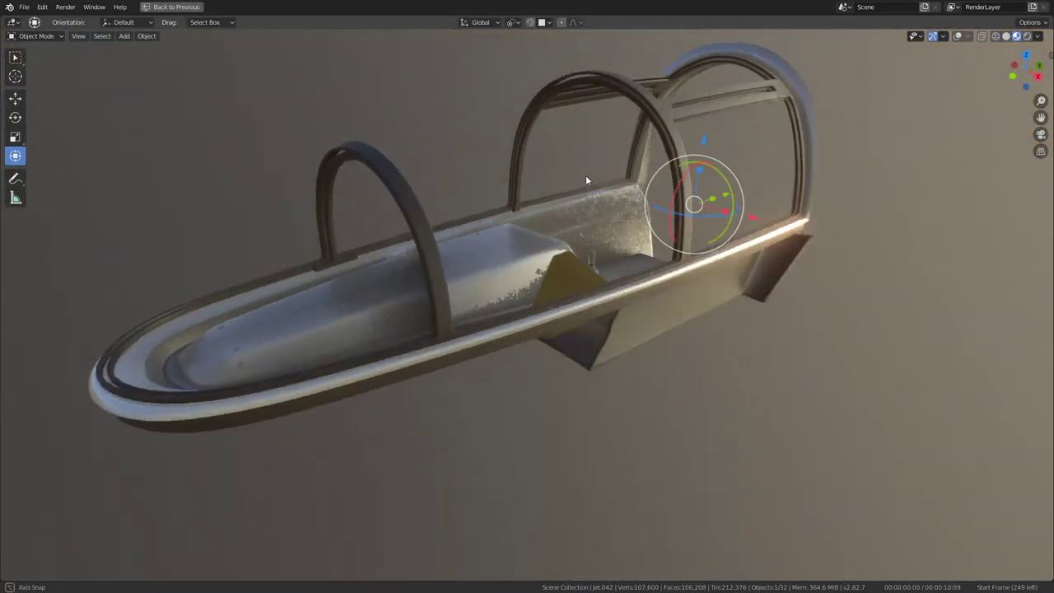
# Step: Frame the dashboard in the camera view and restore the full Shading workspace layout
pyautogui.moveTo(586, 180)
pyautogui.mouseDown(button='middle')
pyautogui.moveTo(402, 155)
pyautogui.moveTo(584, 186)
pyautogui.mouseUp(button='middle')
pyautogui.scroll(3, 580, 247)
pyautogui.moveTo(577, 301); pyautogui.dragTo(571, 184, button='middle')
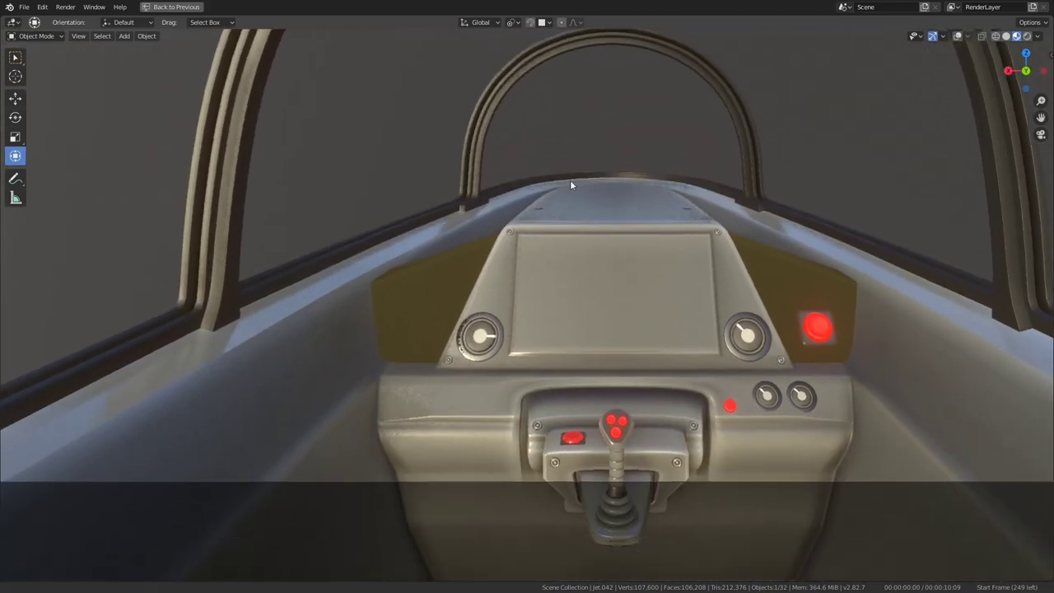
pyautogui.scroll(3, 409, 245)
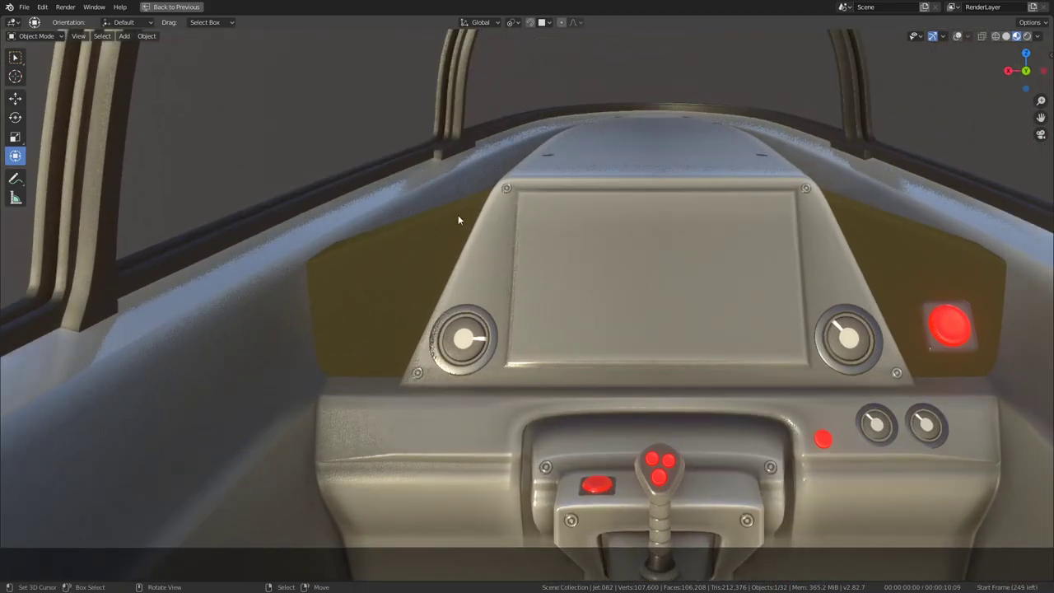
pyautogui.moveTo(459, 219)
pyautogui.mouseDown(button='middle')
pyautogui.moveTo(647, 195)
pyautogui.moveTo(551, 195)
pyautogui.mouseUp(button='middle')
pyautogui.hotkey('ctrl', 'space')
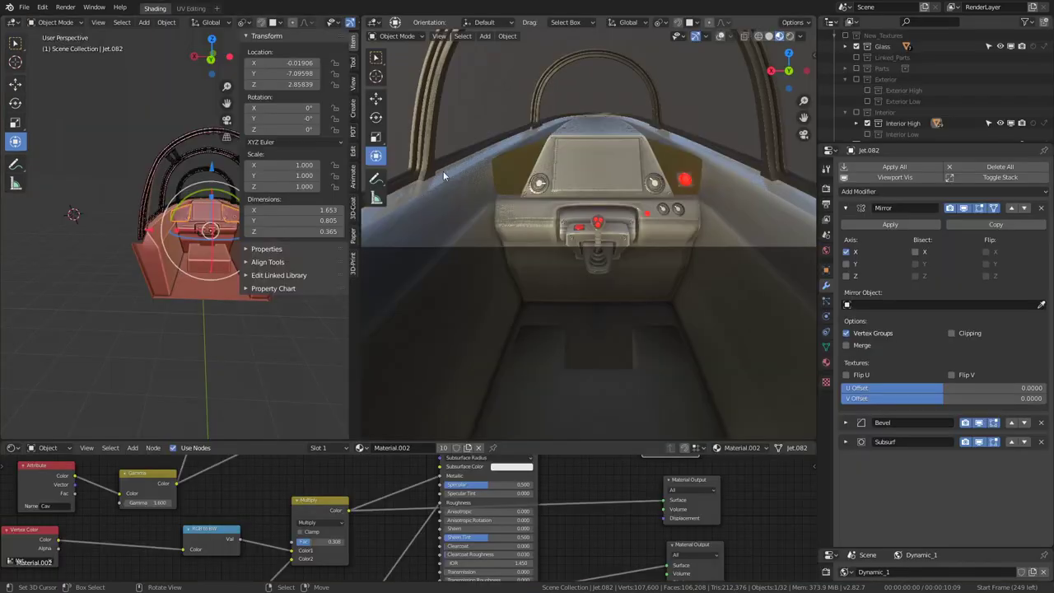
# Step: Switch the hull to Vertex Paint briefly, then return it to Object Mode
pyautogui.moveTo(150, 177); pyautogui.dragTo(159, 185, button='middle')
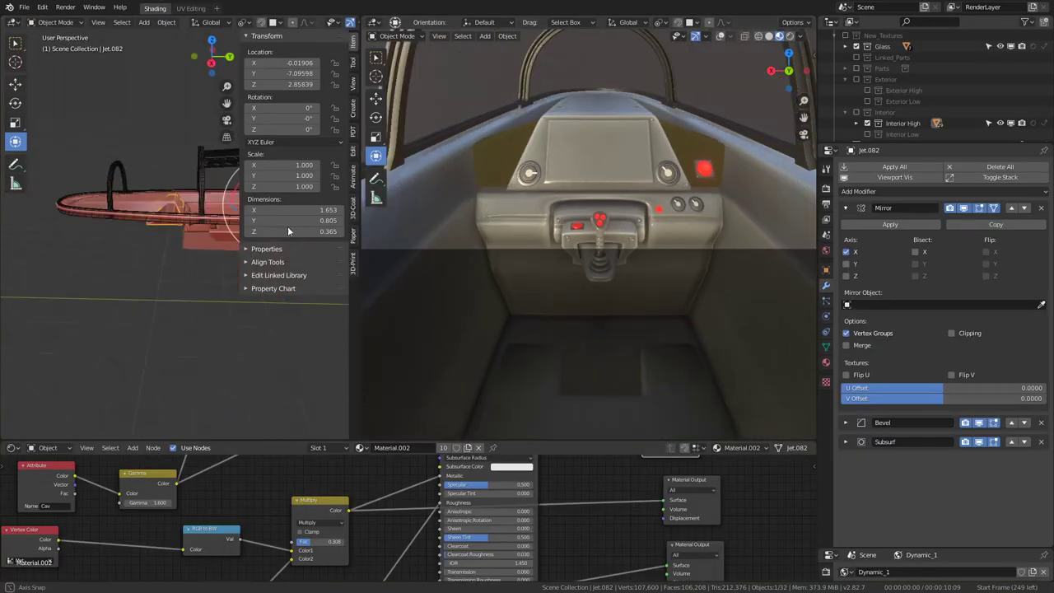
pyautogui.click(58, 23)
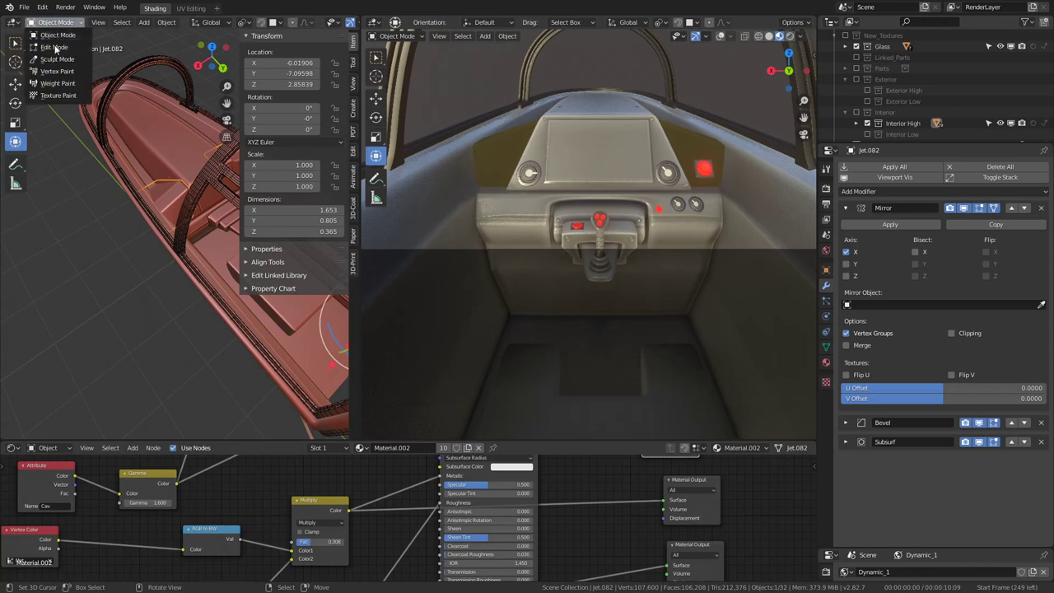
pyautogui.click(57, 72)
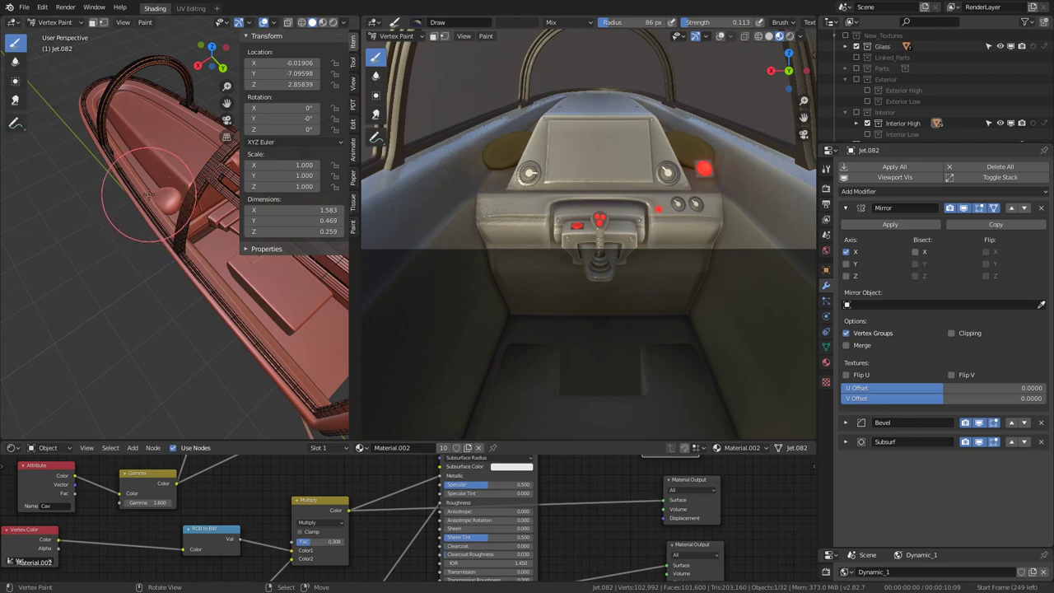
pyautogui.click(47, 22)
pyautogui.click(50, 37)
# Step: Select the side-console mesh Jet.082 and enter Edit Mode on its panel faces
pyautogui.scroll(5, 152, 192)
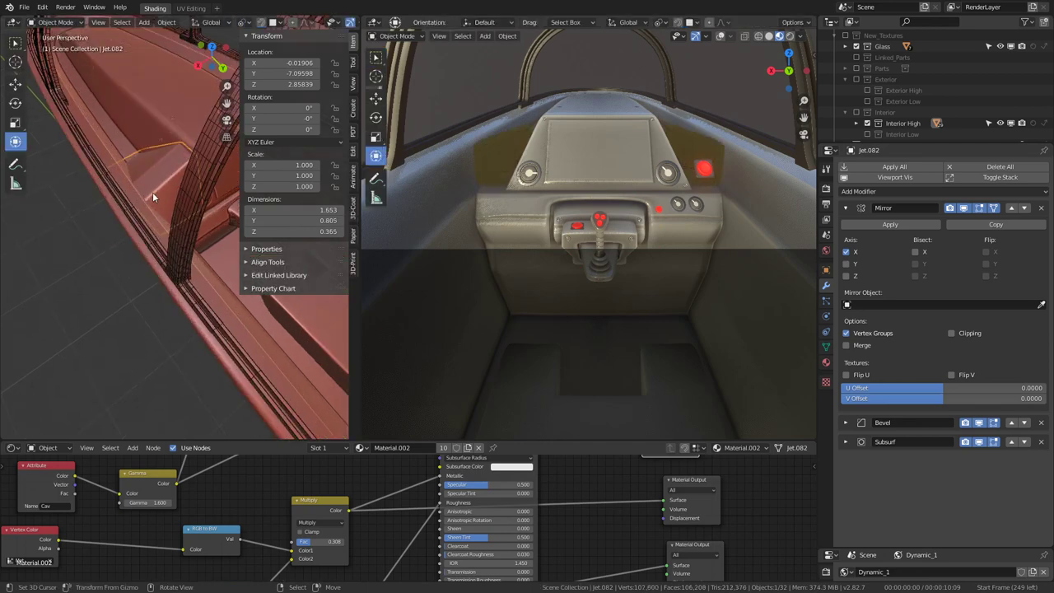
pyautogui.click(164, 183)
pyautogui.press('Tab')
pyautogui.scroll(3, 162, 226)
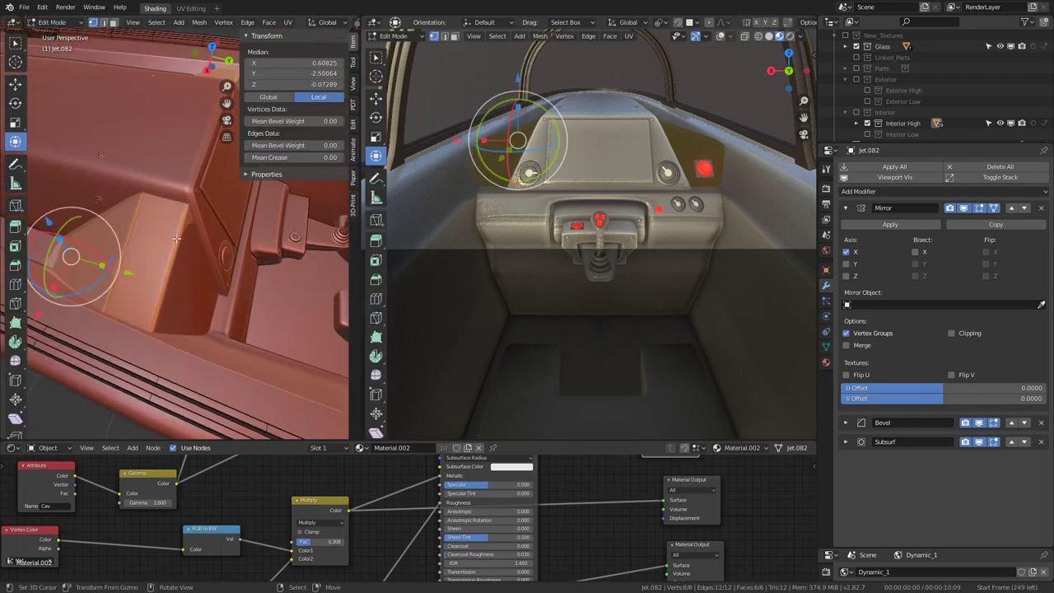
pyautogui.press('Tab')
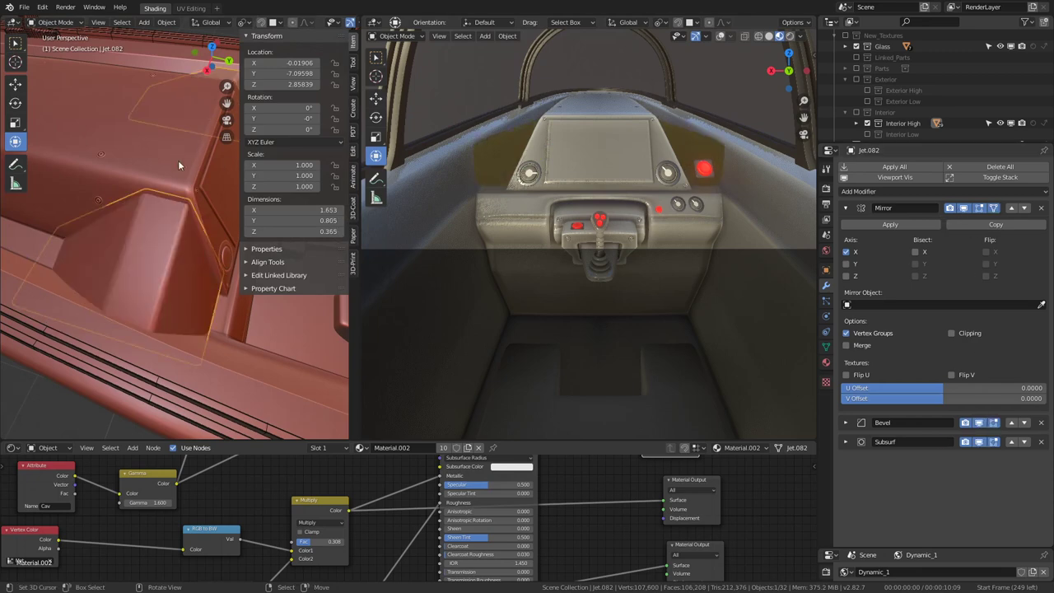
pyautogui.press('Tab')
pyautogui.scroll(3, 178, 160)
pyautogui.moveTo(76, 207); pyautogui.dragTo(107, 135, button='middle')
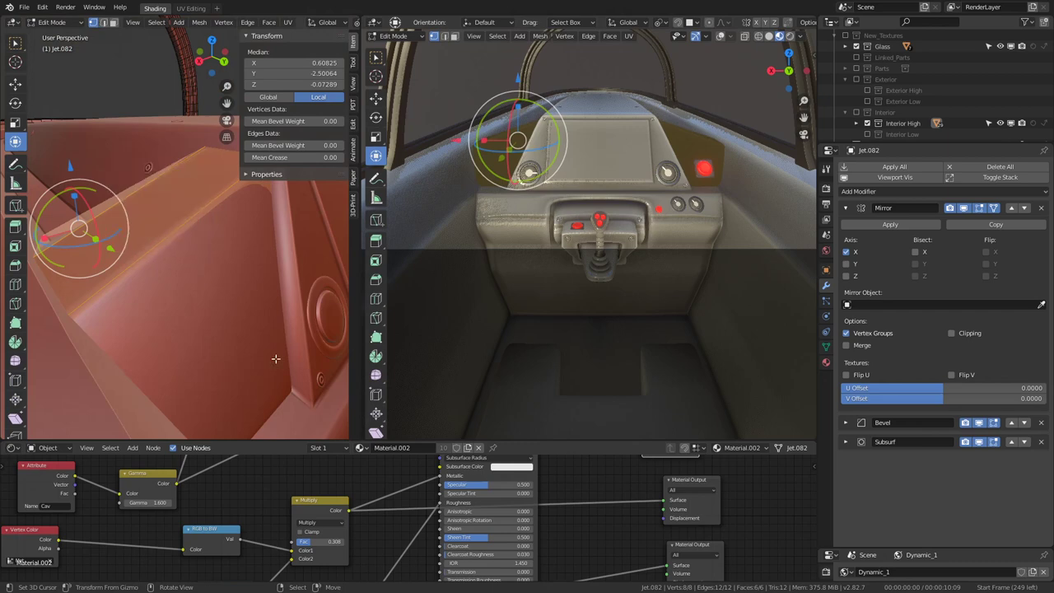
# Step: Subdivide the selected panel faces with 2 cuts from Quick Favorites and inspect the grid
pyautogui.press('q')
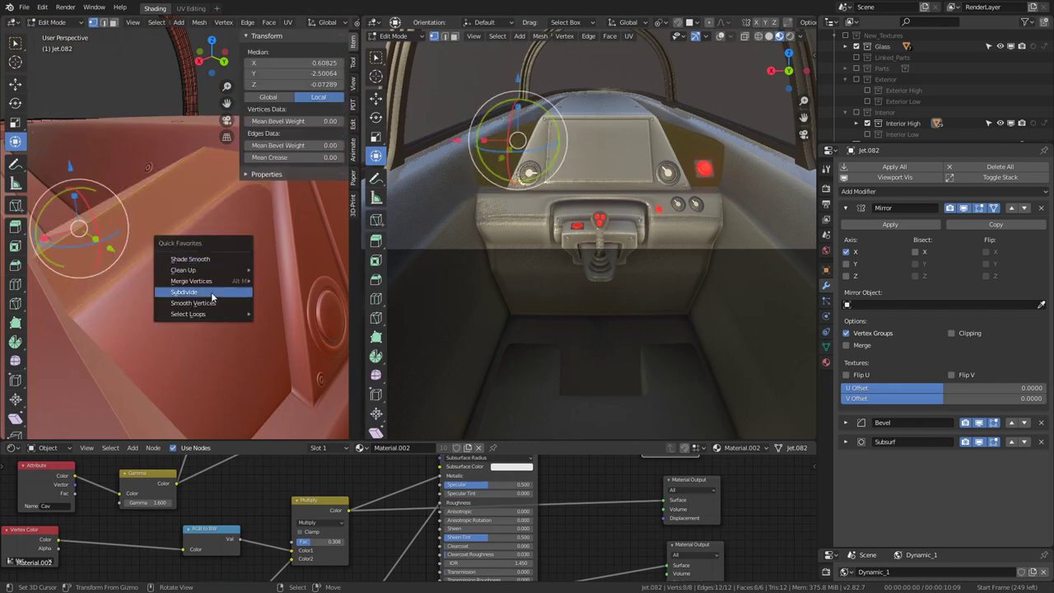
pyautogui.click(210, 292)
pyautogui.moveTo(211, 291)
pyautogui.mouseDown(button='middle')
pyautogui.moveTo(169, 255)
pyautogui.moveTo(201, 343)
pyautogui.mouseUp(button='middle')
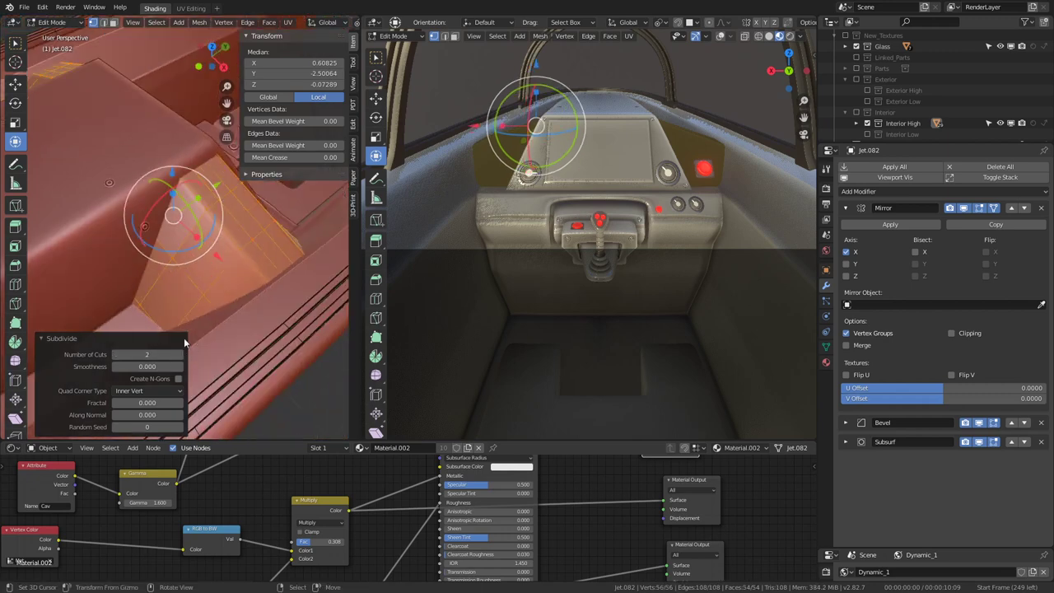
pyautogui.press('Tab')
pyautogui.moveTo(152, 215)
pyautogui.mouseDown(button='middle')
pyautogui.moveTo(391, 182)
pyautogui.moveTo(185, 196)
pyautogui.moveTo(191, 187)
pyautogui.moveTo(120, 221)
pyautogui.moveTo(121, 251)
pyautogui.moveTo(100, 110)
pyautogui.mouseUp(button='middle')
pyautogui.press('Tab')
# Step: Switch Jet.082 from Object Mode into Vertex Paint mode
pyautogui.click(58, 25)
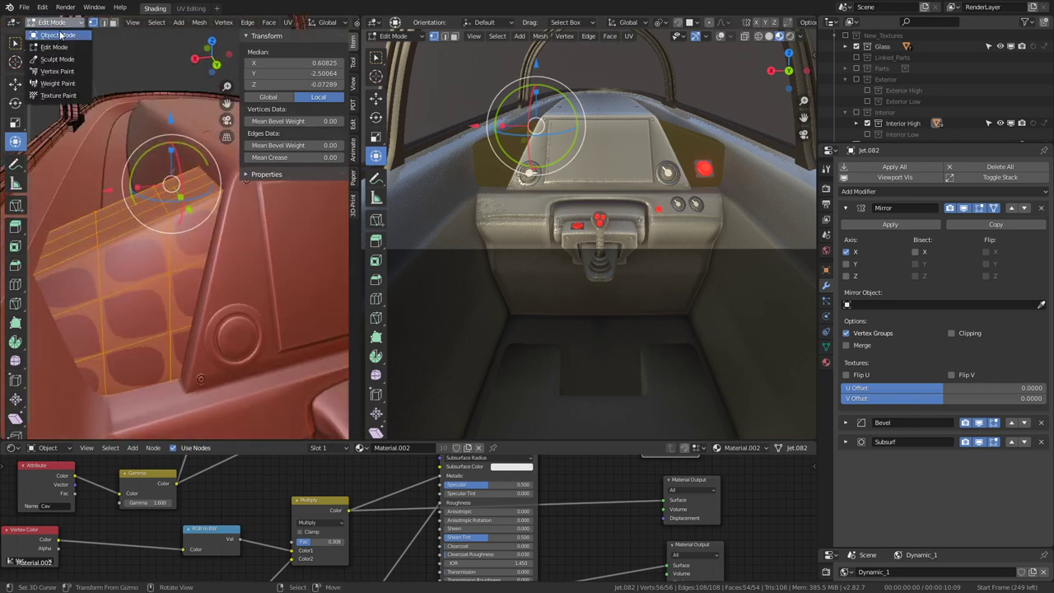
pyautogui.click(58, 35)
pyautogui.click(62, 24)
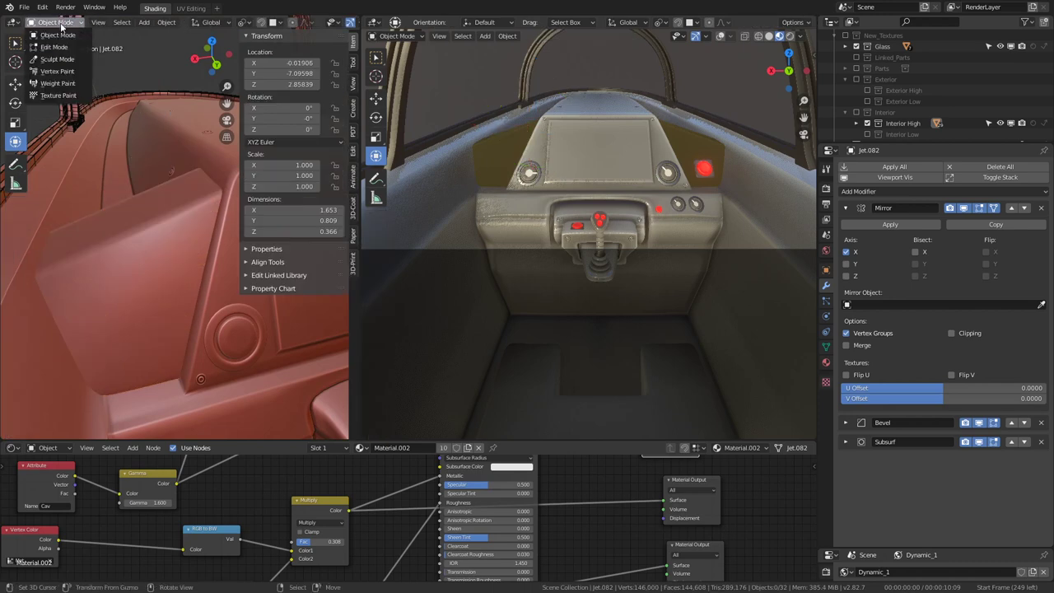
pyautogui.click(57, 70)
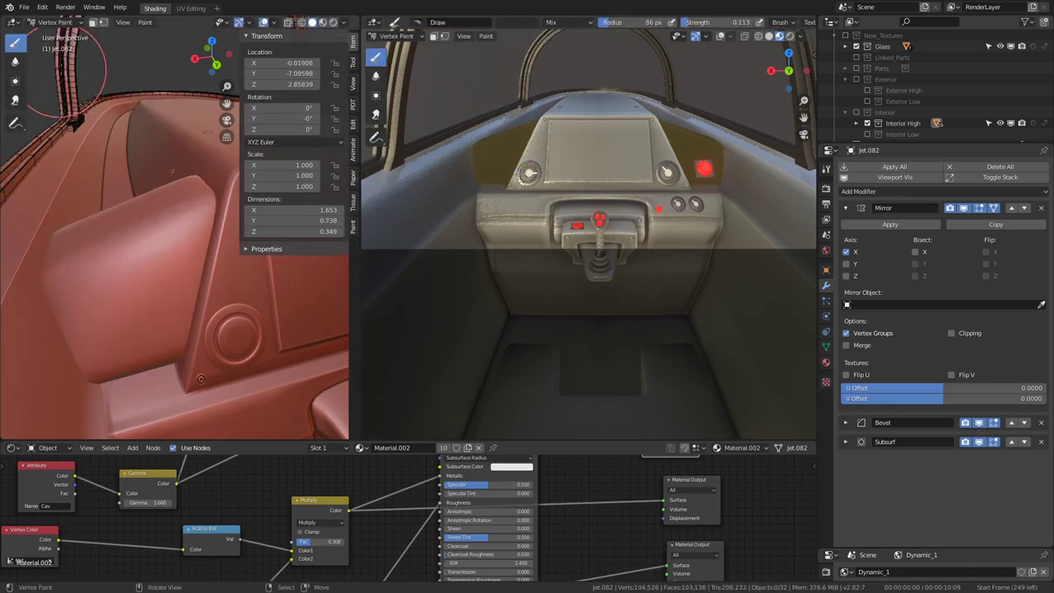
pyautogui.click(80, 27)
# Step: Set viewport shading to Flat lighting with Vertex color, and make the Cav layer active
pyautogui.click(343, 22)
pyautogui.click(383, 149)
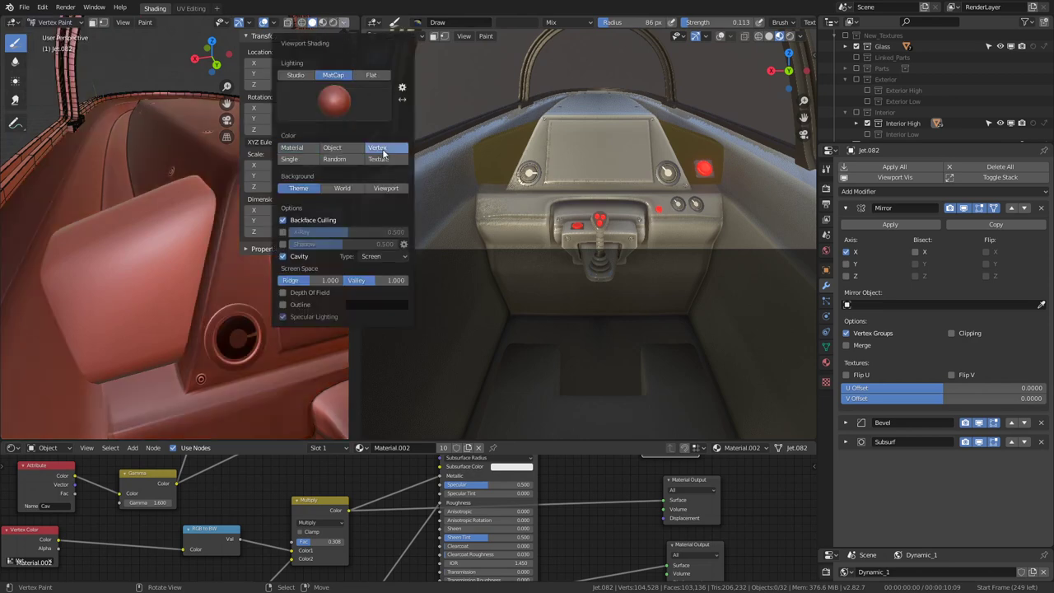
pyautogui.click(384, 77)
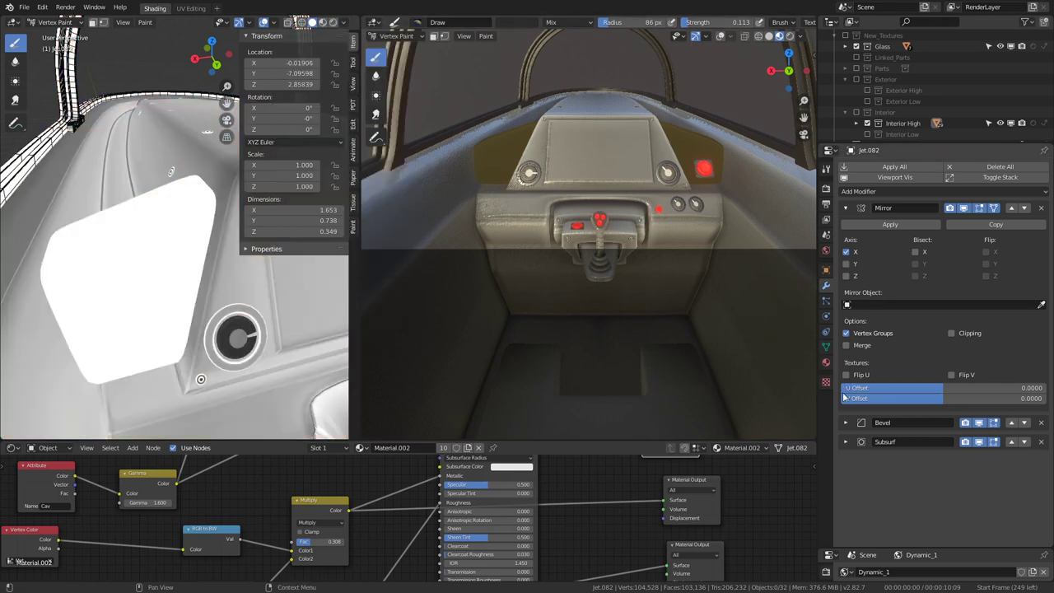
pyautogui.click(825, 347)
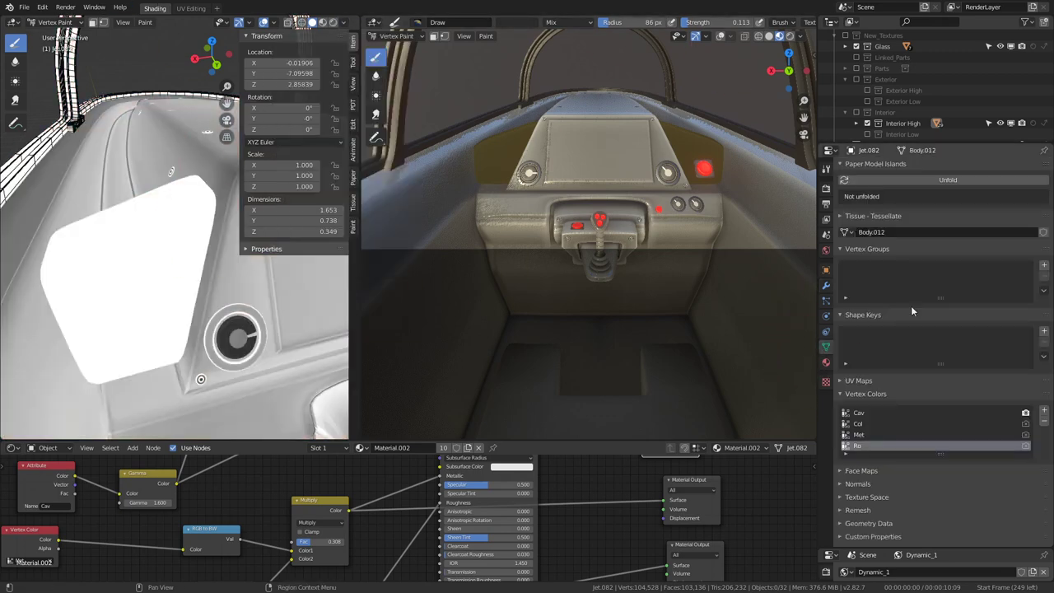
pyautogui.click(860, 412)
# Step: Fill the Cav layer white with Set Vertex Colors after setting the brush colour to white
pyautogui.click(53, 22)
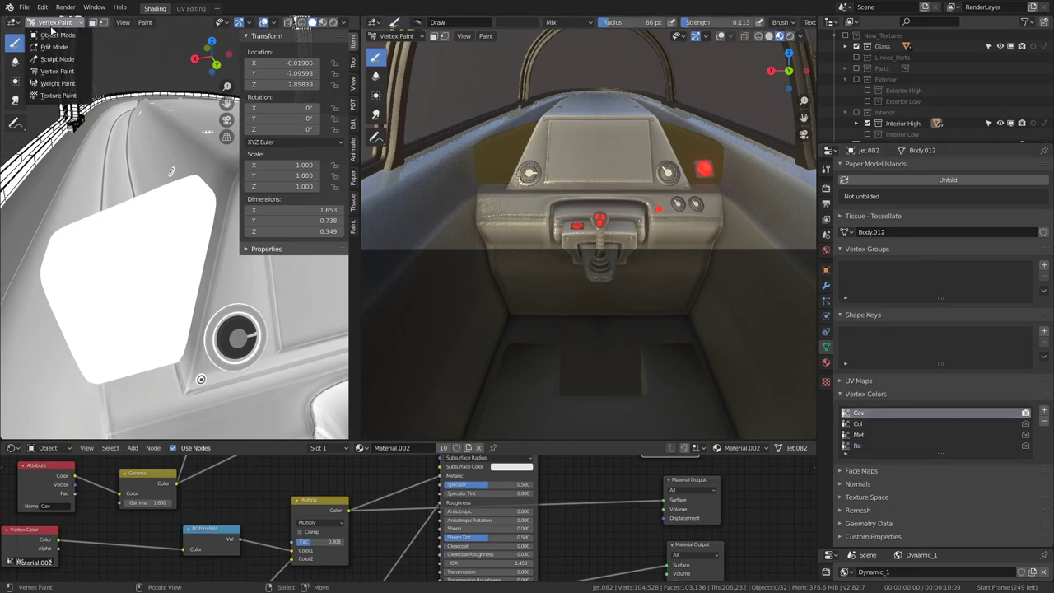
pyautogui.click(58, 74)
pyautogui.click(145, 22)
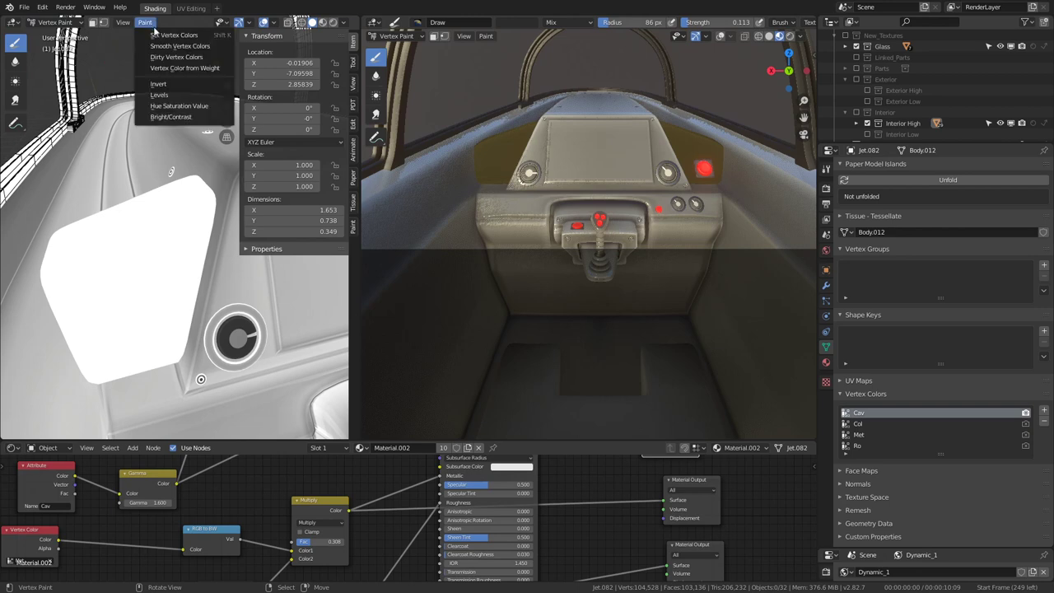
pyautogui.click(158, 35)
pyautogui.click(145, 22)
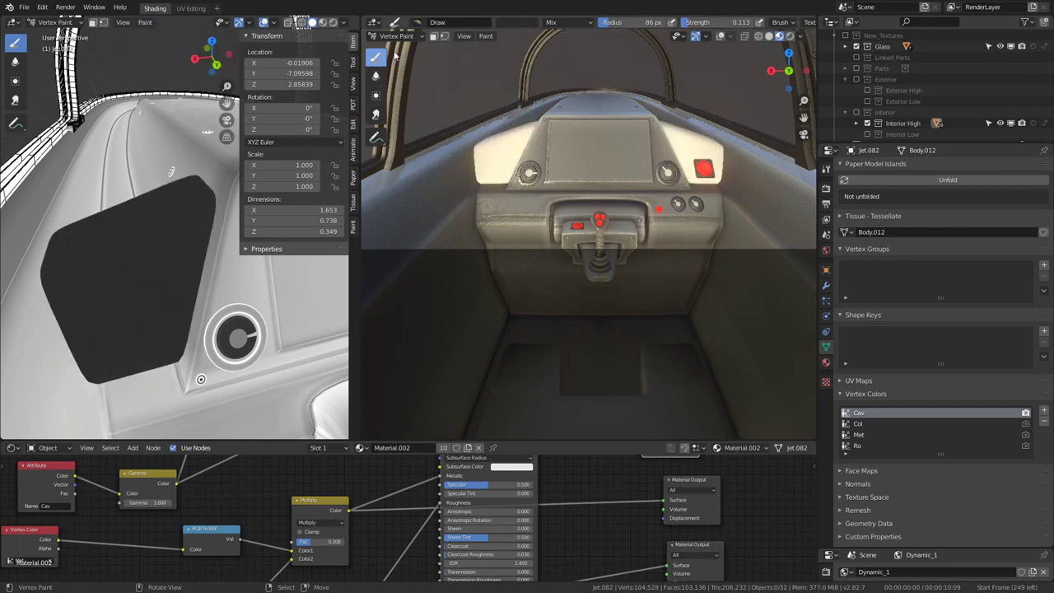
pyautogui.click(352, 66)
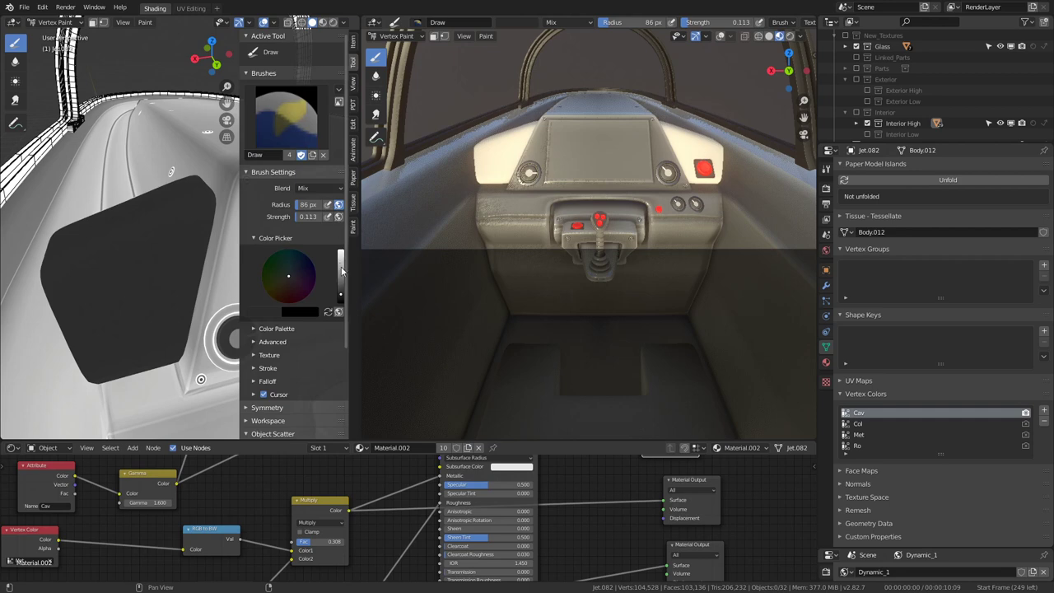
pyautogui.moveTo(341, 270); pyautogui.dragTo(342, 248)
pyautogui.click(144, 22)
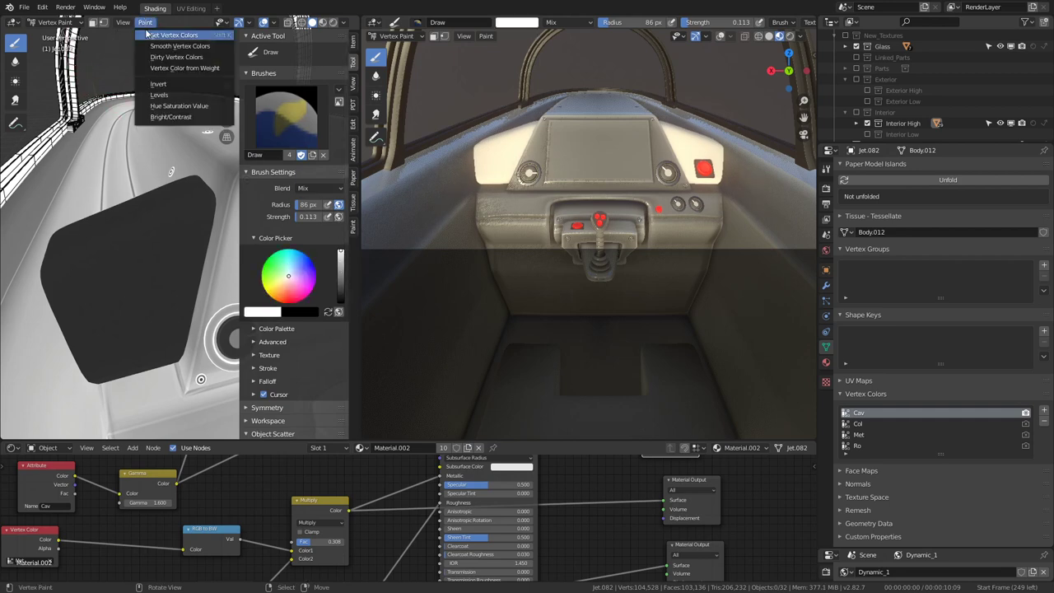
pyautogui.click(148, 37)
# Step: Apply Dirty Vertex Colors to the Cav layer (highlight angle 180°) and activate the Col layer
pyautogui.click(346, 23)
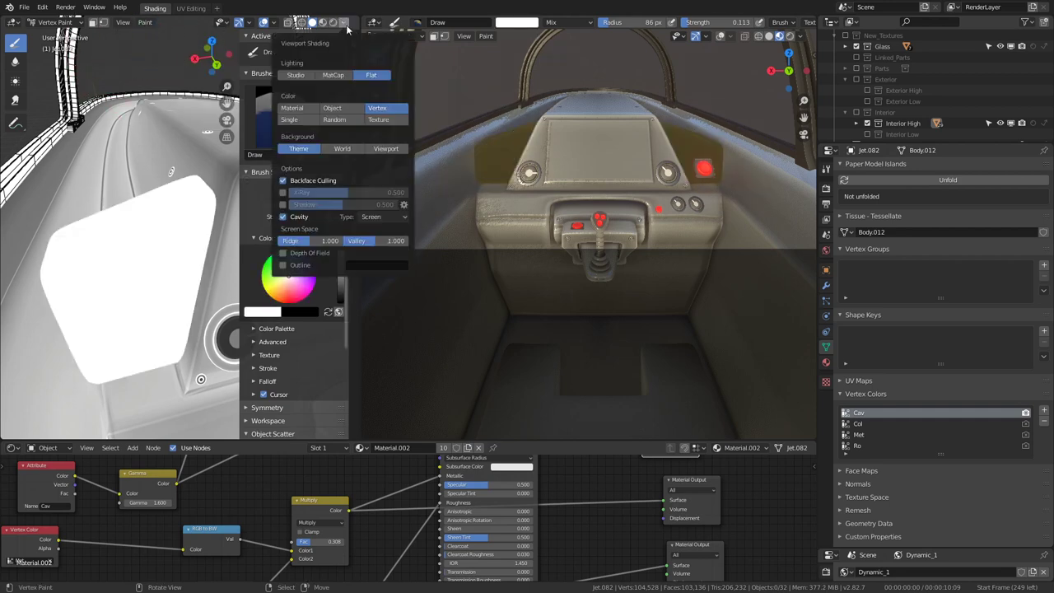
pyautogui.click(348, 27)
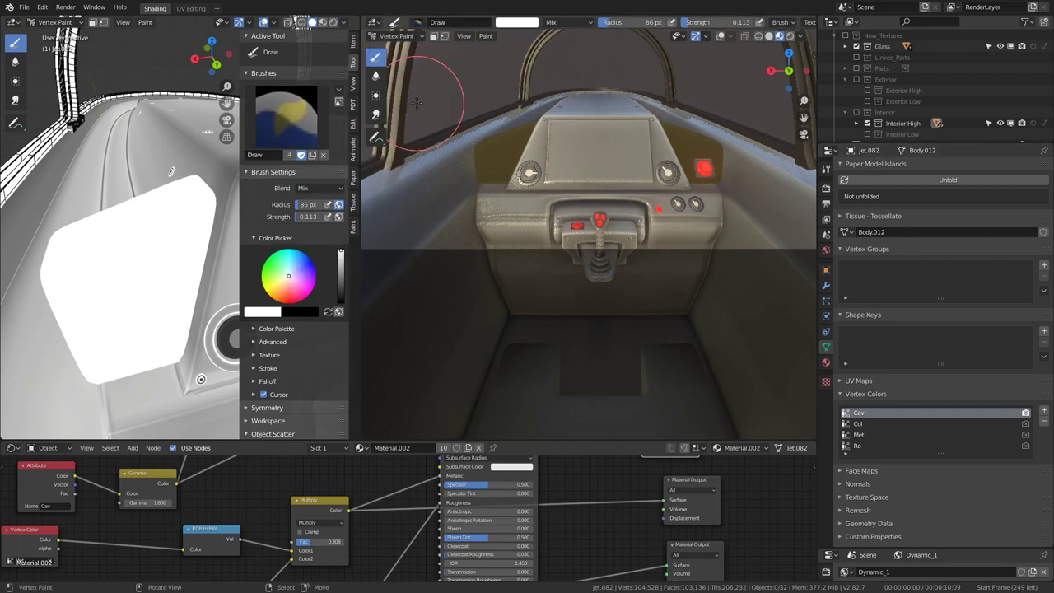
pyautogui.click(143, 23)
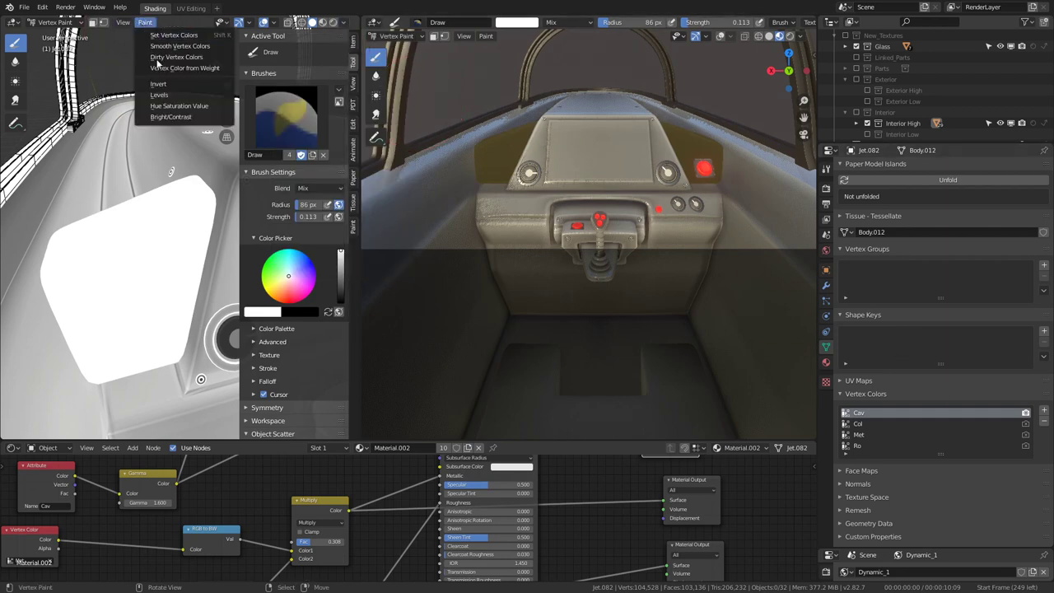
pyautogui.click(176, 57)
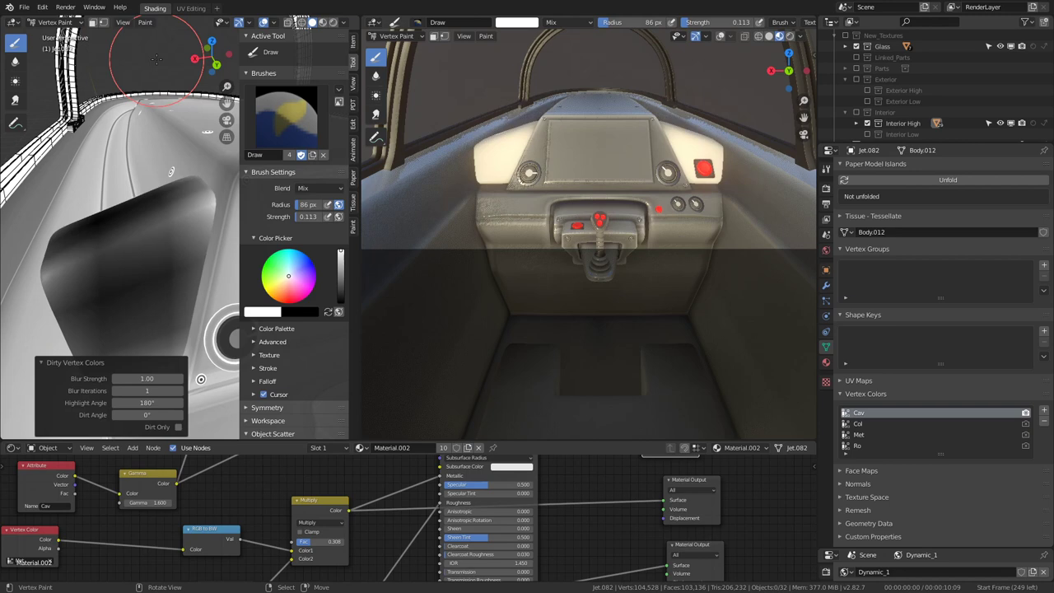
pyautogui.click(853, 424)
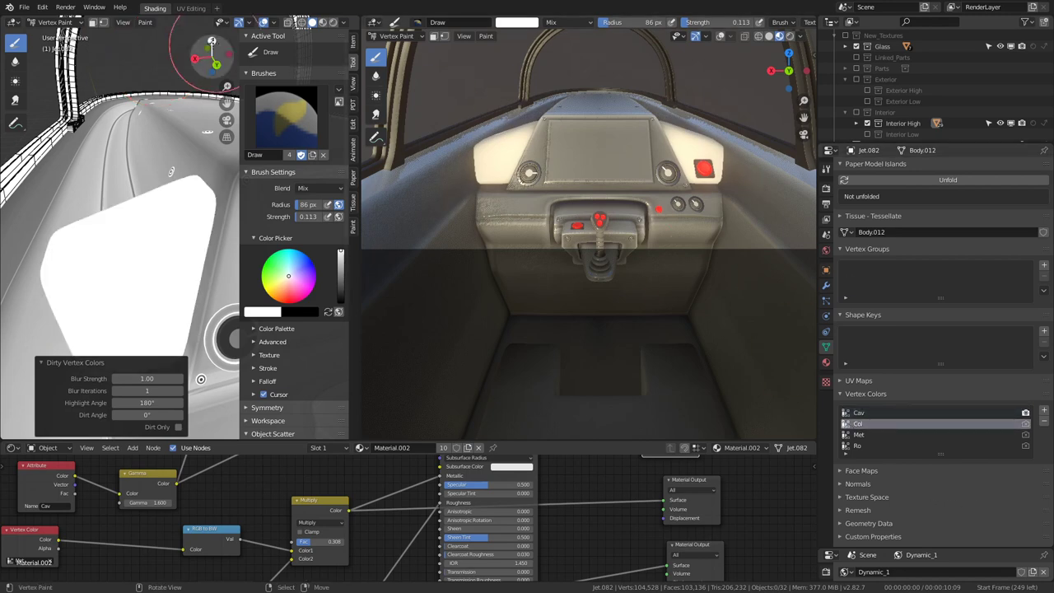
# Step: Fill the Col layer white, then grey, with Set Vertex Colors
pyautogui.click(144, 23)
pyautogui.click(152, 34)
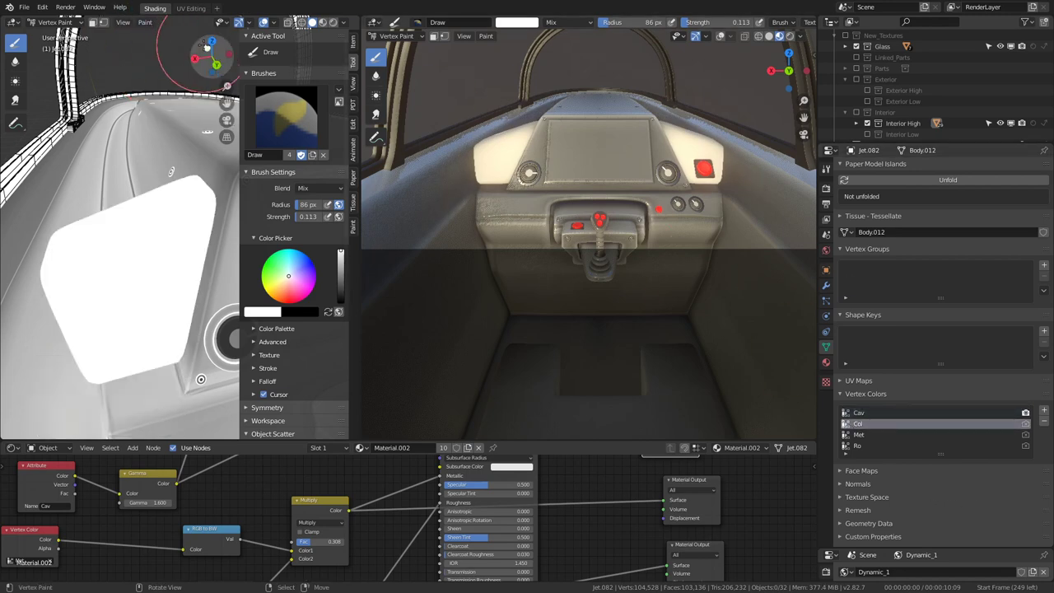
pyautogui.moveTo(340, 251); pyautogui.dragTo(340, 278)
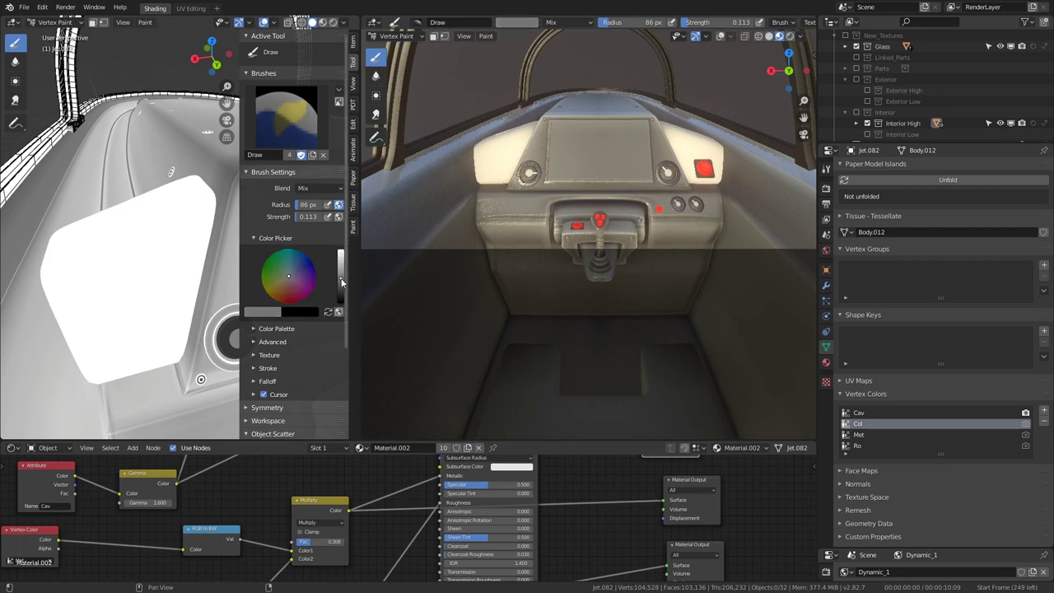
pyautogui.click(145, 23)
pyautogui.click(153, 35)
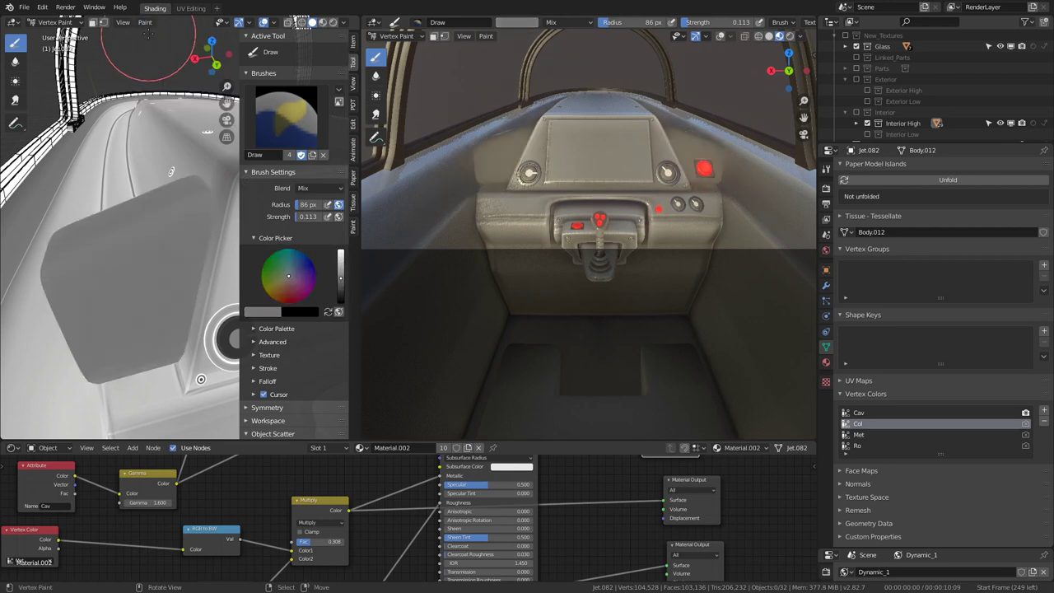
# Step: Fill the Met layer grey and the Ro layer light grey
pyautogui.click(860, 435)
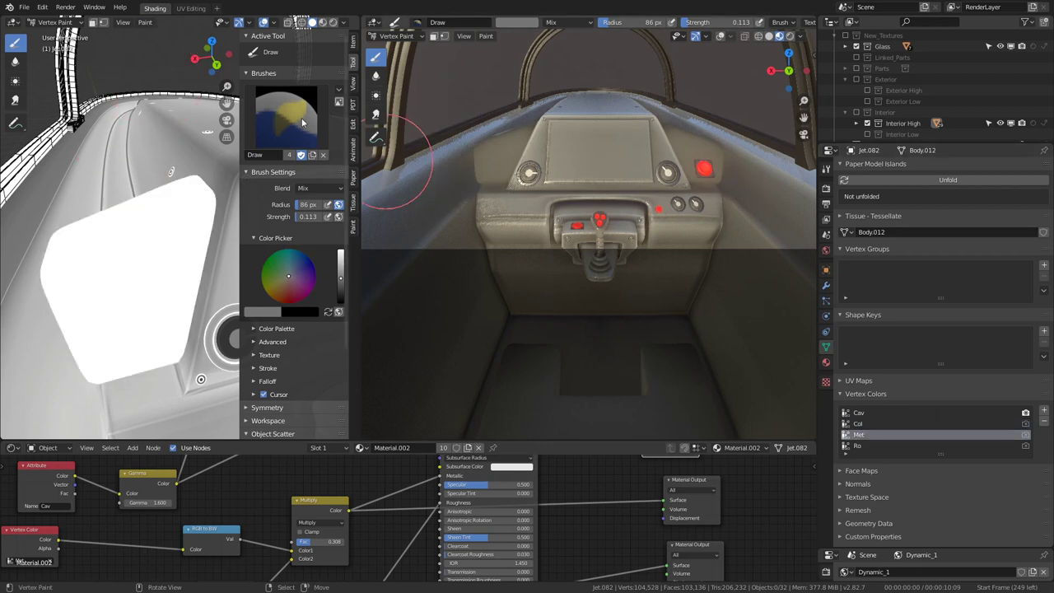
pyautogui.click(144, 23)
pyautogui.click(145, 37)
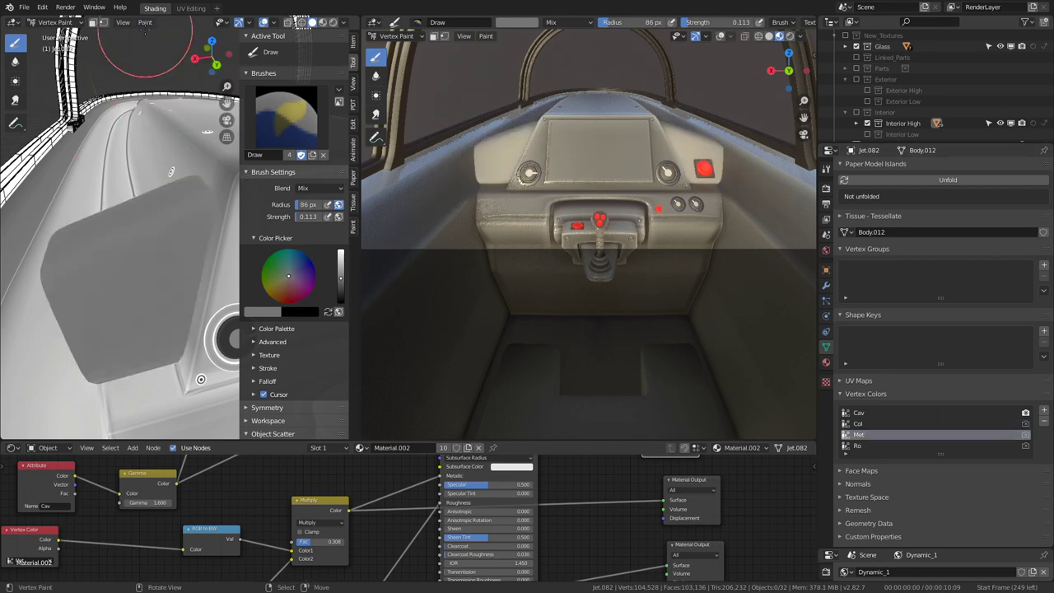
pyautogui.click(860, 445)
pyautogui.click(145, 22)
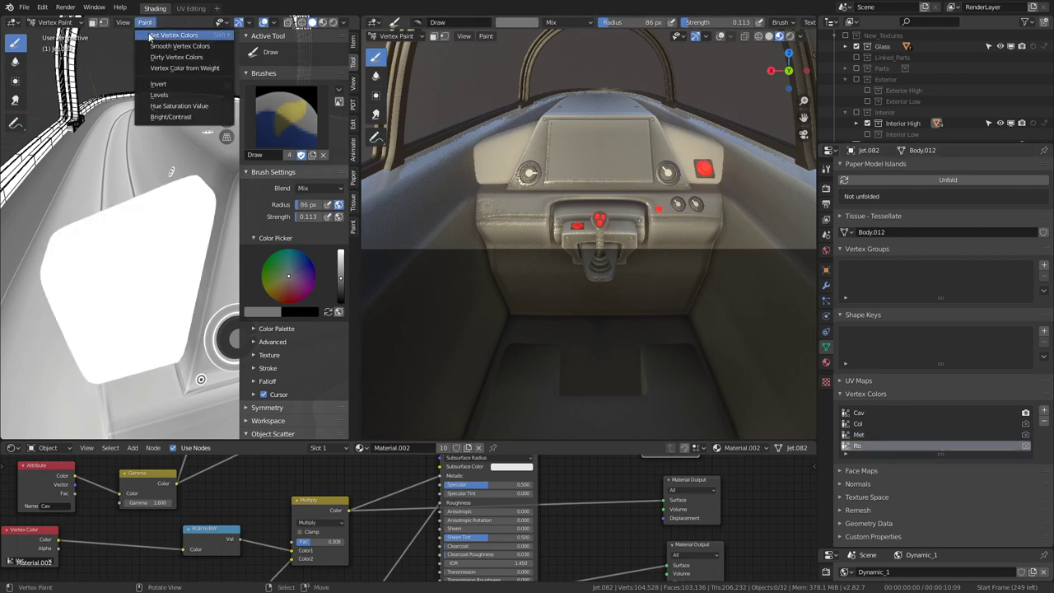
pyautogui.click(147, 35)
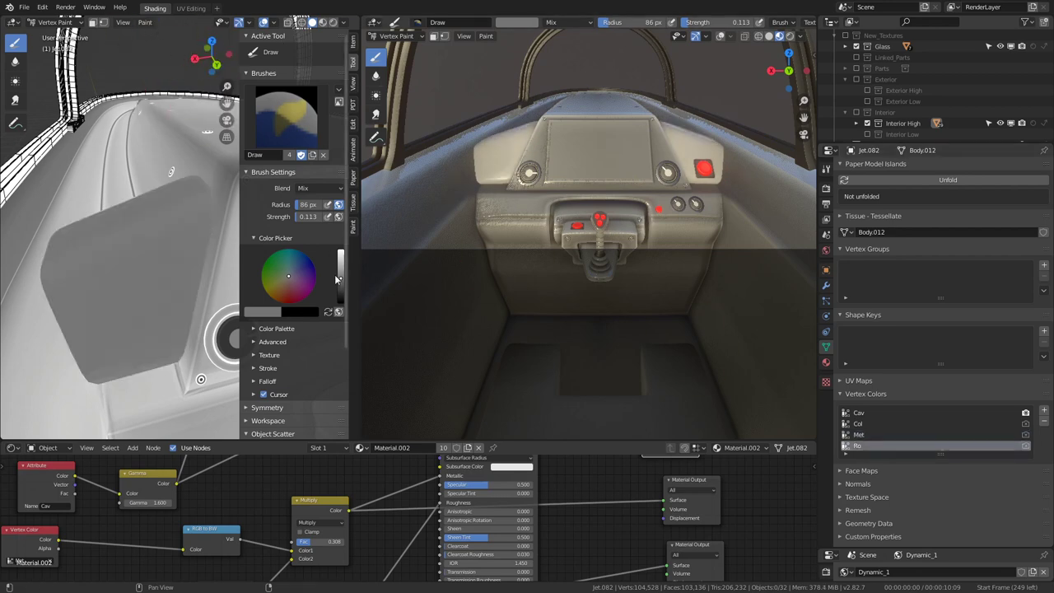
pyautogui.moveTo(341, 280)
pyautogui.mouseDown()
pyautogui.moveTo(340, 248)
pyautogui.moveTo(340, 265)
pyautogui.mouseUp()
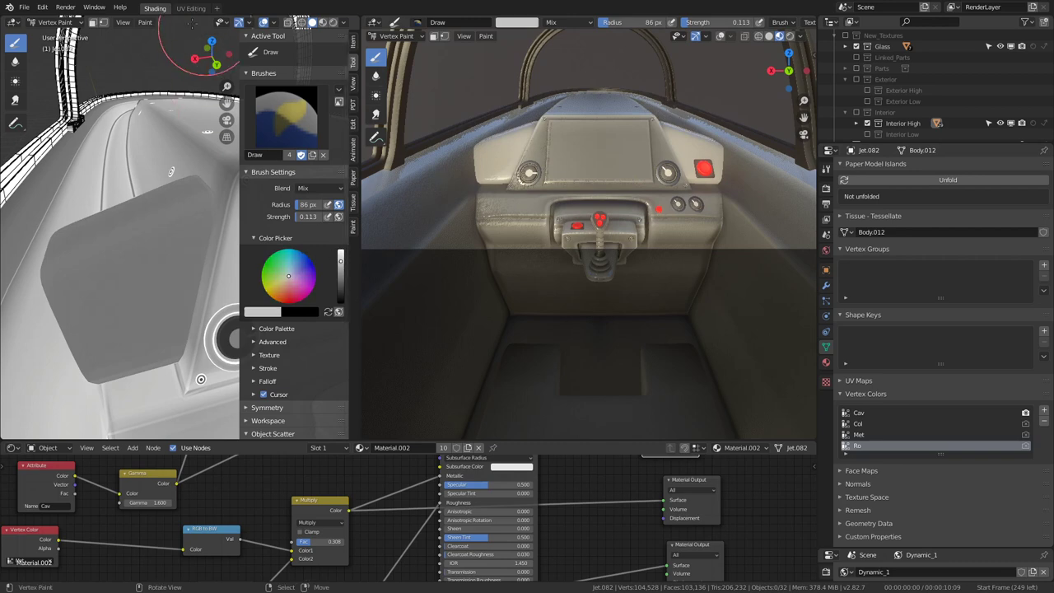
pyautogui.click(145, 22)
pyautogui.click(147, 34)
# Step: Set the brush colour to black and fill the Col layer black
pyautogui.click(878, 424)
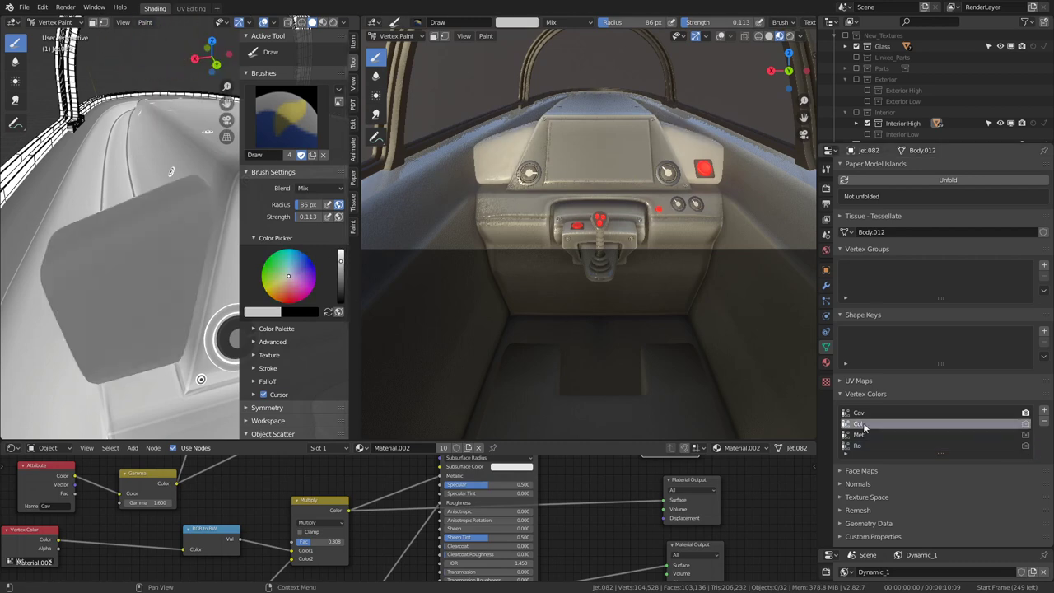
pyautogui.moveTo(341, 264); pyautogui.dragTo(340, 296)
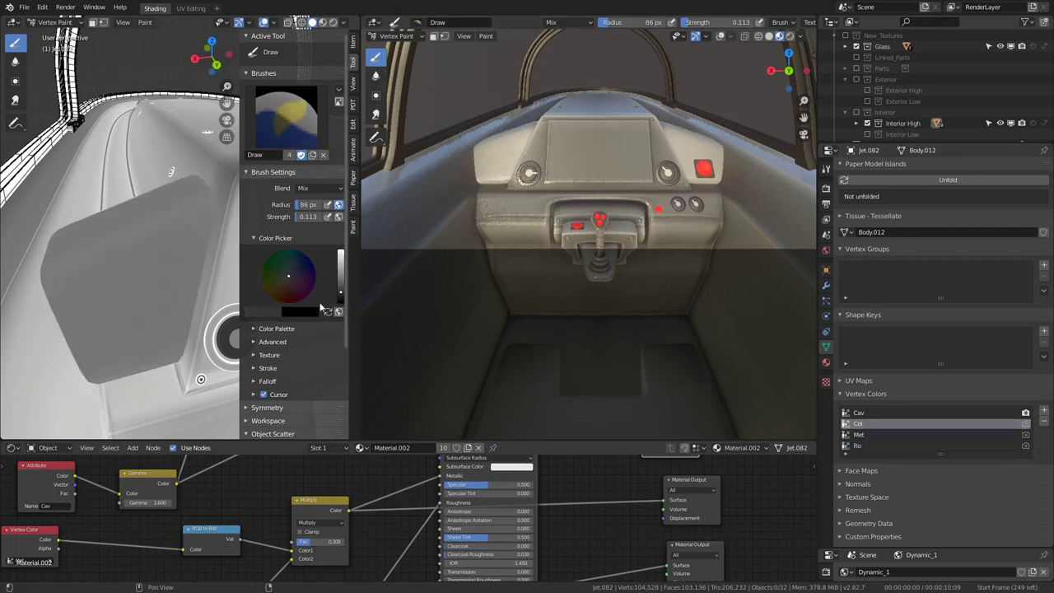
pyautogui.click(146, 23)
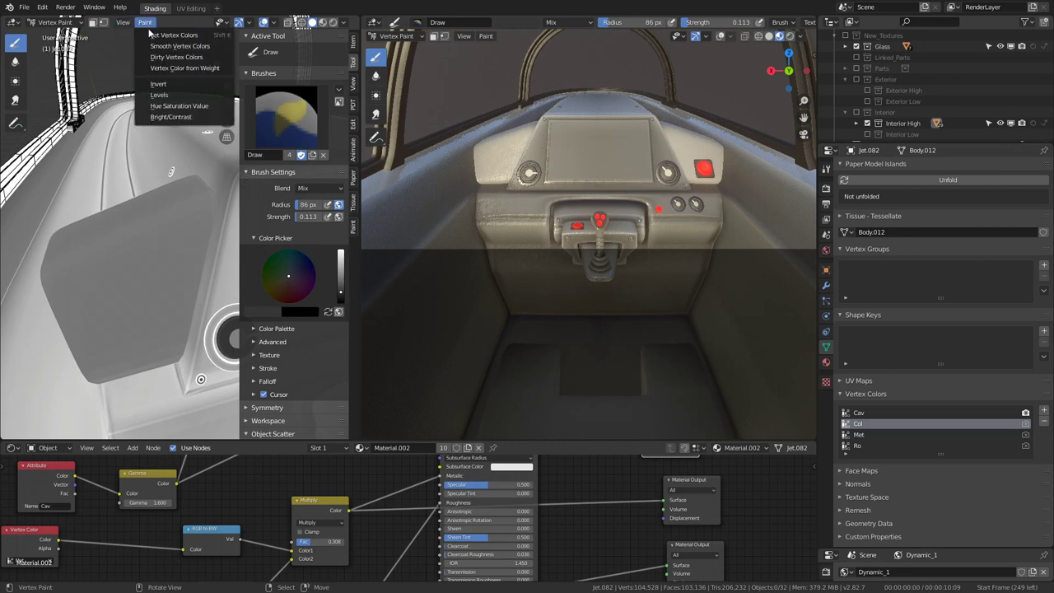
pyautogui.click(165, 34)
pyautogui.moveTo(568, 124)
pyautogui.mouseDown(button='middle')
pyautogui.moveTo(635, 144)
pyautogui.moveTo(575, 164)
pyautogui.moveTo(586, 170)
pyautogui.mouseUp(button='middle')
# Step: Make the Col layer active, brighten the paint to white, and try dirt shading on the patch
pyautogui.click(857, 448)
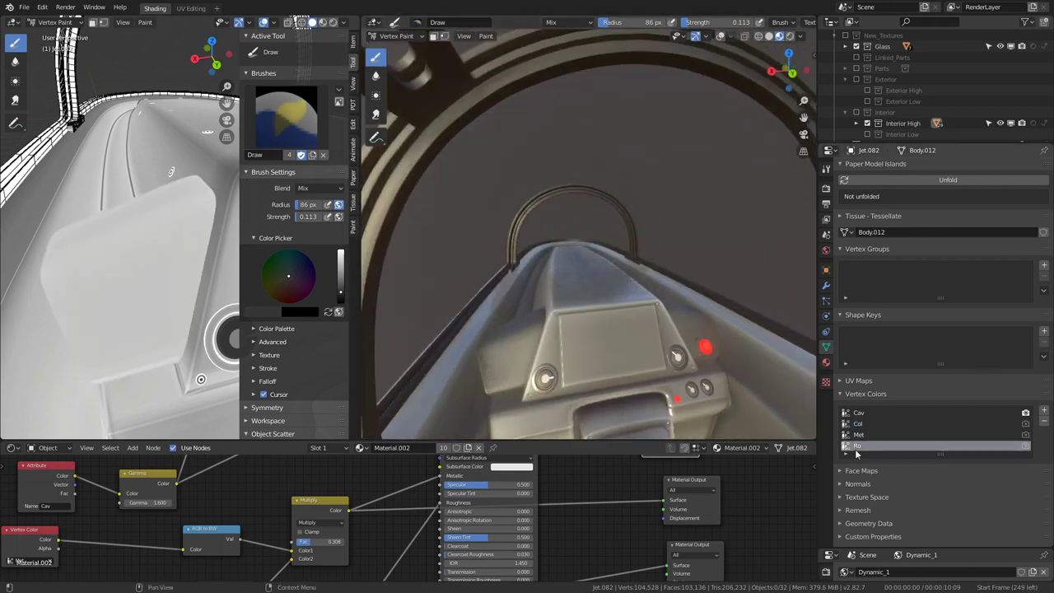
pyautogui.click(859, 437)
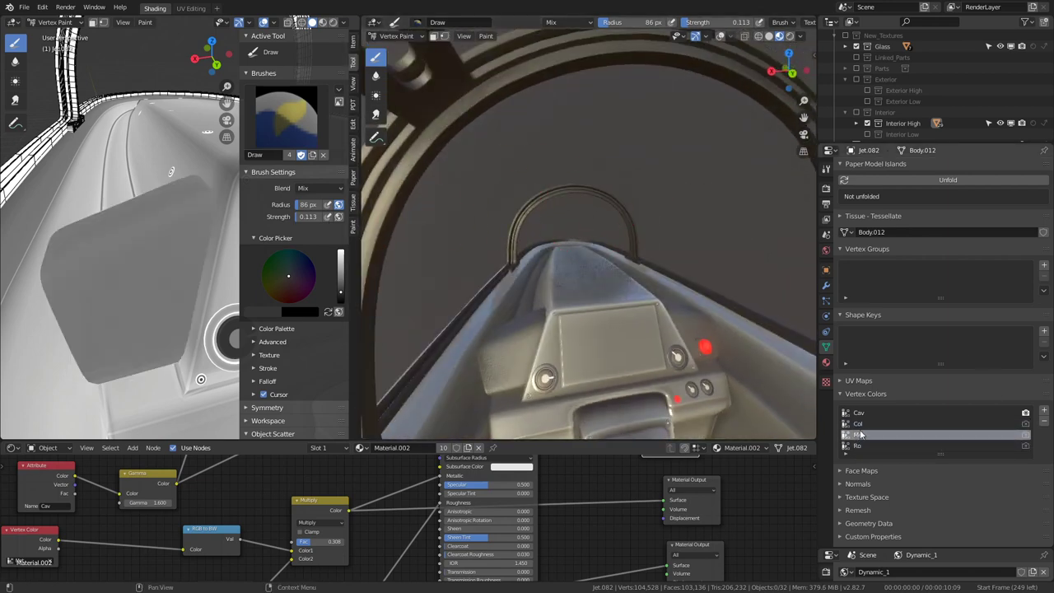
pyautogui.click(858, 423)
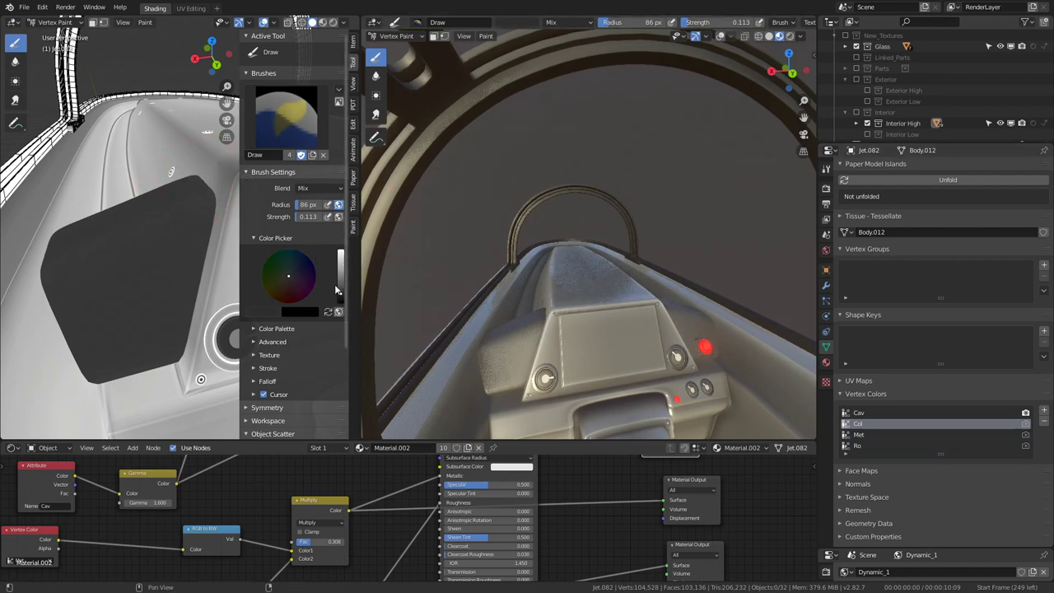
pyautogui.moveTo(340, 293); pyautogui.dragTo(341, 249)
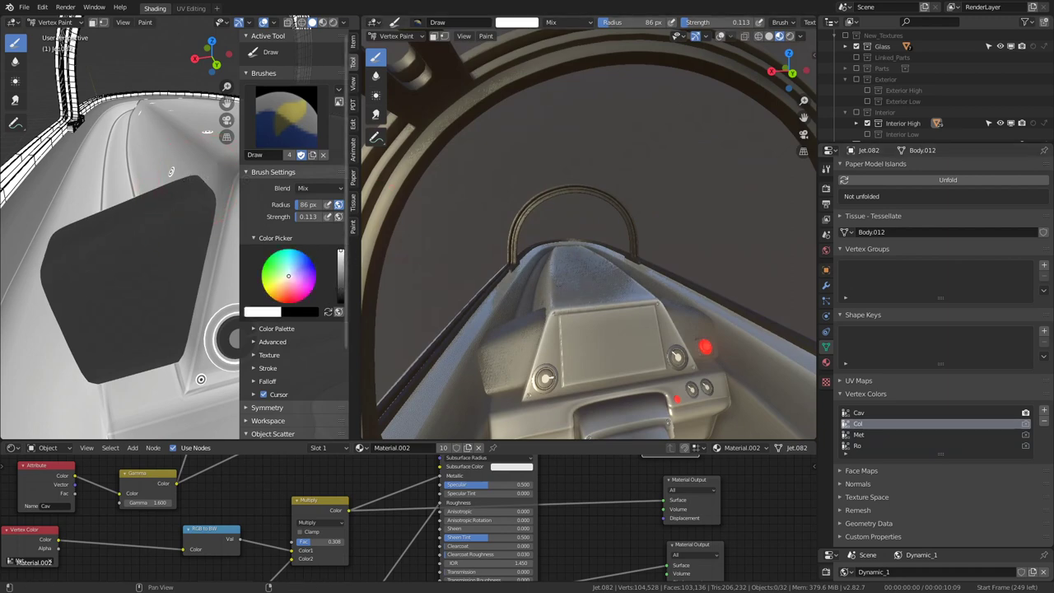
pyautogui.click(148, 22)
pyautogui.click(159, 37)
pyautogui.click(145, 23)
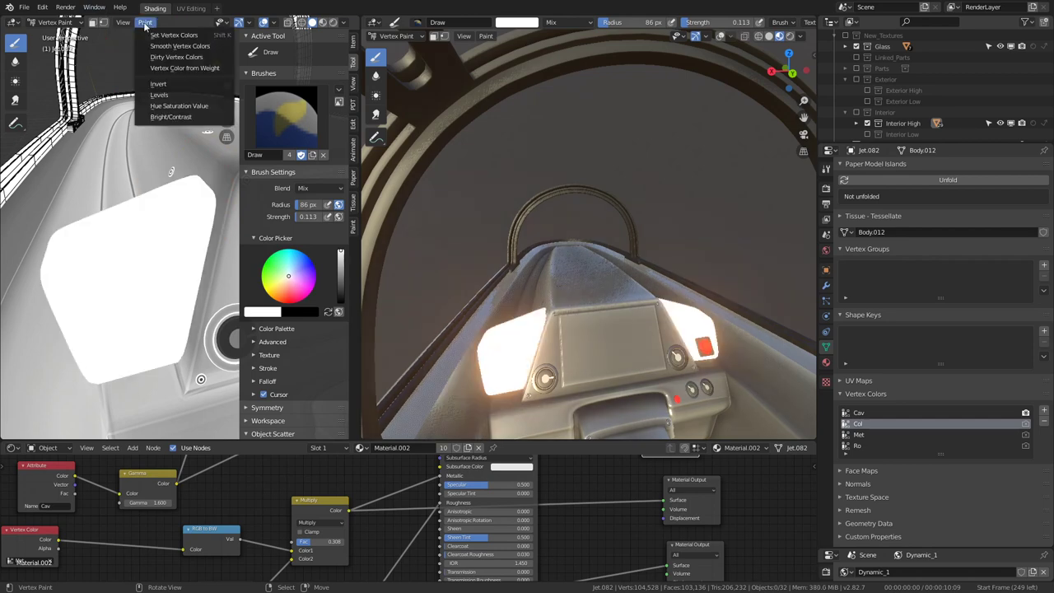
pyautogui.click(168, 58)
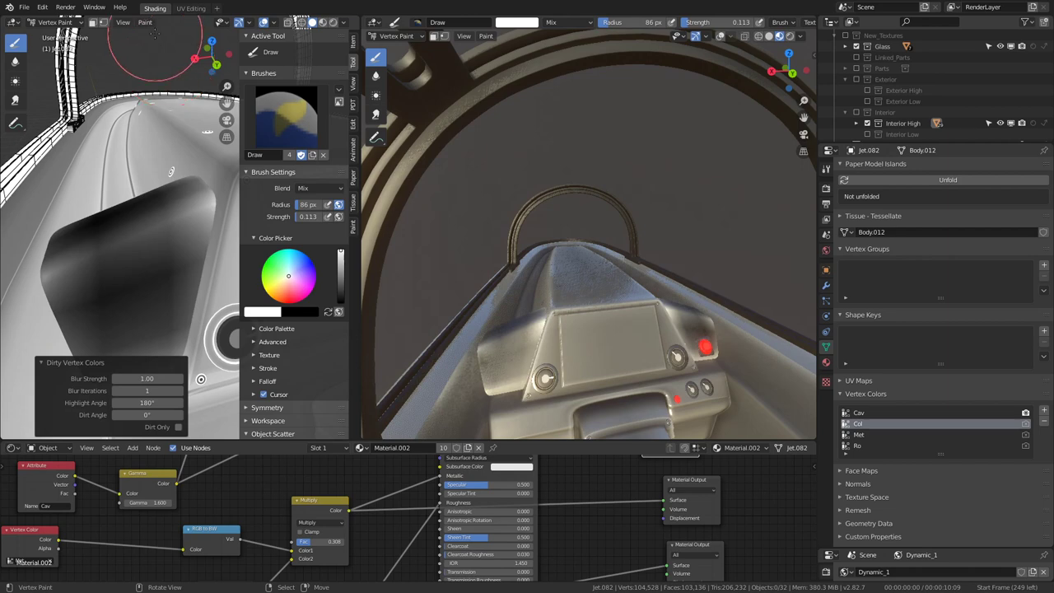
# Step: Discard the dirt shading and fill the Col layer patch flat black
pyautogui.click(149, 24)
pyautogui.click(159, 37)
pyautogui.click(149, 24)
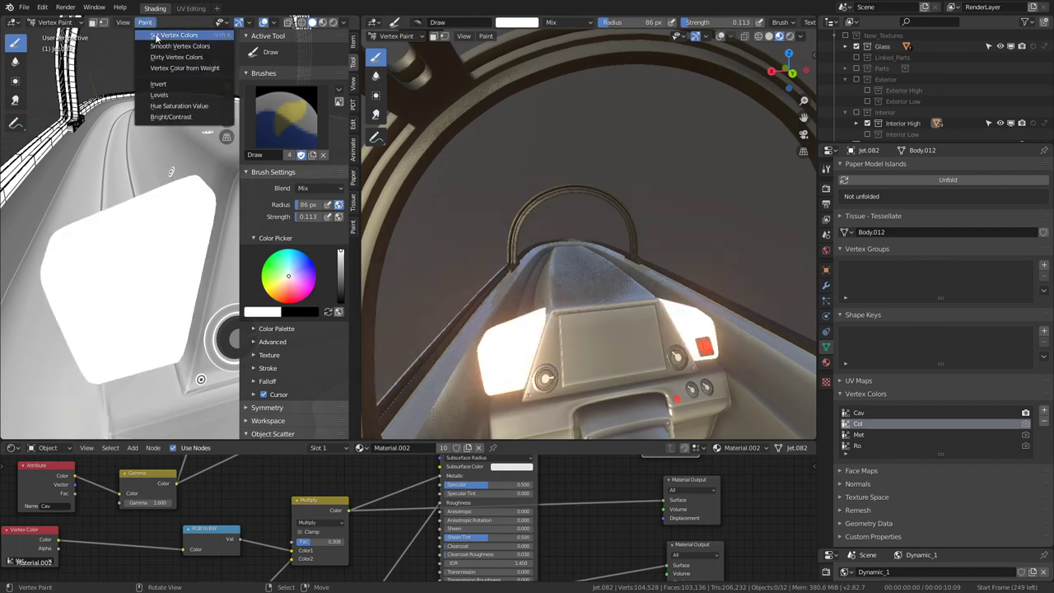
pyautogui.click(158, 37)
pyautogui.press('x')
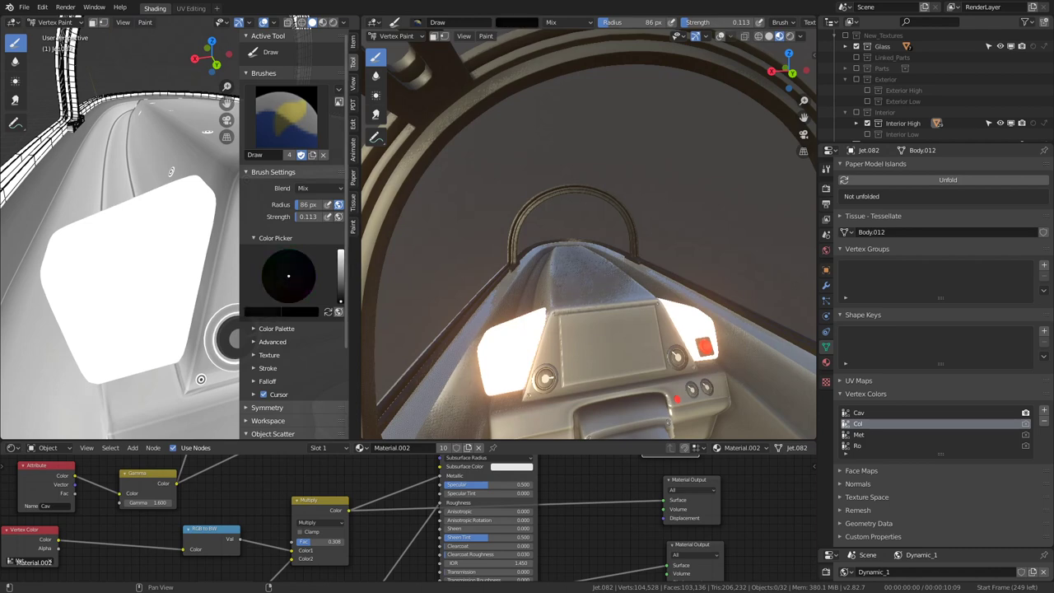
pyautogui.click(149, 24)
pyautogui.click(159, 37)
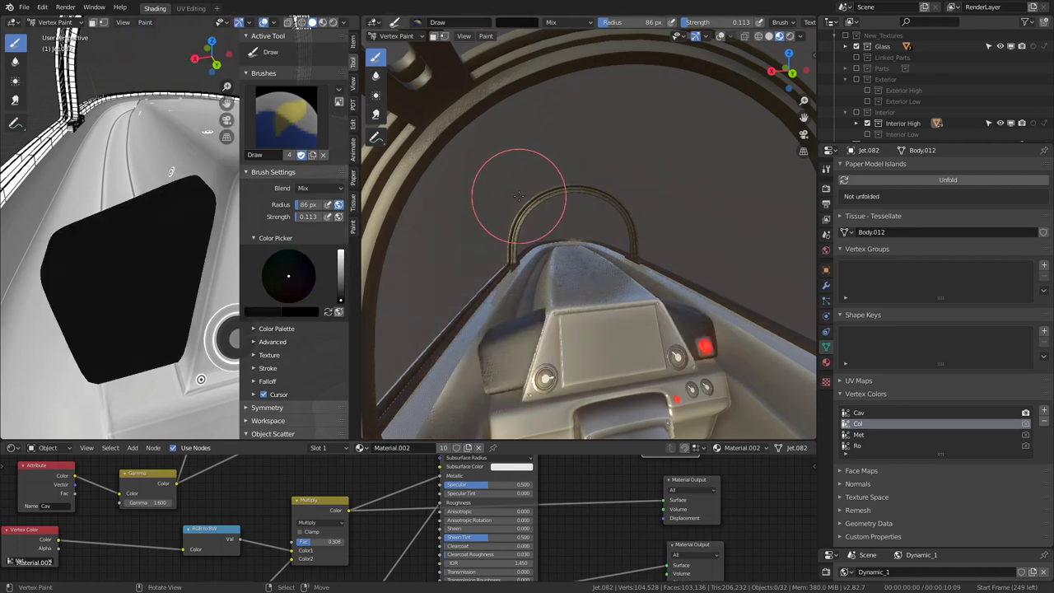
pyautogui.moveTo(500, 189)
pyautogui.mouseDown(button='middle')
pyautogui.moveTo(473, 177)
pyautogui.moveTo(565, 200)
pyautogui.mouseUp(button='middle')
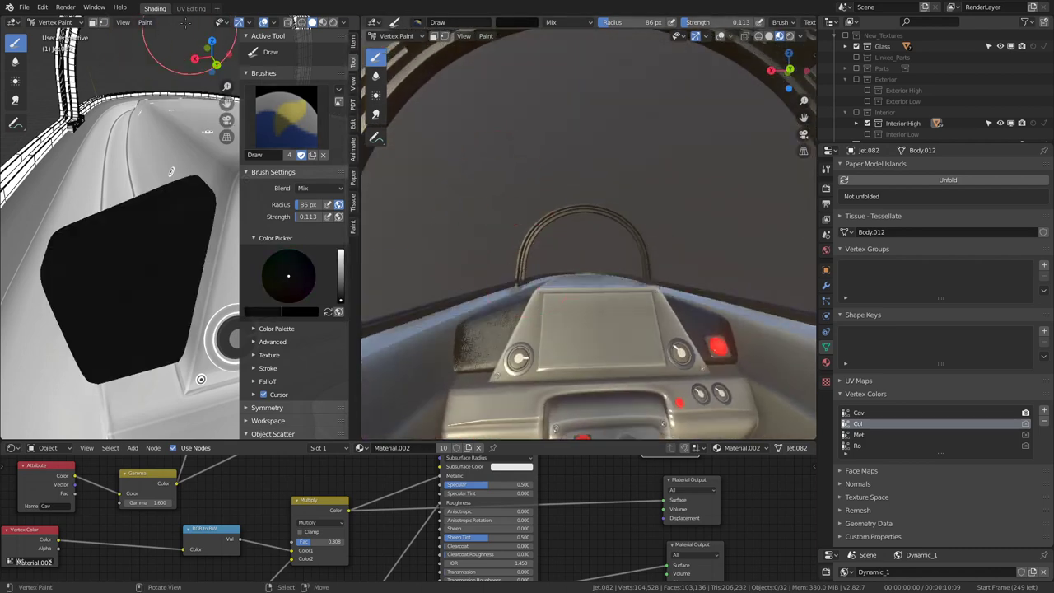
# Step: Make the Ro layer active and fill the masked patch flat white
pyautogui.click(869, 446)
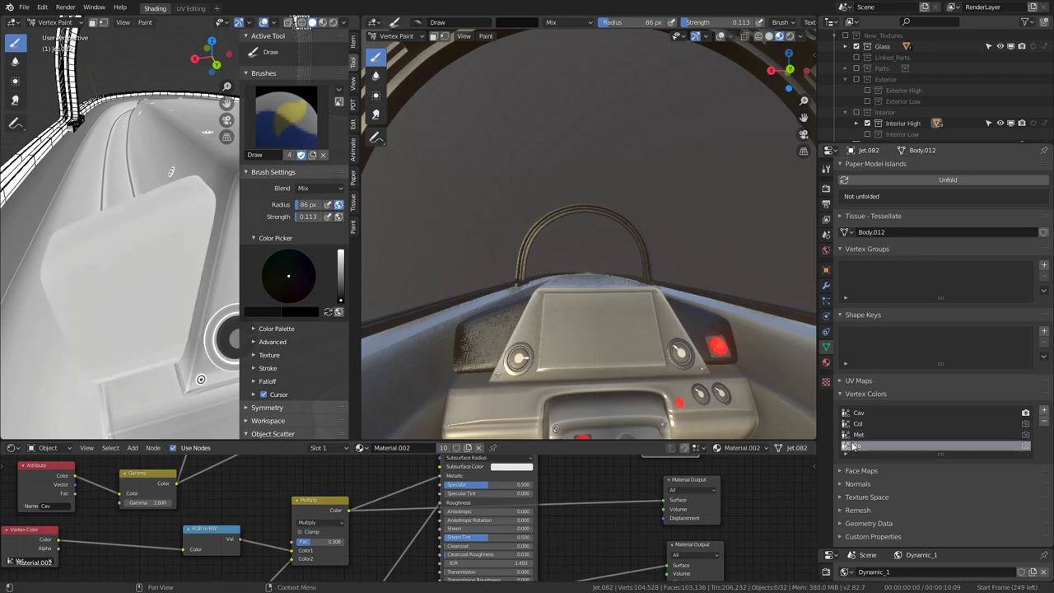
pyautogui.click(146, 22)
pyautogui.click(172, 35)
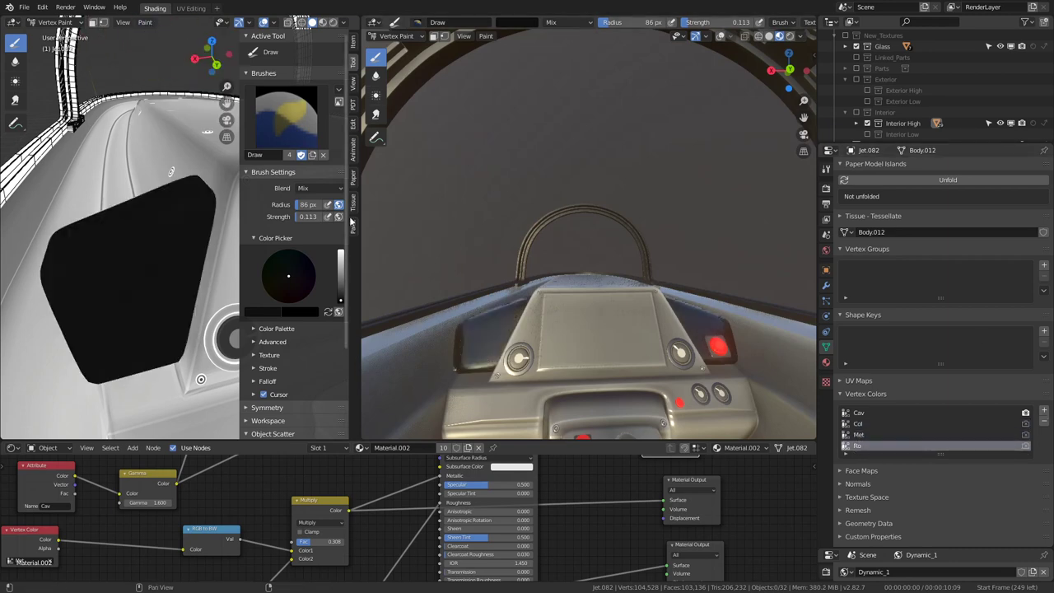
pyautogui.moveTo(340, 298); pyautogui.dragTo(341, 254)
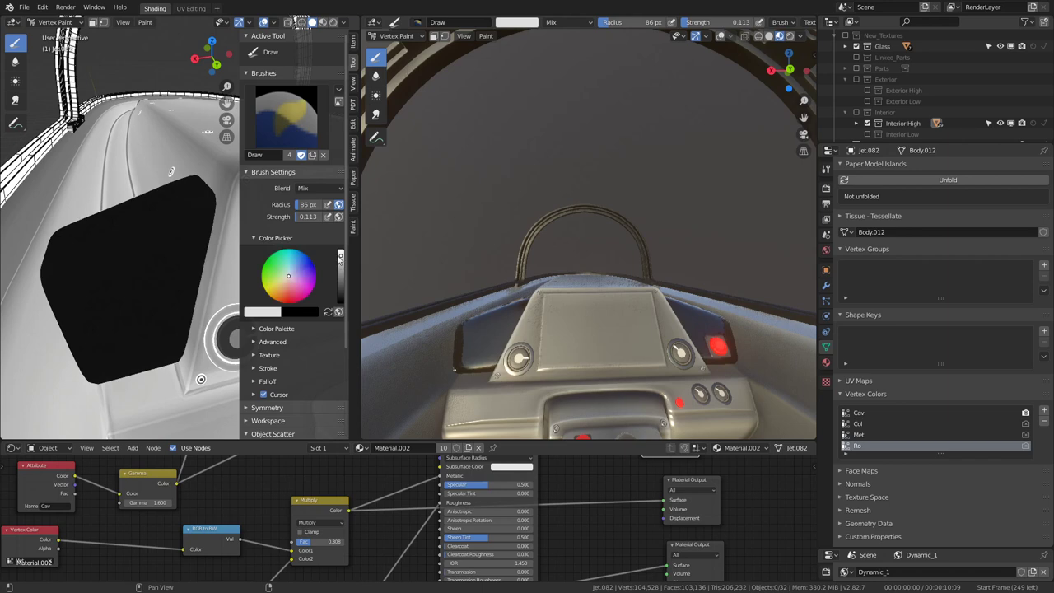
pyautogui.click(146, 23)
pyautogui.click(172, 36)
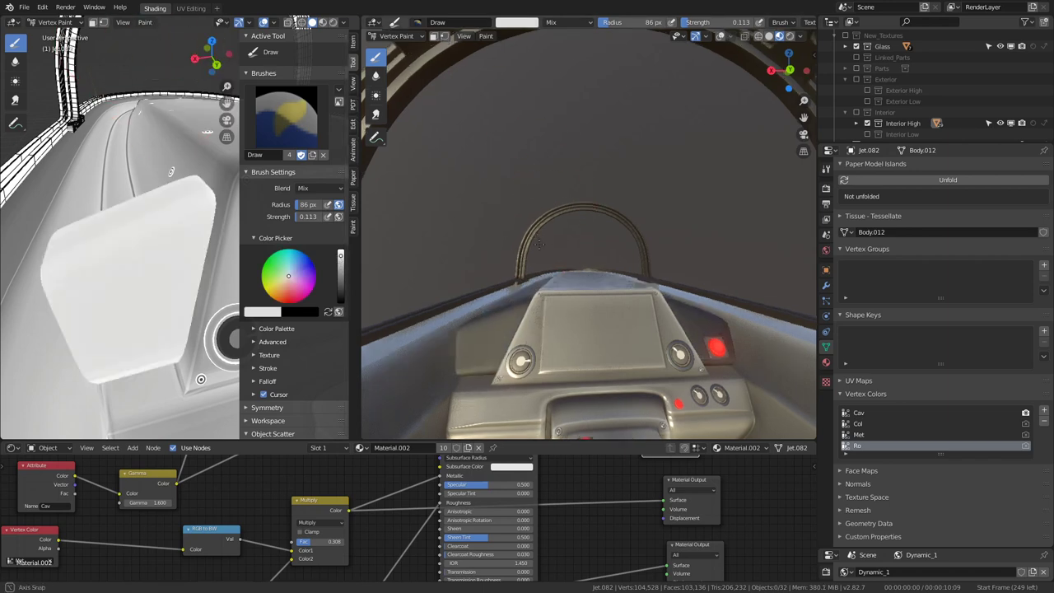
pyautogui.moveTo(576, 247)
pyautogui.mouseDown(button='middle')
pyautogui.moveTo(412, 266)
pyautogui.moveTo(414, 211)
pyautogui.moveTo(555, 233)
pyautogui.mouseUp(button='middle')
pyautogui.scroll(-3, 494, 222)
pyautogui.scroll(3, 554, 233)
pyautogui.scroll(5, 554, 233)
pyautogui.moveTo(648, 211)
pyautogui.mouseDown(button='middle')
pyautogui.moveTo(545, 219)
pyautogui.moveTo(418, 92)
pyautogui.mouseUp(button='middle')
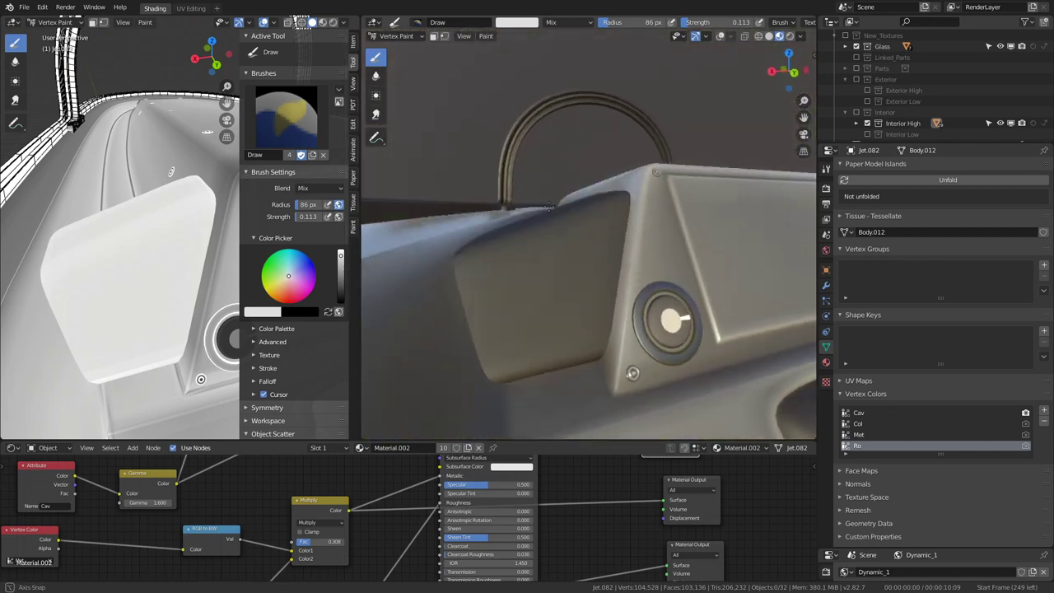
# Step: Return Jet.082 to Object Mode and bring the view inside the cockpit
pyautogui.click(396, 36)
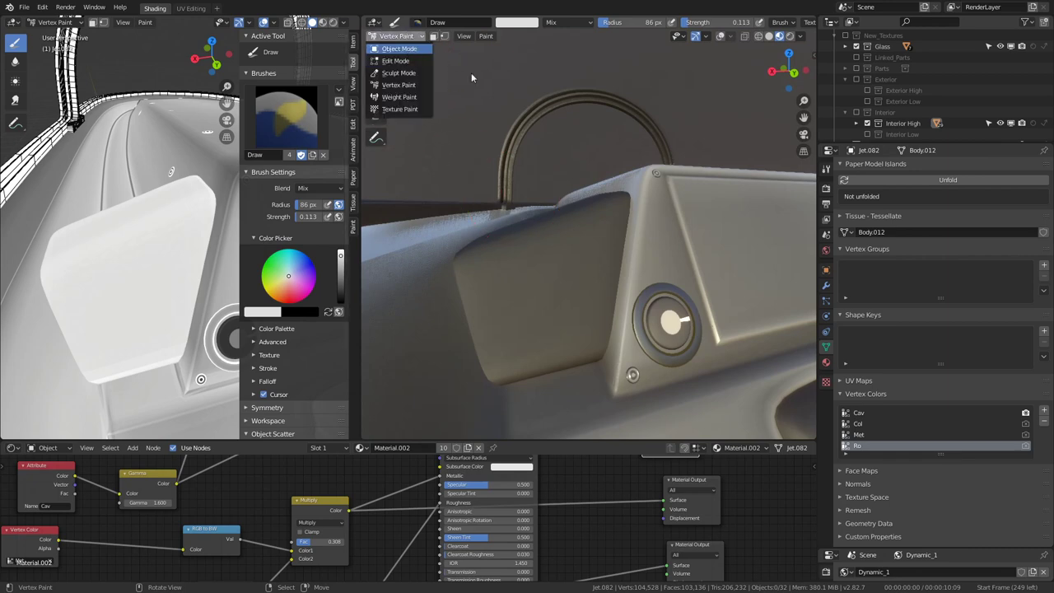
pyautogui.click(410, 53)
pyautogui.press('Tab')
pyautogui.moveTo(527, 237)
pyautogui.mouseDown(button='middle')
pyautogui.moveTo(507, 211)
pyautogui.moveTo(613, 301)
pyautogui.moveTo(643, 282)
pyautogui.mouseUp(button='middle')
pyautogui.scroll(-3, 638, 282)
pyautogui.moveTo(543, 324)
pyautogui.mouseDown(button='middle')
pyautogui.moveTo(484, 297)
pyautogui.moveTo(474, 212)
pyautogui.moveTo(556, 202)
pyautogui.moveTo(681, 213)
pyautogui.moveTo(761, 178)
pyautogui.moveTo(682, 230)
pyautogui.moveTo(565, 207)
pyautogui.moveTo(555, 179)
pyautogui.moveTo(506, 173)
pyautogui.mouseUp(button='middle')
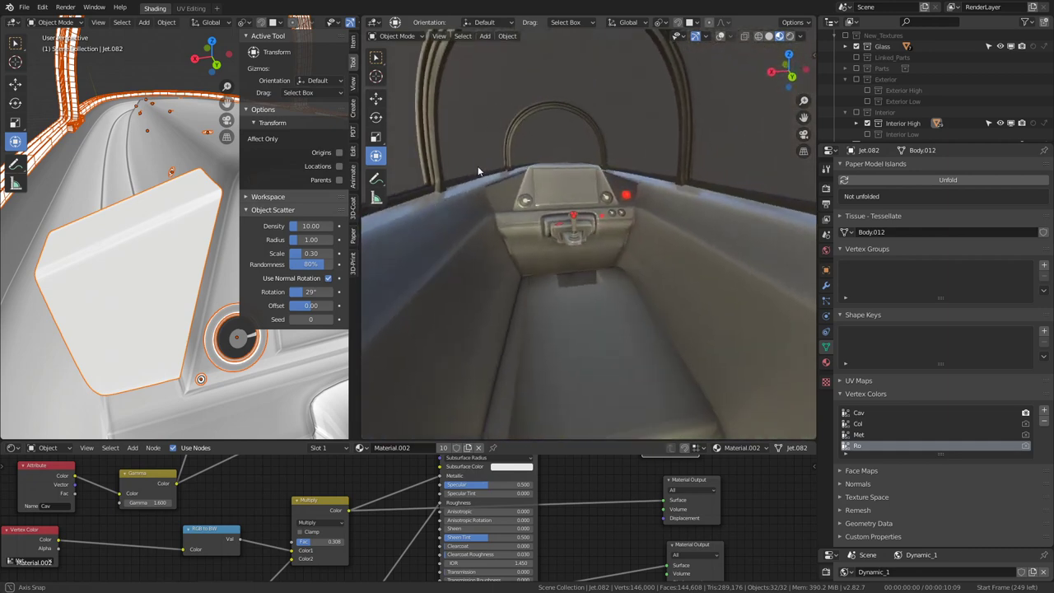
pyautogui.scroll(3, 505, 173)
# Step: Look straight down on the side panel and maximize the left viewport with Ctrl+Space
pyautogui.press('Tab')
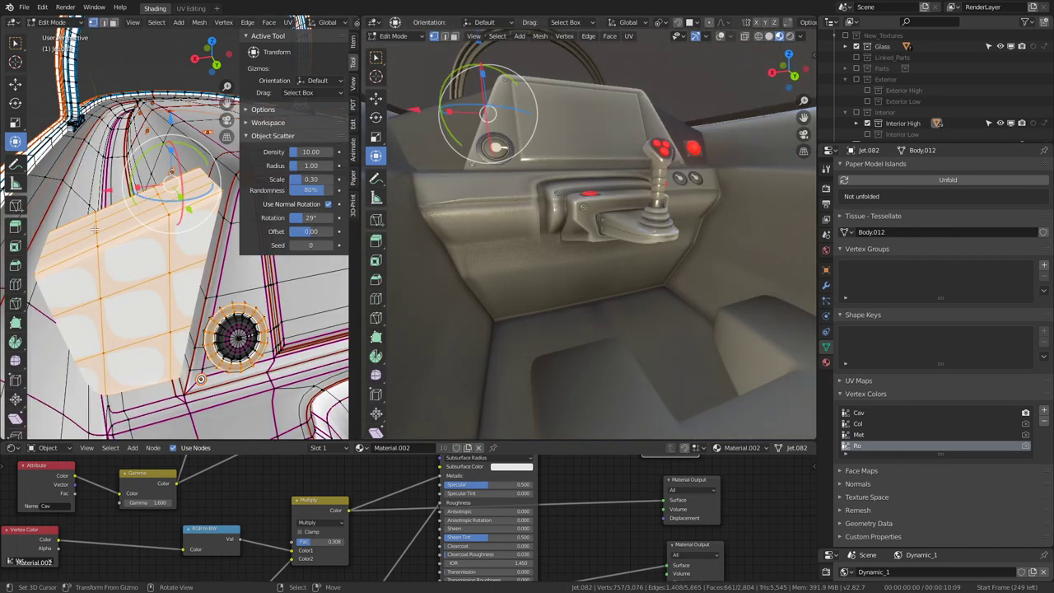
pyautogui.moveTo(76, 233)
pyautogui.mouseDown(button='middle')
pyautogui.moveTo(122, 238)
pyautogui.moveTo(69, 319)
pyautogui.moveTo(346, 303)
pyautogui.moveTo(263, 239)
pyautogui.mouseUp(button='middle')
pyautogui.press('Tab')
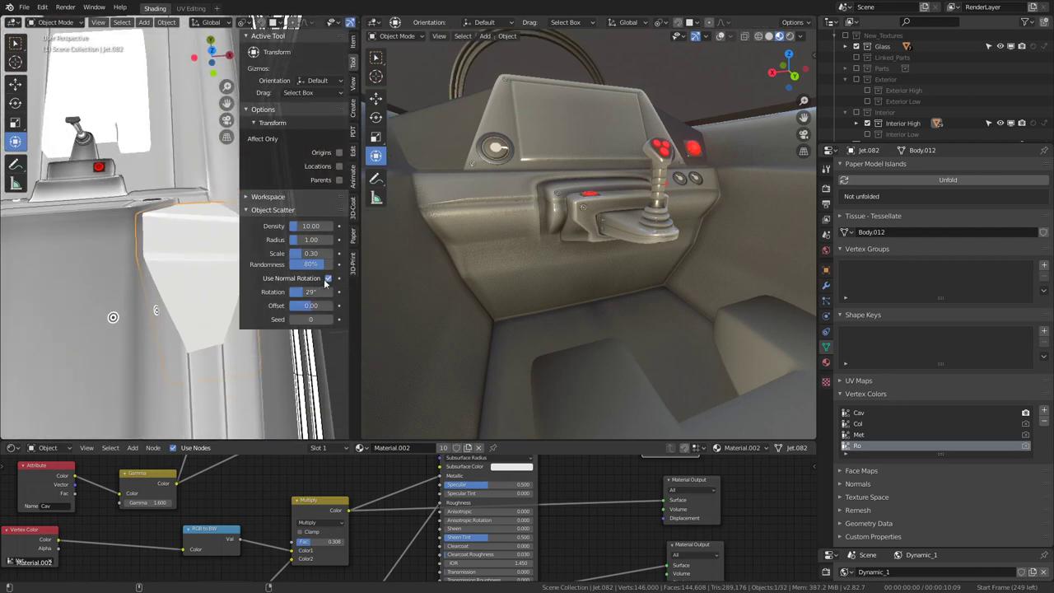
pyautogui.moveTo(121, 227); pyautogui.dragTo(140, 185, button='middle')
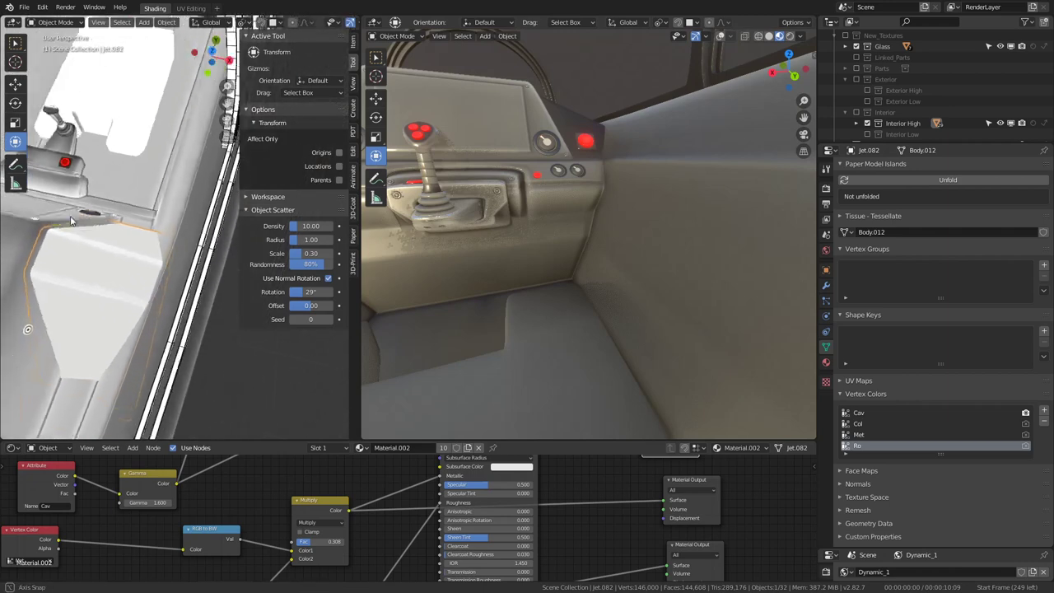
pyautogui.moveTo(577, 247)
pyautogui.mouseDown(button='middle')
pyautogui.moveTo(583, 125)
pyautogui.moveTo(510, 204)
pyautogui.mouseUp(button='middle')
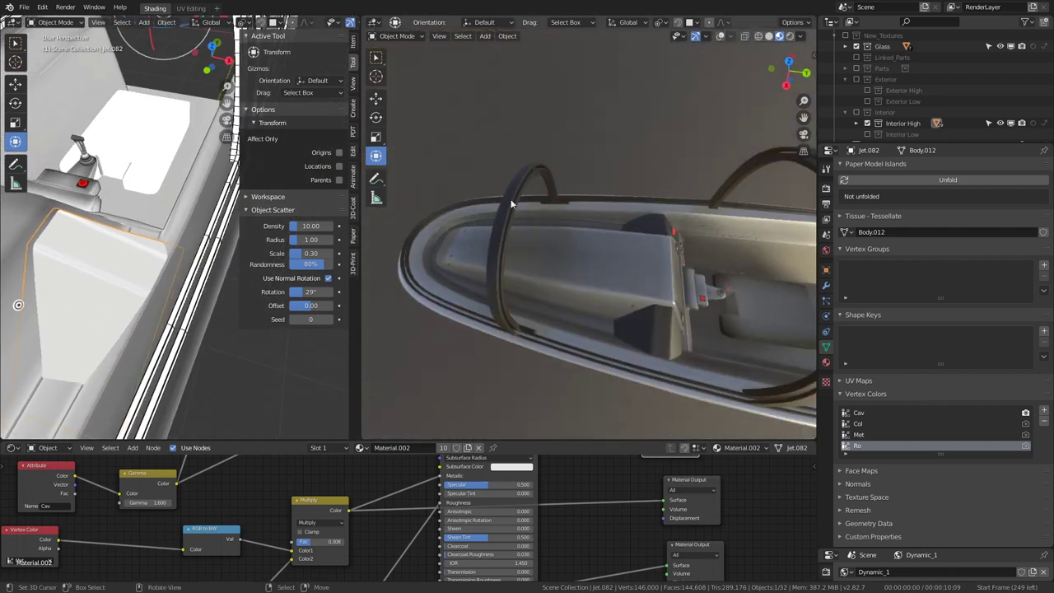
pyautogui.keyDown('alt'); pyautogui.moveTo(1, 188); pyautogui.dragTo(66, 199, button='middle'); pyautogui.keyUp('alt')
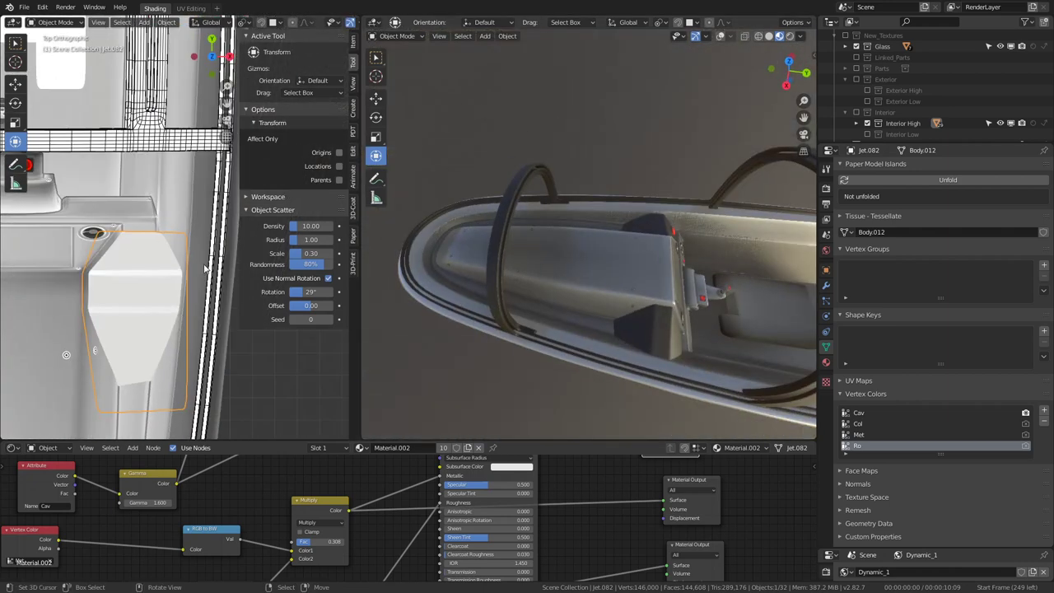
pyautogui.hotkey('ctrl', 'space')
pyautogui.moveTo(377, 293)
pyautogui.mouseDown(button='middle')
pyautogui.moveTo(403, 299)
pyautogui.moveTo(404, 271)
pyautogui.moveTo(420, 257)
pyautogui.moveTo(470, 242)
pyautogui.moveTo(454, 236)
pyautogui.moveTo(454, 249)
pyautogui.moveTo(439, 249)
pyautogui.mouseUp(button='middle')
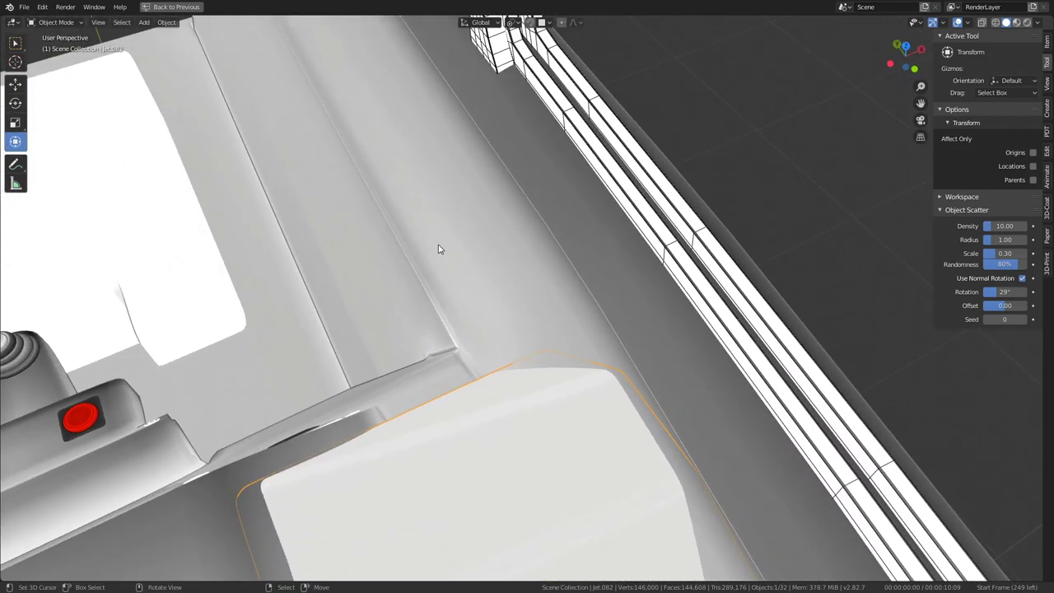
# Step: In top view, select all the panel's faces and apply Limited Dissolve
pyautogui.press('KP_7')
pyautogui.press('Tab')
pyautogui.press('a')
pyautogui.press('q')
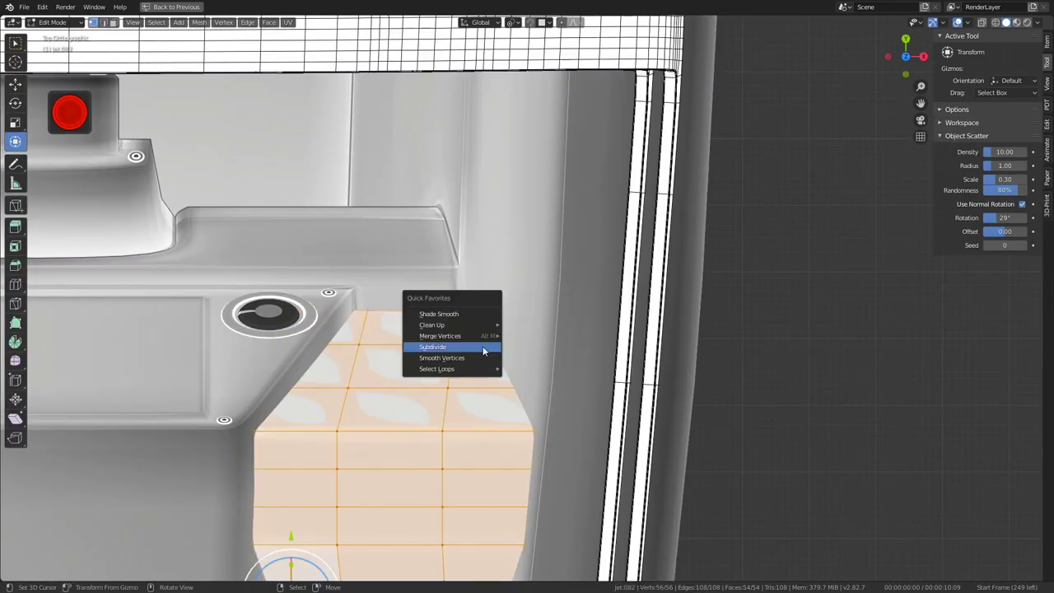
pyautogui.moveTo(452, 324)
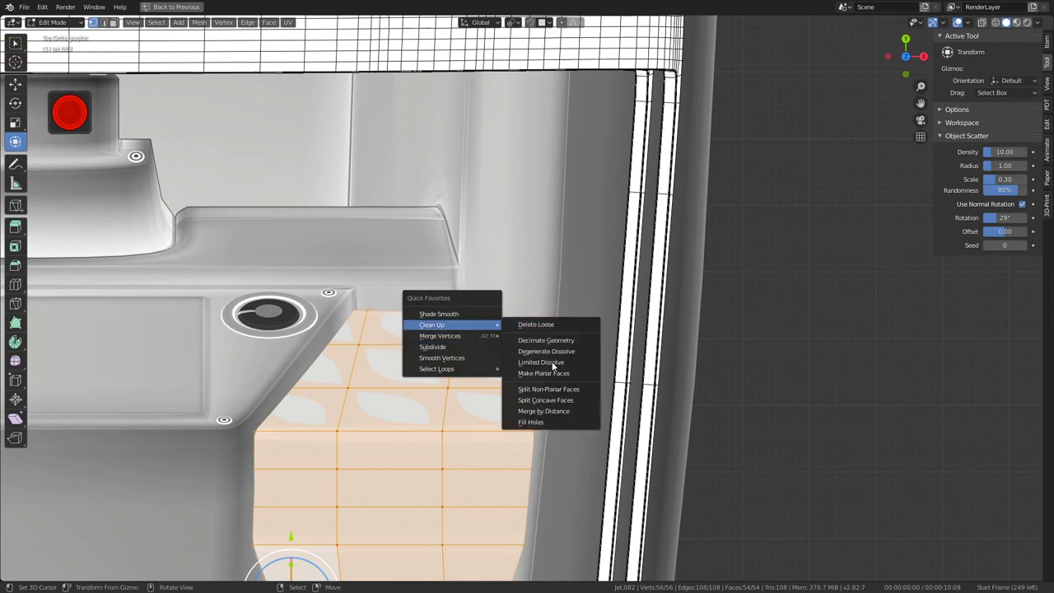
pyautogui.click(553, 363)
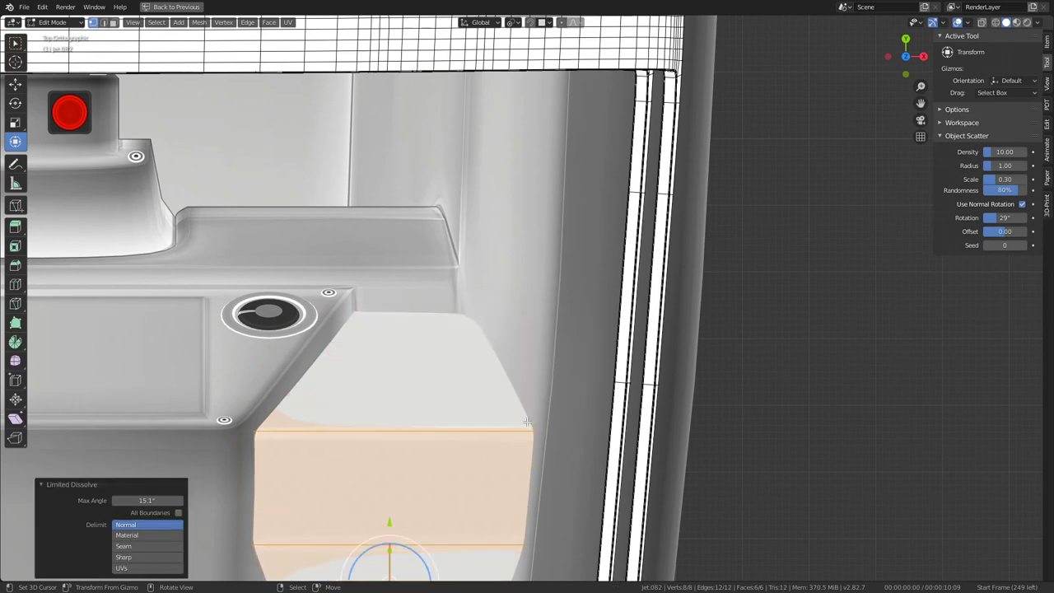
# Step: Select one corner vertex of the panel and nudge it into a new position
pyautogui.click(546, 430)
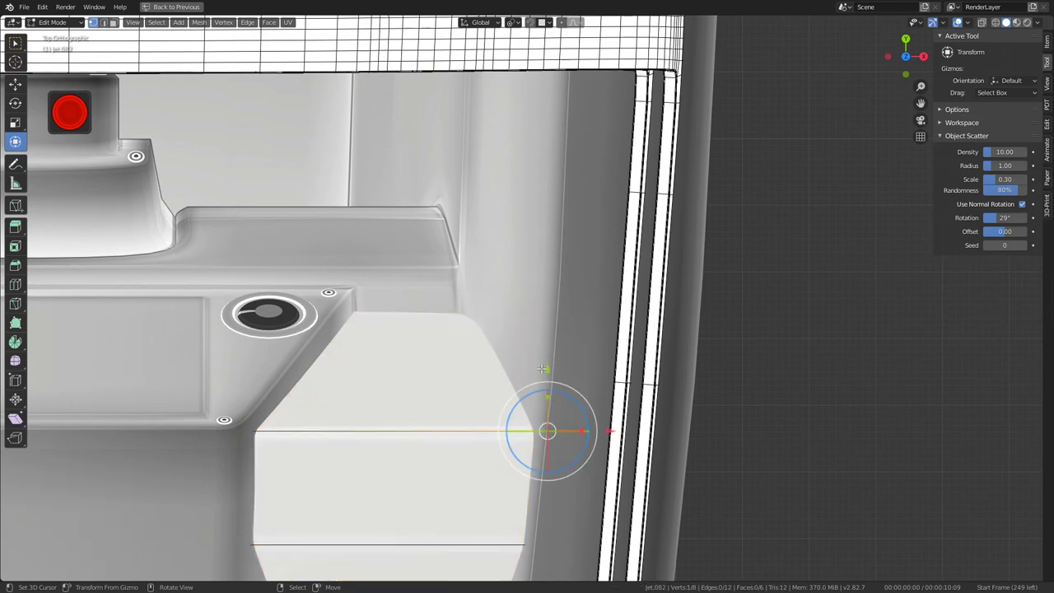
pyautogui.moveTo(546, 347)
pyautogui.mouseDown(button='middle')
pyautogui.moveTo(541, 295)
pyautogui.moveTo(528, 330)
pyautogui.mouseUp(button='middle')
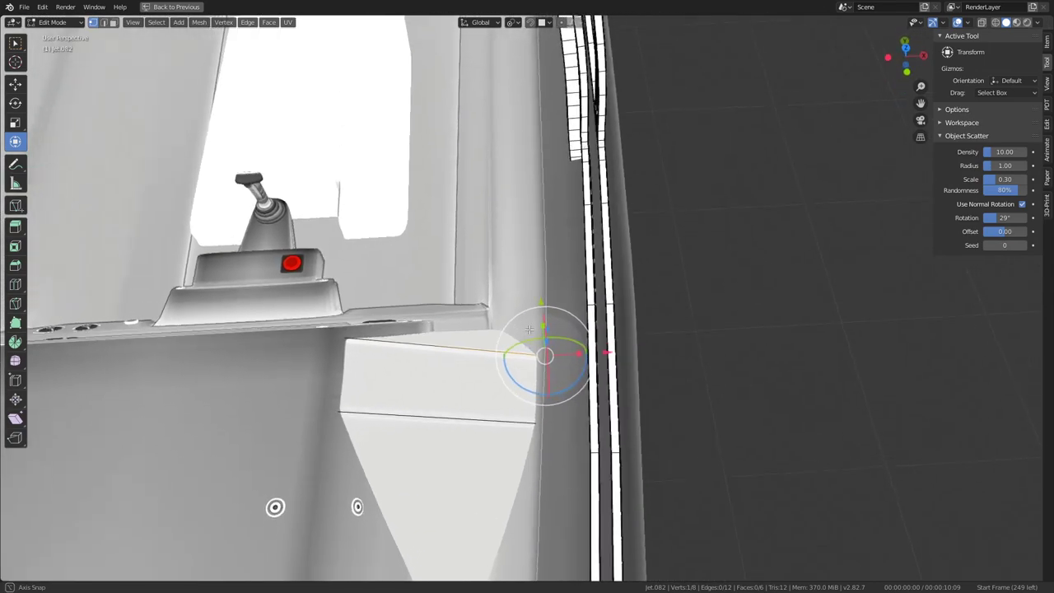
pyautogui.press('g')
pyautogui.click(533, 268)
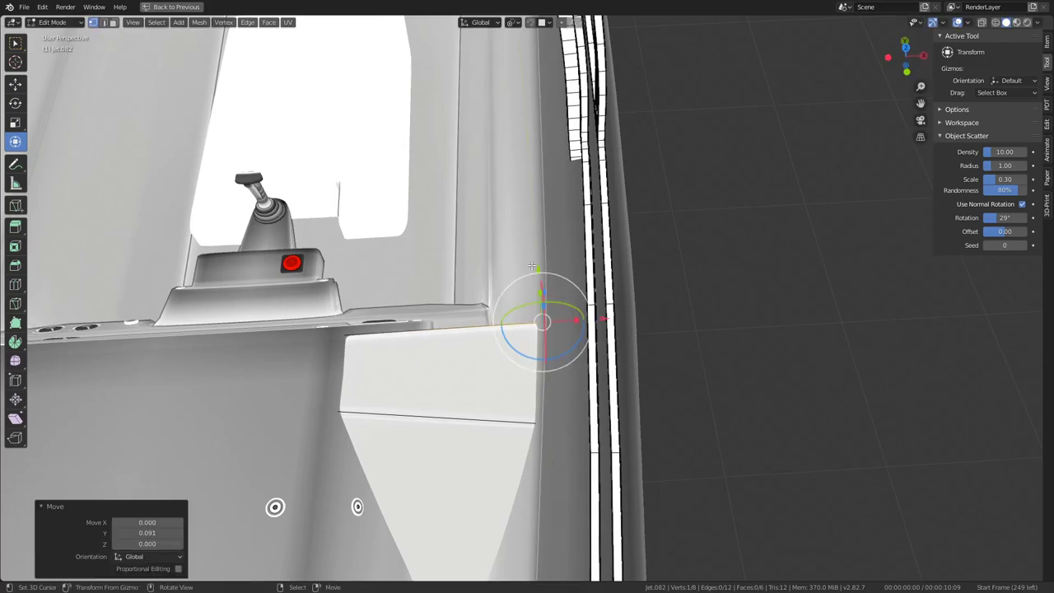
pyautogui.moveTo(532, 269)
pyautogui.mouseDown(button='middle')
pyautogui.moveTo(340, 214)
pyautogui.moveTo(280, 266)
pyautogui.moveTo(83, 94)
pyautogui.moveTo(132, 237)
pyautogui.moveTo(196, 268)
pyautogui.mouseUp(button='middle')
pyautogui.click(537, 269)
pyautogui.moveTo(460, 405)
pyautogui.mouseDown(button='middle')
pyautogui.moveTo(513, 398)
pyautogui.moveTo(563, 337)
pyautogui.mouseUp(button='middle')
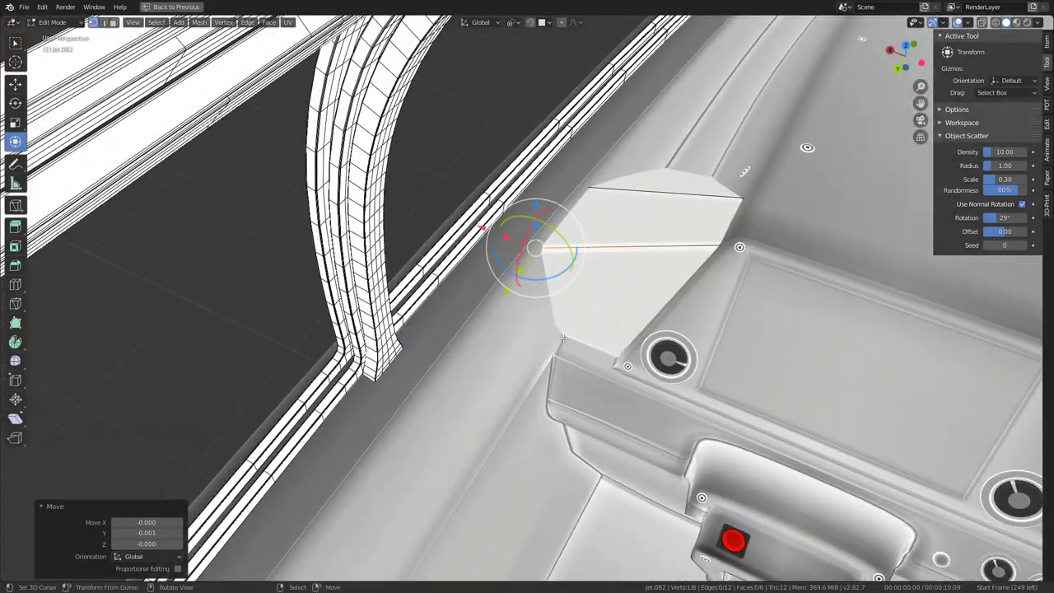
# Step: Jump to camera view, leave Edit Mode, and restore the full Shading layout
pyautogui.press('KP_0')
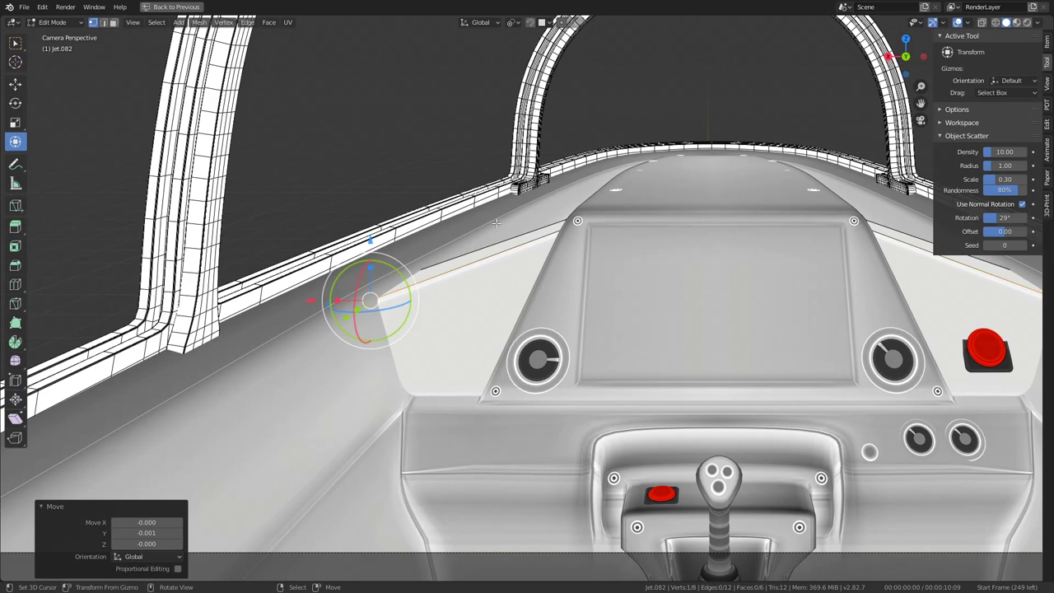
pyautogui.press('Tab')
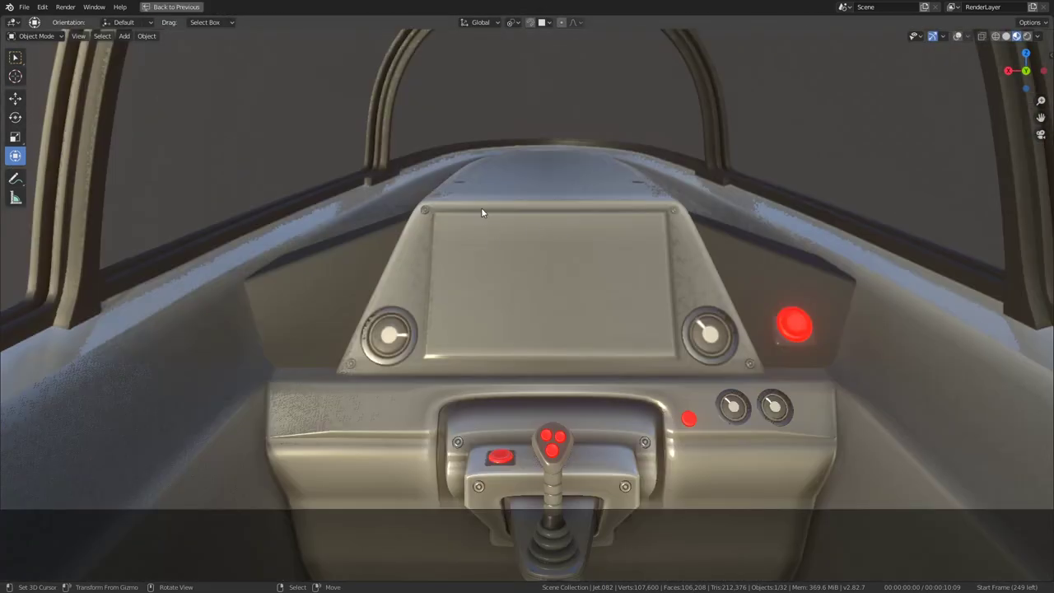
pyautogui.press('space')
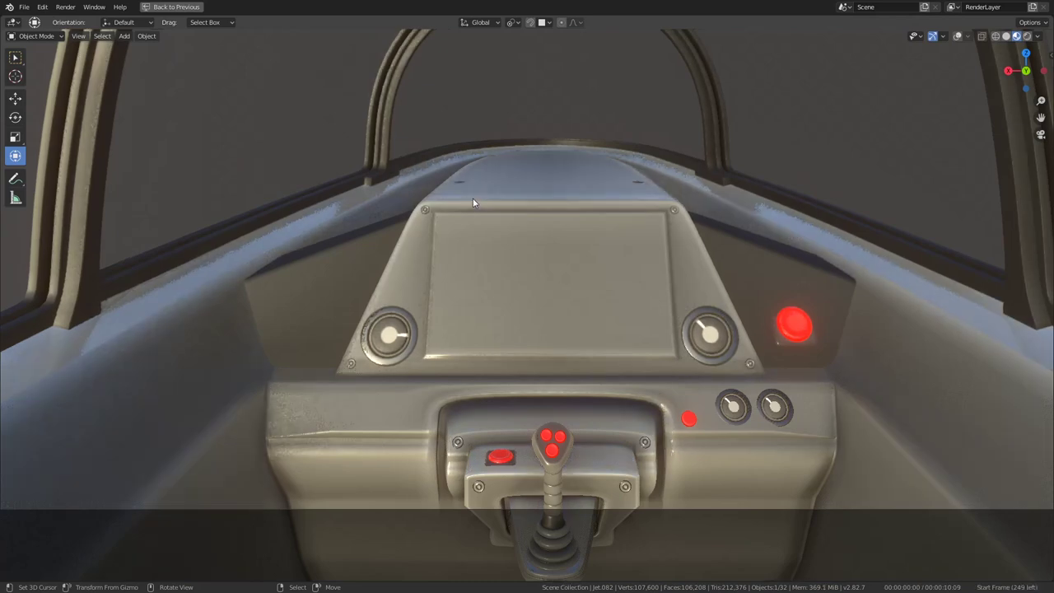
pyautogui.hotkey('ctrl', 'alt', 'space')
# Step: Back in Object Mode, select and frame the red console button Circle.006
pyautogui.press('Tab')
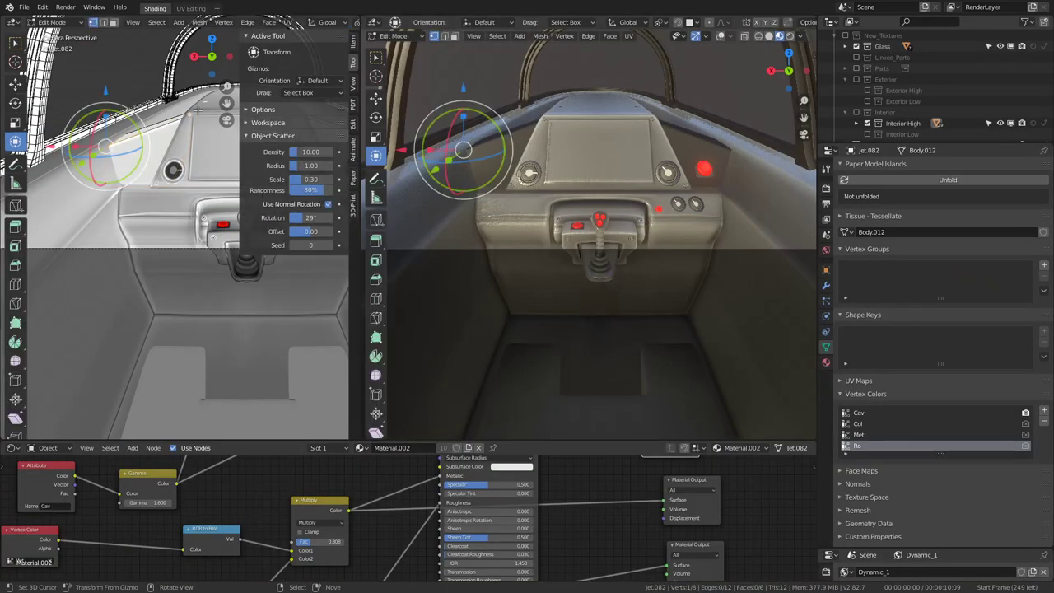
pyautogui.moveTo(536, 125); pyautogui.dragTo(536, 125, button='middle')
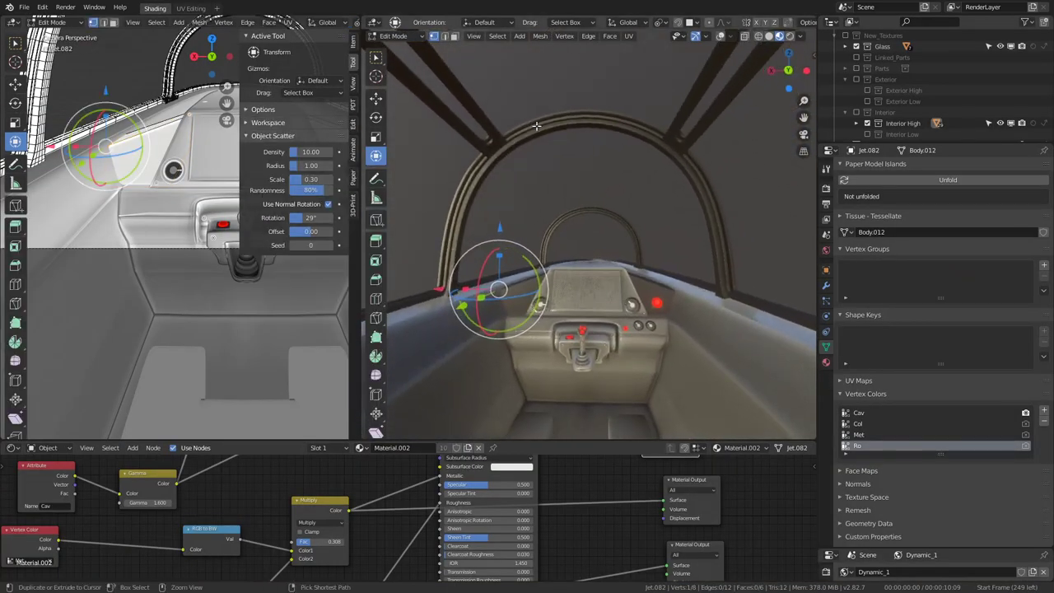
pyautogui.press('Tab')
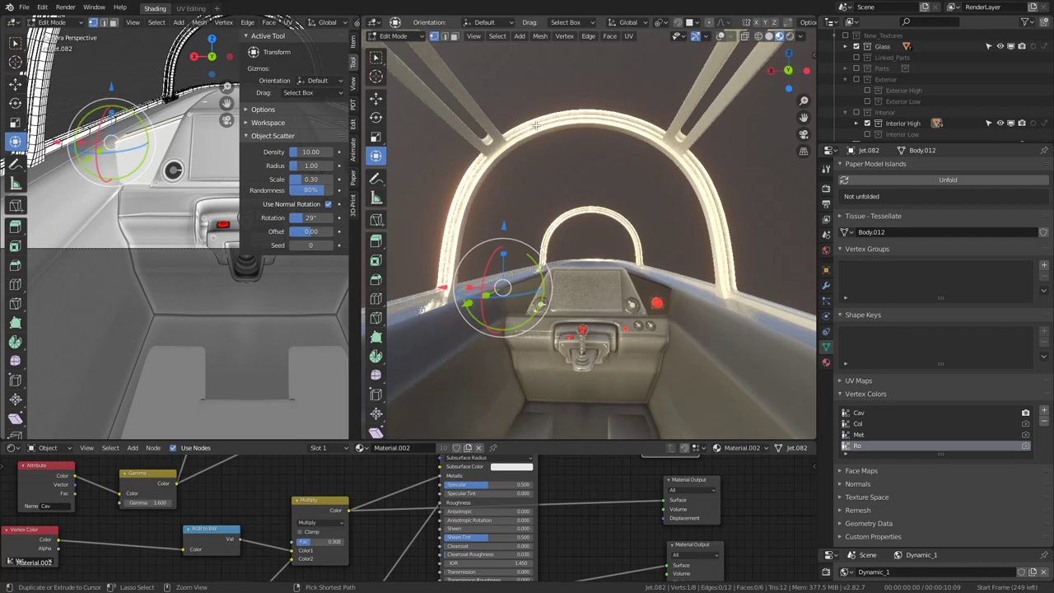
pyautogui.press('Tab')
pyautogui.scroll(3, 700, 247)
pyautogui.scroll(2, 658, 321)
pyautogui.scroll(3, 577, 220)
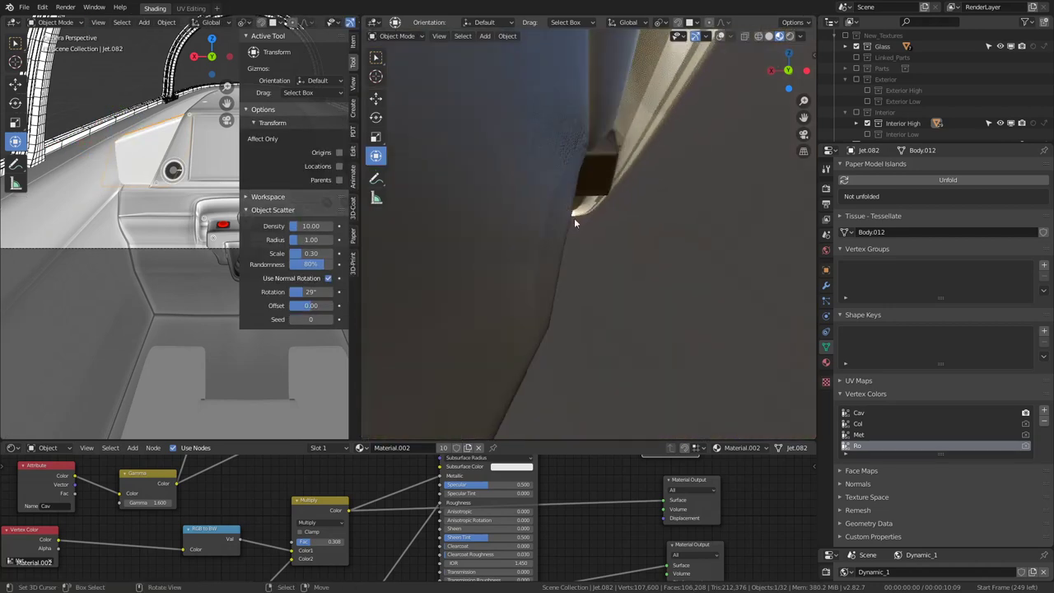
pyautogui.scroll(2, 598, 212)
pyautogui.moveTo(598, 212); pyautogui.dragTo(586, 260, button='middle')
pyautogui.click(674, 286)
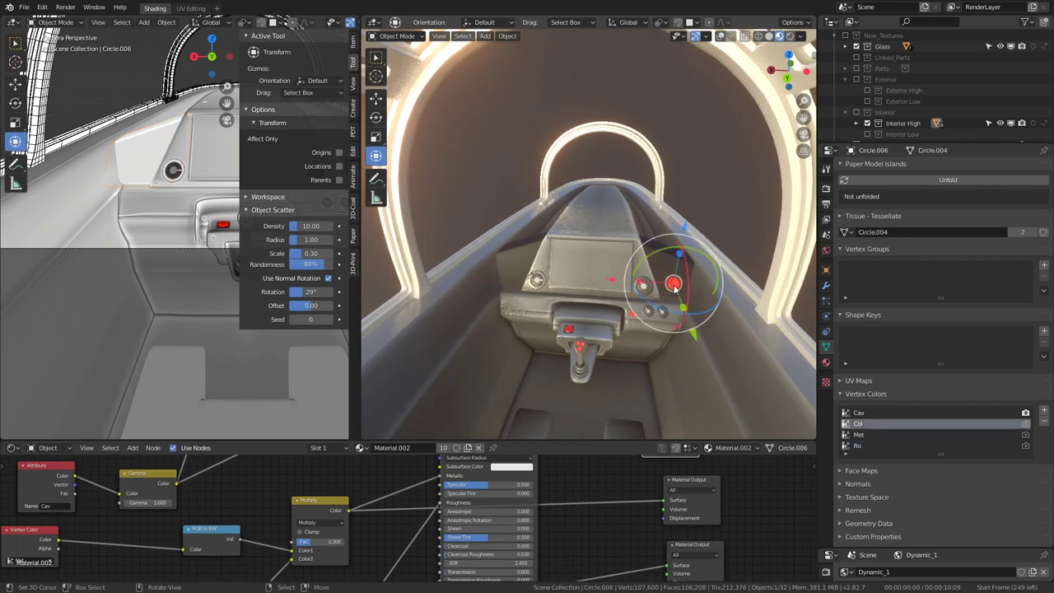
pyautogui.press('KP_Decimal')
pyautogui.scroll(1, 675, 288)
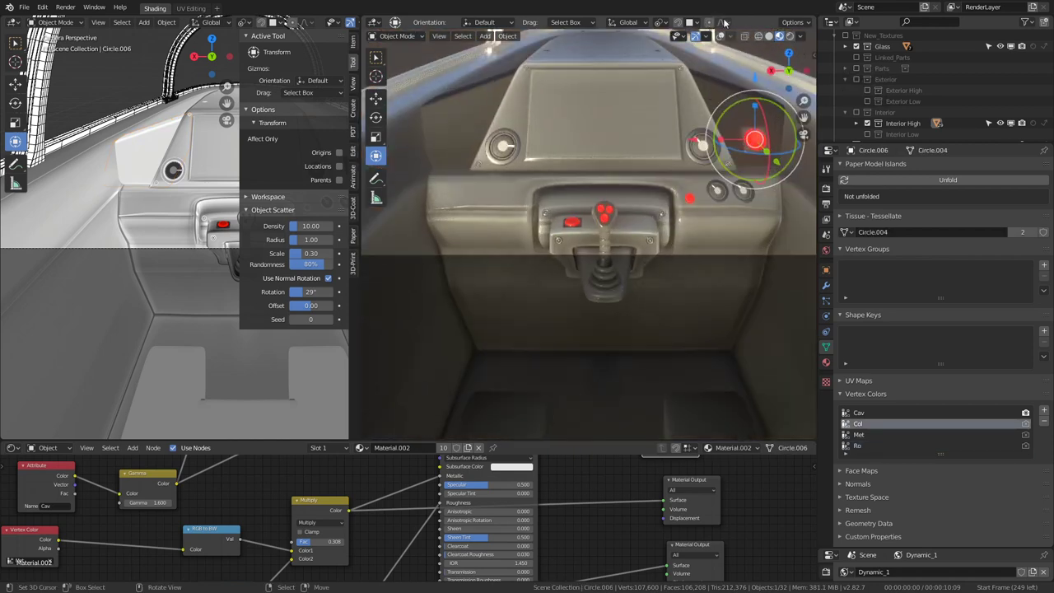
# Step: With snapping on, move the red button left of the console screen beside the gauge
pyautogui.click(678, 22)
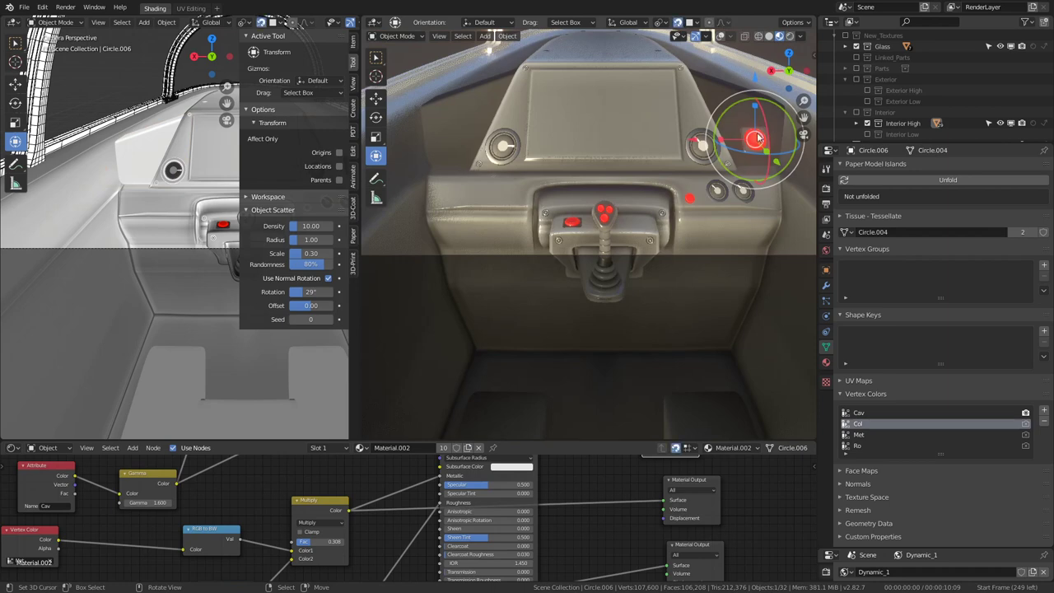
pyautogui.moveTo(754, 139); pyautogui.dragTo(749, 126)
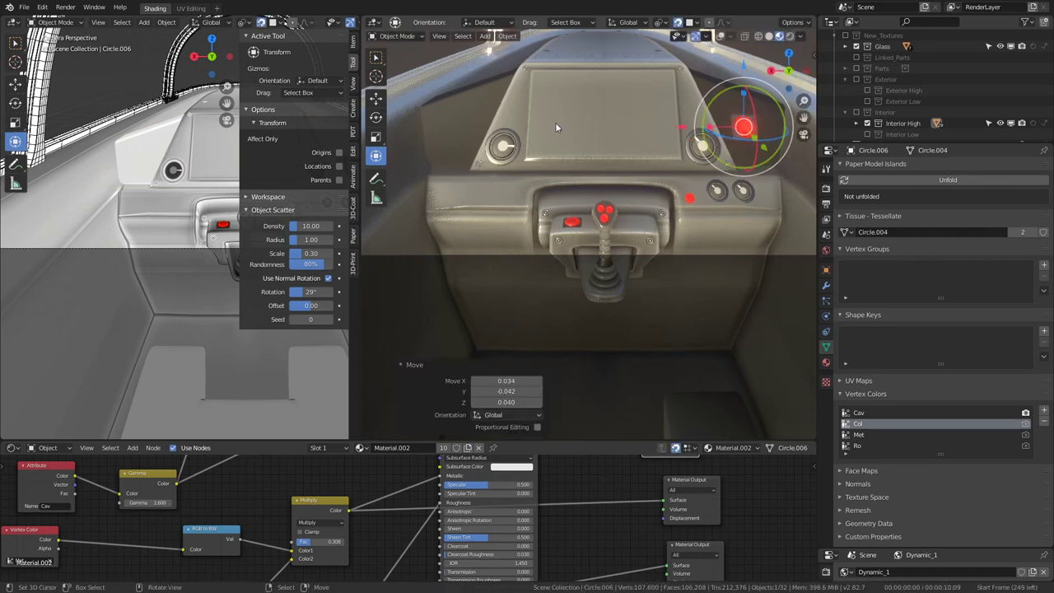
pyautogui.press('g')
pyautogui.click(451, 148)
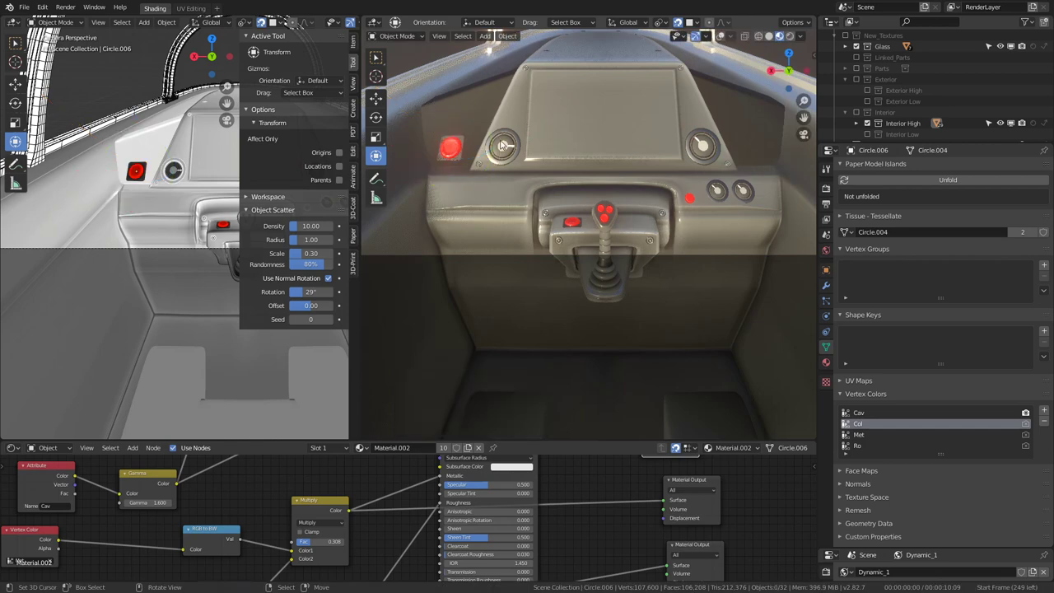
pyautogui.moveTo(450, 147)
pyautogui.mouseDown(button='middle')
pyautogui.moveTo(722, 162)
pyautogui.moveTo(589, 196)
pyautogui.moveTo(534, 188)
pyautogui.moveTo(525, 217)
pyautogui.moveTo(558, 206)
pyautogui.moveTo(599, 216)
pyautogui.mouseUp(button='middle')
pyautogui.click(602, 216)
pyautogui.press('Tab')
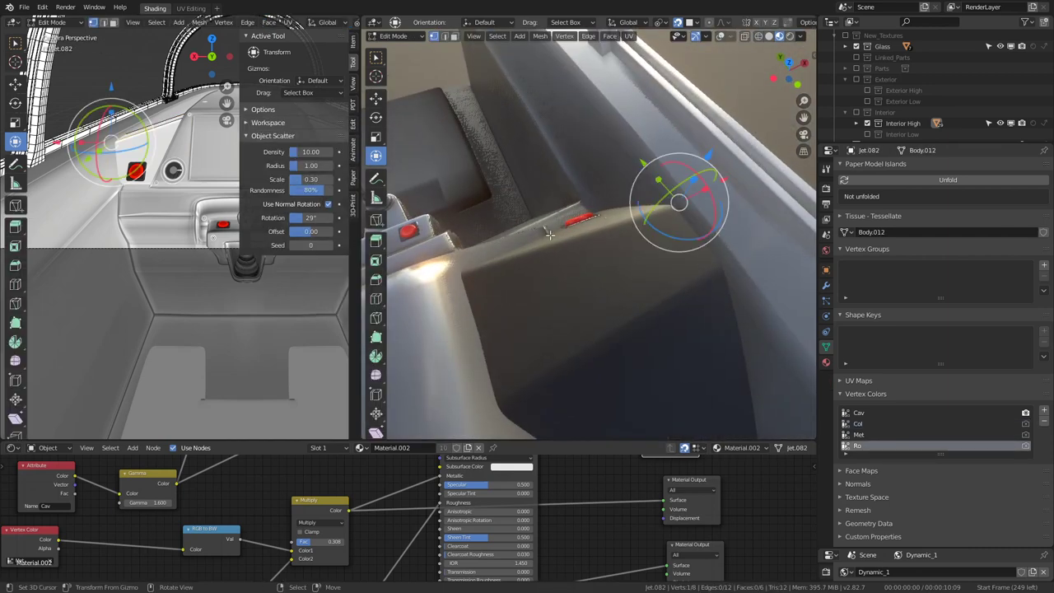
# Step: Slide the cockpit body's selected mesh part a short distance along Y
pyautogui.press('Tab')
pyautogui.moveTo(574, 115)
pyautogui.mouseDown(button='middle')
pyautogui.moveTo(573, 152)
pyautogui.moveTo(568, 120)
pyautogui.mouseUp(button='middle')
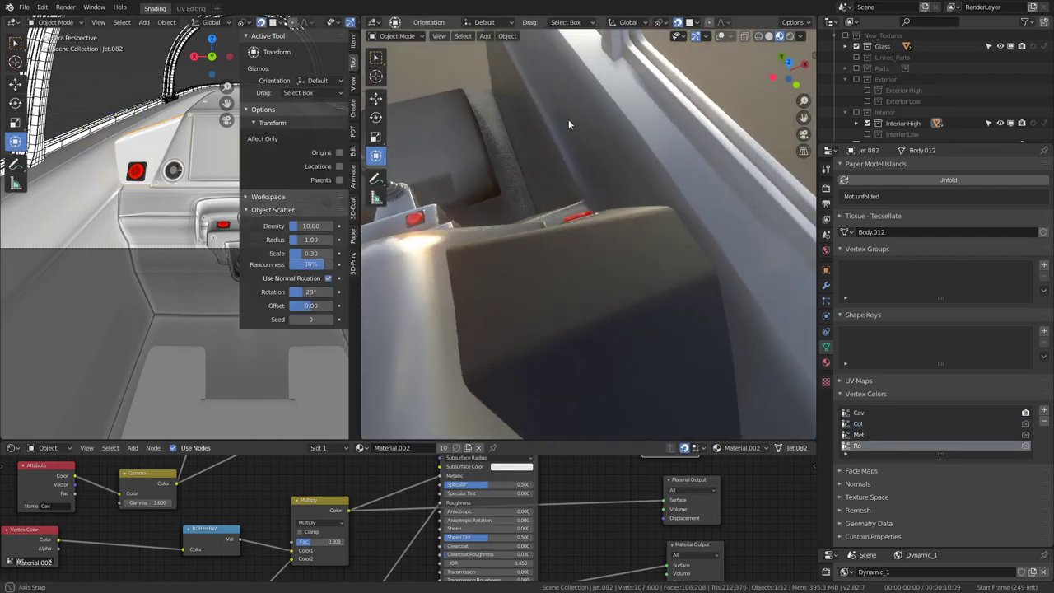
pyautogui.press('Tab')
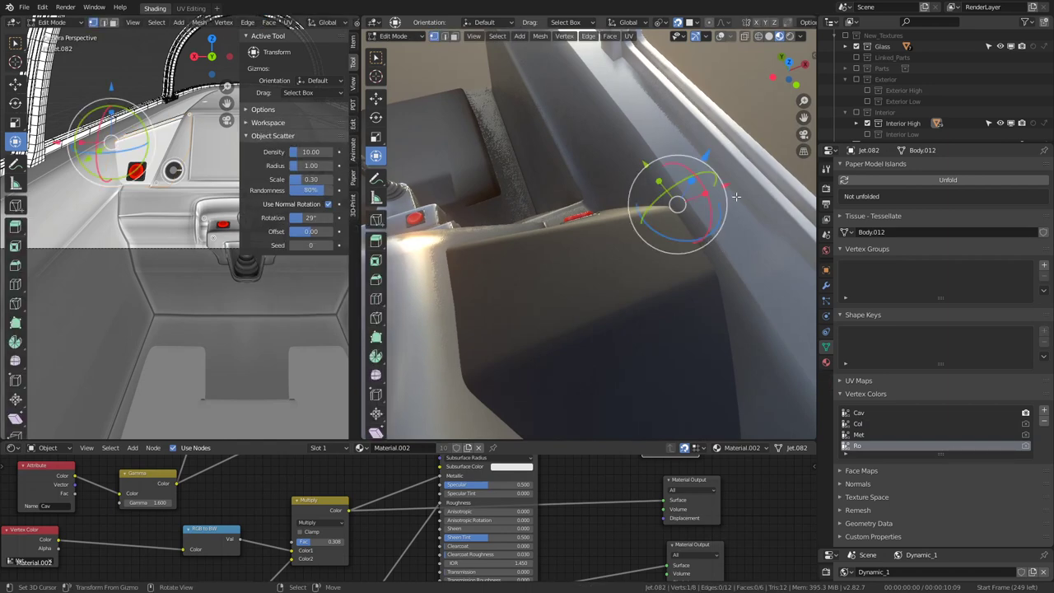
pyautogui.moveTo(593, 247); pyautogui.dragTo(675, 181, button='middle')
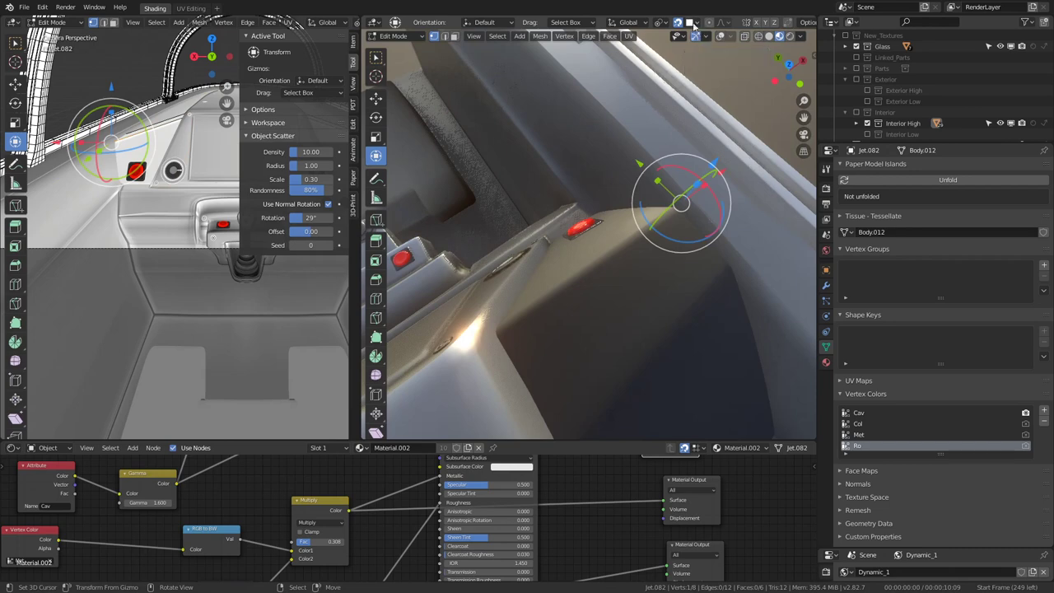
pyautogui.moveTo(650, 167); pyautogui.dragTo(596, 191)
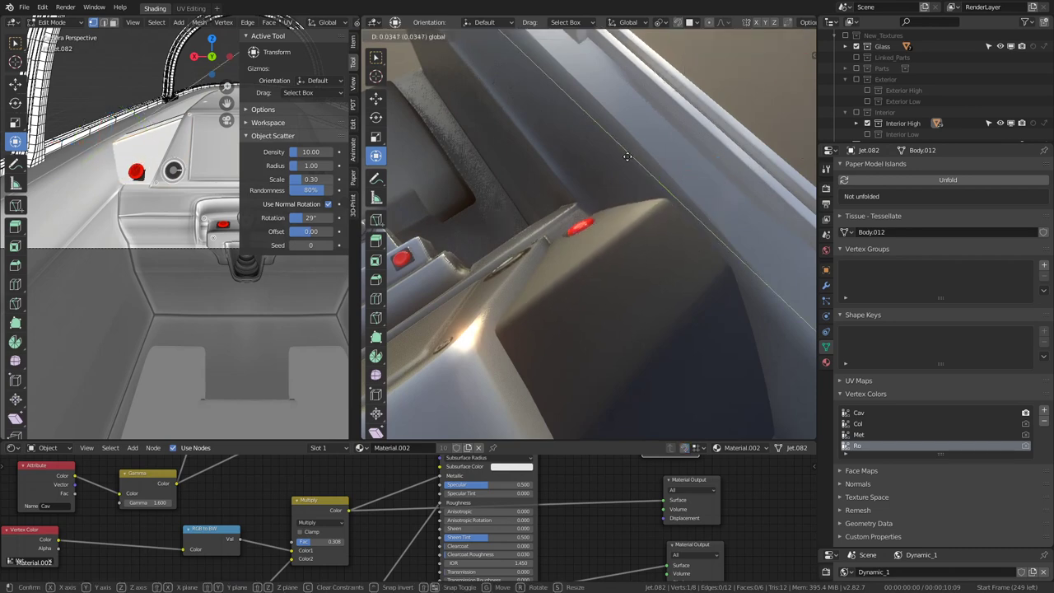
pyautogui.press('Tab')
# Step: Clear the selection and reselect the cockpit body Jet.082
pyautogui.click(581, 228)
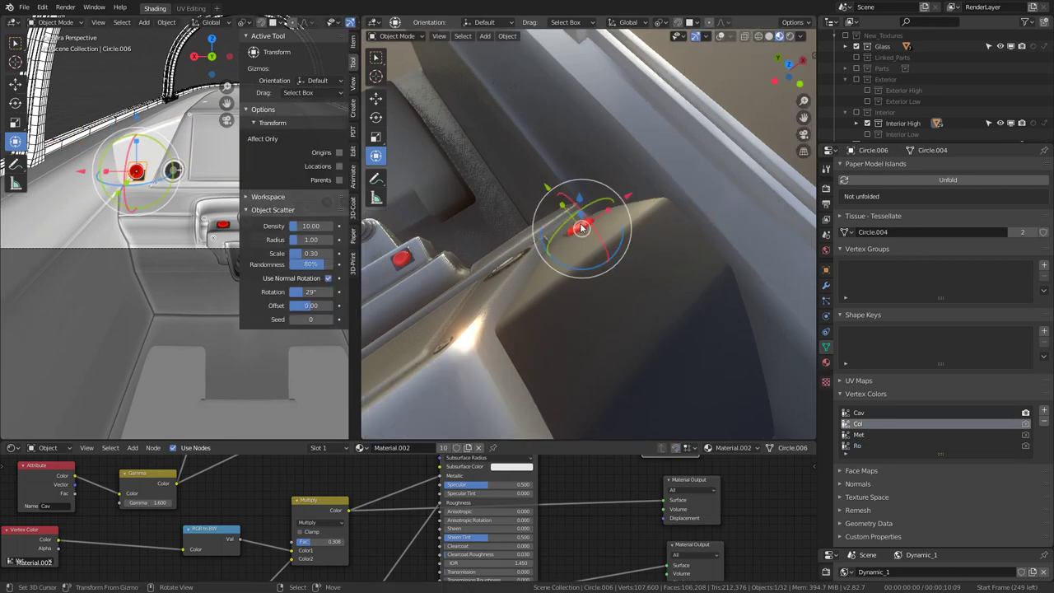
pyautogui.hotkey('alt', 'a')
pyautogui.moveTo(580, 228); pyautogui.dragTo(658, 197, button='middle')
pyautogui.click(658, 198)
pyautogui.moveTo(179, 161)
pyautogui.mouseDown(button='middle')
pyautogui.moveTo(185, 192)
pyautogui.moveTo(226, 215)
pyautogui.moveTo(198, 207)
pyautogui.mouseUp(button='middle')
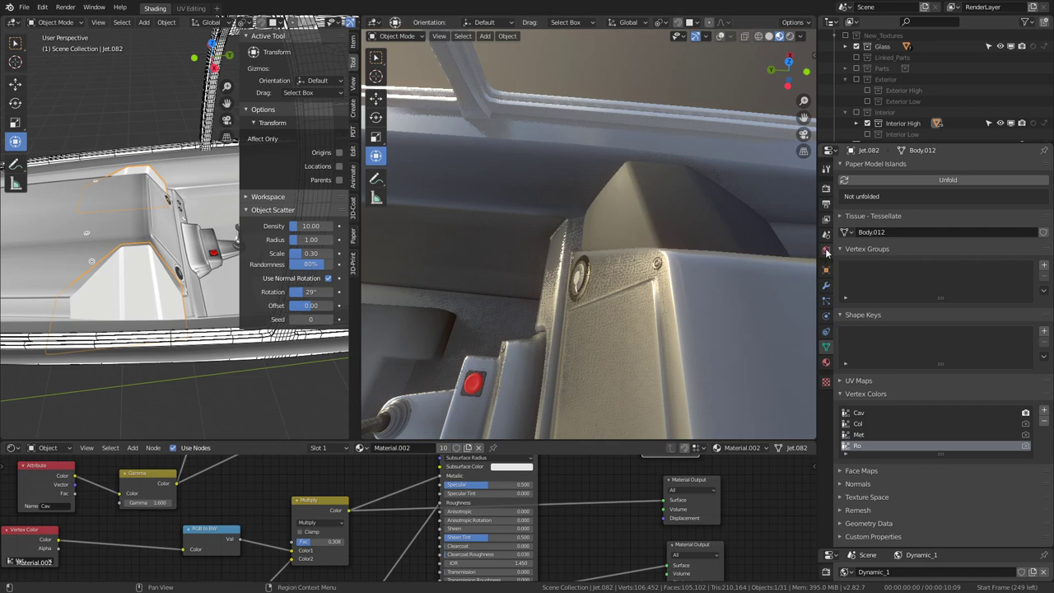
# Step: Collapse the body's Mirror modifier and hide the Bevel modifier in the viewport
pyautogui.click(828, 285)
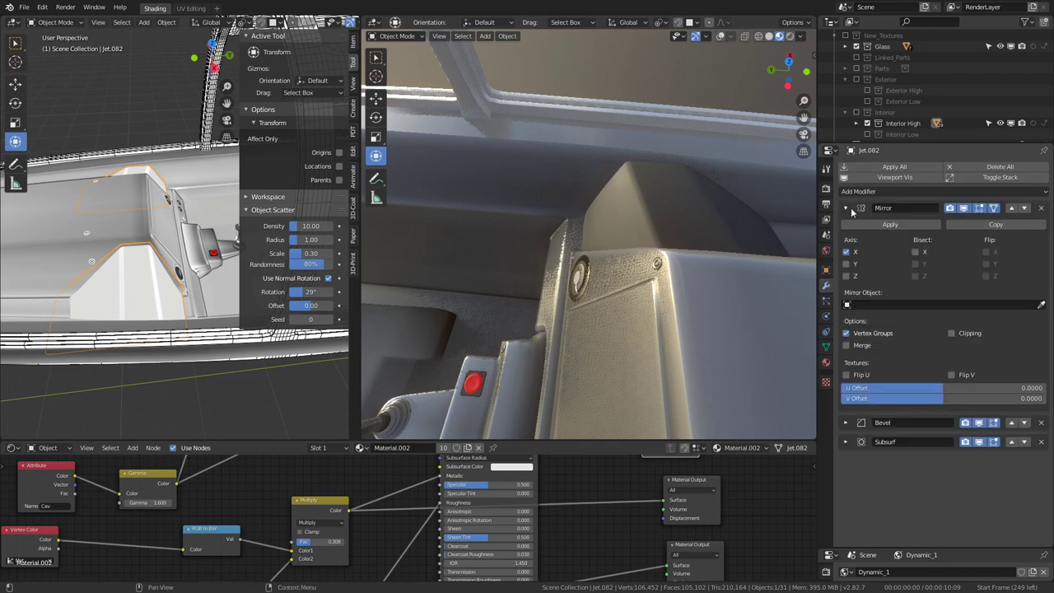
pyautogui.click(846, 209)
pyautogui.click(979, 228)
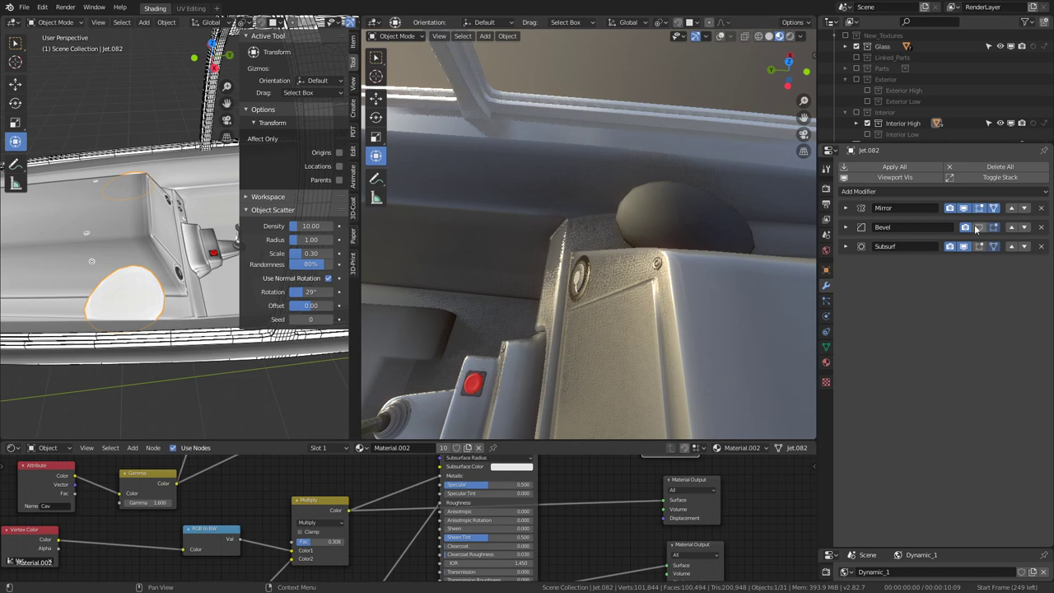
pyautogui.click(966, 246)
pyautogui.moveTo(587, 209)
pyautogui.mouseDown(button='middle')
pyautogui.moveTo(533, 213)
pyautogui.moveTo(490, 181)
pyautogui.moveTo(600, 190)
pyautogui.moveTo(616, 206)
pyautogui.mouseUp(button='middle')
pyautogui.click(978, 246)
# Step: Add a cube and scale it down, then stretch it along X and Z
pyautogui.hotkey('shift', 'a')
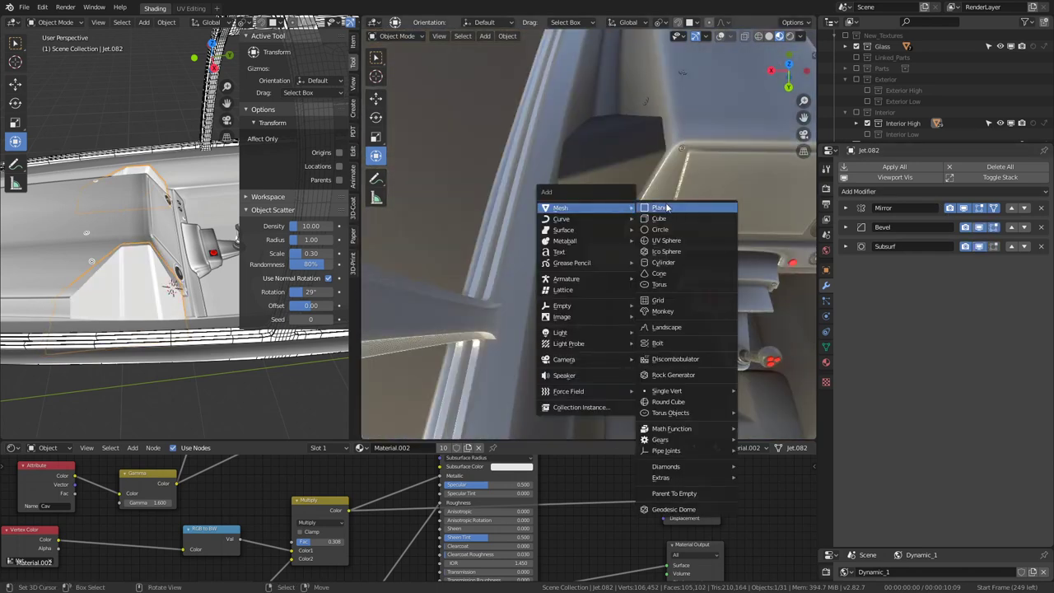
pyautogui.click(659, 218)
pyautogui.press('Tab')
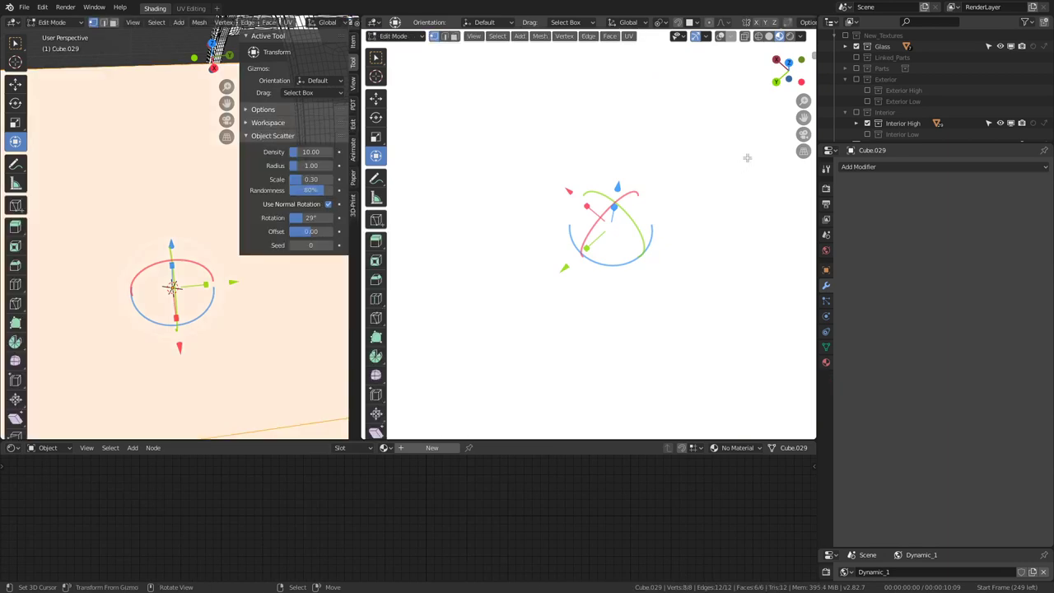
pyautogui.press('s')
pyautogui.click(628, 204)
pyautogui.press('s')
pyautogui.press('x')
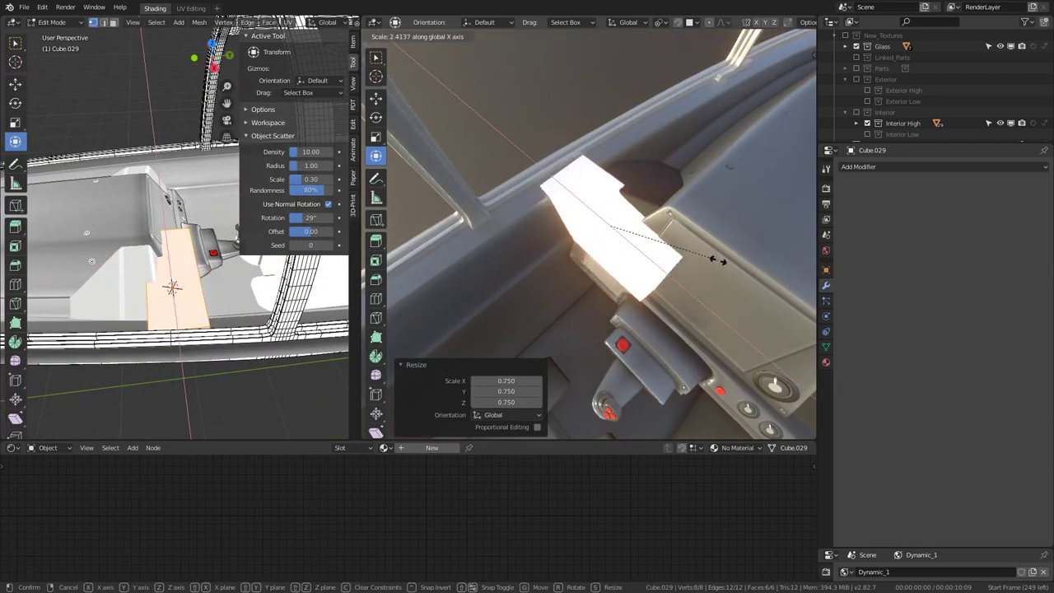
pyautogui.click(656, 263)
pyautogui.moveTo(656, 263); pyautogui.dragTo(593, 164, button='middle')
pyautogui.press('s')
pyautogui.press('z')
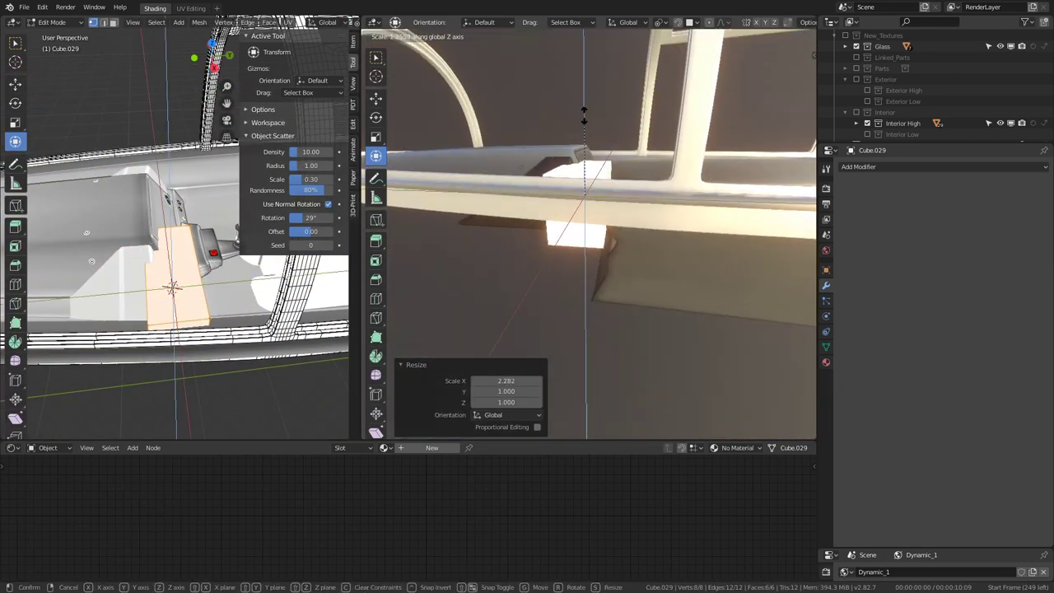
pyautogui.click(582, 86)
pyautogui.press('Tab')
# Step: Lower the viewport lighting strength and move the cube through the side panel
pyautogui.moveTo(205, 206); pyautogui.dragTo(165, 247, button='middle')
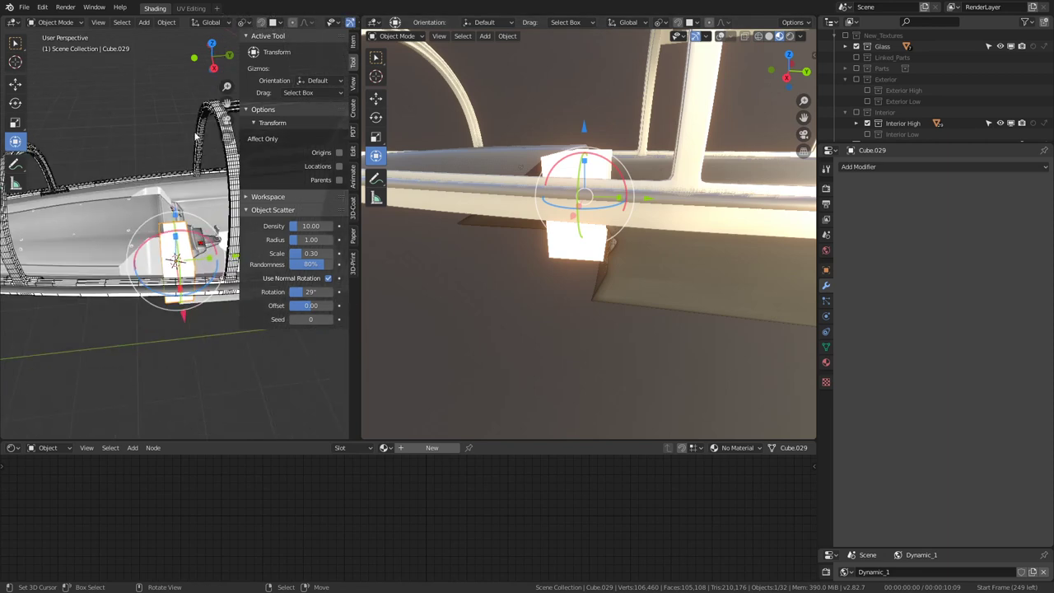
pyautogui.moveTo(598, 123); pyautogui.dragTo(700, 206, button='middle')
pyautogui.click(801, 36)
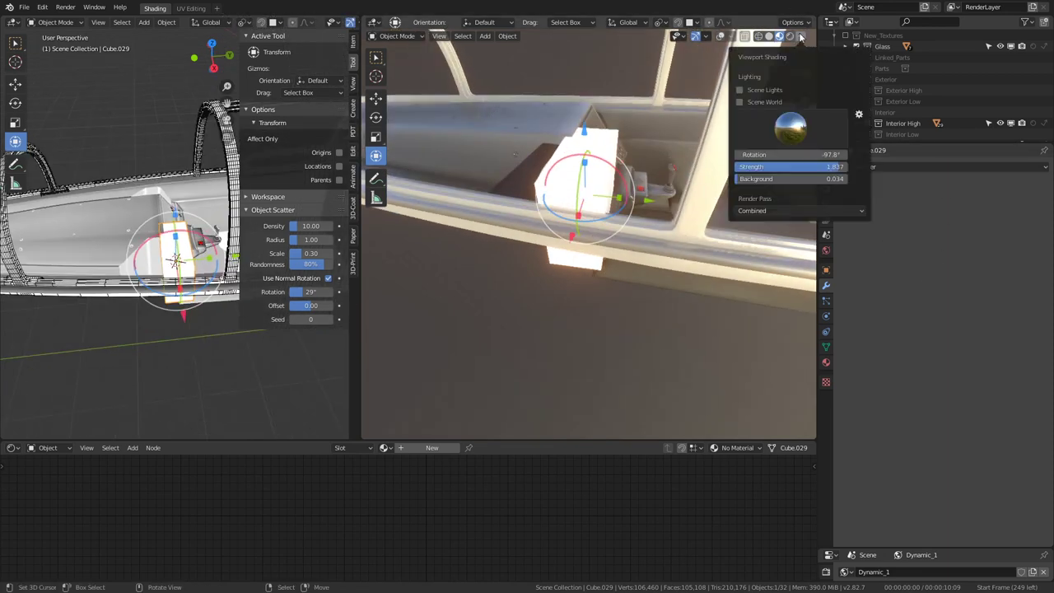
pyautogui.moveTo(832, 164); pyautogui.dragTo(789, 167)
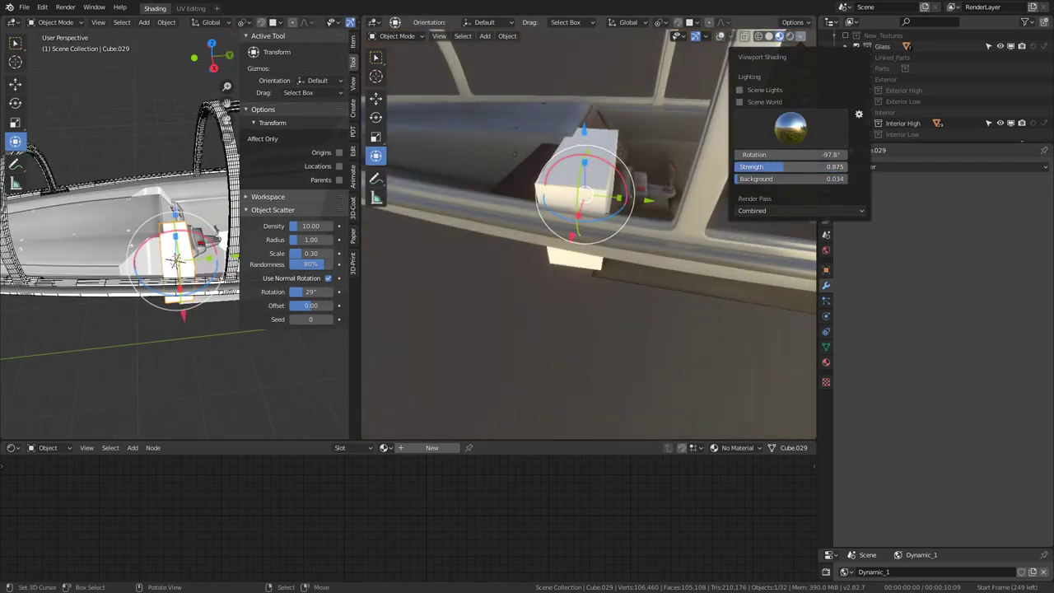
pyautogui.moveTo(626, 190)
pyautogui.mouseDown(button='middle')
pyautogui.moveTo(533, 110)
pyautogui.moveTo(576, 152)
pyautogui.mouseUp(button='middle')
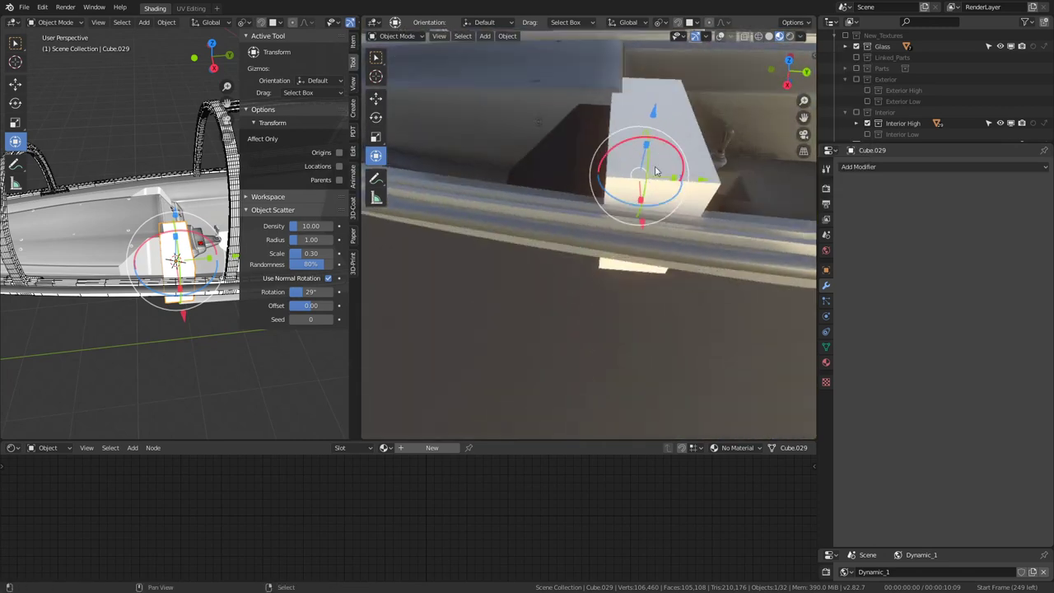
pyautogui.press('g')
pyautogui.click(670, 153)
pyautogui.click(570, 172)
# Step: Add a Boolean modifier using Cube.029 as cutter, moved to the top of the stack
pyautogui.click(980, 191)
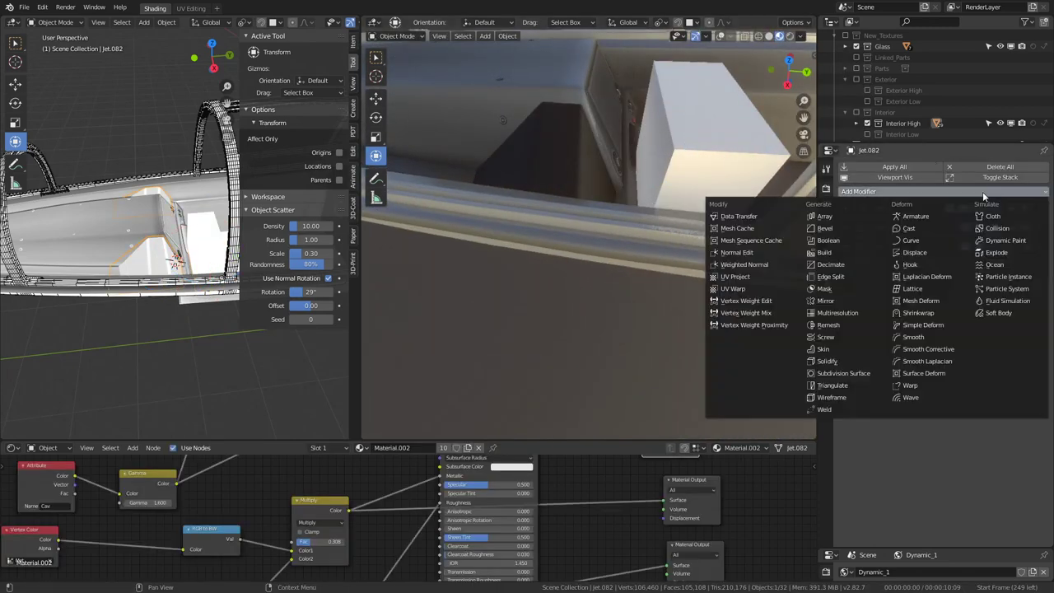
pyautogui.click(828, 240)
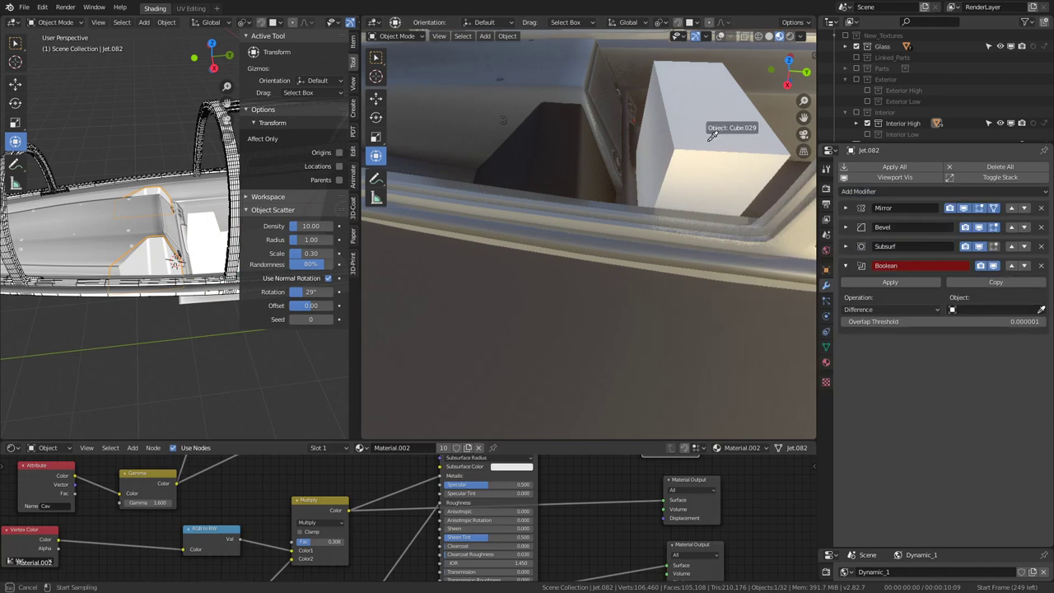
pyautogui.click(712, 136)
pyautogui.click(1011, 265)
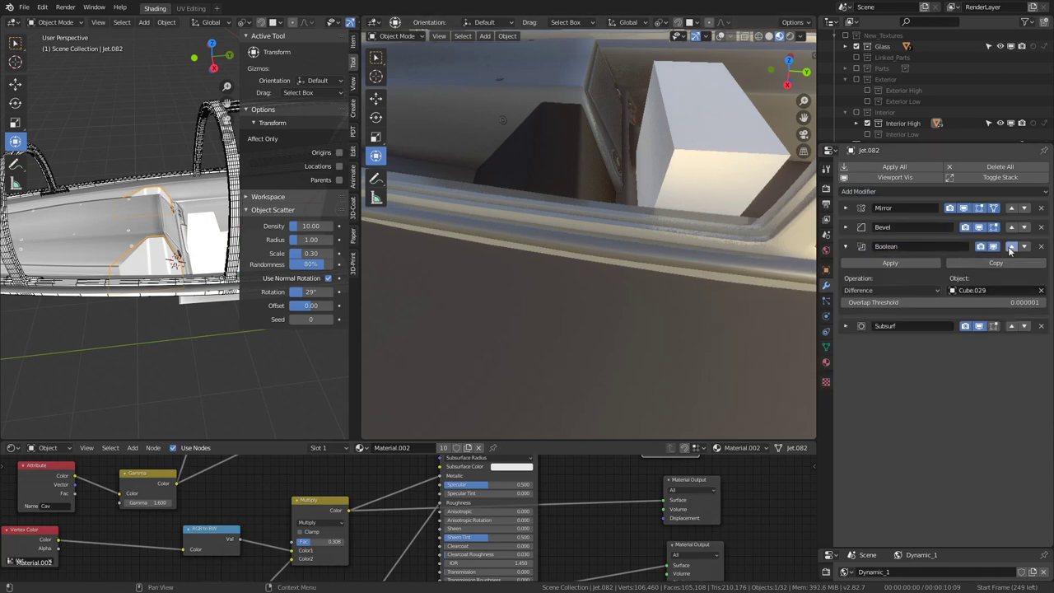
pyautogui.click(1011, 246)
pyautogui.click(1011, 227)
pyautogui.moveTo(697, 162); pyautogui.dragTo(584, 183)
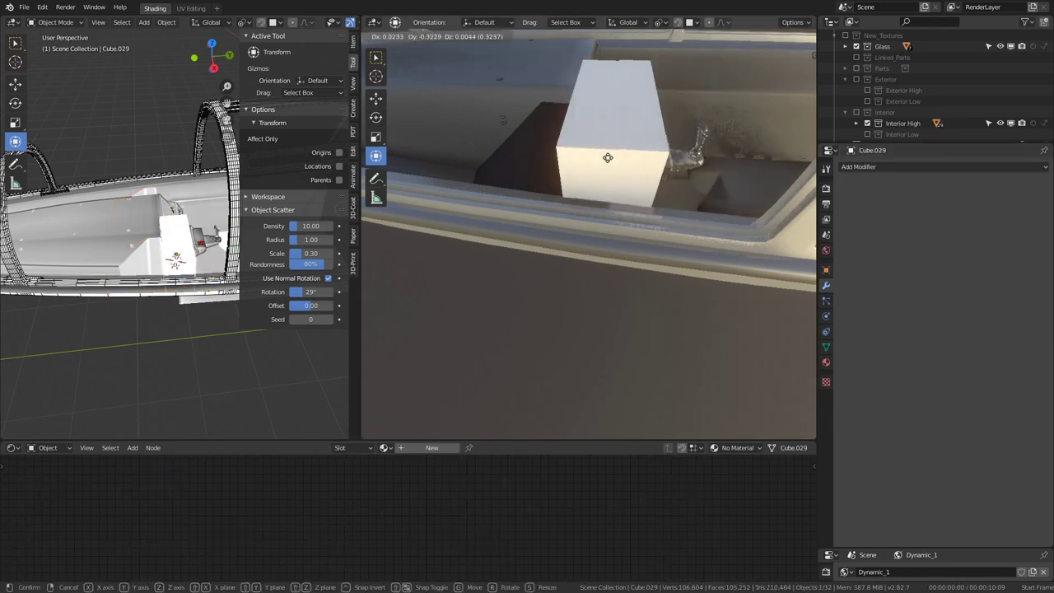
pyautogui.moveTo(124, 182)
pyautogui.mouseDown(button='middle')
pyautogui.moveTo(140, 168)
pyautogui.moveTo(189, 206)
pyautogui.mouseUp(button='middle')
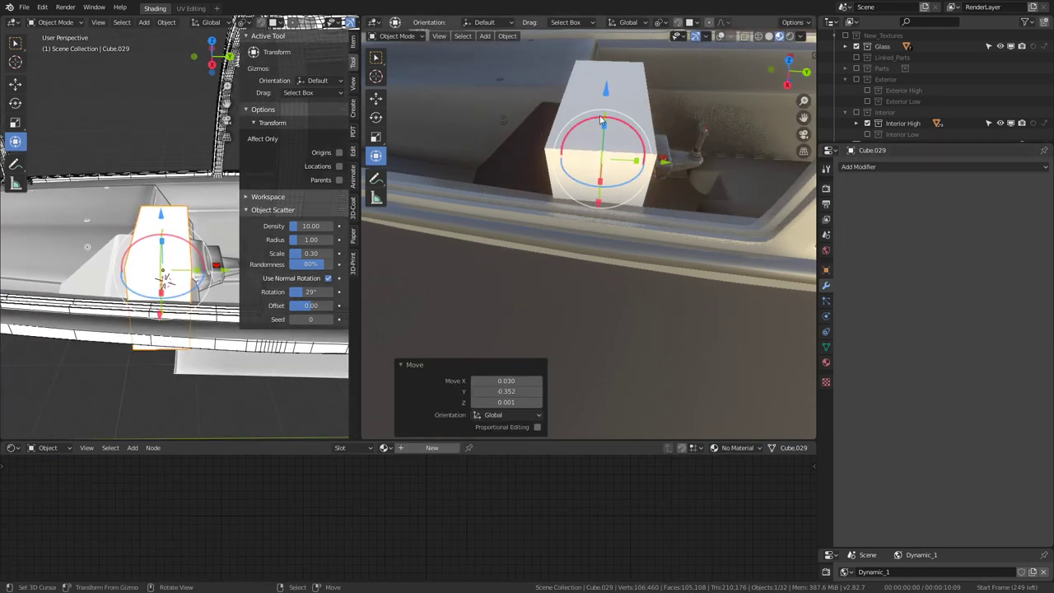
# Step: Set Cube.029's Viewport Display to show as Wire
pyautogui.click(827, 346)
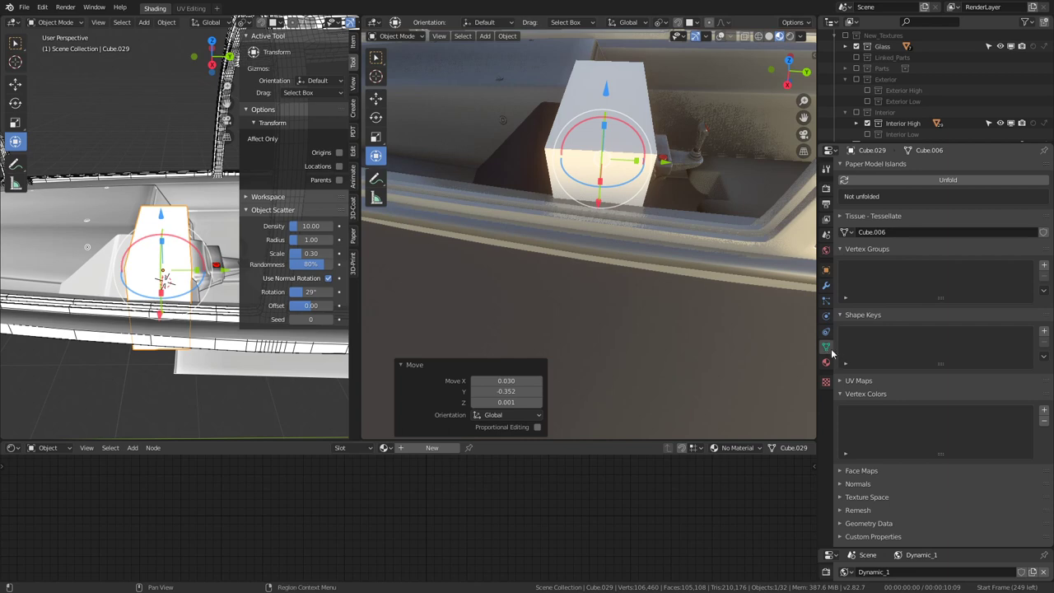
pyautogui.click(828, 272)
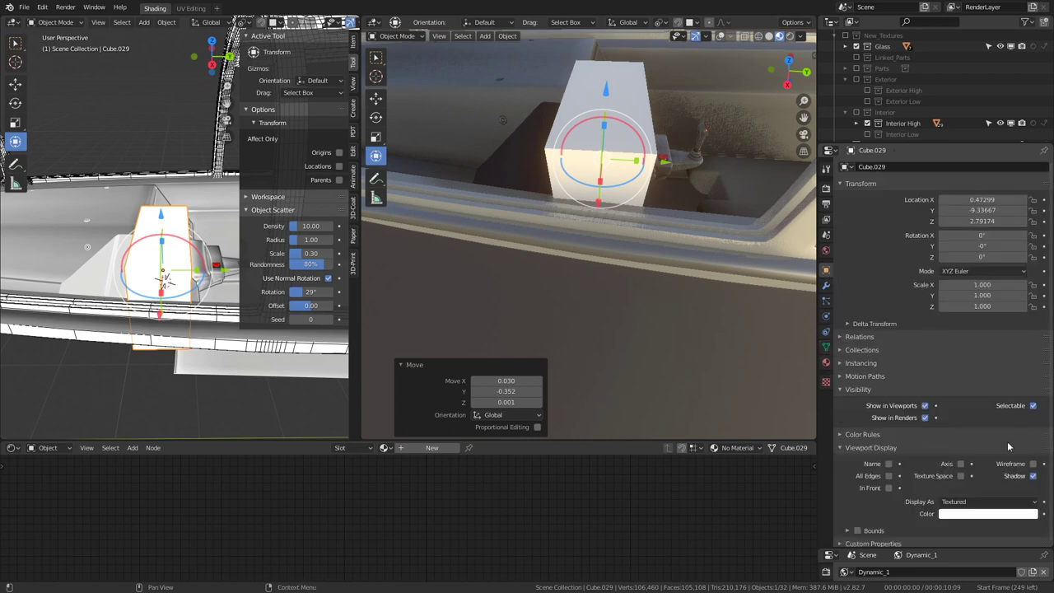
pyautogui.click(973, 502)
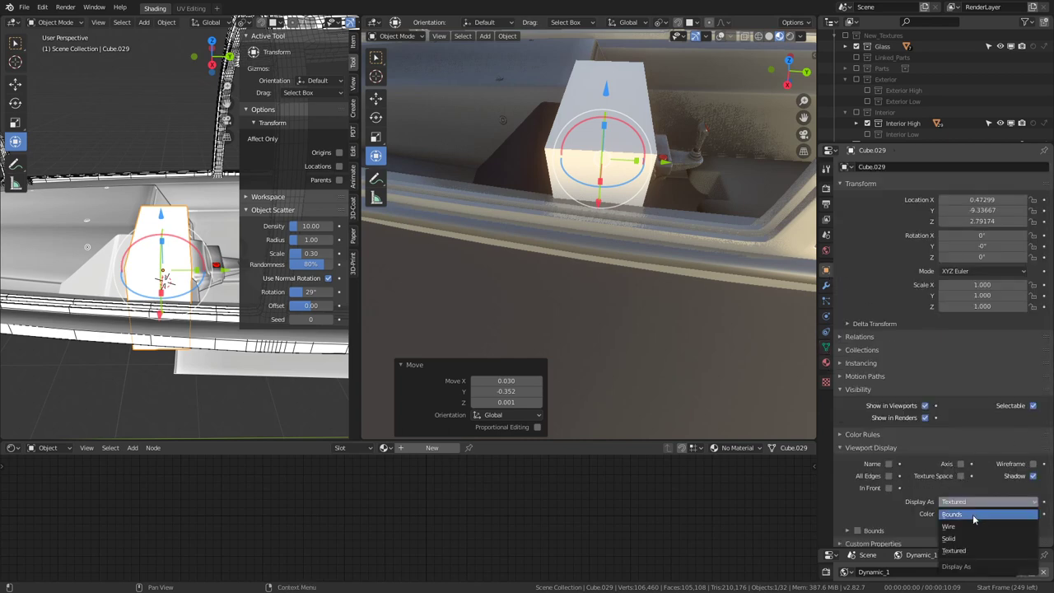
pyautogui.click(973, 525)
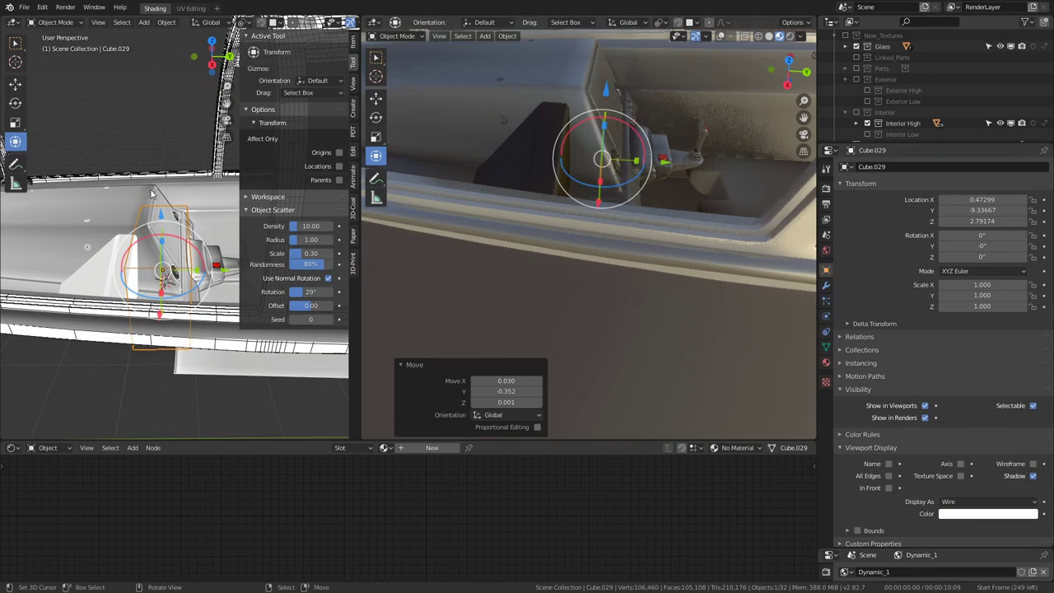
# Step: In a maximized view, tilt the cutter cube about 20.8° around X and move it along the console
pyautogui.hotkey('ctrl', 'alt', 'space')
pyautogui.moveTo(152, 165)
pyautogui.mouseDown(button='middle')
pyautogui.moveTo(361, 217)
pyautogui.moveTo(517, 338)
pyautogui.mouseUp(button='middle')
pyautogui.moveTo(476, 370); pyautogui.dragTo(476, 333)
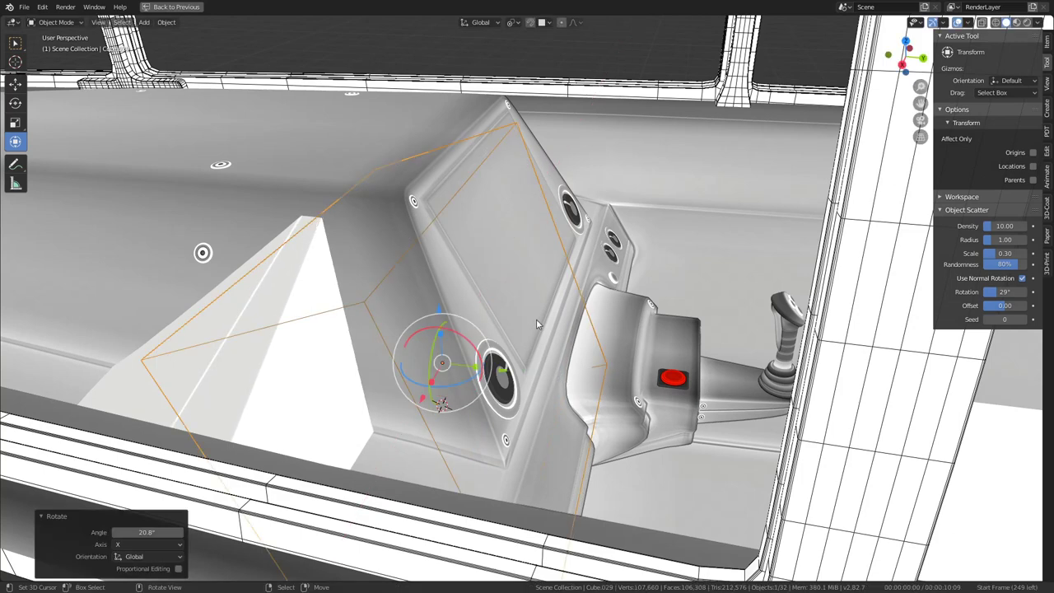
pyautogui.press('KP_3')
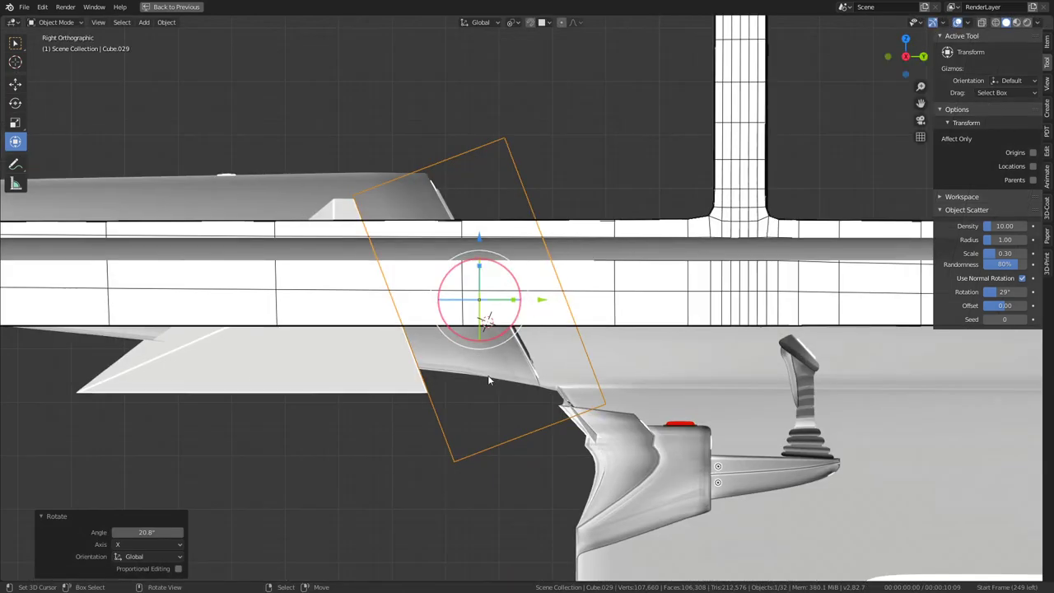
pyautogui.press('g')
pyautogui.click(566, 303)
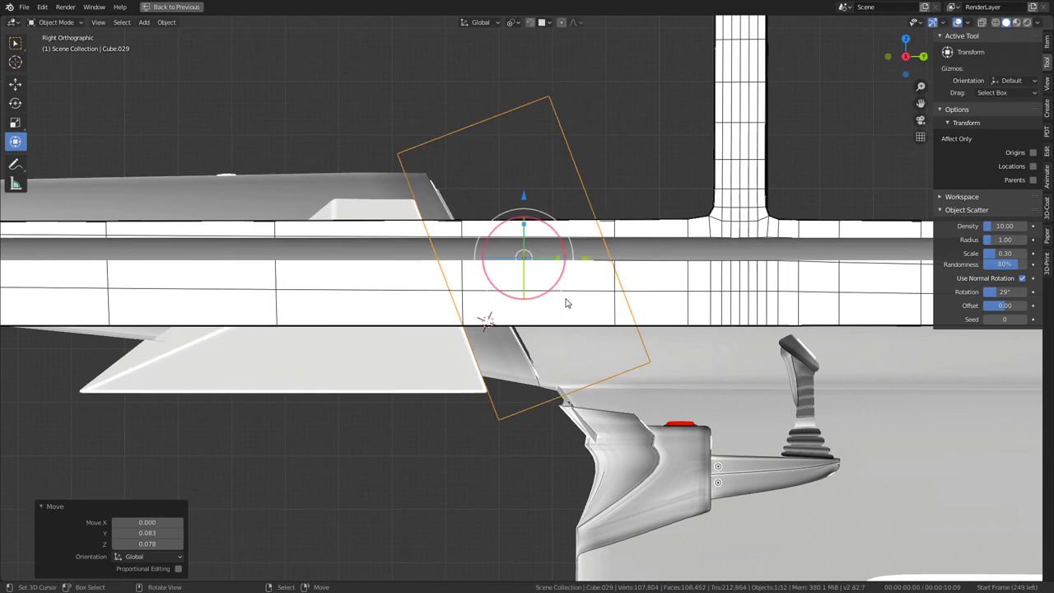
# Step: Refine the cutter cube with -5.65° and -1.27° rotations, settling it at Y 0.083, Z 0.078
pyautogui.press('r')
pyautogui.click(653, 412)
pyautogui.press('g')
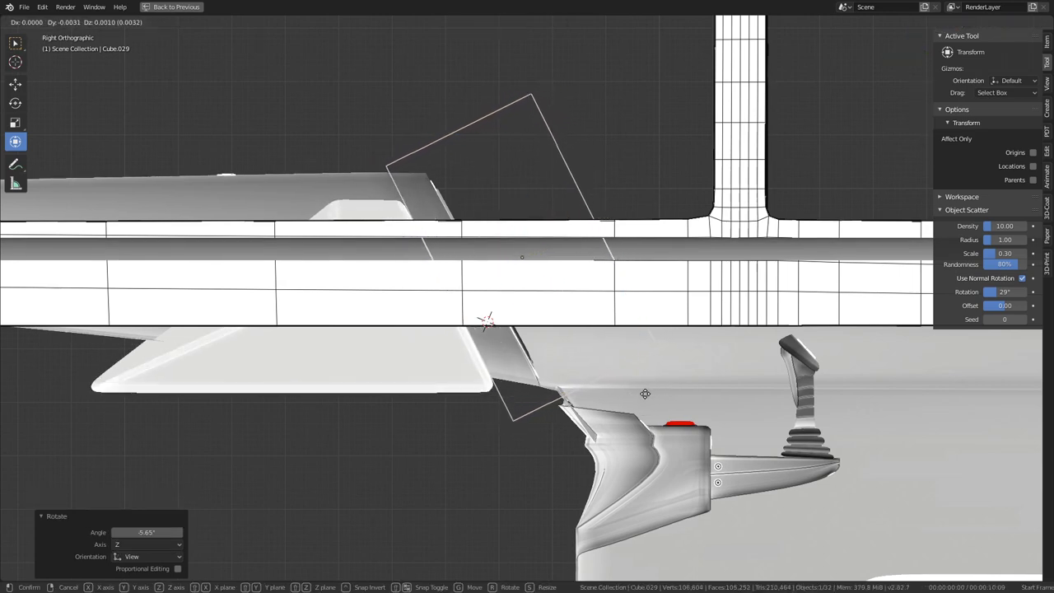
pyautogui.click(639, 397)
pyautogui.press('r')
pyautogui.click(661, 470)
pyautogui.press('g')
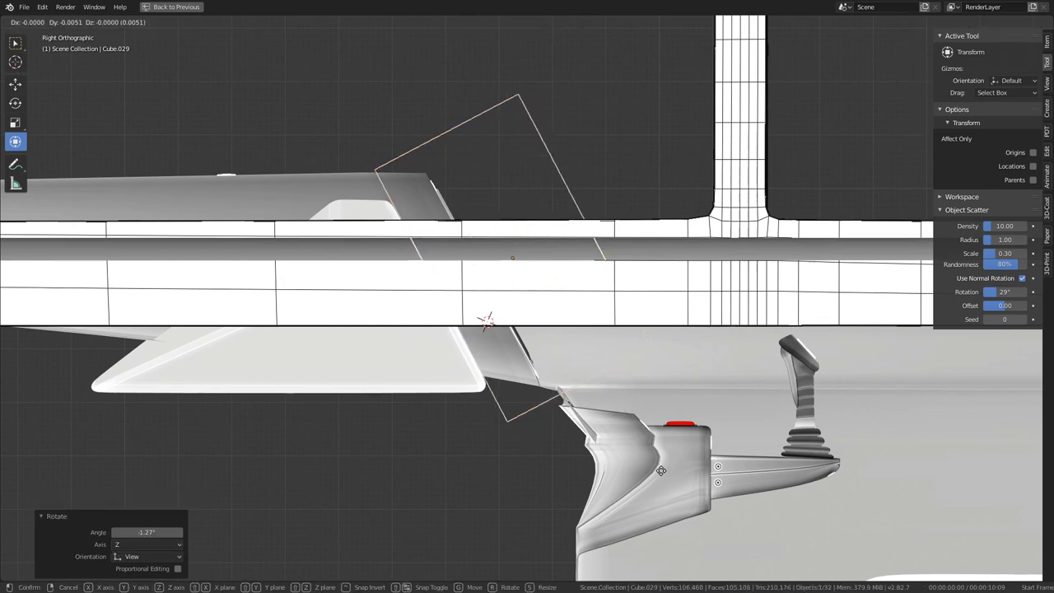
pyautogui.click(661, 470)
# Step: Nudge the Jet.082 wedge panel by Y 0.055 and Z 0.012
pyautogui.keyDown('shift'); pyautogui.click(377, 401); pyautogui.keyUp('shift')
pyautogui.press('g')
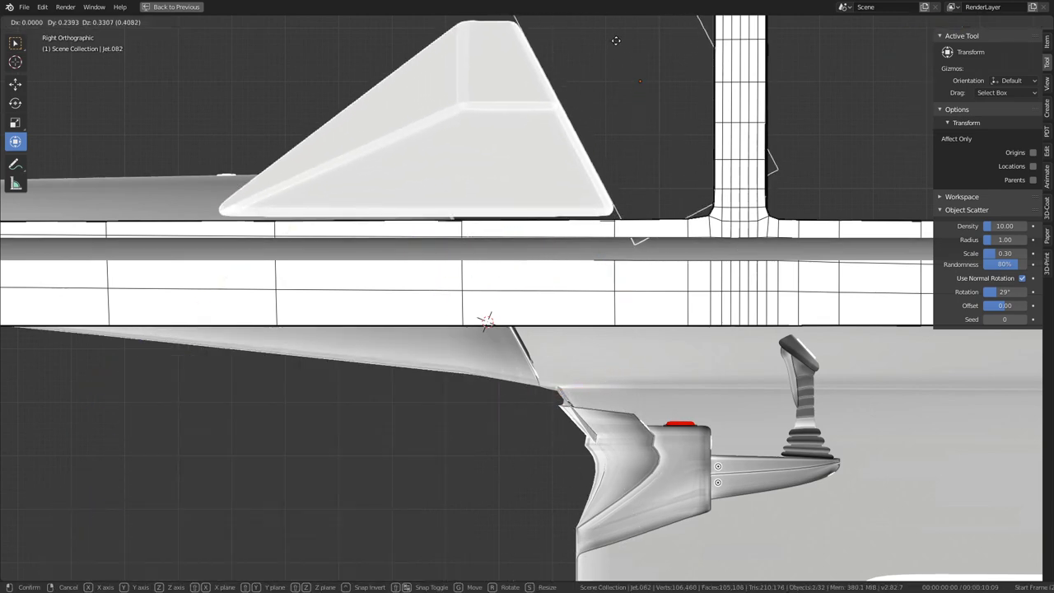
pyautogui.rightClick(334, 392)
pyautogui.press('g')
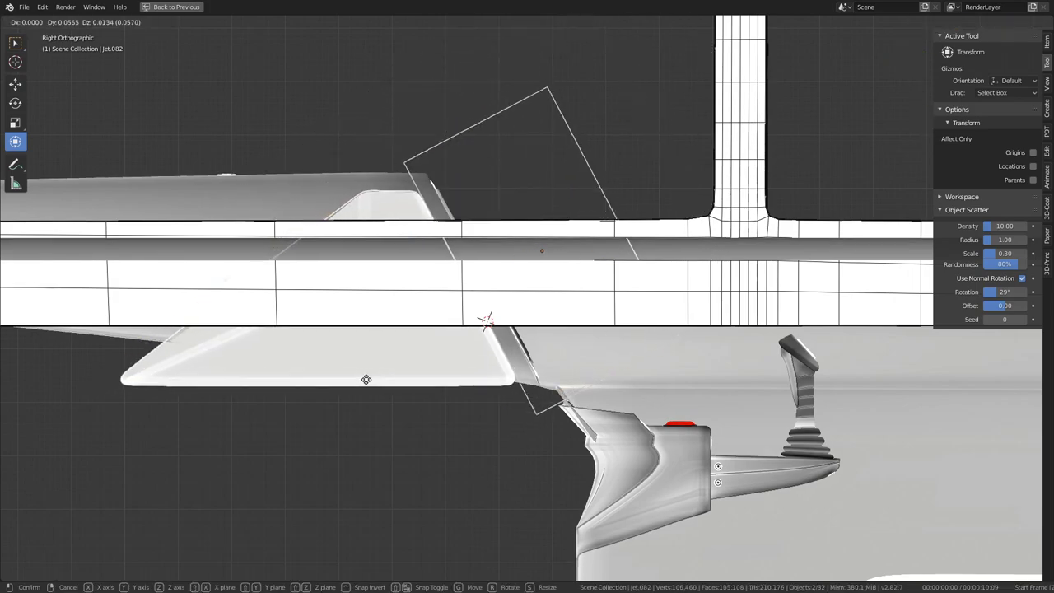
pyautogui.click(365, 378)
pyautogui.moveTo(365, 378)
pyautogui.mouseDown(button='middle')
pyautogui.moveTo(414, 287)
pyautogui.moveTo(442, 293)
pyautogui.mouseUp(button='middle')
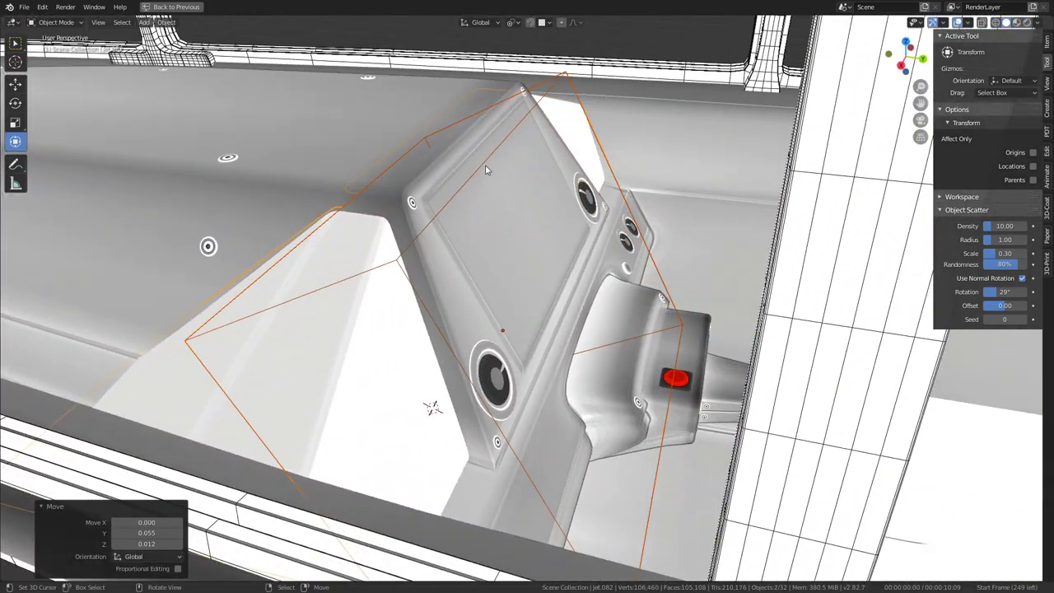
# Step: Select Cube.029 and duplicate its box geometry in side view
pyautogui.click(486, 169)
pyautogui.moveTo(486, 170); pyautogui.dragTo(476, 193, button='middle')
pyautogui.press('KP_3')
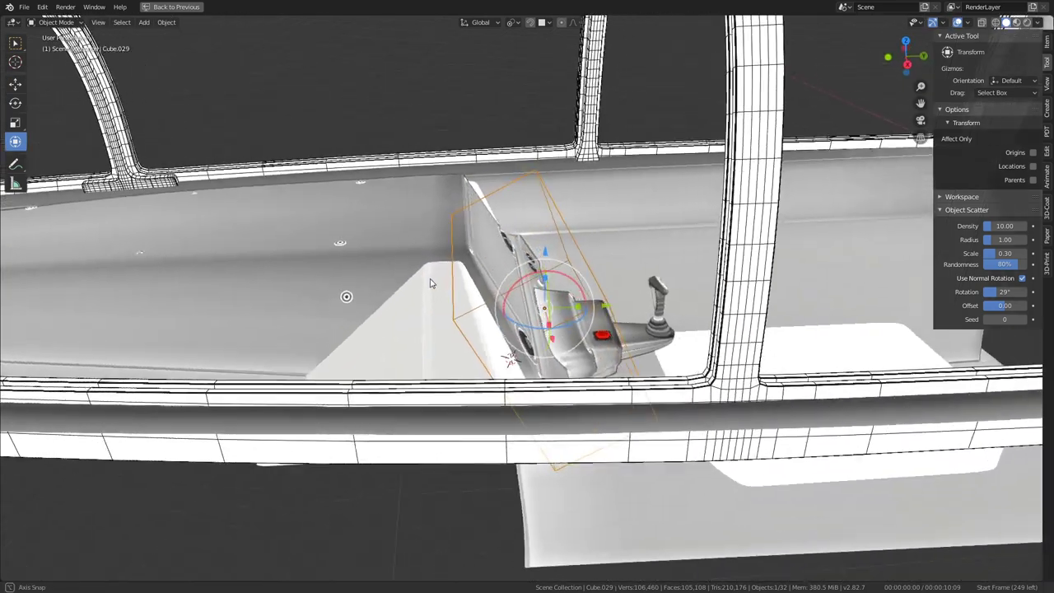
pyautogui.press('KP_Decimal')
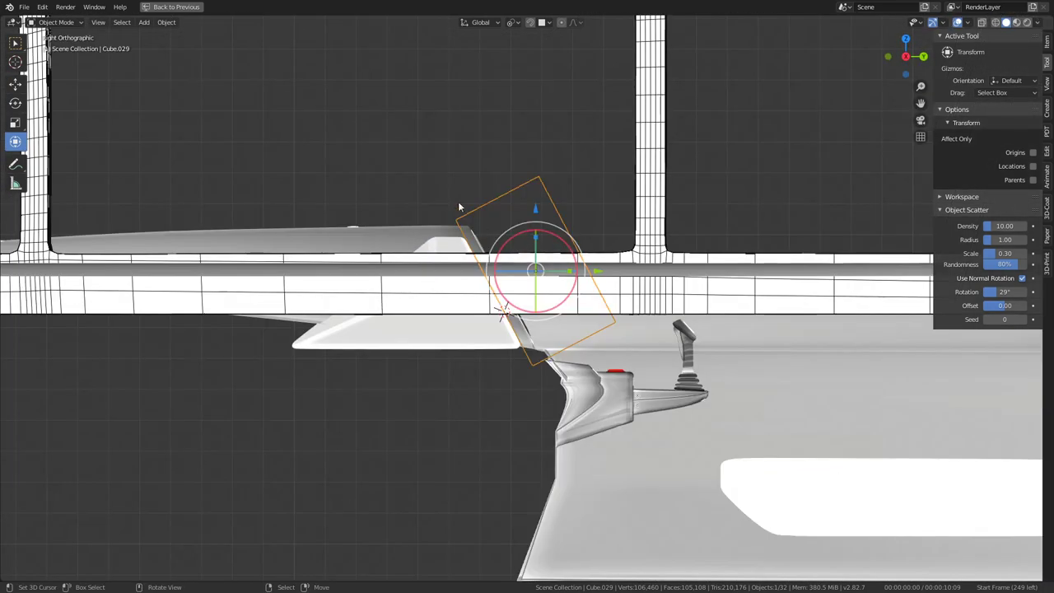
pyautogui.hotkey('shift', 'd')
pyautogui.click(253, 217)
# Step: Rotate the copy, scale it 1.9 times and move it Y 0.080, Z 0.089 over the side panel
pyautogui.press('r')
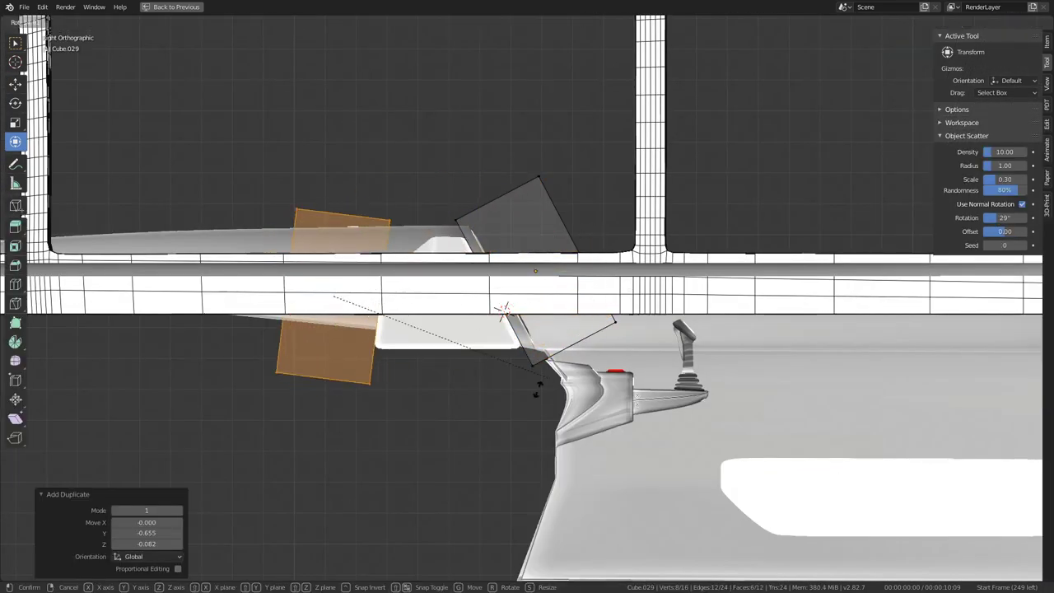
pyautogui.click(489, 404)
pyautogui.press('s')
pyautogui.click(318, 282)
pyautogui.press('g')
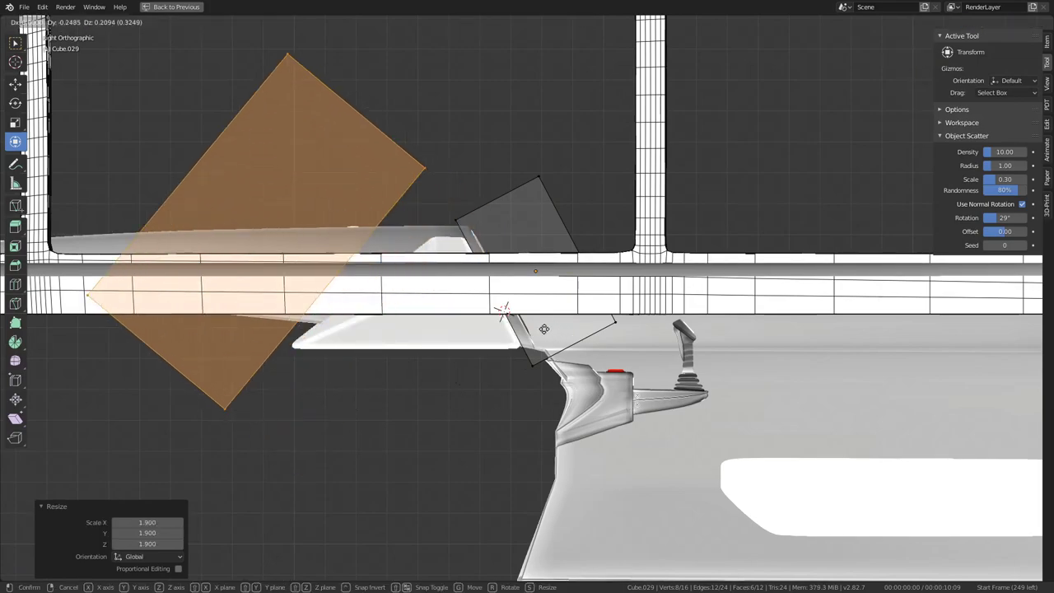
pyautogui.click(598, 362)
pyautogui.moveTo(535, 201)
pyautogui.mouseDown(button='middle')
pyautogui.moveTo(665, 234)
pyautogui.moveTo(549, 300)
pyautogui.mouseUp(button='middle')
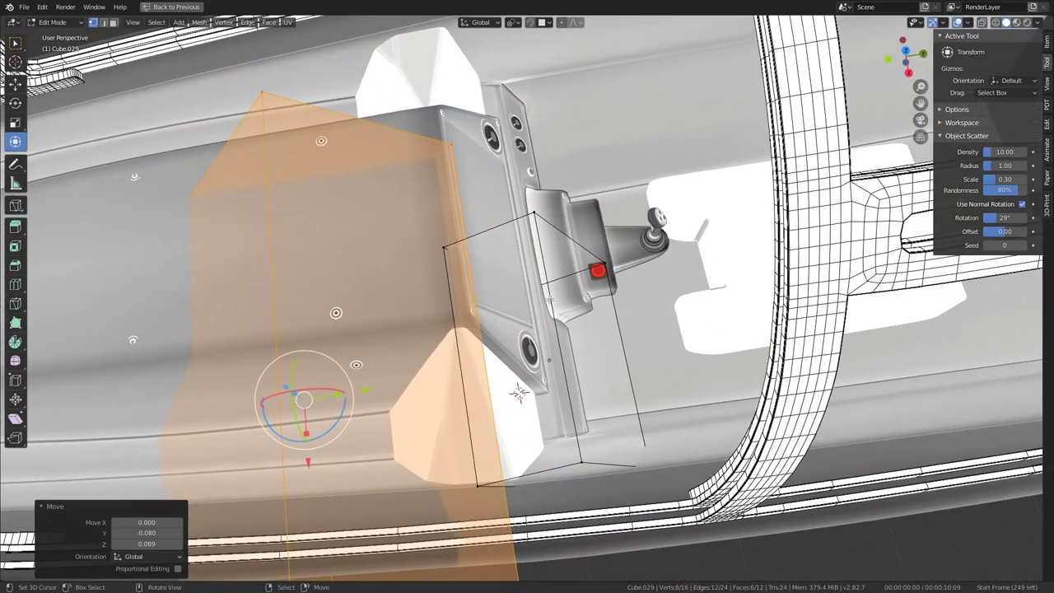
# Step: In top view, turn the second box -23.6° about Z, shift it X 0.044, Y -0.016, then return to Object Mode
pyautogui.press('KP_7')
pyautogui.keyDown('shift'); pyautogui.moveTo(683, 501); pyautogui.dragTo(620, 397, button='middle'); pyautogui.keyUp('shift')
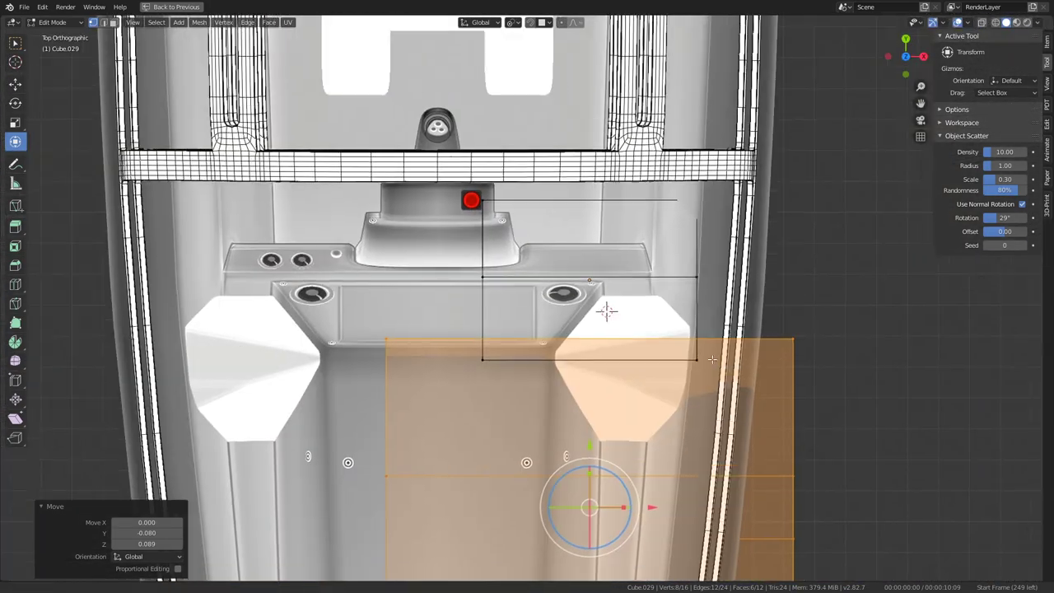
pyautogui.press('r')
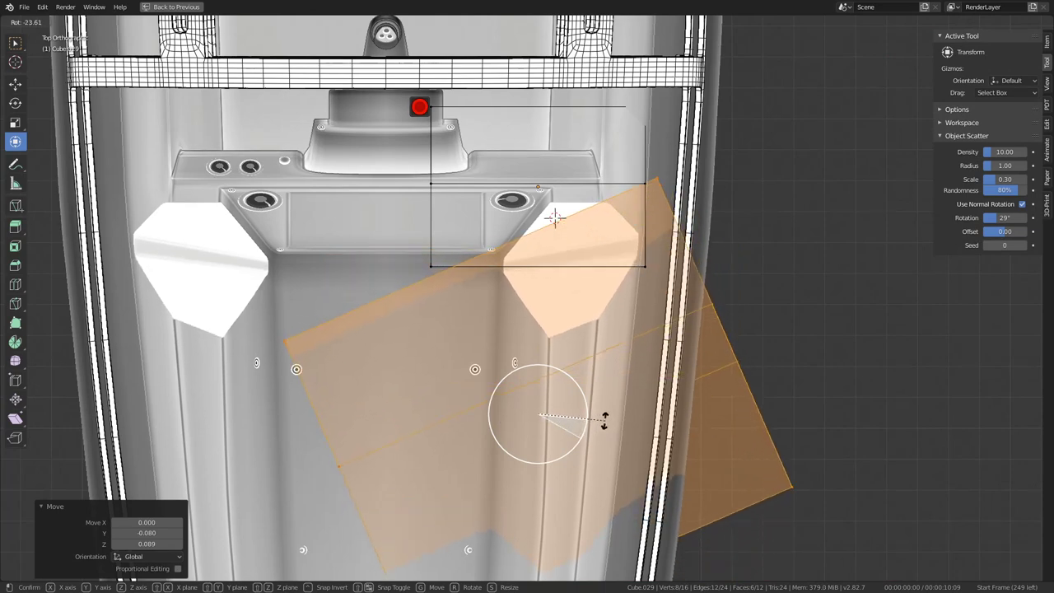
pyautogui.click(604, 420)
pyautogui.press('g')
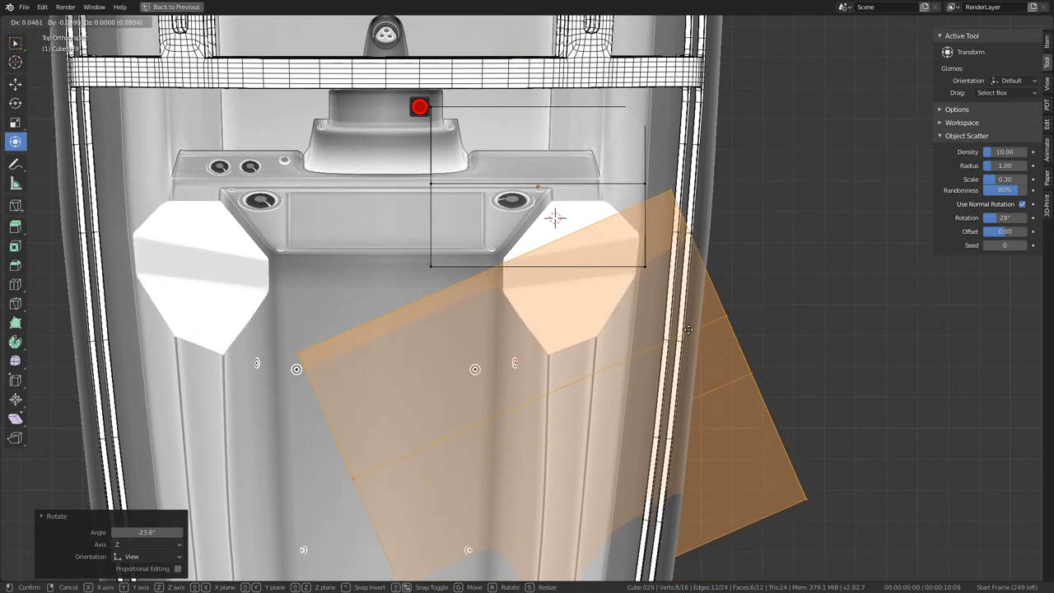
pyautogui.click(688, 324)
pyautogui.press('r')
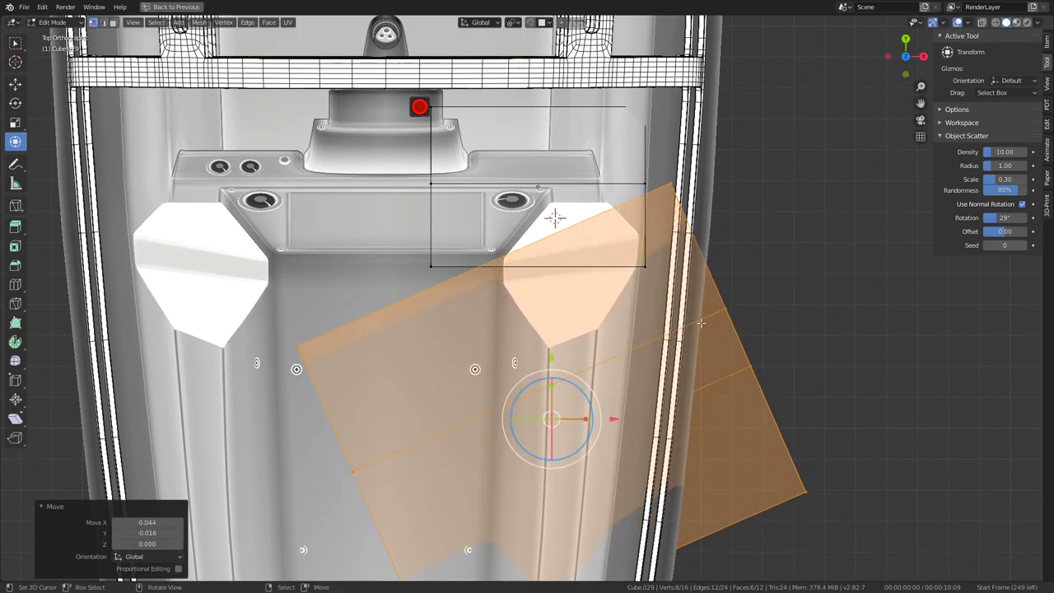
pyautogui.click(774, 338)
pyautogui.moveTo(776, 338)
pyautogui.mouseDown(button='middle')
pyautogui.moveTo(628, 214)
pyautogui.moveTo(737, 252)
pyautogui.moveTo(517, 353)
pyautogui.moveTo(523, 208)
pyautogui.moveTo(224, 189)
pyautogui.mouseUp(button='middle')
pyautogui.press('Tab')
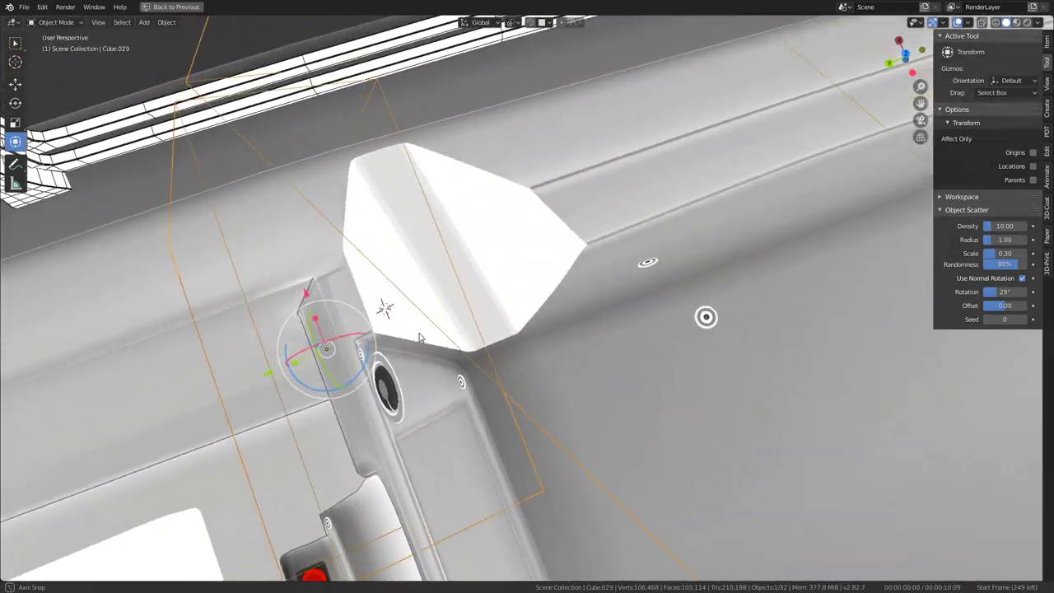
# Step: Select the whole first cutter box in face mode and shift it along Y
pyautogui.press('Tab')
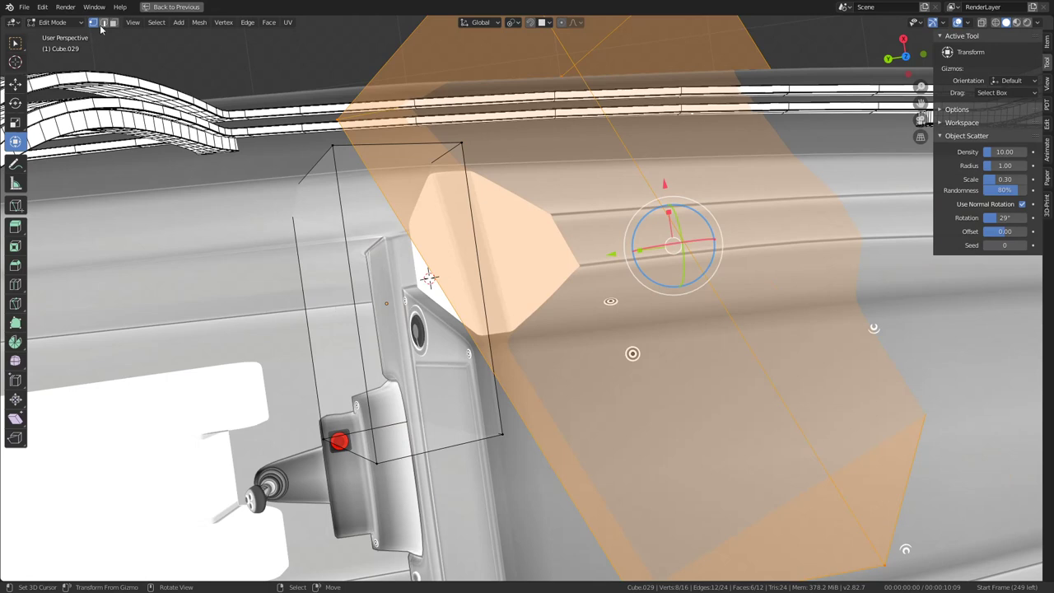
pyautogui.click(114, 23)
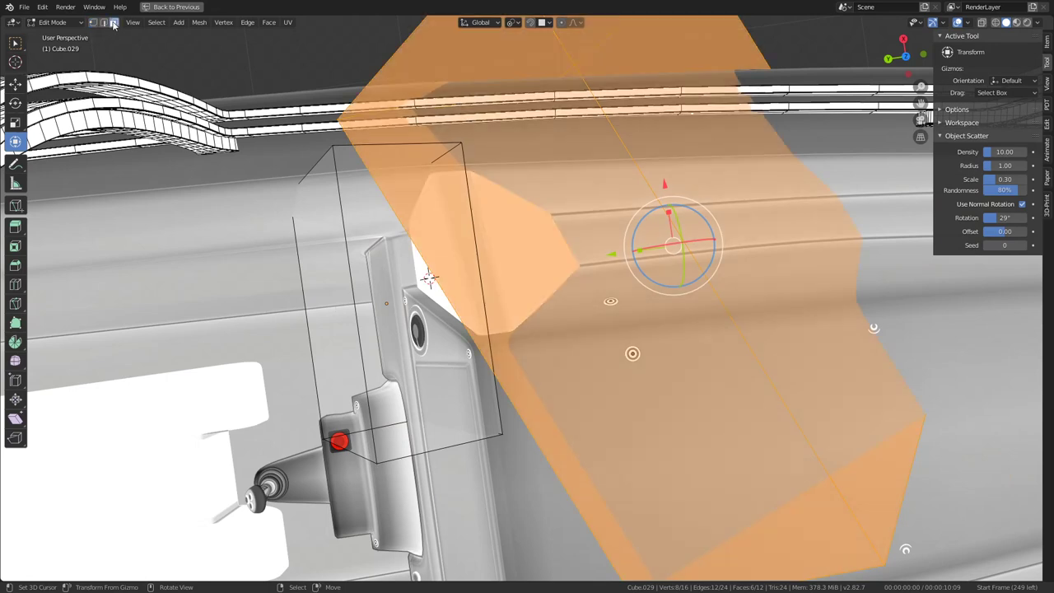
pyautogui.click(382, 294)
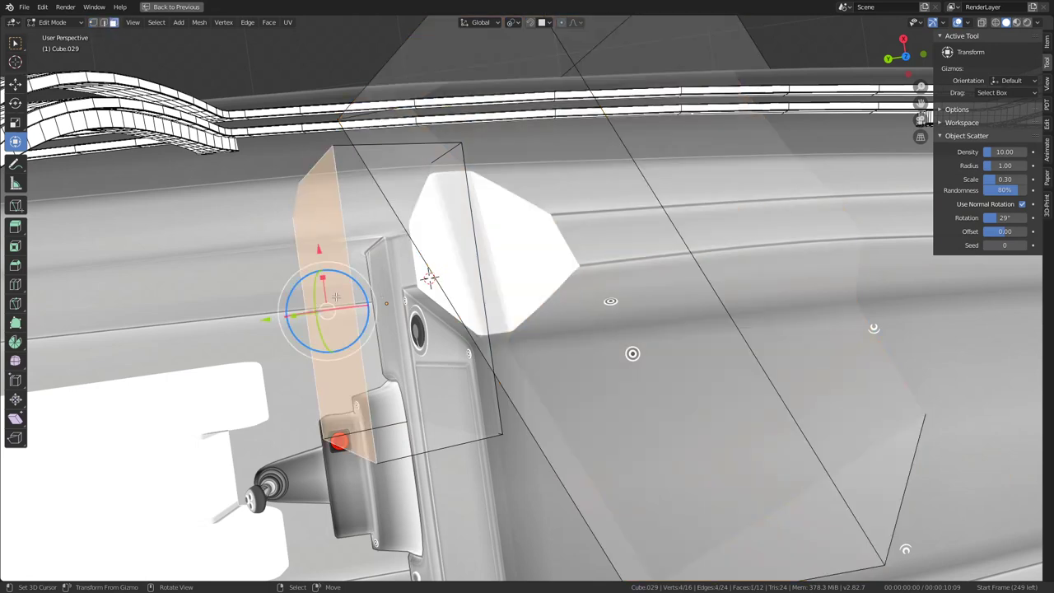
pyautogui.press('l')
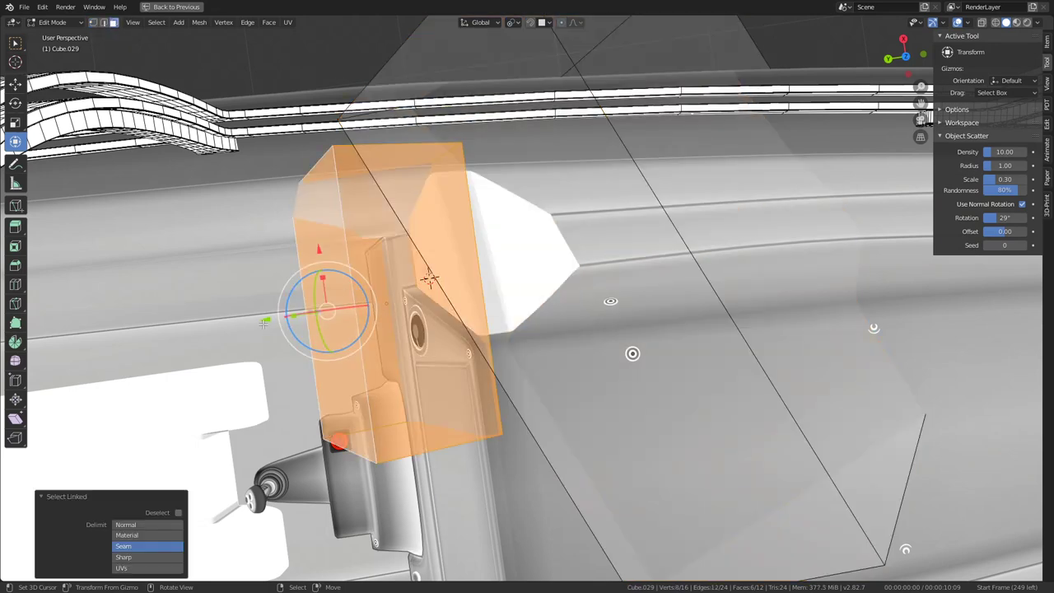
pyautogui.press('g')
pyautogui.press('y')
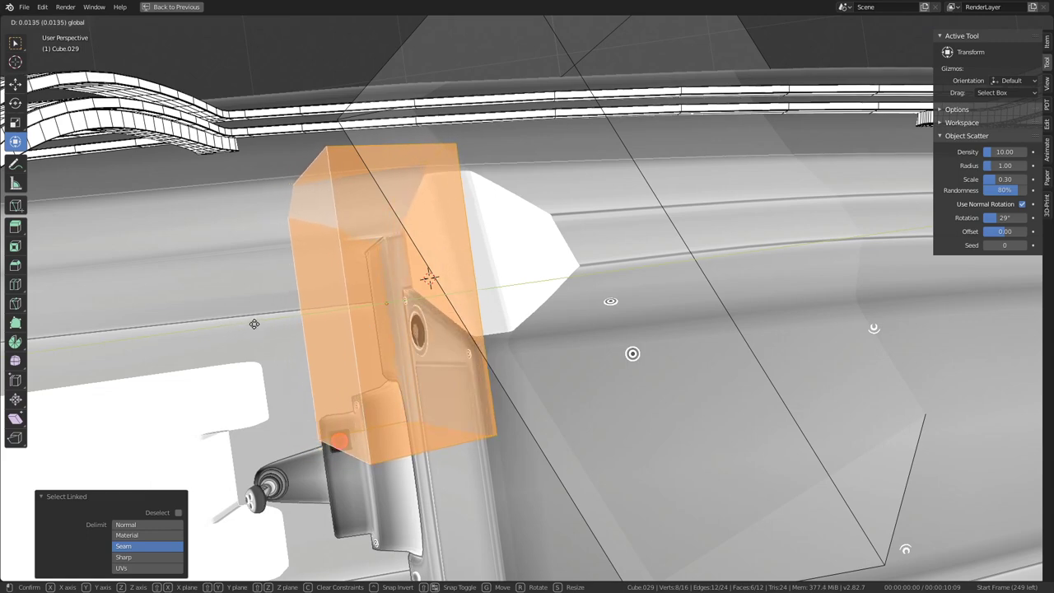
pyautogui.click(257, 323)
# Step: Rotate the first box -1.03° and move it slightly closer to the console
pyautogui.moveTo(257, 324); pyautogui.dragTo(233, 241, button='middle')
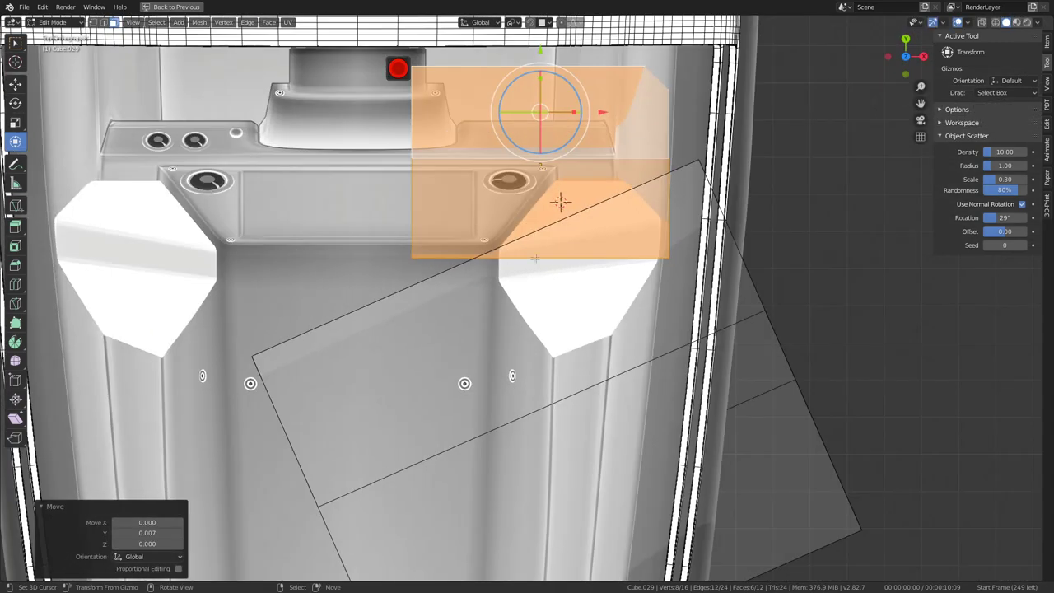
pyautogui.keyDown('shift'); pyautogui.moveTo(535, 259); pyautogui.dragTo(461, 338, button='middle'); pyautogui.keyUp('shift')
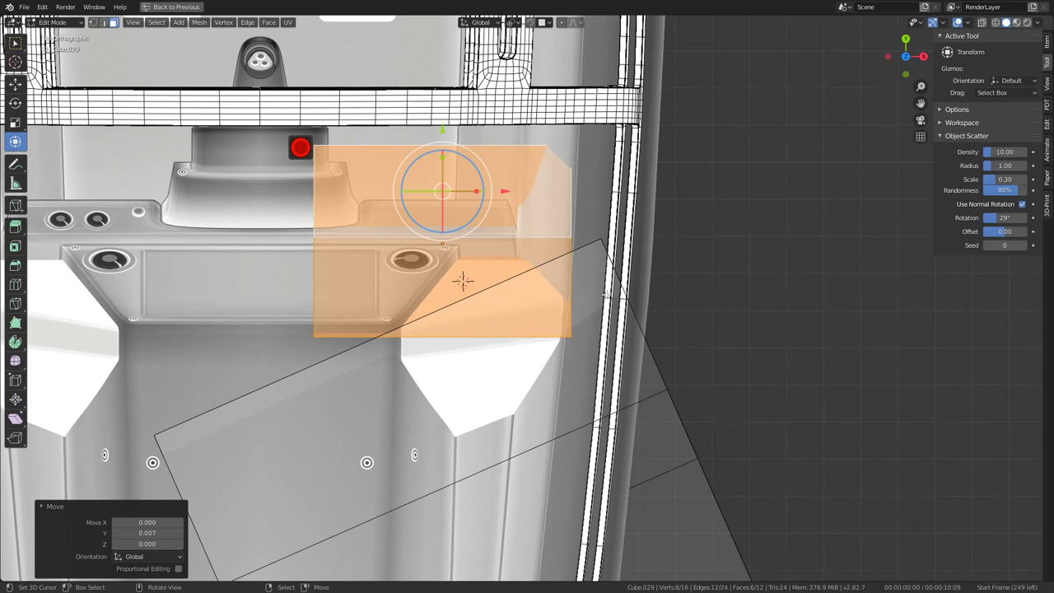
pyautogui.moveTo(462, 281); pyautogui.dragTo(465, 286, button='middle')
pyautogui.press('r')
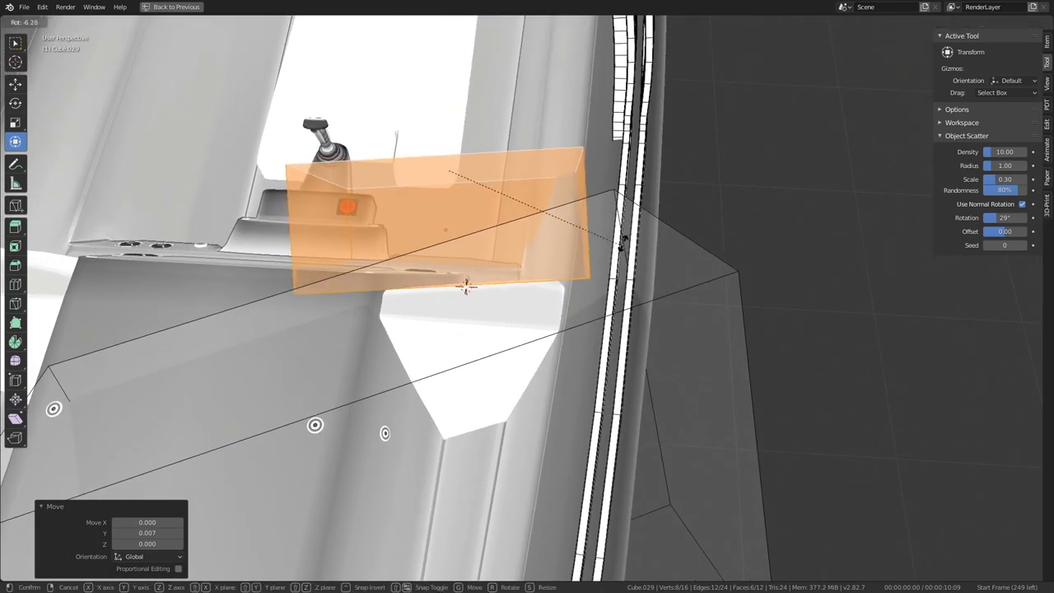
pyautogui.click(616, 262)
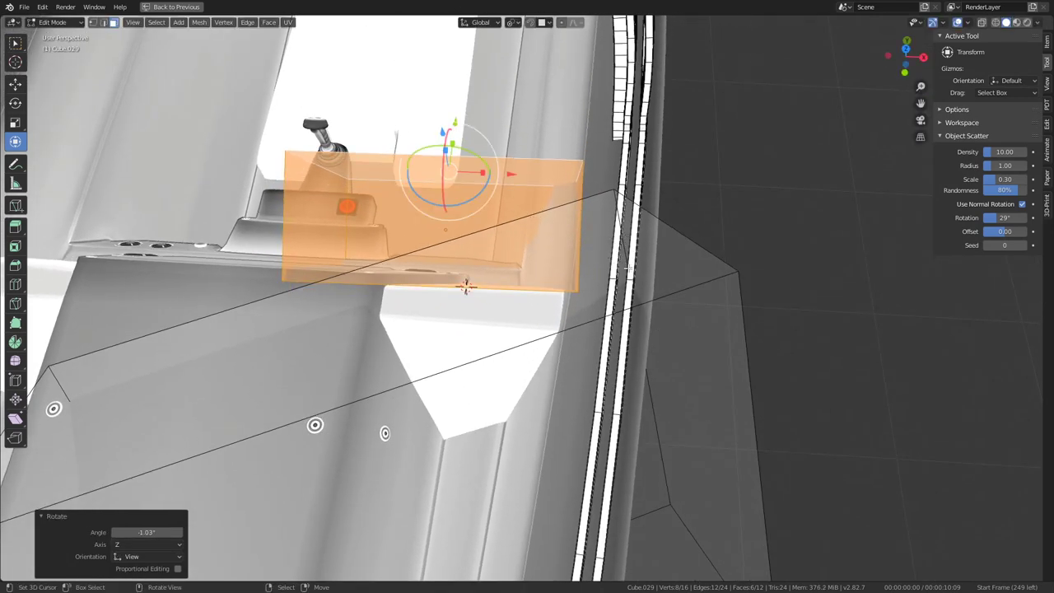
pyautogui.moveTo(597, 257); pyautogui.dragTo(611, 267, button='middle')
pyautogui.press('g')
pyautogui.click(625, 272)
pyautogui.press('r')
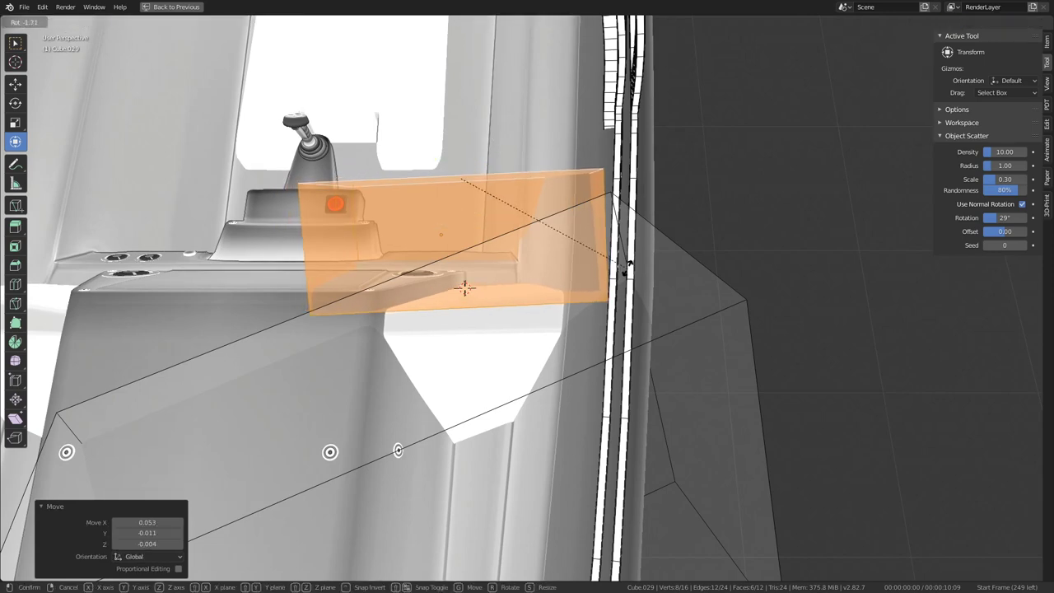
pyautogui.press('Escape')
pyautogui.scroll(5, 576, 306)
# Step: Give the cutter cube another small rotation, shift and rotation so it sits snugly
pyautogui.press('g')
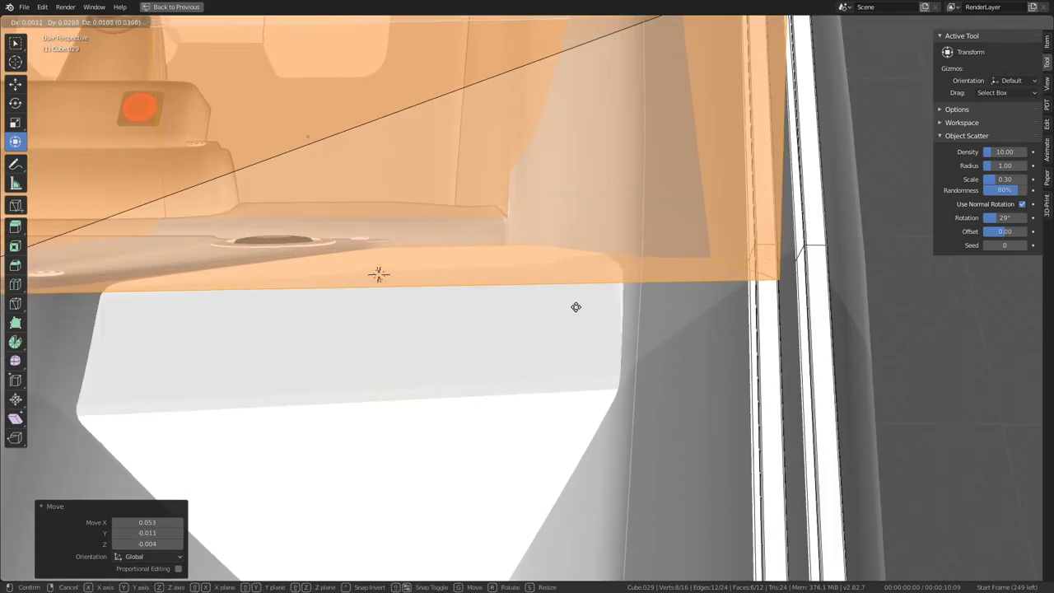
pyautogui.press('r')
pyautogui.click(576, 306)
pyautogui.press('g')
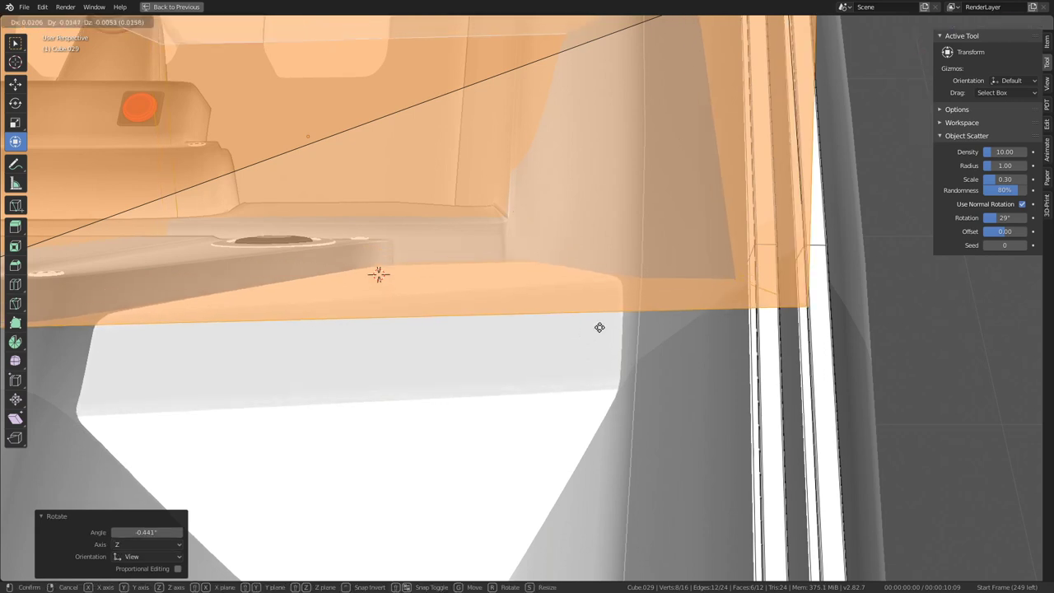
pyautogui.click(634, 322)
pyautogui.press('r')
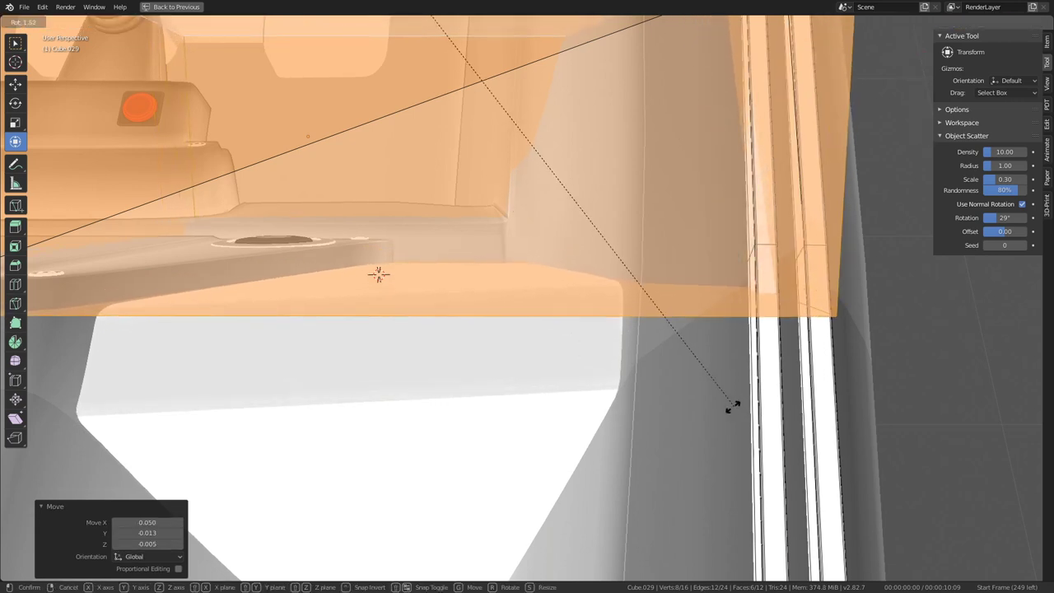
pyautogui.click(736, 388)
# Step: Back in Object Mode, inspect the Cube.029 cut and restore the full Shading workspace layout
pyautogui.press('Tab')
pyautogui.scroll(-5, 687, 304)
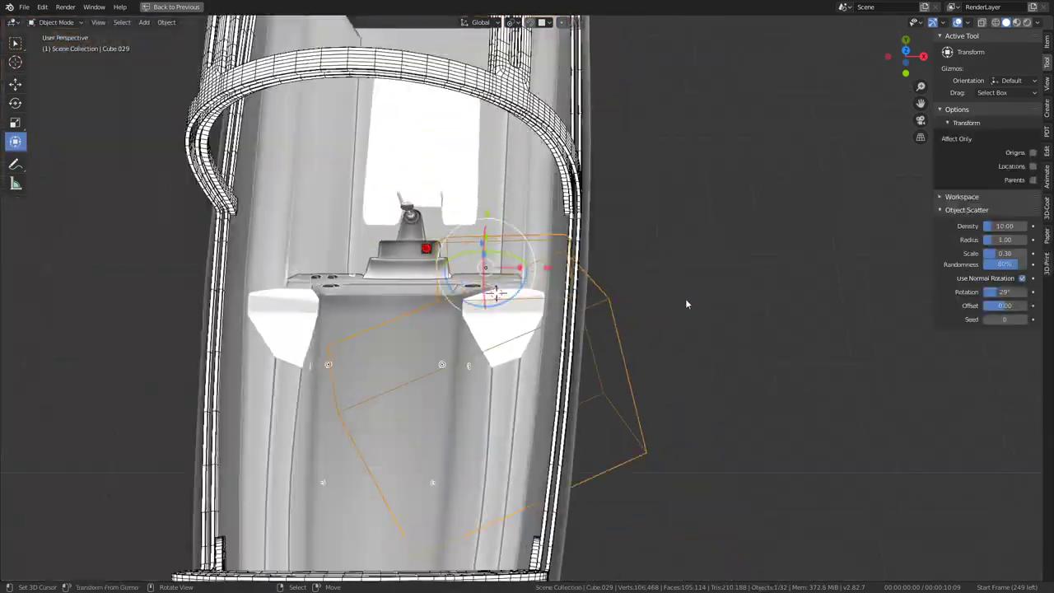
pyautogui.moveTo(685, 304)
pyautogui.mouseDown(button='middle')
pyautogui.moveTo(467, 265)
pyautogui.moveTo(423, 216)
pyautogui.moveTo(453, 221)
pyautogui.mouseUp(button='middle')
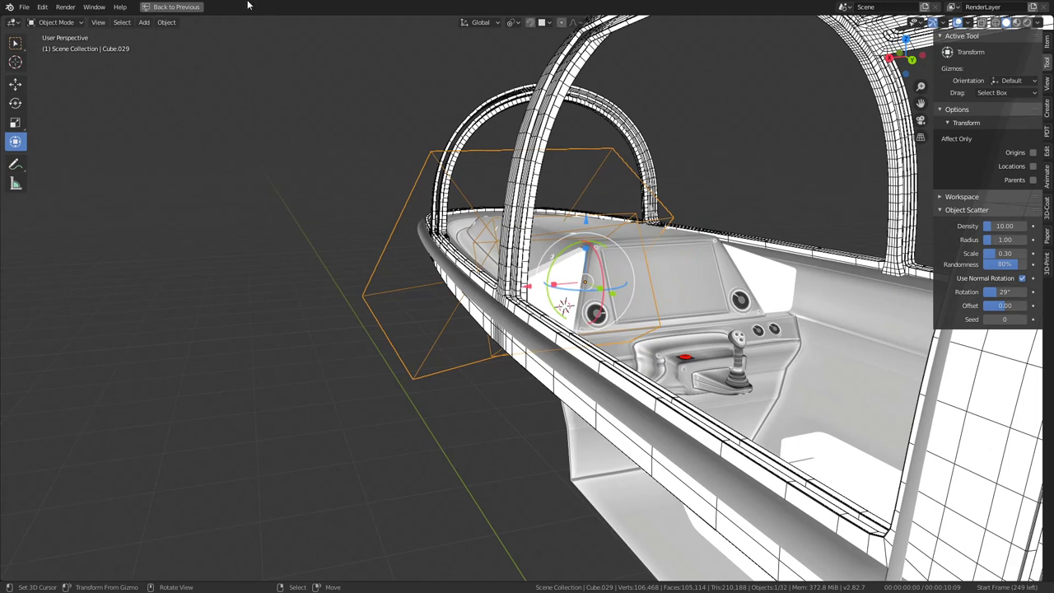
pyautogui.moveTo(346, 115)
pyautogui.mouseDown(button='middle')
pyautogui.moveTo(436, 198)
pyautogui.moveTo(569, 194)
pyautogui.moveTo(496, 207)
pyautogui.moveTo(521, 174)
pyautogui.moveTo(610, 216)
pyautogui.moveTo(494, 191)
pyautogui.mouseUp(button='middle')
pyautogui.hotkey('ctrl', 'alt', 'space')
pyautogui.moveTo(132, 173)
pyautogui.mouseDown(button='middle')
pyautogui.moveTo(72, 161)
pyautogui.moveTo(86, 196)
pyautogui.moveTo(31, 250)
pyautogui.moveTo(12, 223)
pyautogui.mouseUp(button='middle')
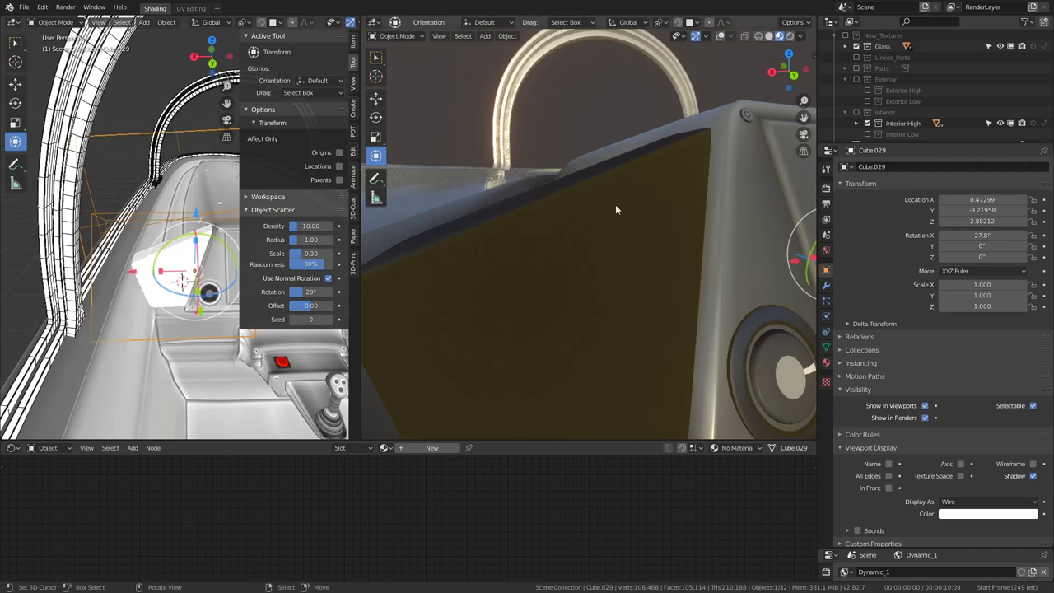
# Step: Select Jet.082, switch to Solid shading, zoom in and enter Edit Mode on its box mesh
pyautogui.click(536, 200)
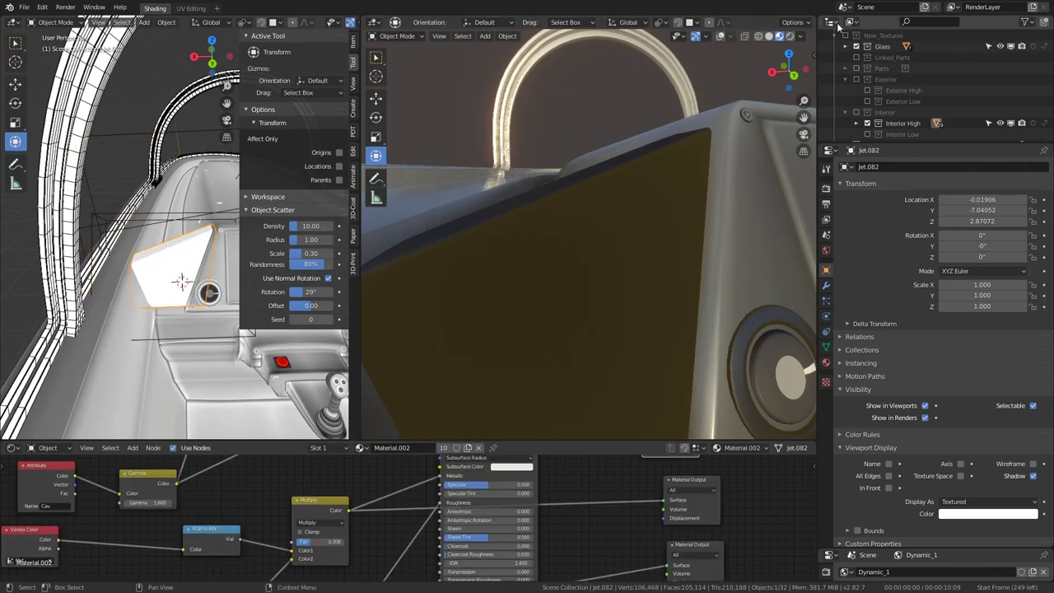
pyautogui.click(768, 37)
pyautogui.moveTo(555, 214)
pyautogui.mouseDown(button='middle')
pyautogui.moveTo(513, 313)
pyautogui.moveTo(439, 296)
pyautogui.moveTo(519, 207)
pyautogui.moveTo(570, 252)
pyautogui.moveTo(571, 289)
pyautogui.moveTo(591, 242)
pyautogui.moveTo(571, 234)
pyautogui.mouseUp(button='middle')
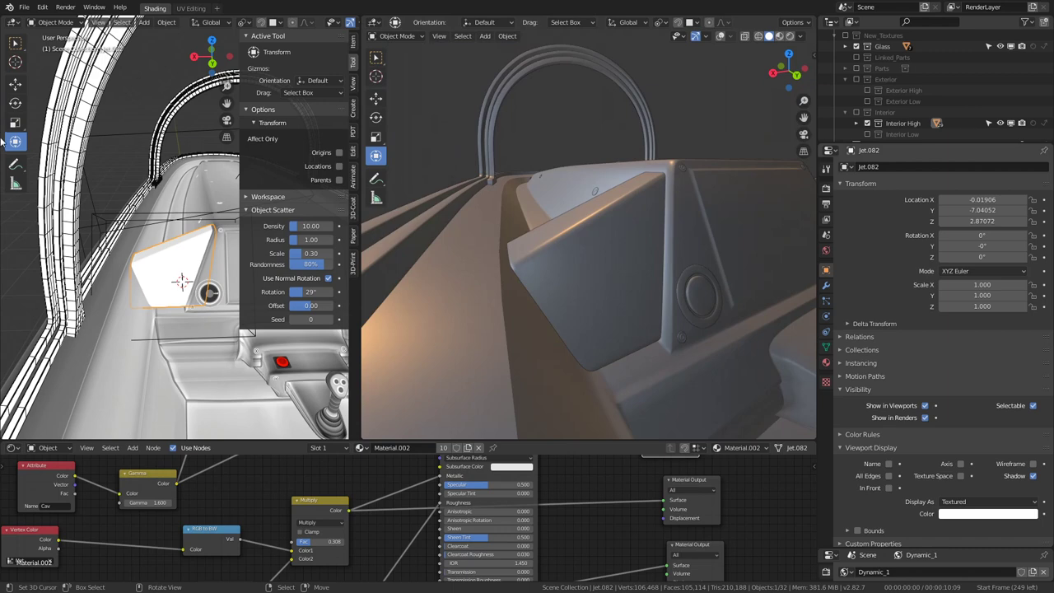
pyautogui.scroll(2, 184, 294)
pyautogui.scroll(1, 179, 301)
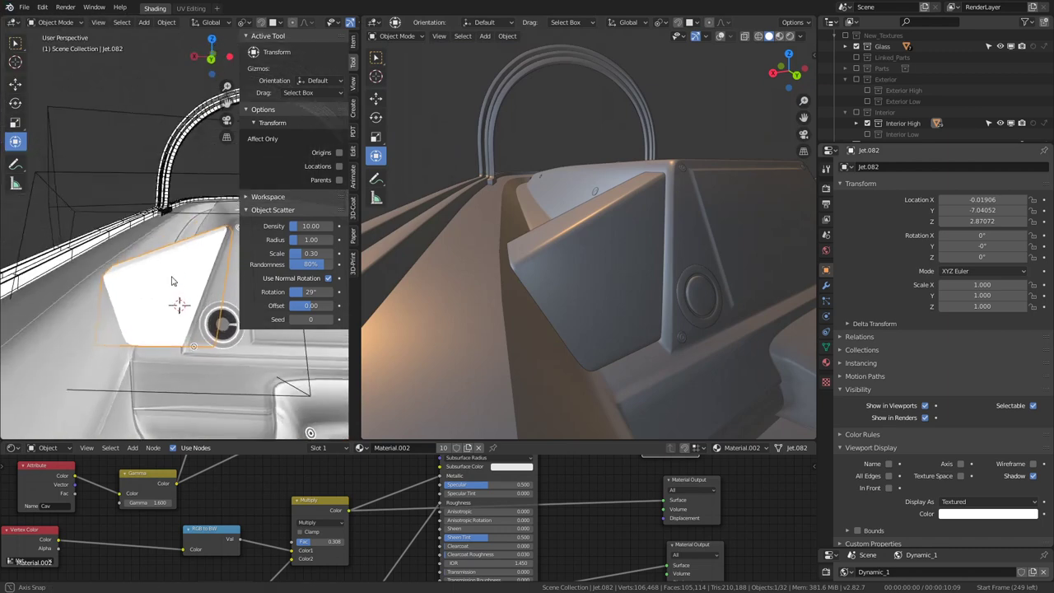
pyautogui.scroll(1, 188, 299)
pyautogui.scroll(1, 171, 300)
pyautogui.moveTo(172, 299)
pyautogui.mouseDown(button='middle')
pyautogui.moveTo(168, 287)
pyautogui.moveTo(162, 297)
pyautogui.mouseUp(button='middle')
pyautogui.press('Tab')
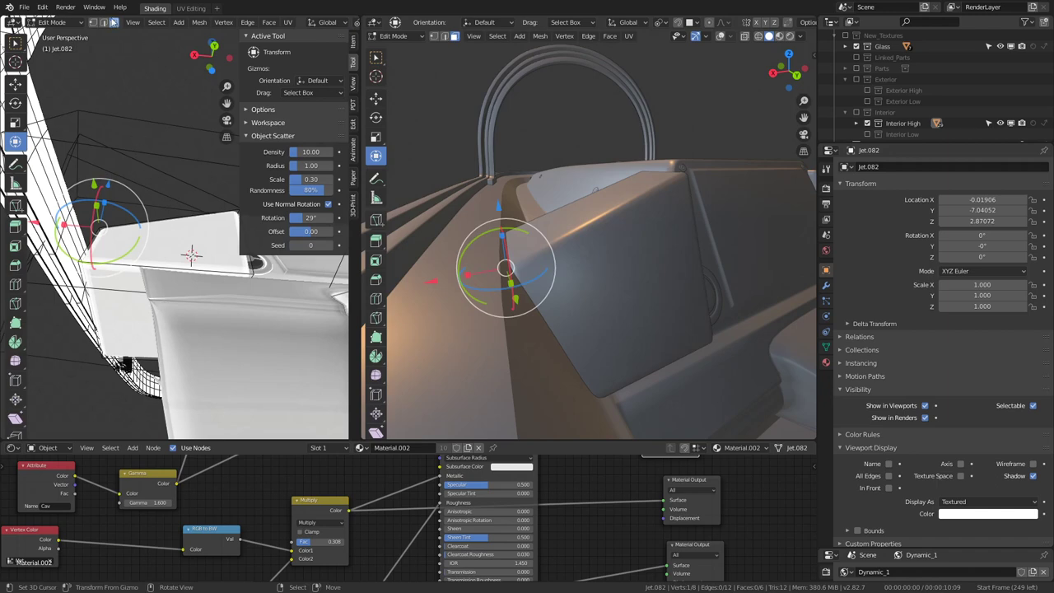
# Step: Nudge the selected Jet.082 face 0.0366 along Z and review it in Object Mode
pyautogui.moveTo(128, 292); pyautogui.dragTo(159, 262, button='middle')
pyautogui.press('g')
pyautogui.press('z')
pyautogui.click(164, 269)
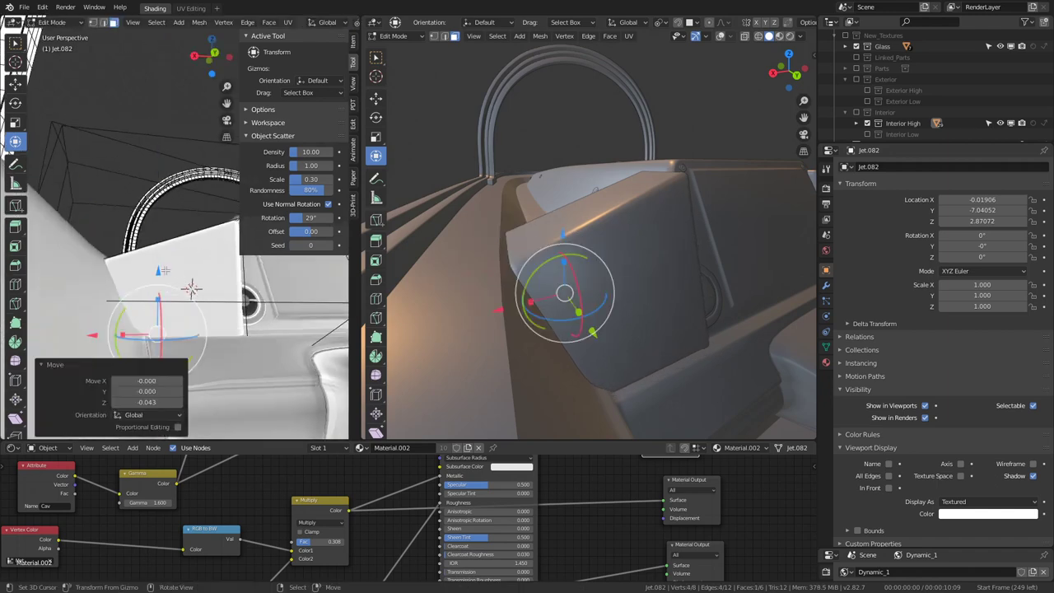
pyautogui.press('Tab')
# Step: Move the panel face down along Z again, reviewing it from other angles
pyautogui.moveTo(613, 272)
pyautogui.mouseDown(button='middle')
pyautogui.moveTo(545, 278)
pyautogui.moveTo(537, 377)
pyautogui.moveTo(525, 339)
pyautogui.mouseUp(button='middle')
pyautogui.moveTo(193, 263)
pyautogui.mouseDown(button='middle')
pyautogui.moveTo(181, 275)
pyautogui.moveTo(193, 266)
pyautogui.moveTo(176, 261)
pyautogui.moveTo(183, 270)
pyautogui.mouseUp(button='middle')
pyautogui.press('Tab')
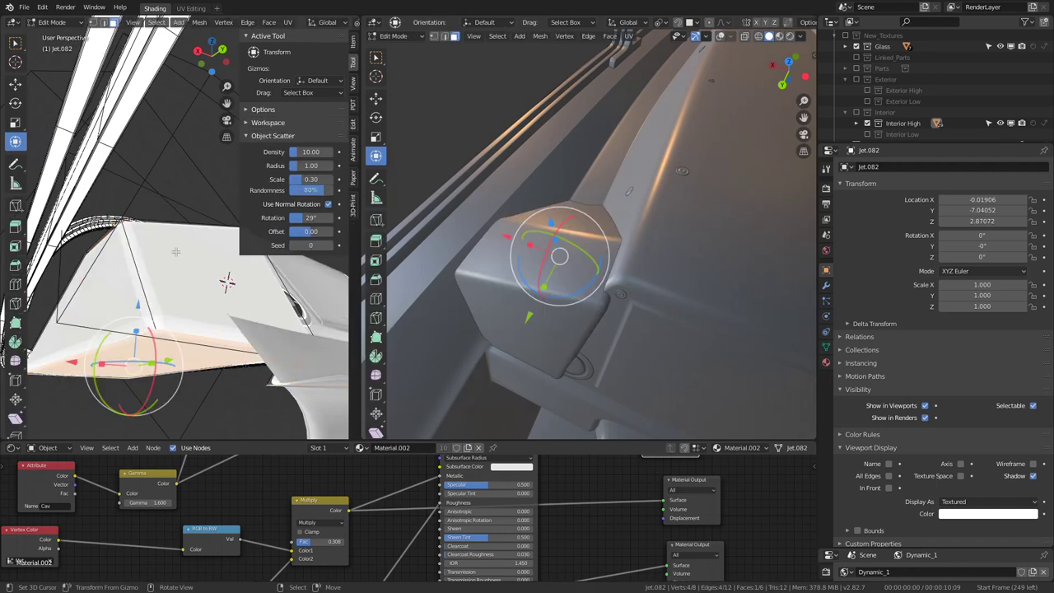
pyautogui.moveTo(142, 304); pyautogui.dragTo(139, 307)
pyautogui.press('Tab')
pyautogui.press('Tab')
pyautogui.moveTo(139, 306); pyautogui.dragTo(183, 305, button='middle')
pyautogui.press('Tab')
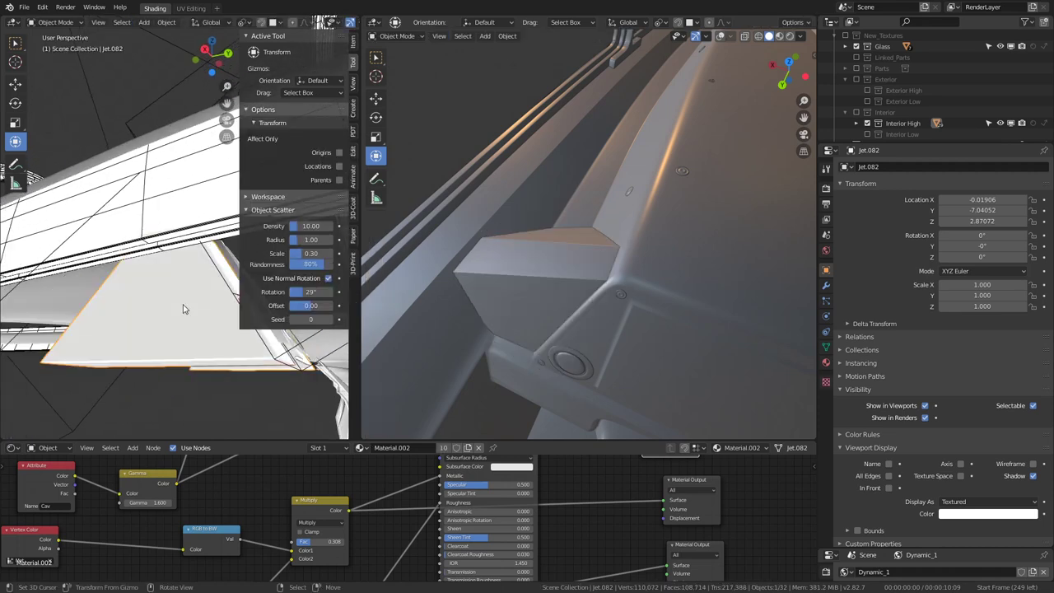
pyautogui.moveTo(703, 269)
pyautogui.mouseDown(button='middle')
pyautogui.moveTo(705, 225)
pyautogui.moveTo(658, 233)
pyautogui.mouseUp(button='middle')
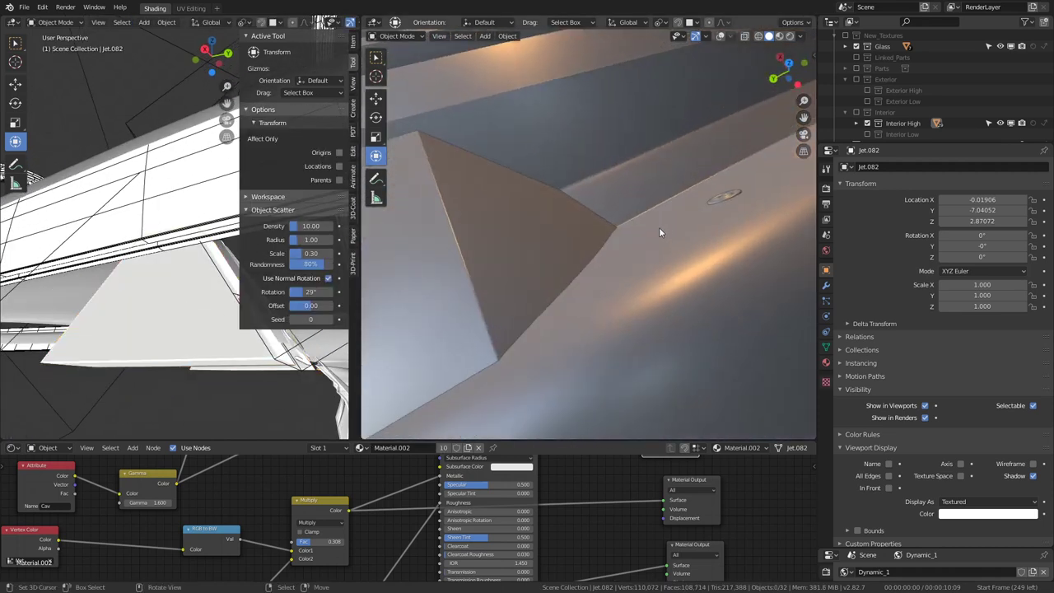
pyautogui.press('Tab')
pyautogui.press('g')
pyautogui.press('z')
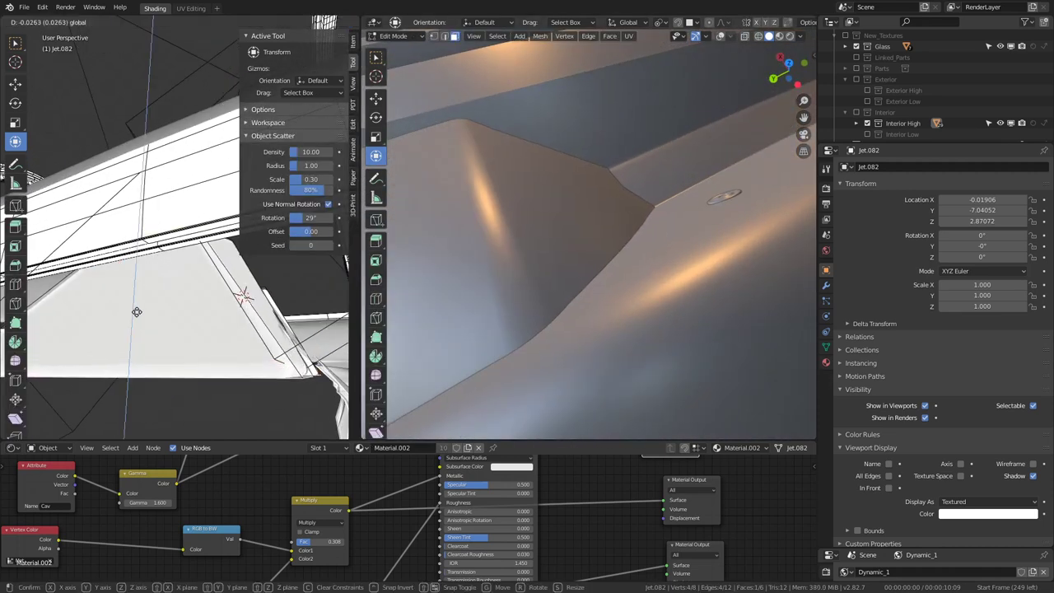
pyautogui.click(137, 311)
pyautogui.press('Tab')
# Step: Extend the face plane further downward along Z, toggling modes to compare the shape
pyautogui.press('Tab')
pyautogui.press('g')
pyautogui.press('z')
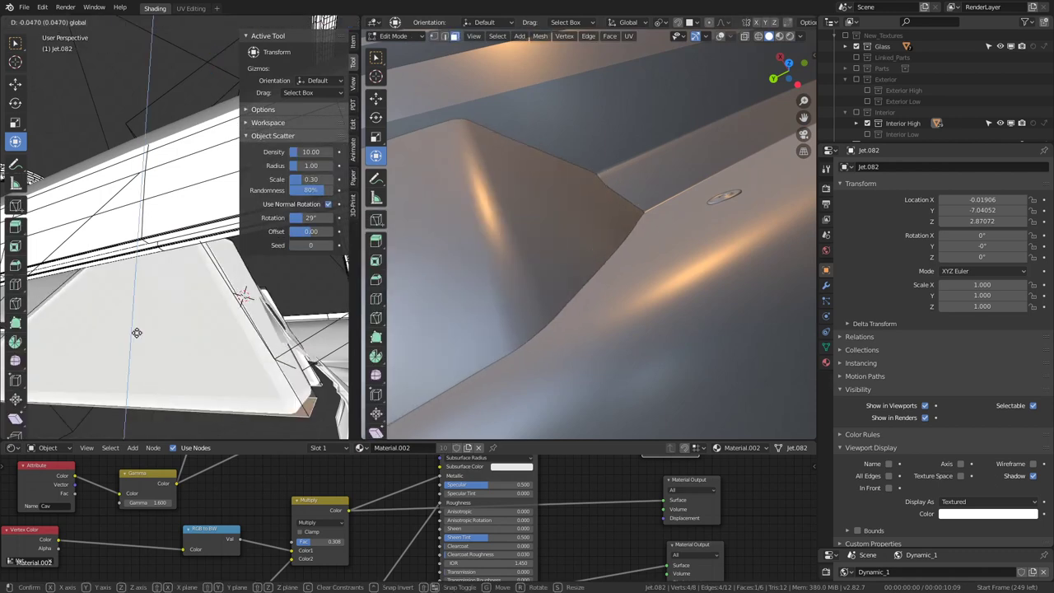
pyautogui.click(139, 338)
pyautogui.press('Tab')
pyautogui.moveTo(593, 288)
pyautogui.mouseDown(button='middle')
pyautogui.moveTo(551, 248)
pyautogui.moveTo(566, 266)
pyautogui.mouseUp(button='middle')
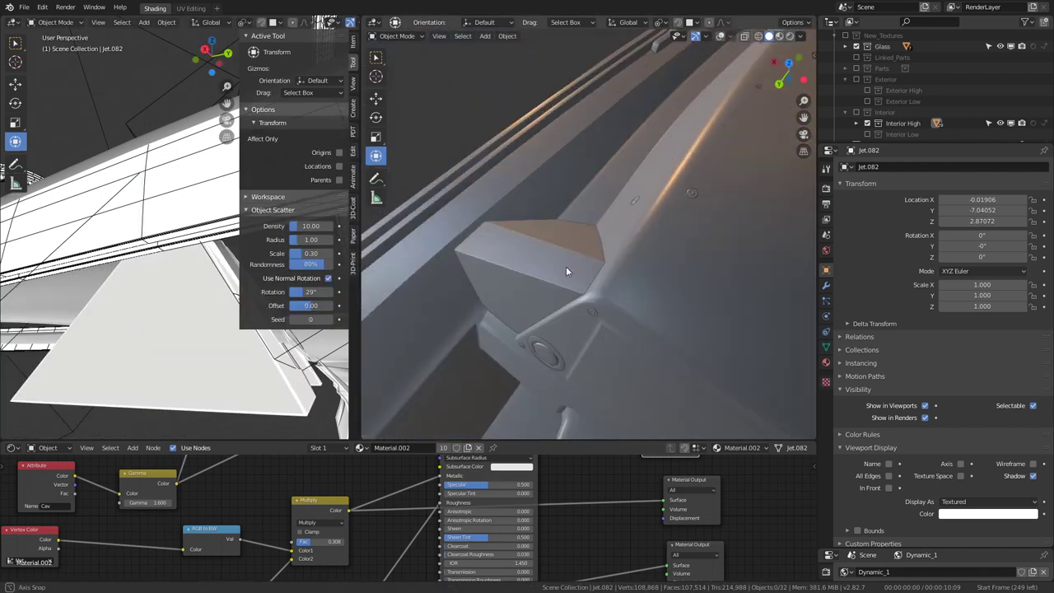
pyautogui.press('Tab')
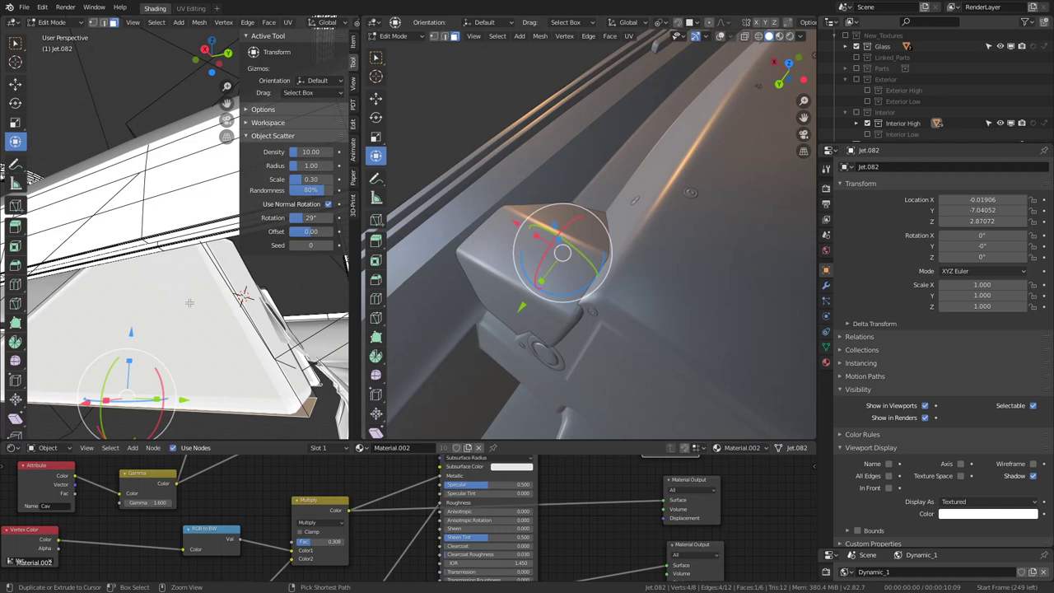
pyautogui.press('Tab')
pyautogui.press('Tab')
pyautogui.press('Tab')
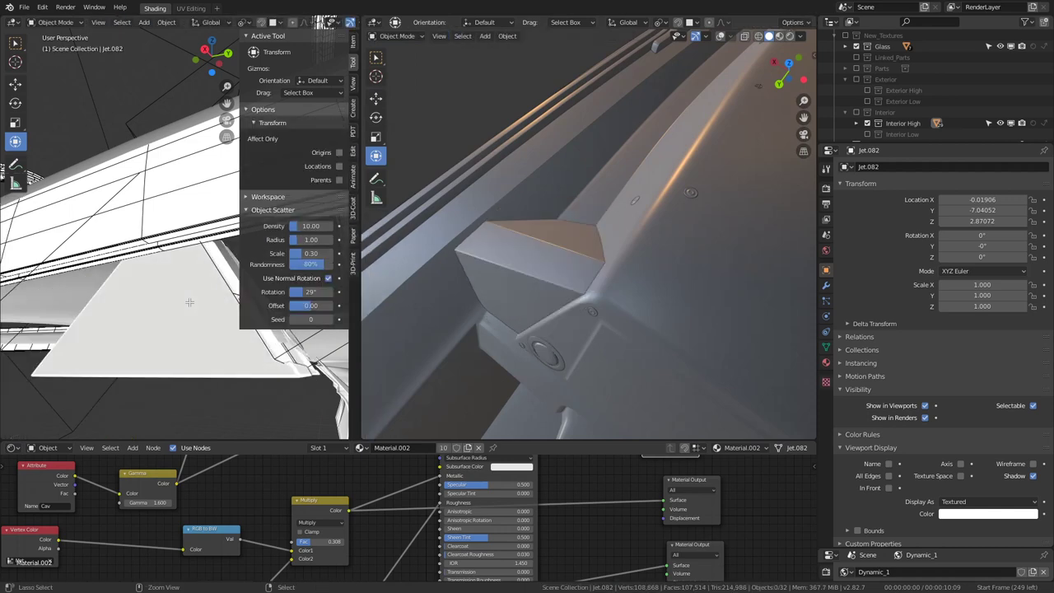
pyautogui.press('Tab')
pyautogui.press('Tab')
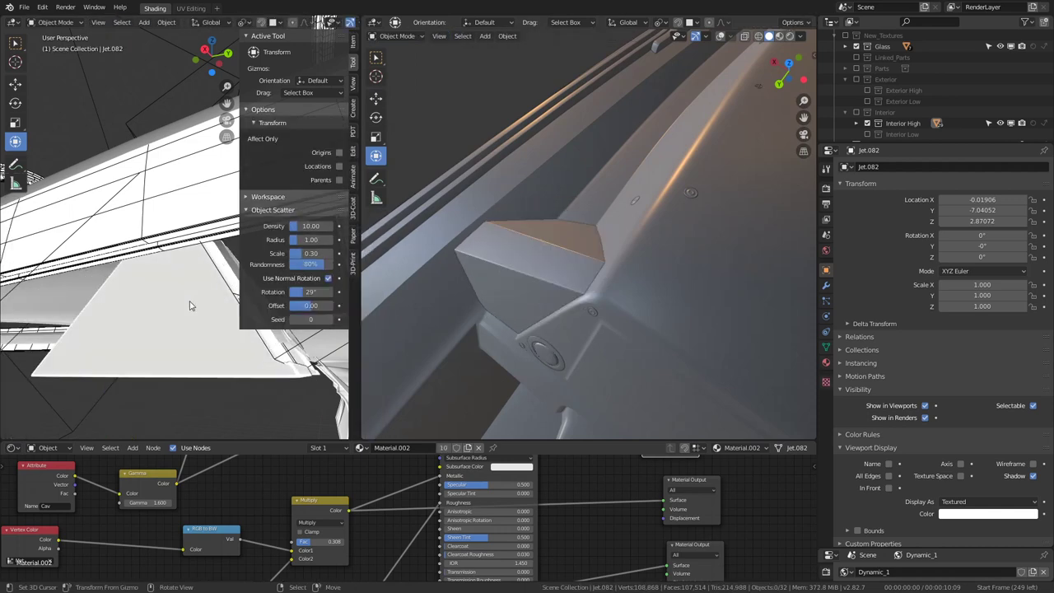
# Step: Inspect the panel from several angles and select a different face for editing
pyautogui.press('Tab')
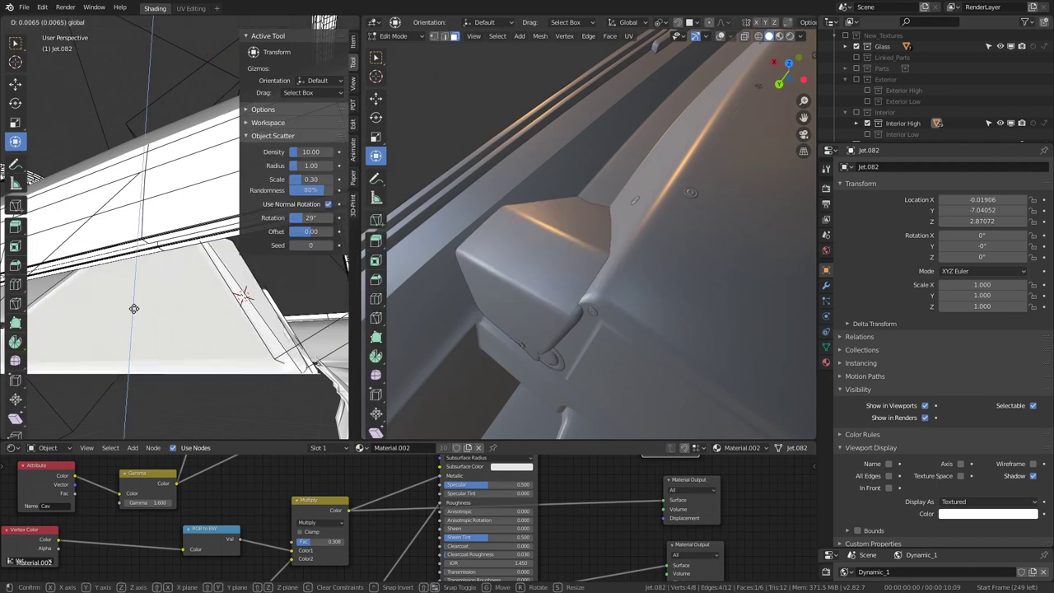
pyautogui.press('Tab')
pyautogui.press('Tab')
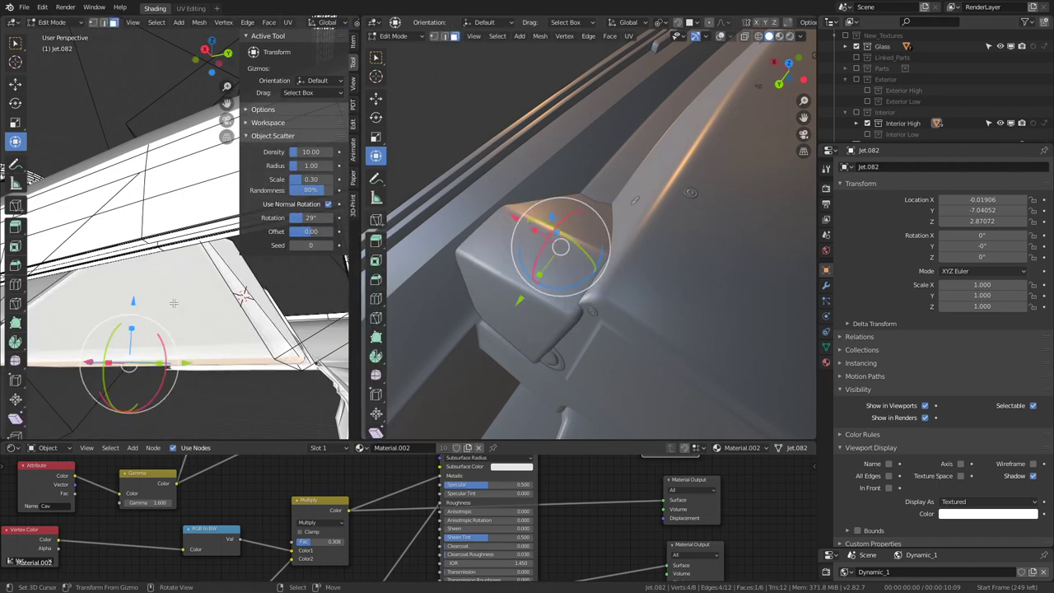
pyautogui.moveTo(609, 247); pyautogui.dragTo(674, 197, button='middle')
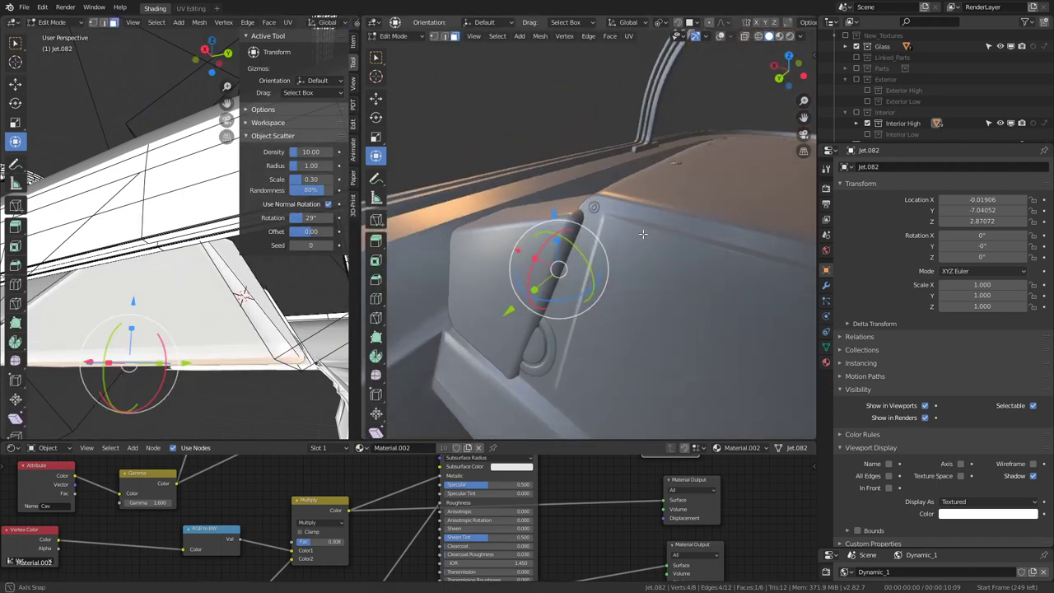
pyautogui.press('Tab')
pyautogui.moveTo(616, 228)
pyautogui.mouseDown(button='middle')
pyautogui.moveTo(659, 196)
pyautogui.moveTo(638, 213)
pyautogui.mouseUp(button='middle')
pyautogui.press('Tab')
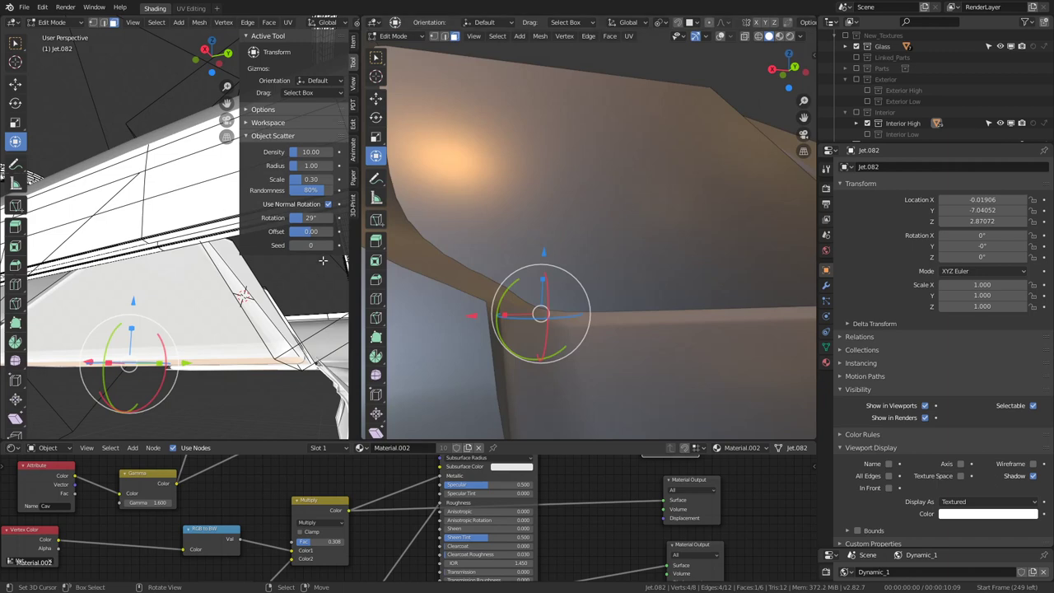
pyautogui.moveTo(540, 248); pyautogui.dragTo(540, 235, button='middle')
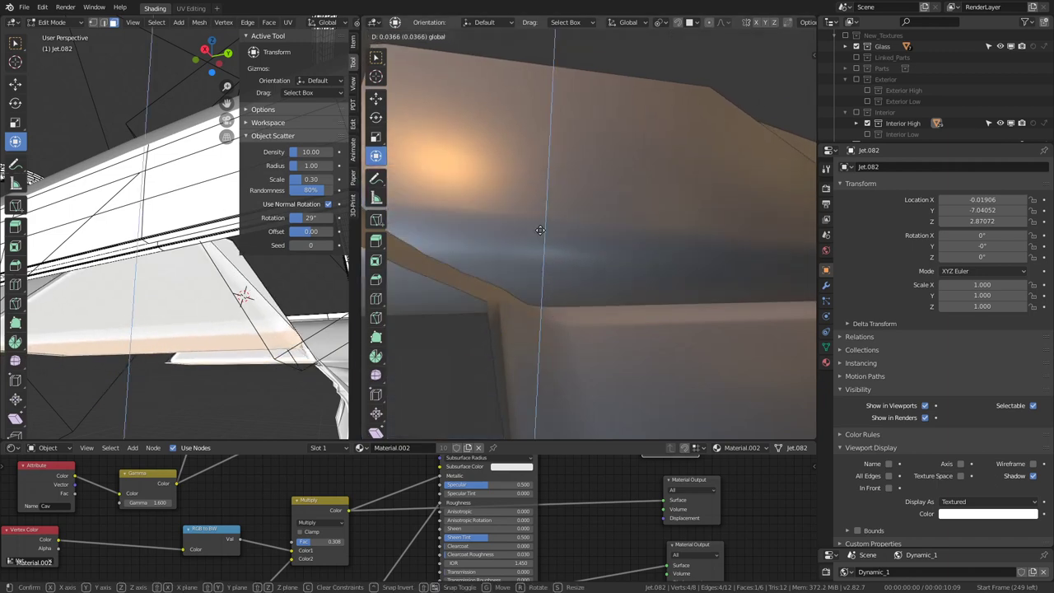
pyautogui.press('Tab')
pyautogui.press('Tab')
pyautogui.click(538, 224)
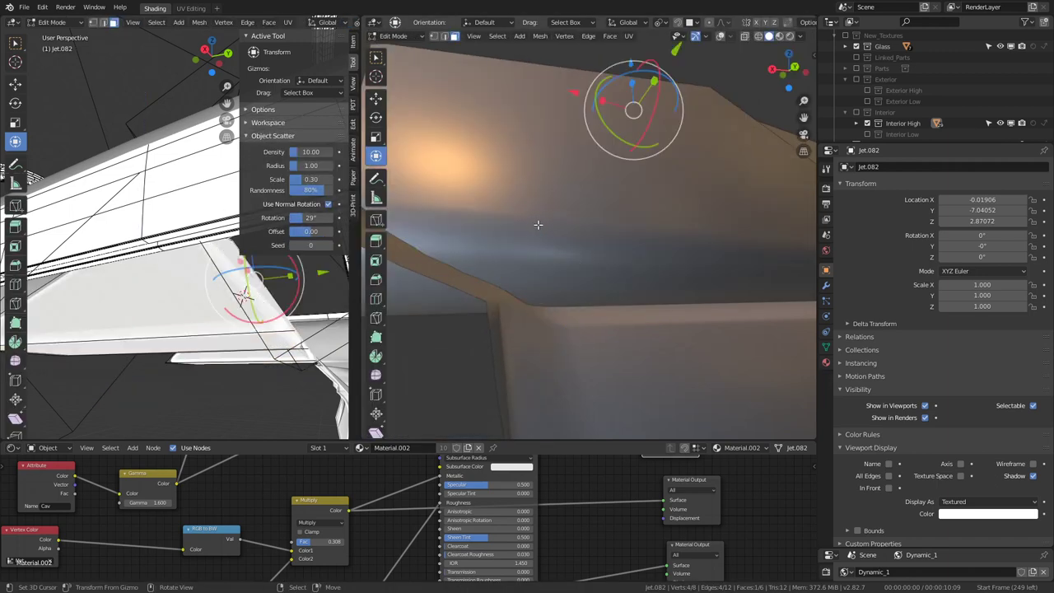
pyautogui.click(189, 341)
pyautogui.moveTo(560, 244)
pyautogui.mouseDown(button='middle')
pyautogui.moveTo(546, 242)
pyautogui.moveTo(548, 229)
pyautogui.moveTo(522, 253)
pyautogui.moveTo(522, 305)
pyautogui.moveTo(489, 295)
pyautogui.moveTo(434, 352)
pyautogui.moveTo(461, 340)
pyautogui.mouseUp(button='middle')
pyautogui.press('Tab')
pyautogui.moveTo(165, 289); pyautogui.dragTo(132, 291, button='middle')
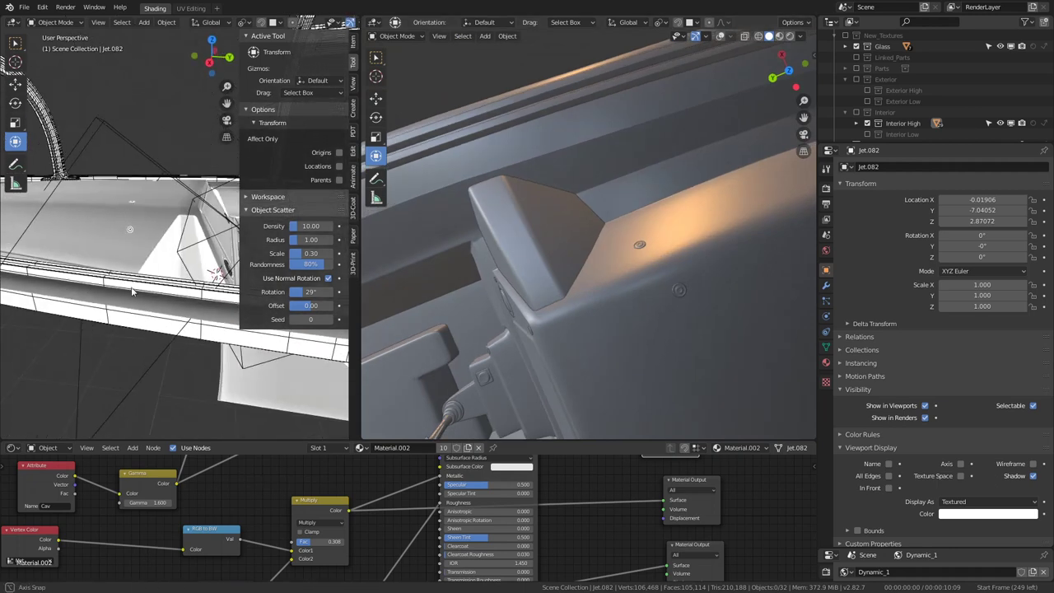
# Step: Select all of Cube.029's mesh in Edit Mode and apply a first rotation
pyautogui.click(116, 134)
pyautogui.press('Tab')
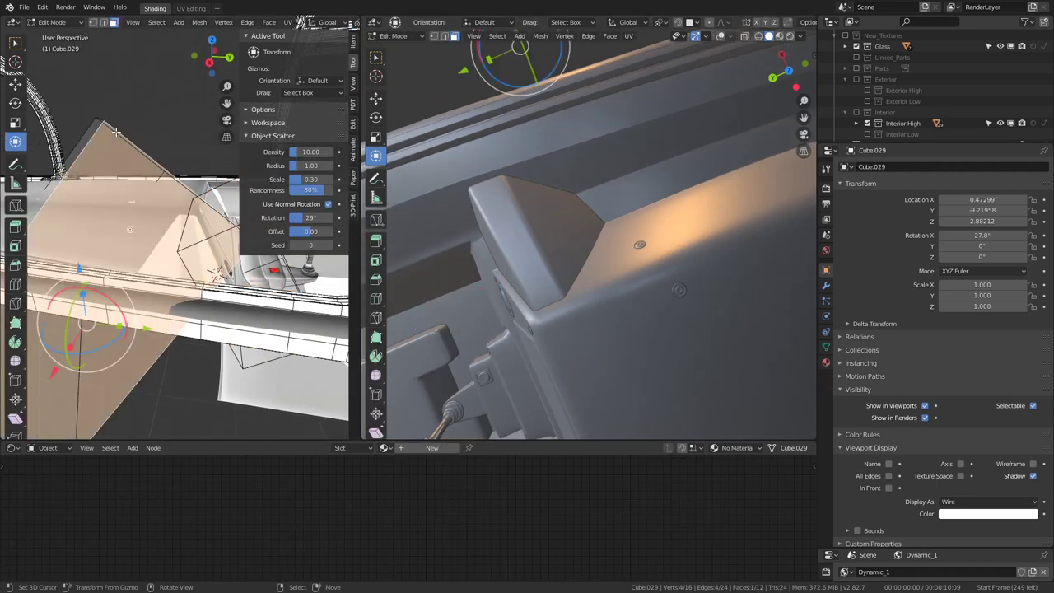
pyautogui.press('l')
pyautogui.moveTo(155, 145)
pyautogui.mouseDown(button='middle')
pyautogui.moveTo(172, 167)
pyautogui.moveTo(157, 254)
pyautogui.mouseUp(button='middle')
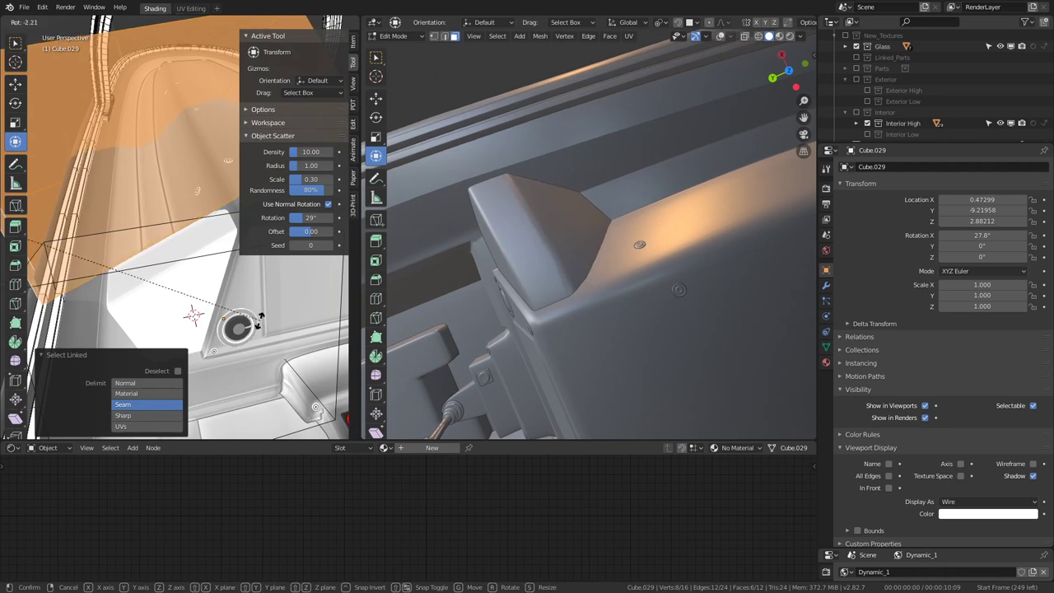
pyautogui.click(256, 321)
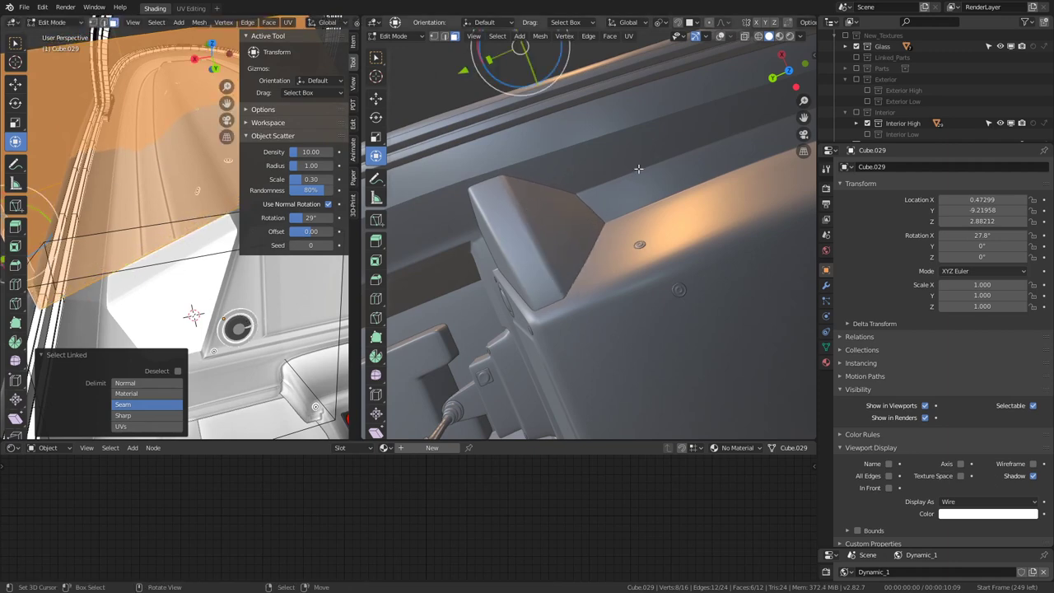
pyautogui.scroll(2, 639, 168)
pyautogui.moveTo(198, 247); pyautogui.dragTo(179, 217, button='middle')
# Step: Nudge the cutter mesh slightly and tilt it about -1.1° around Z, checking the side panel cut
pyautogui.press('g')
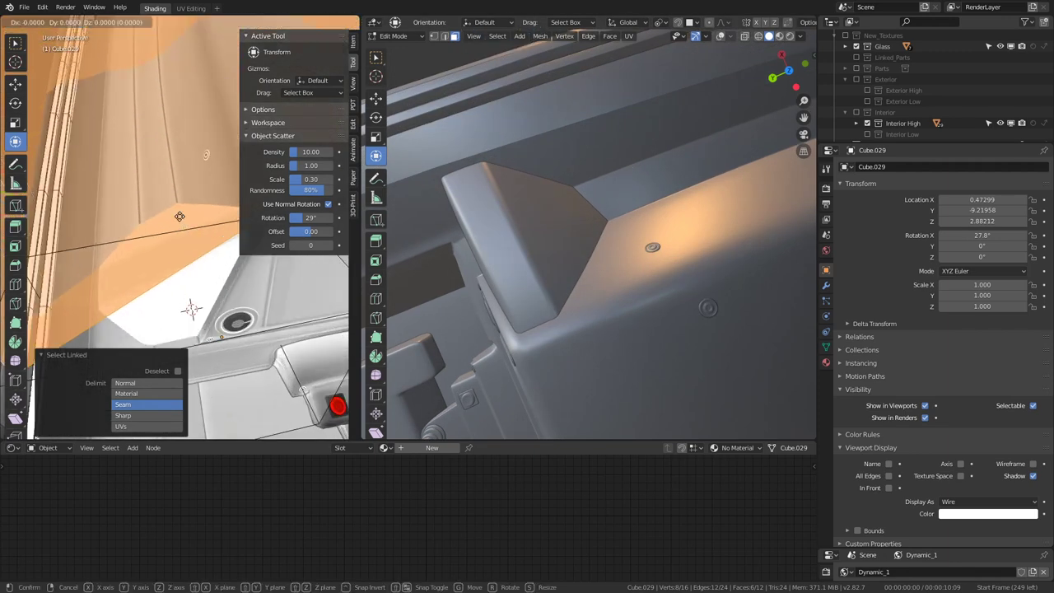
pyautogui.click(180, 219)
pyautogui.press('r')
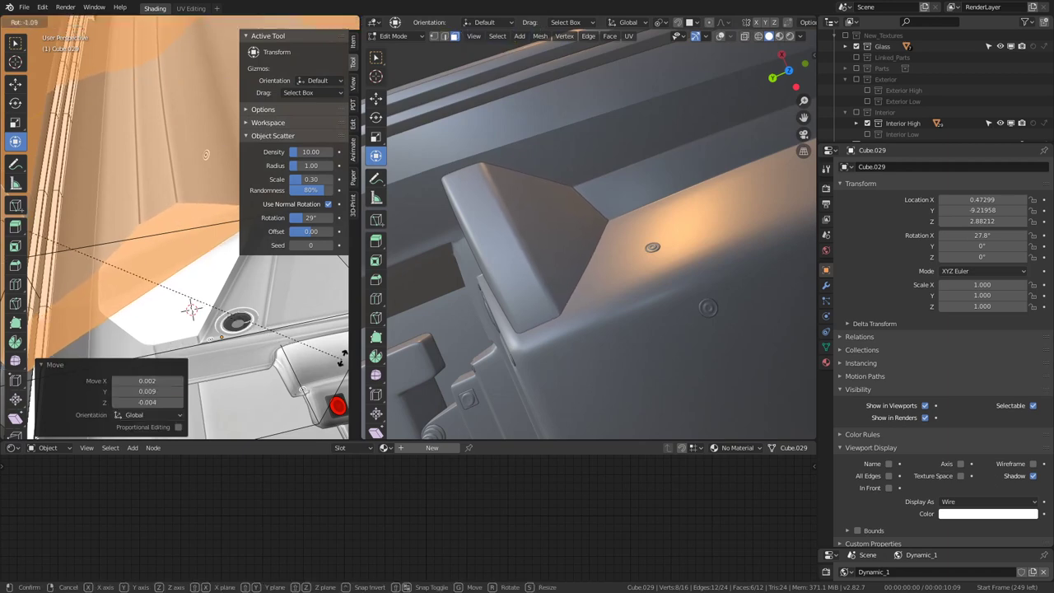
pyautogui.click(342, 356)
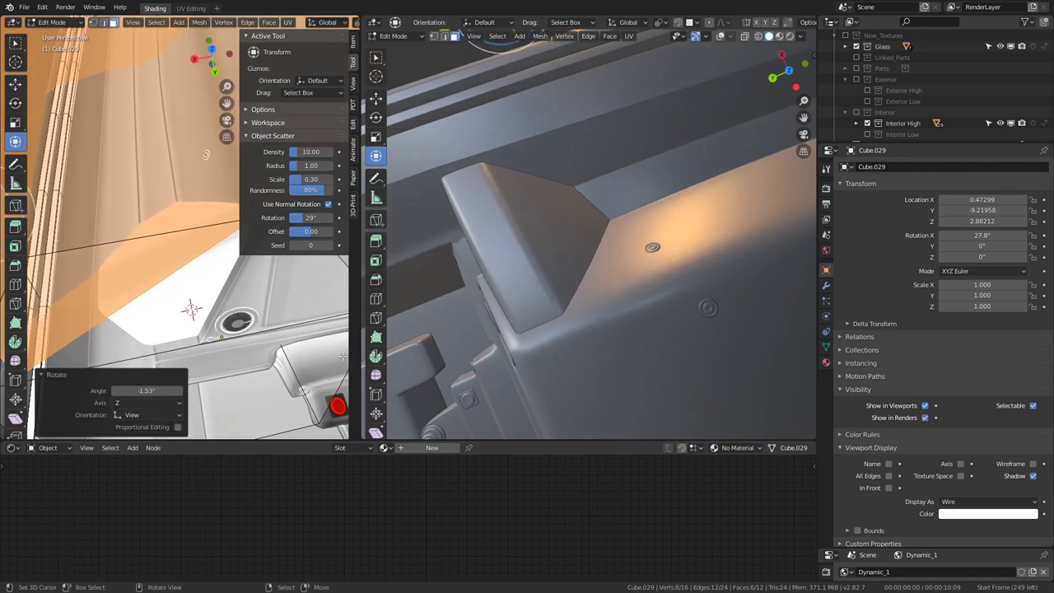
pyautogui.click(187, 306)
pyautogui.moveTo(461, 255); pyautogui.dragTo(490, 271, button='middle')
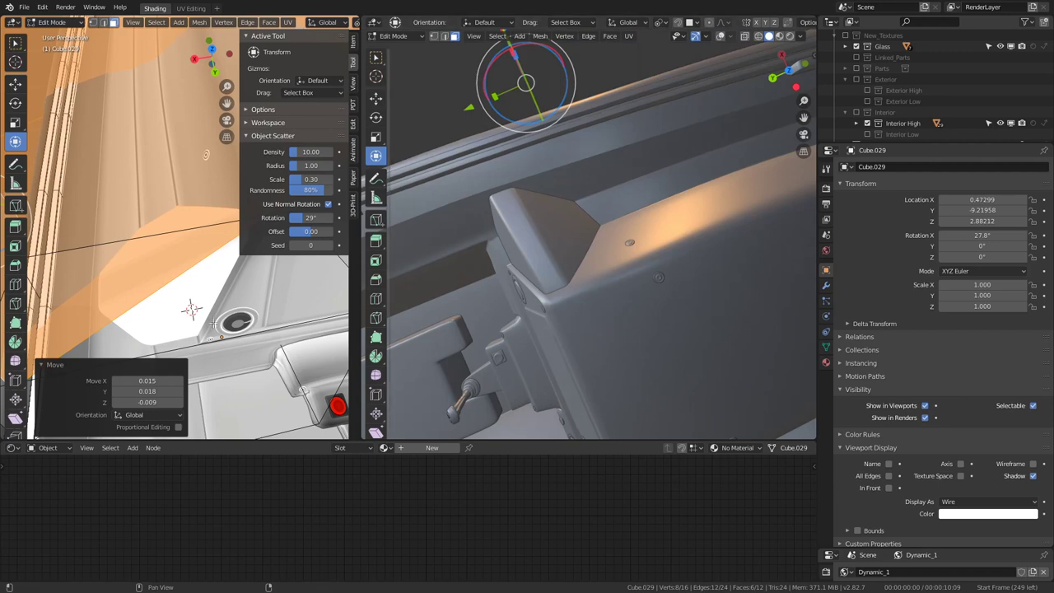
pyautogui.press('r')
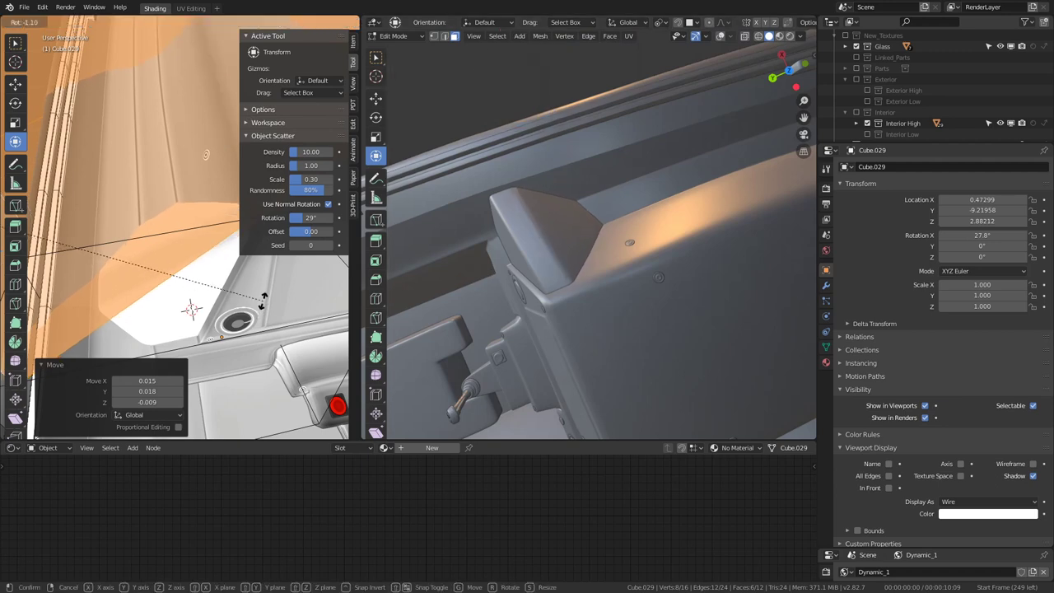
pyautogui.click(264, 298)
pyautogui.moveTo(461, 247); pyautogui.dragTo(395, 224, button='middle')
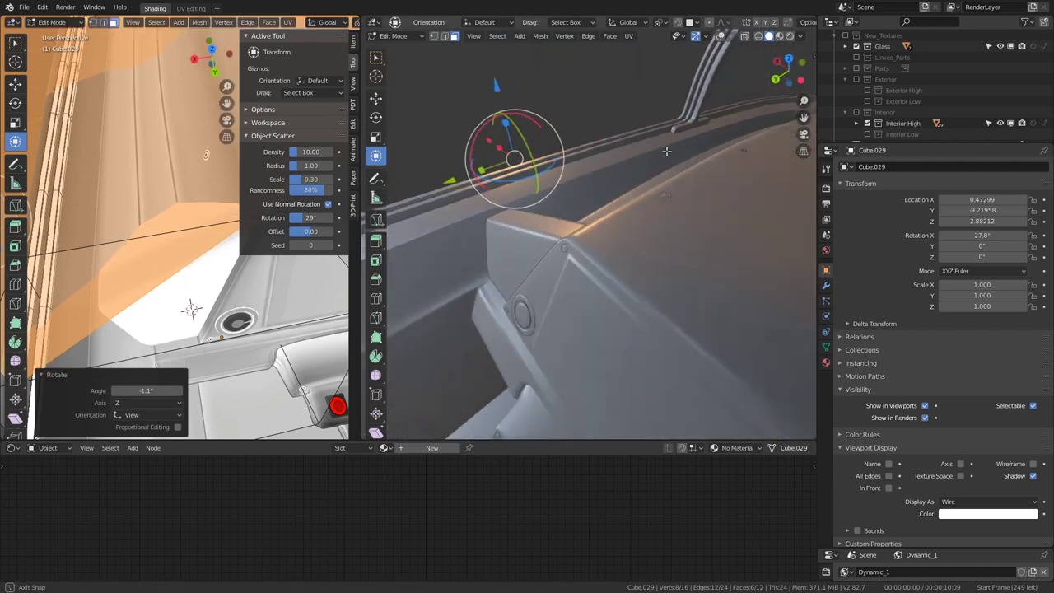
pyautogui.moveTo(552, 250)
pyautogui.mouseDown(button='middle')
pyautogui.moveTo(600, 328)
pyautogui.moveTo(490, 266)
pyautogui.moveTo(647, 160)
pyautogui.moveTo(676, 214)
pyautogui.moveTo(677, 192)
pyautogui.moveTo(554, 219)
pyautogui.moveTo(637, 179)
pyautogui.moveTo(562, 204)
pyautogui.moveTo(475, 193)
pyautogui.moveTo(590, 214)
pyautogui.moveTo(519, 160)
pyautogui.mouseUp(button='middle')
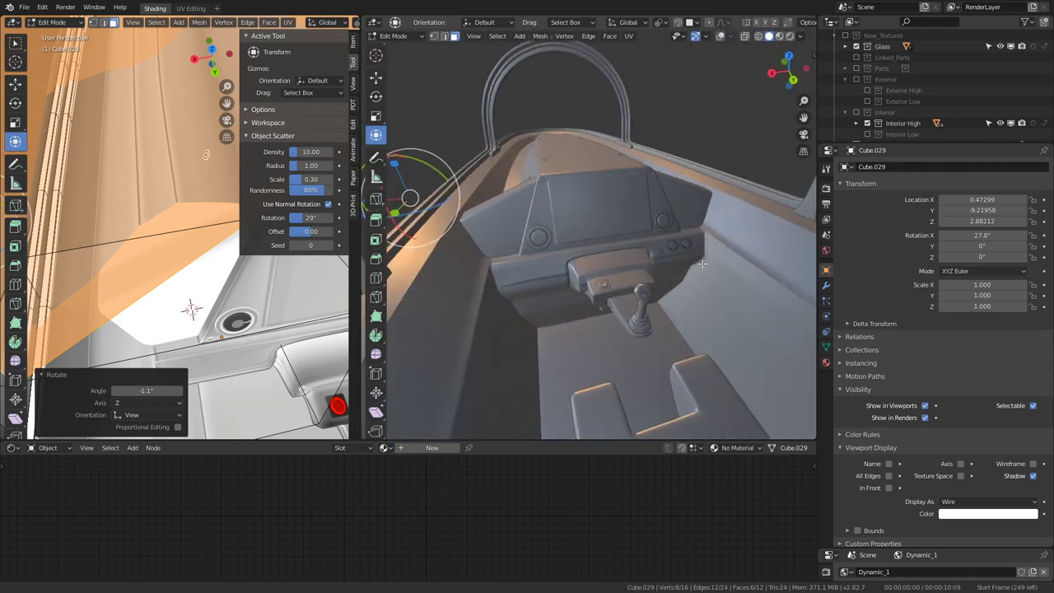
pyautogui.moveTo(165, 206); pyautogui.dragTo(119, 181, button='middle')
# Step: Switch back to Object Mode and orbit in to inspect the side panel
pyautogui.click(51, 21)
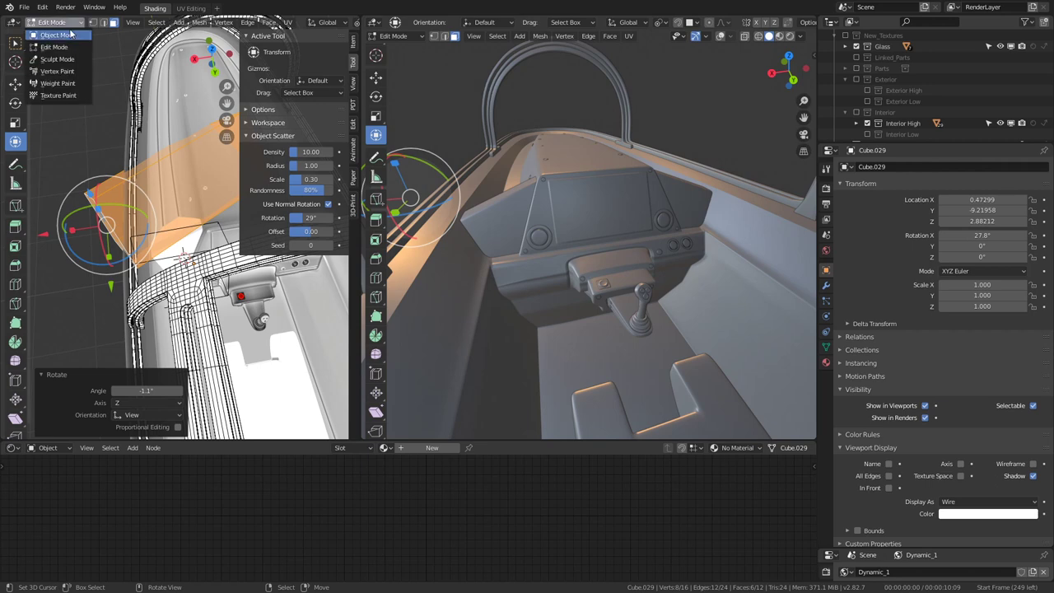
pyautogui.click(73, 36)
pyautogui.moveTo(451, 247)
pyautogui.mouseDown(button='middle')
pyautogui.moveTo(522, 200)
pyautogui.moveTo(624, 302)
pyautogui.moveTo(628, 246)
pyautogui.moveTo(711, 225)
pyautogui.moveTo(560, 242)
pyautogui.moveTo(560, 207)
pyautogui.moveTo(550, 228)
pyautogui.moveTo(518, 232)
pyautogui.moveTo(518, 191)
pyautogui.moveTo(568, 207)
pyautogui.moveTo(596, 258)
pyautogui.mouseUp(button='middle')
pyautogui.moveTo(181, 247)
pyautogui.mouseDown(button='middle')
pyautogui.moveTo(159, 238)
pyautogui.moveTo(163, 305)
pyautogui.mouseUp(button='middle')
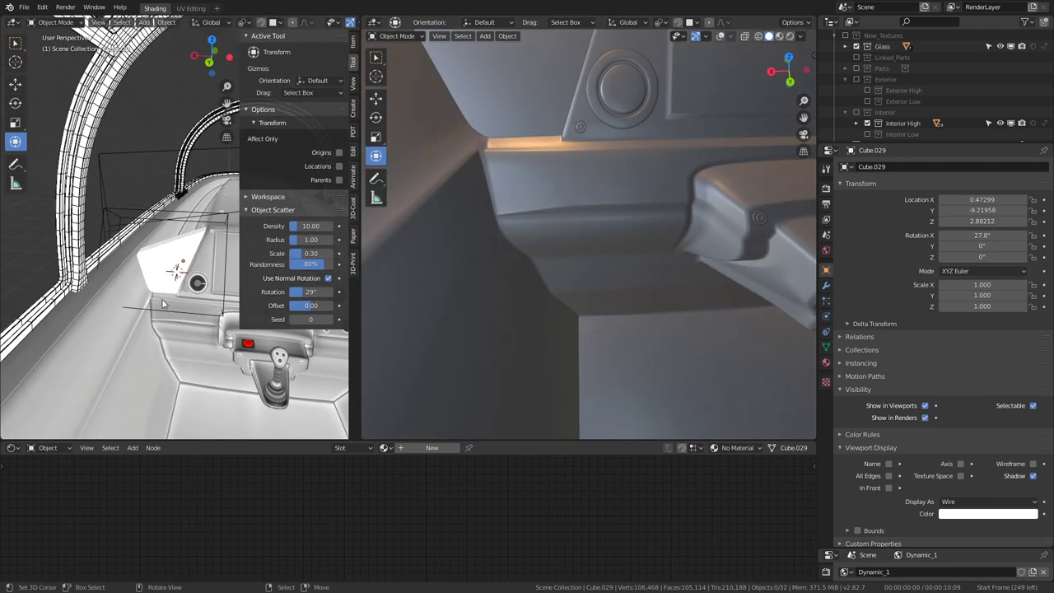
# Step: Select cockpit body Jet.042, toggle Edit Mode, and review the interior with the seat centred
pyautogui.click(165, 344)
pyautogui.press('Tab')
pyautogui.moveTo(165, 344); pyautogui.dragTo(144, 248, button='middle')
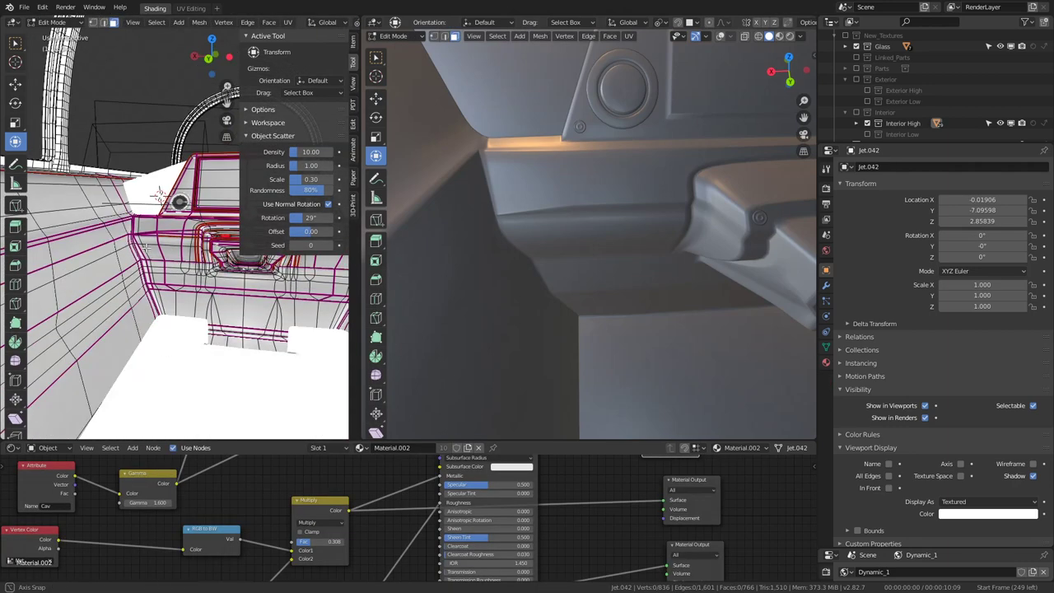
pyautogui.moveTo(678, 134); pyautogui.dragTo(642, 247, button='middle')
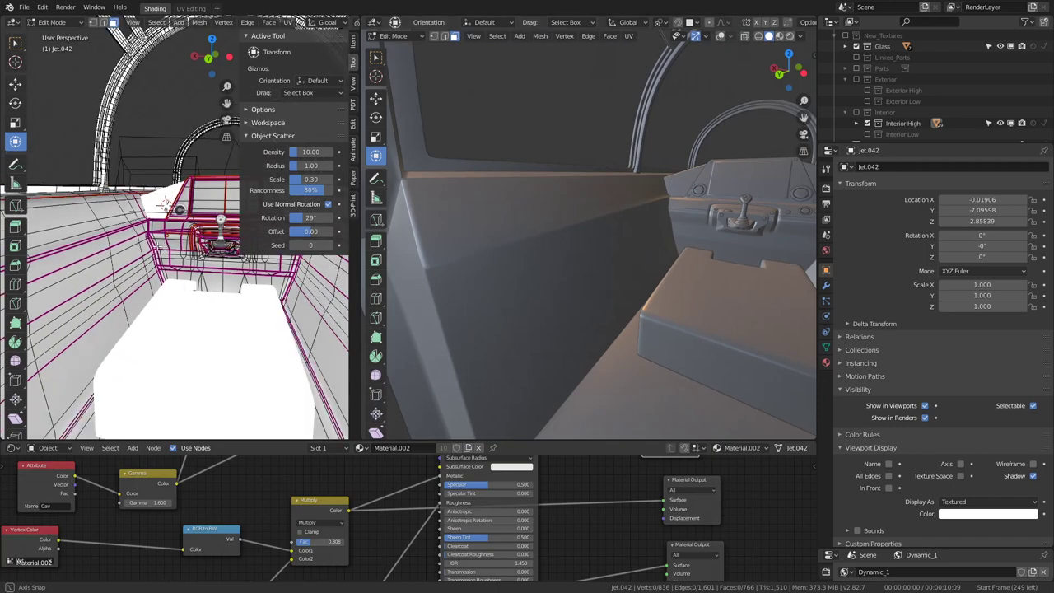
pyautogui.moveTo(159, 193); pyautogui.dragTo(162, 255, button='middle')
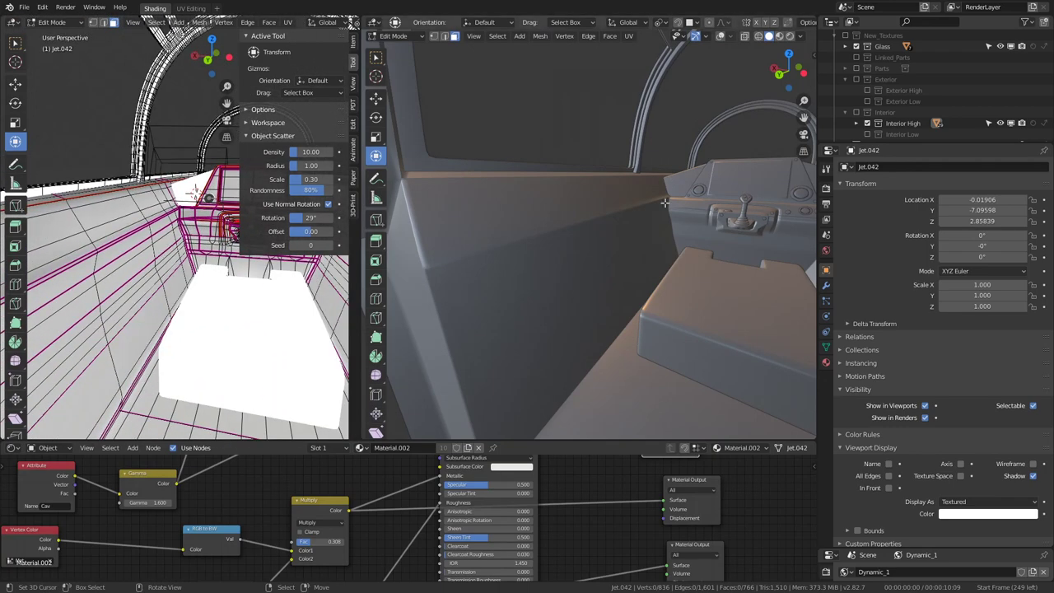
pyautogui.moveTo(665, 202); pyautogui.dragTo(595, 258, button='middle')
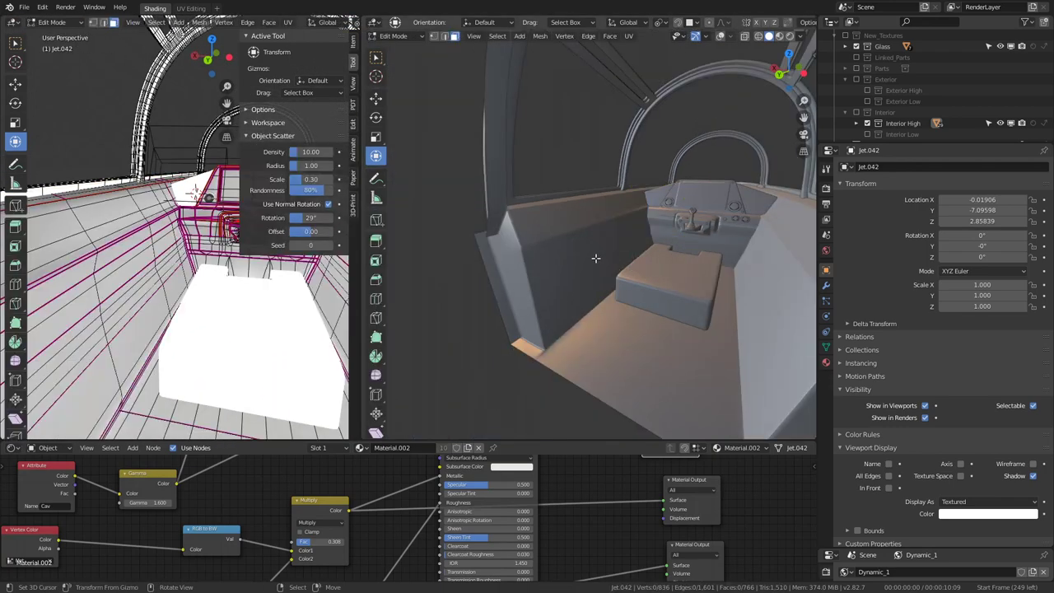
pyautogui.press('Tab')
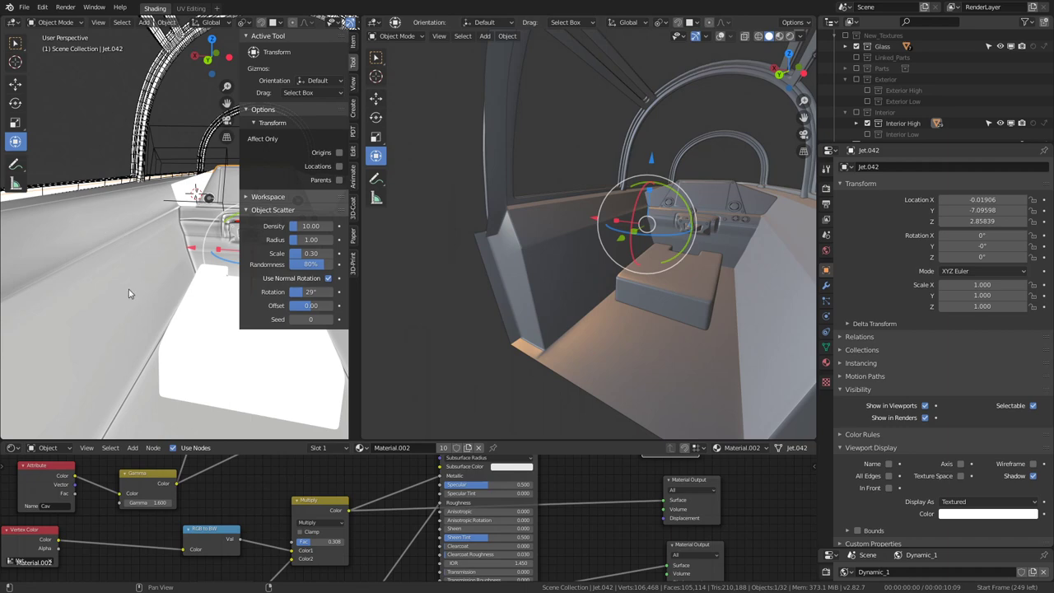
# Step: Add a new cube, Cube.030, to the cockpit scene in Object Mode
pyautogui.hotkey('shift', 'a')
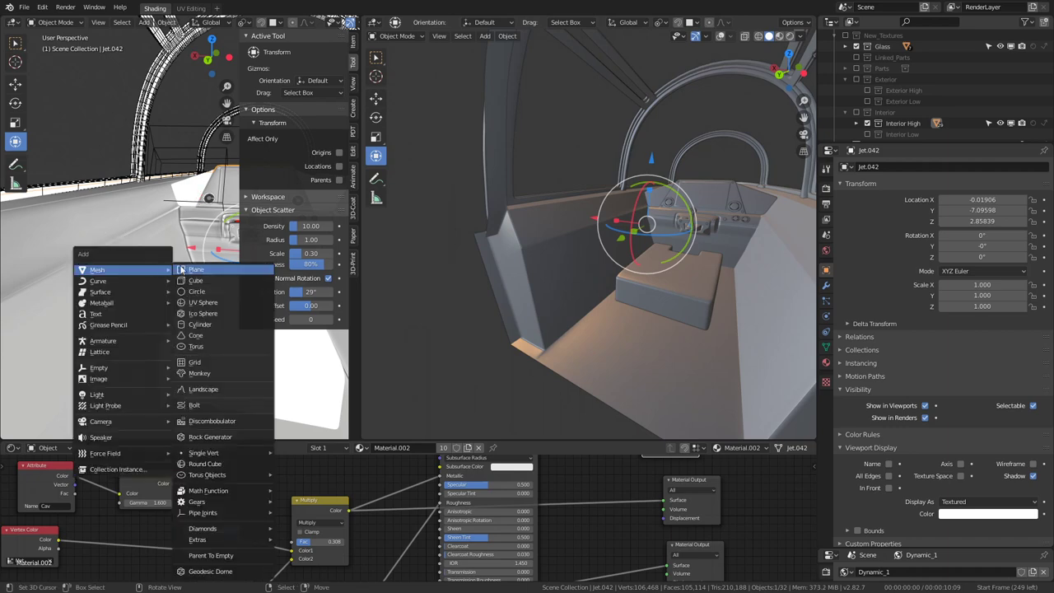
pyautogui.click(213, 280)
pyautogui.press('Tab')
pyautogui.scroll(-4, 200, 314)
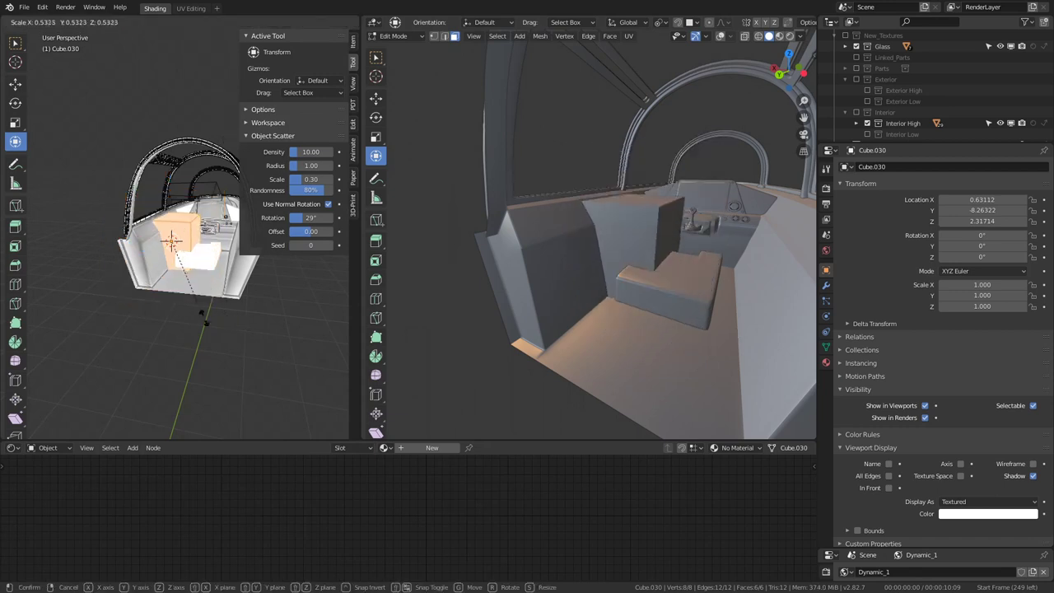
pyautogui.press('Tab')
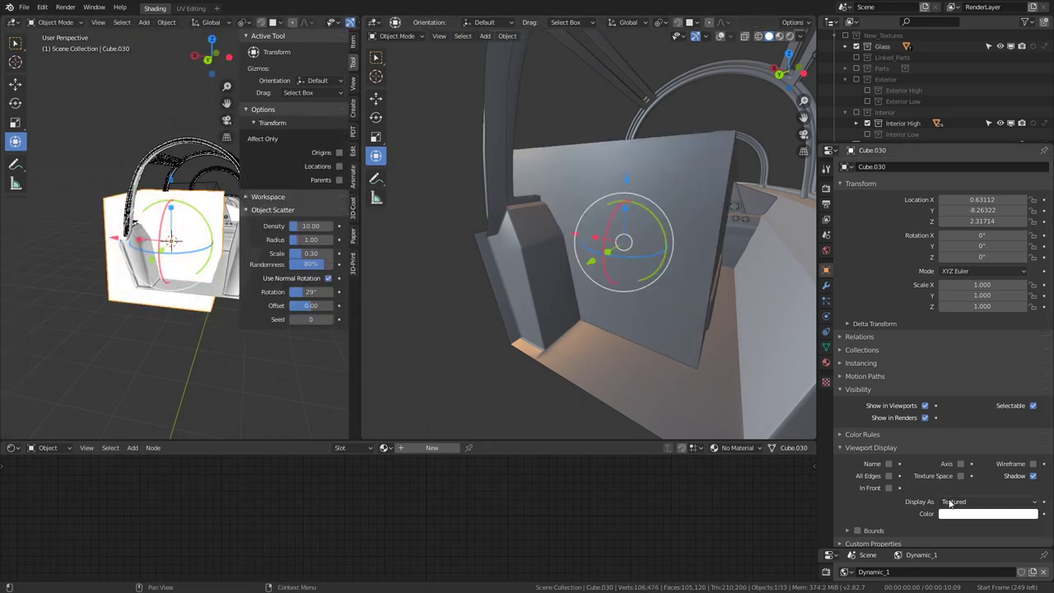
# Step: Set Cube.030 to display as Wire and view the cockpit from top in an enlarged viewport
pyautogui.click(951, 503)
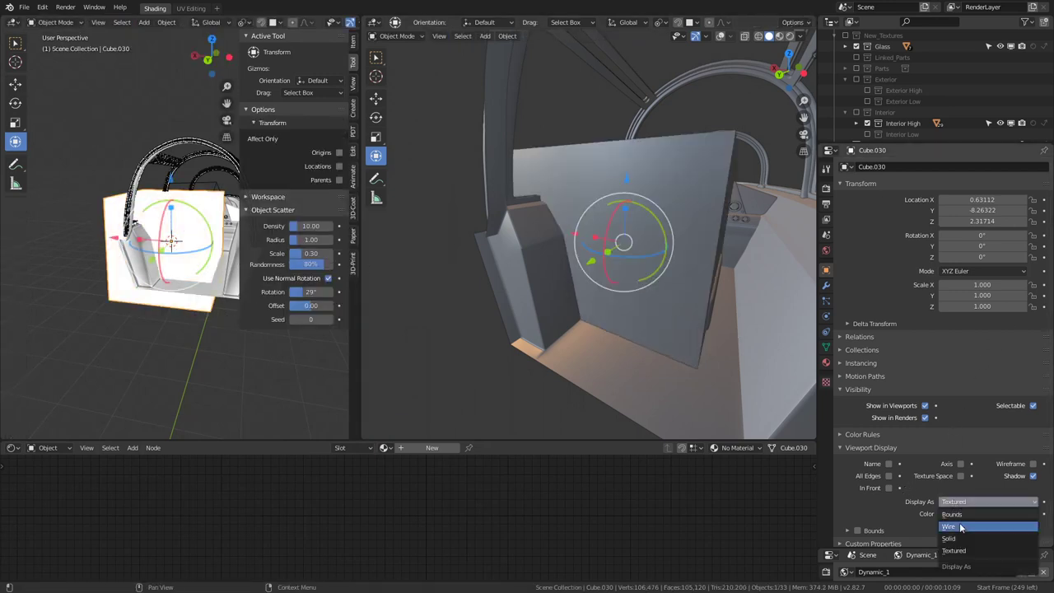
pyautogui.click(961, 527)
pyautogui.scroll(3, 153, 226)
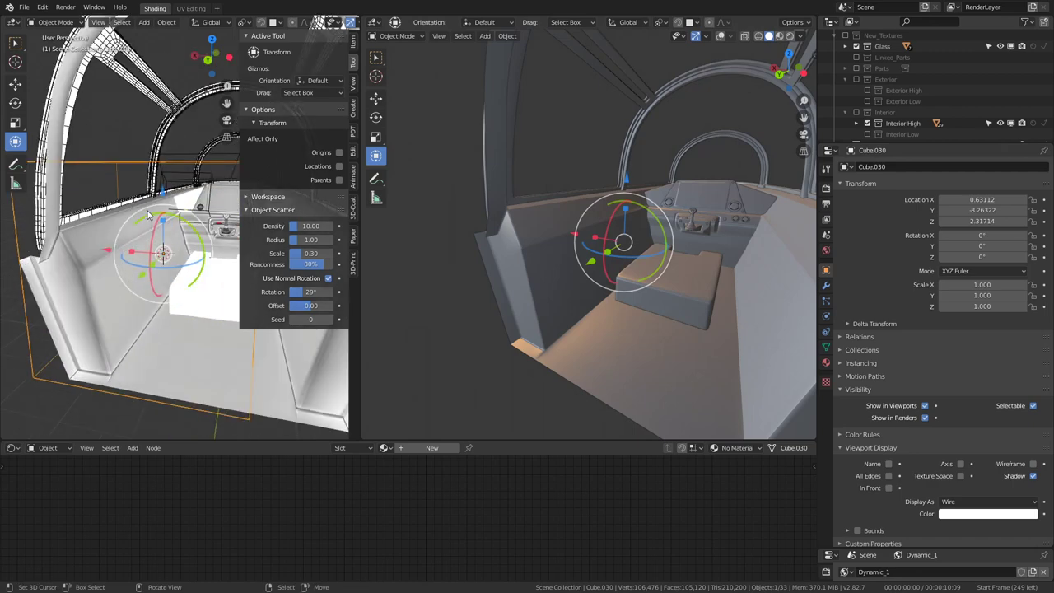
pyautogui.press('KP_7')
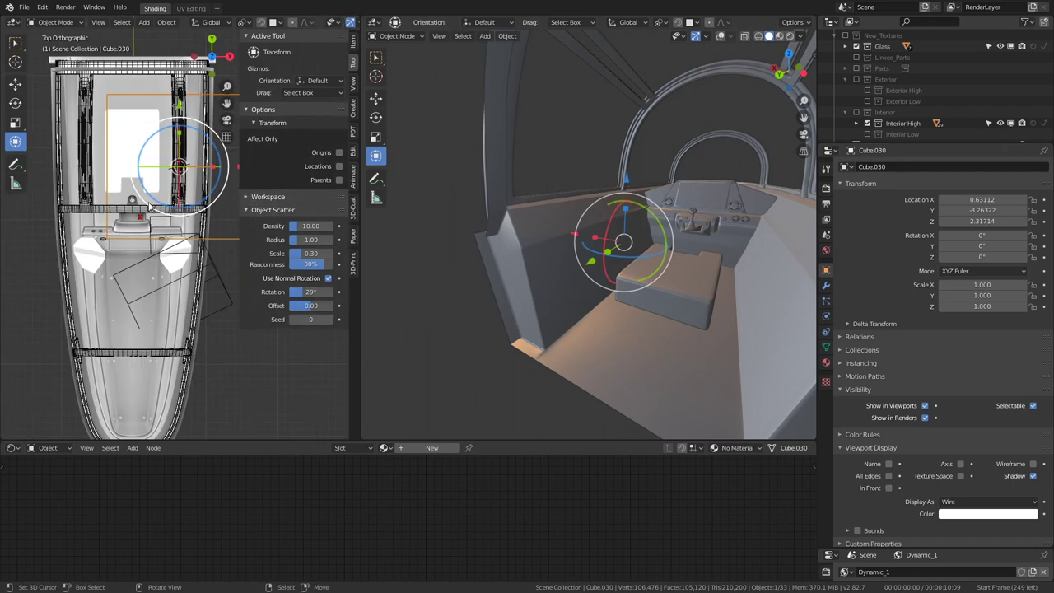
pyautogui.hotkey('ctrl', 'alt', 'space')
# Step: Scale Cube.030 to 0.282 and lower it 0.125 along Z into the cockpit
pyautogui.scroll(-2, 718, 284)
pyautogui.press('s')
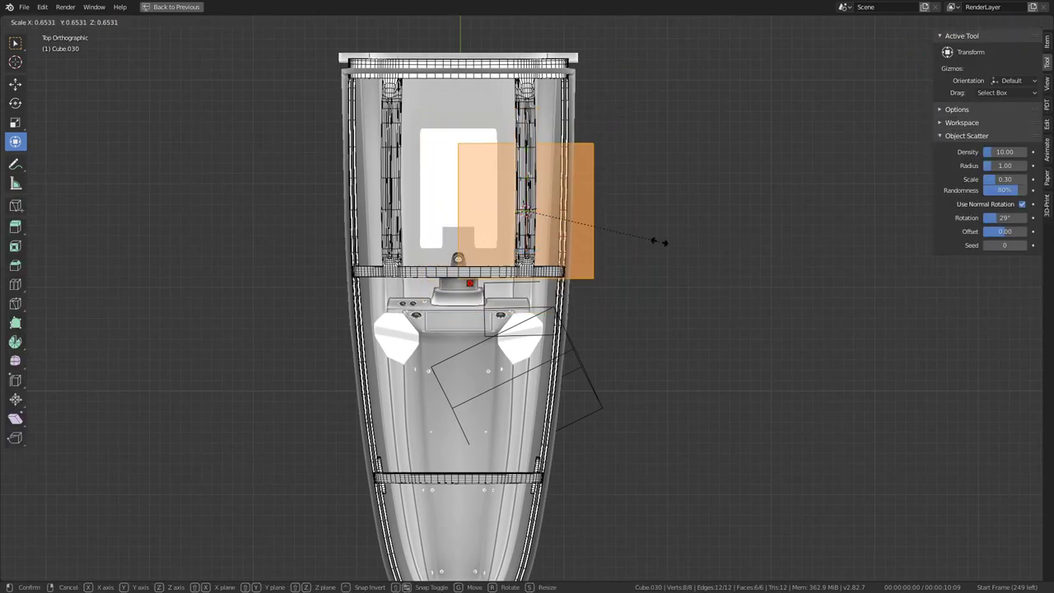
pyautogui.click(590, 220)
pyautogui.press('KP_3')
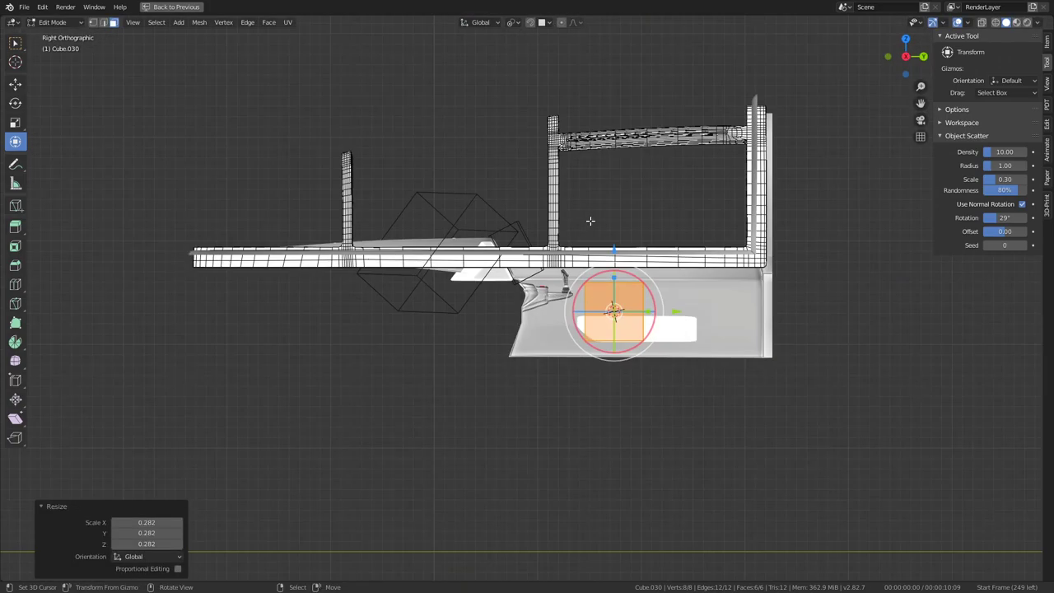
pyautogui.press('Tab')
pyautogui.scroll(3, 589, 221)
pyautogui.moveTo(590, 221)
pyautogui.mouseDown(button='middle')
pyautogui.moveTo(499, 216)
pyautogui.moveTo(454, 270)
pyautogui.mouseUp(button='middle')
pyautogui.moveTo(511, 259); pyautogui.dragTo(518, 342)
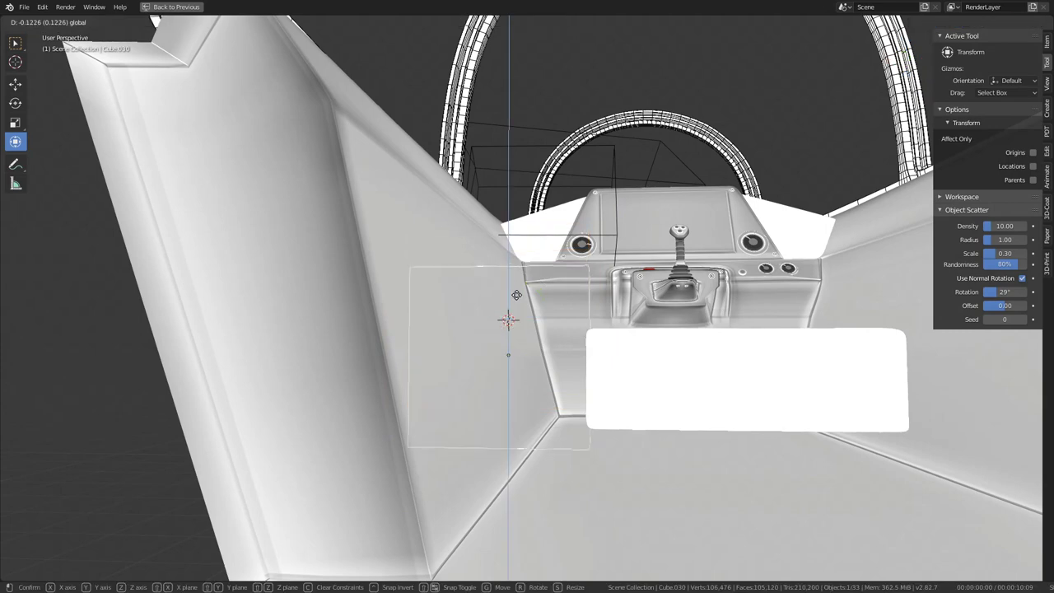
pyautogui.moveTo(513, 301); pyautogui.dragTo(513, 303)
pyautogui.moveTo(513, 303); pyautogui.dragTo(555, 295, button='middle')
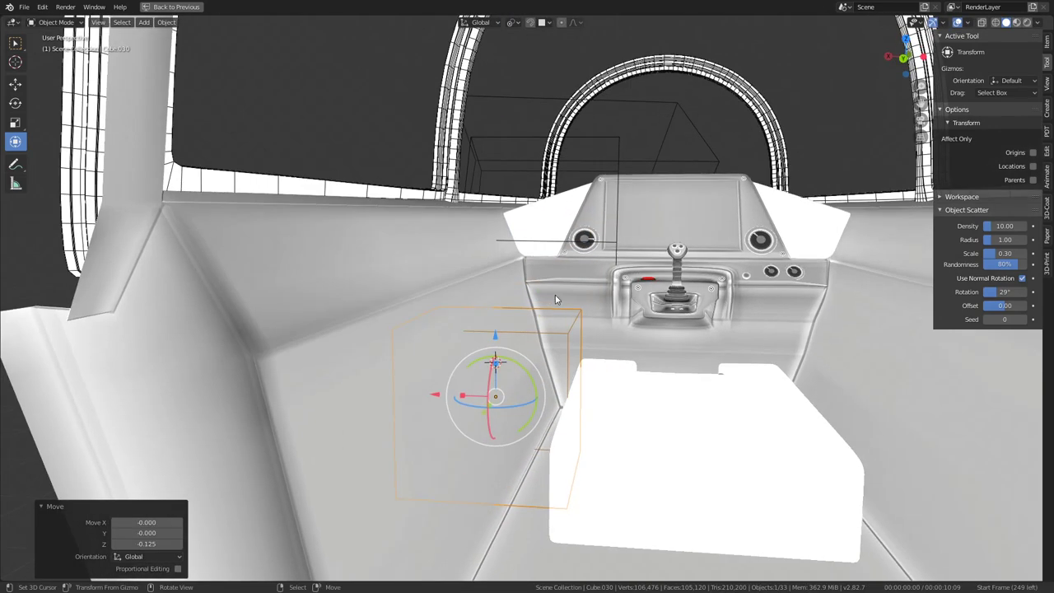
# Step: Narrow Cube.030 along X, then scale it uniformly to 0.731 beside the seat
pyautogui.press('s')
pyautogui.press('x')
pyautogui.click(668, 399)
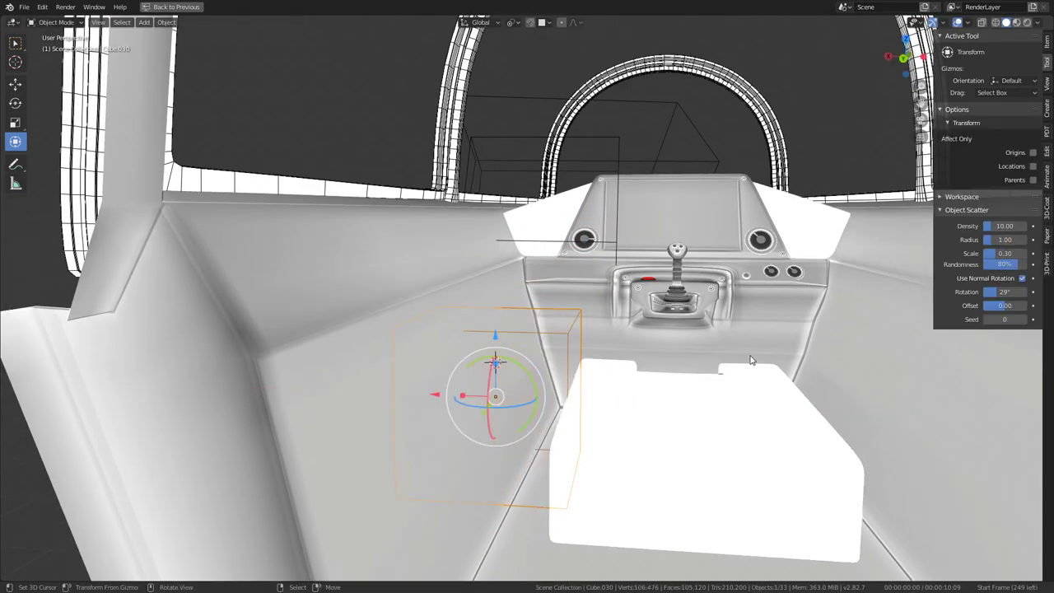
pyautogui.press('s')
pyautogui.click(643, 378)
pyautogui.moveTo(643, 378)
pyautogui.mouseDown(button='middle')
pyautogui.moveTo(624, 327)
pyautogui.moveTo(625, 368)
pyautogui.moveTo(461, 314)
pyautogui.mouseUp(button='middle')
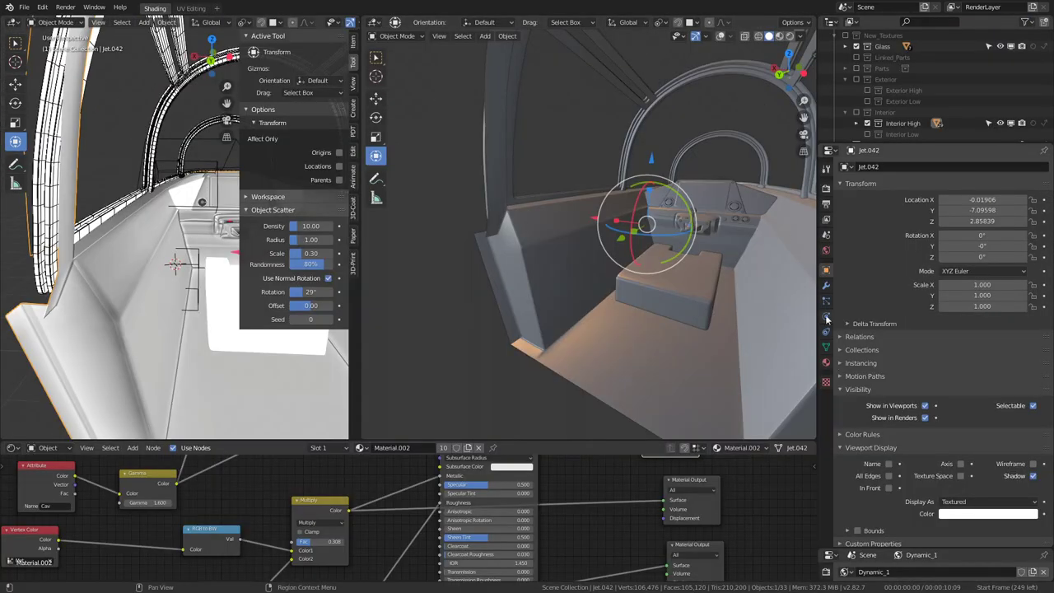
# Step: Show Jet.042's Mirror, Subsurf and EdgeSplit modifiers with Subsurf collapsed, and save the file
pyautogui.click(824, 286)
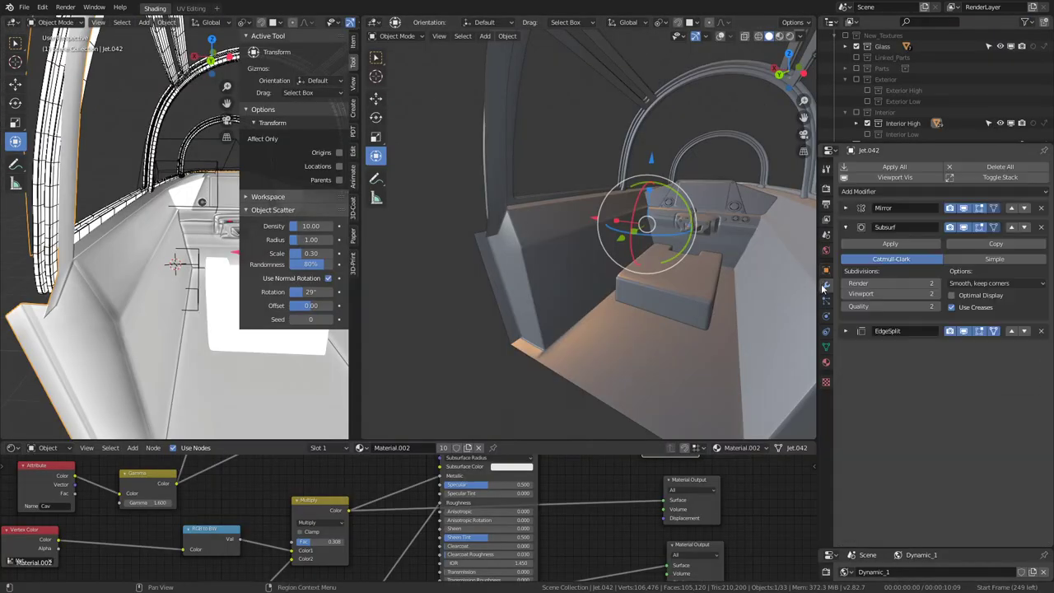
pyautogui.click(845, 227)
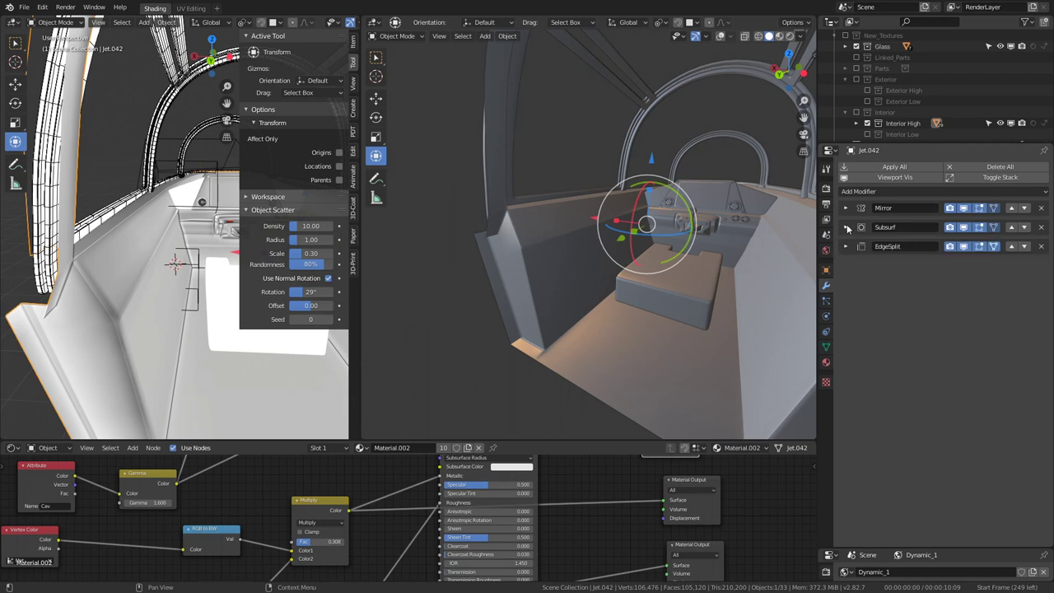
pyautogui.click(24, 8)
pyautogui.click(47, 107)
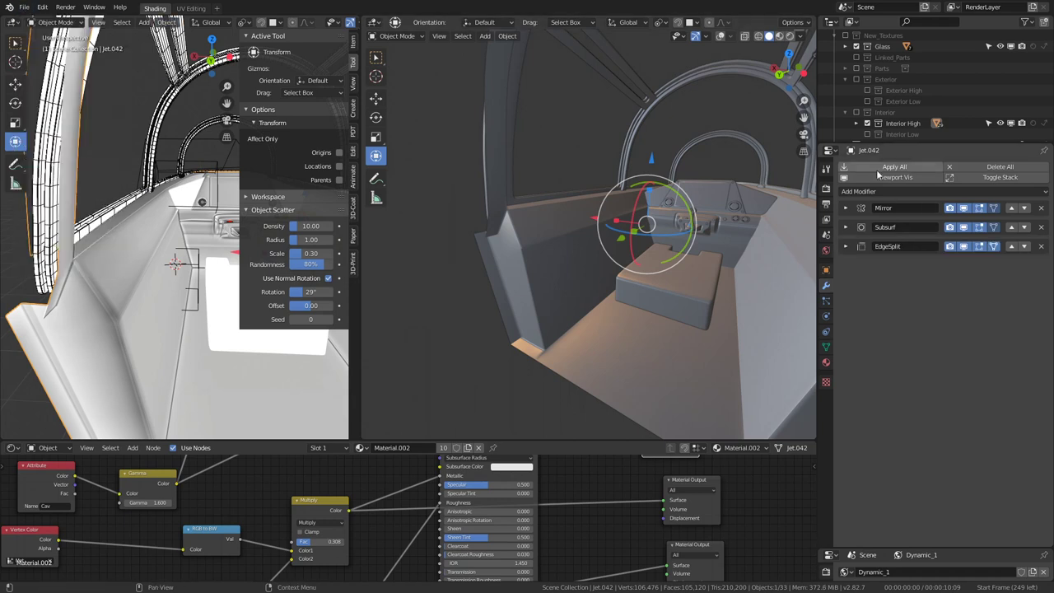